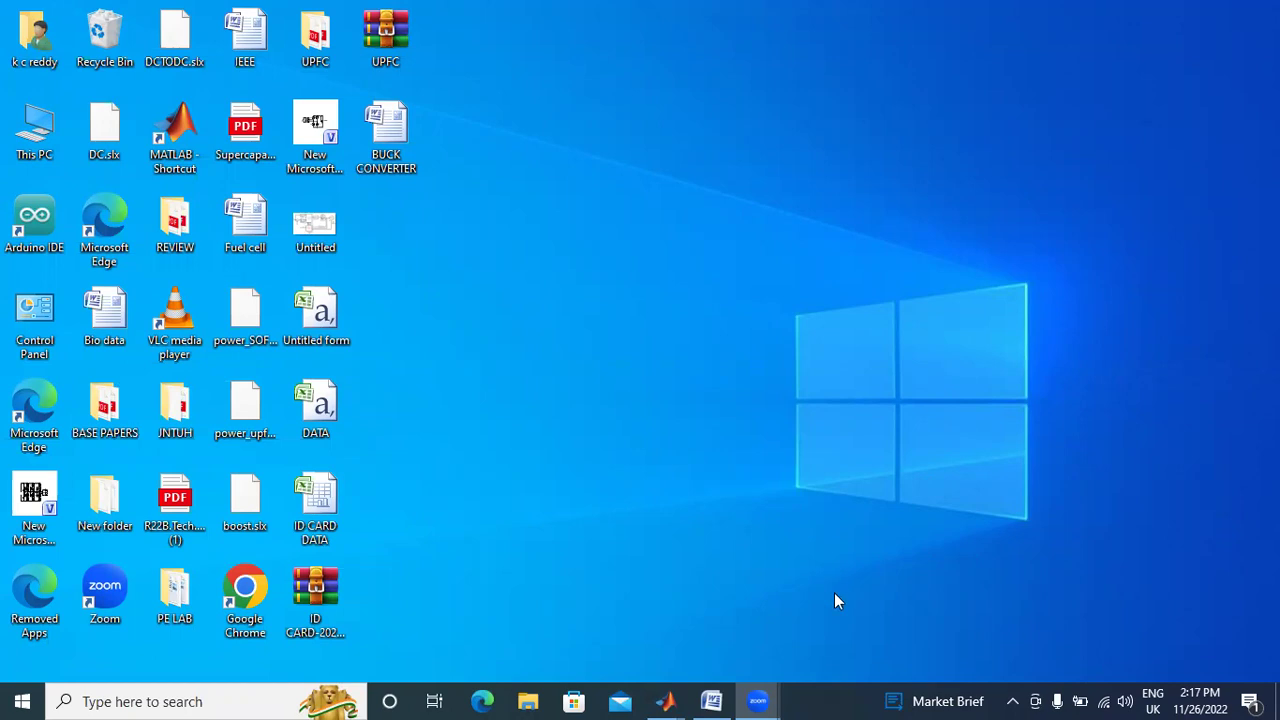
- Show the BUCK CONVERTER Word document from the taskbar
{"action": "left_click", "coordinate": [711, 701]}
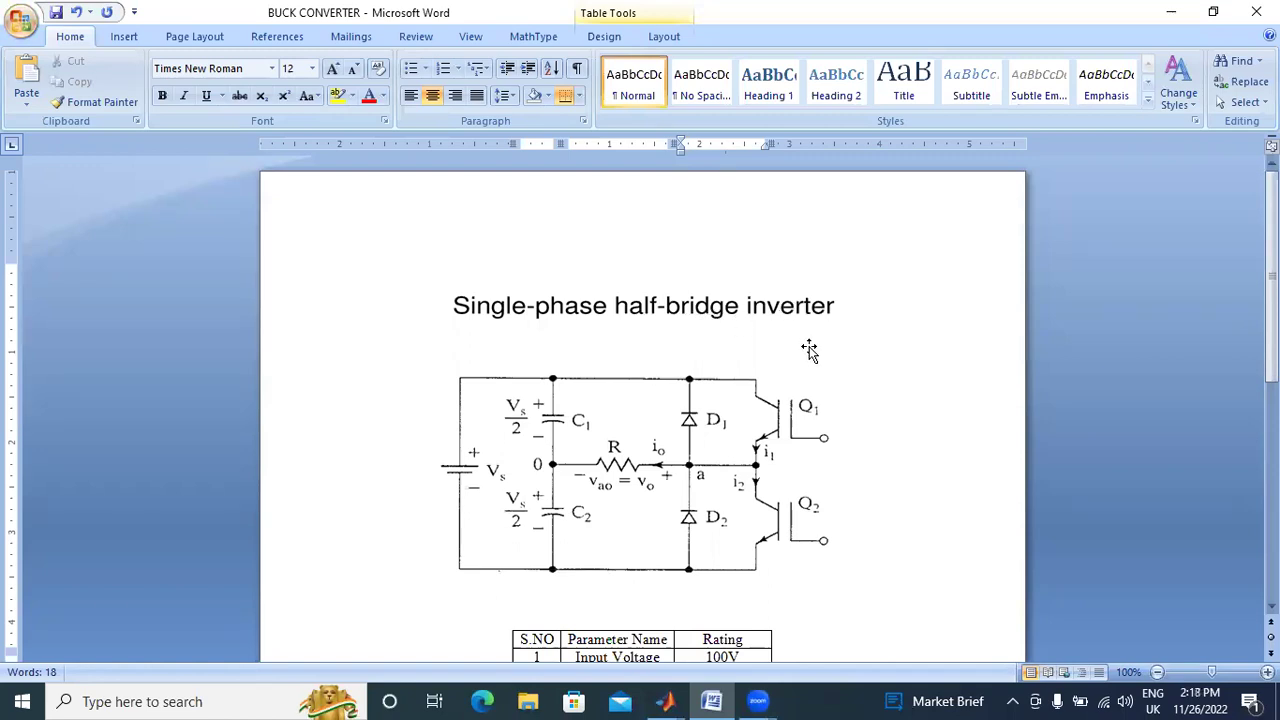
- Review the inverter circuit and its parameters (100 V, 1 Ω/1e-3 load, 470e-4 capacitor), then go to MATLAB
{"action": "scroll", "coordinate": [828, 403], "scroll_direction": "down", "scroll_amount": 3}
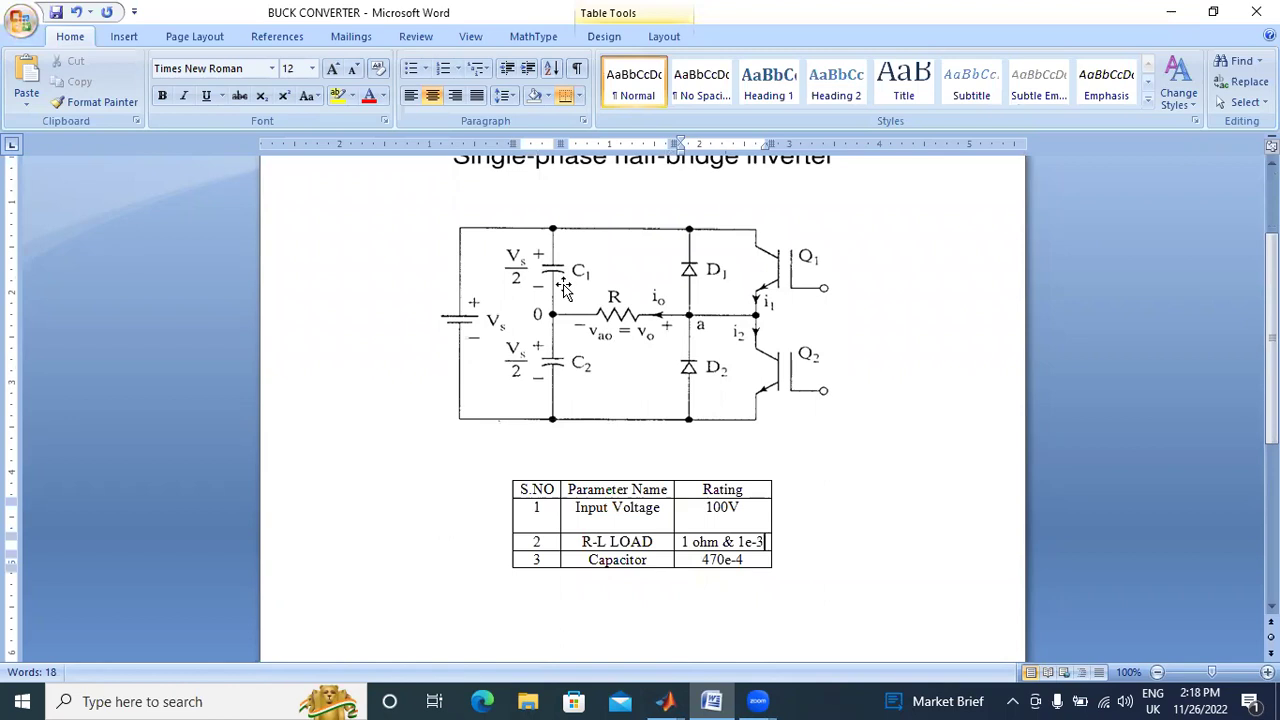
{"action": "scroll", "coordinate": [563, 284], "scroll_direction": "up", "scroll_amount": 1}
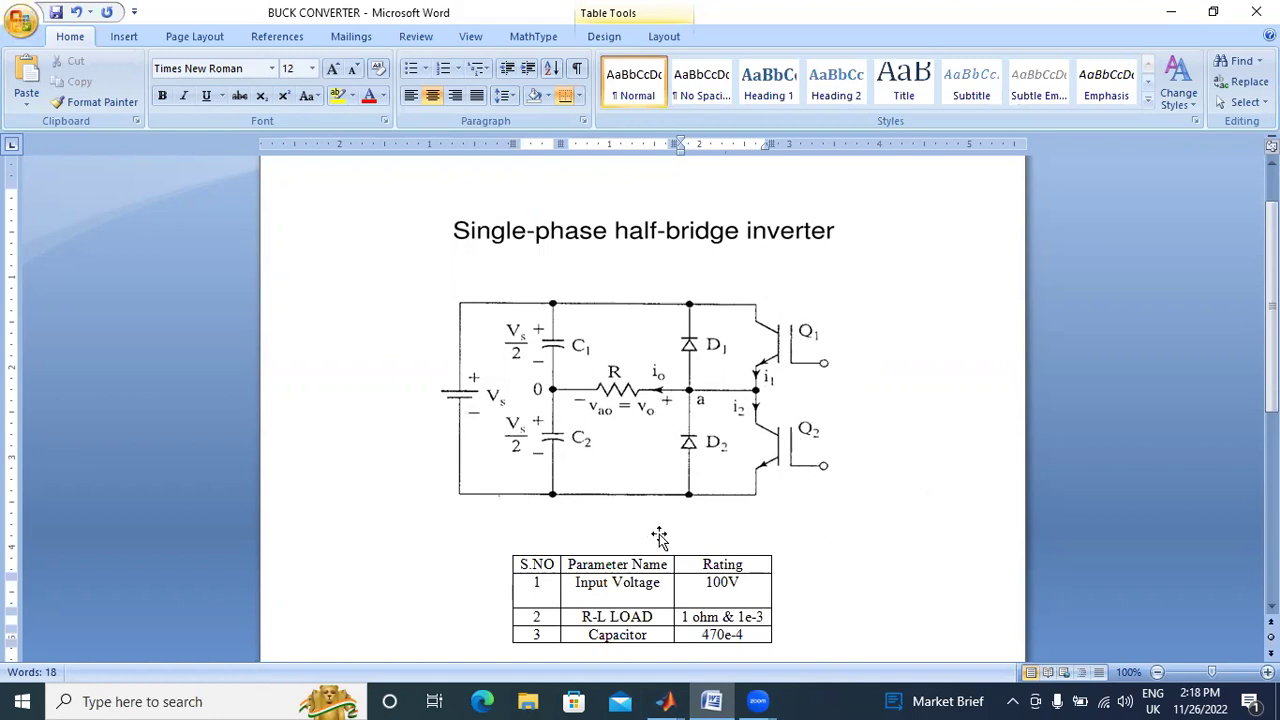
{"action": "scroll", "coordinate": [658, 535], "scroll_direction": "down", "scroll_amount": 1}
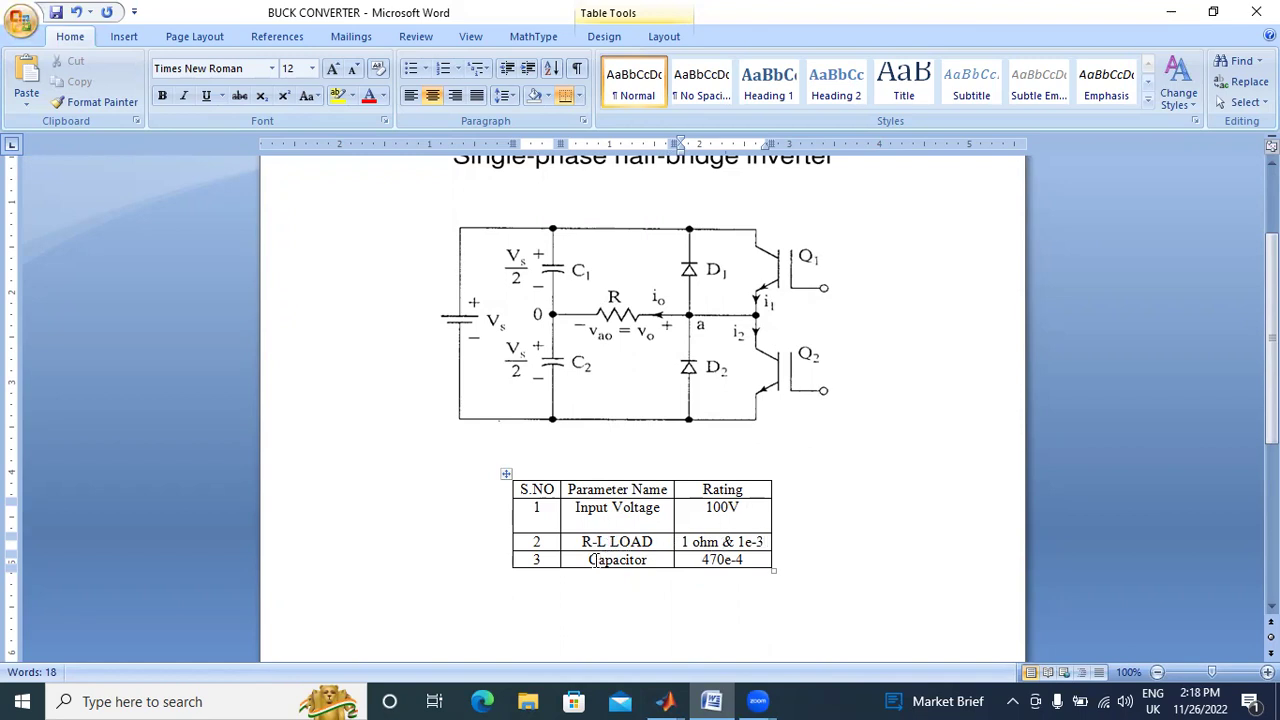
{"action": "left_click", "coordinate": [667, 700]}
{"action": "mouse_move", "coordinate": [665, 701]}
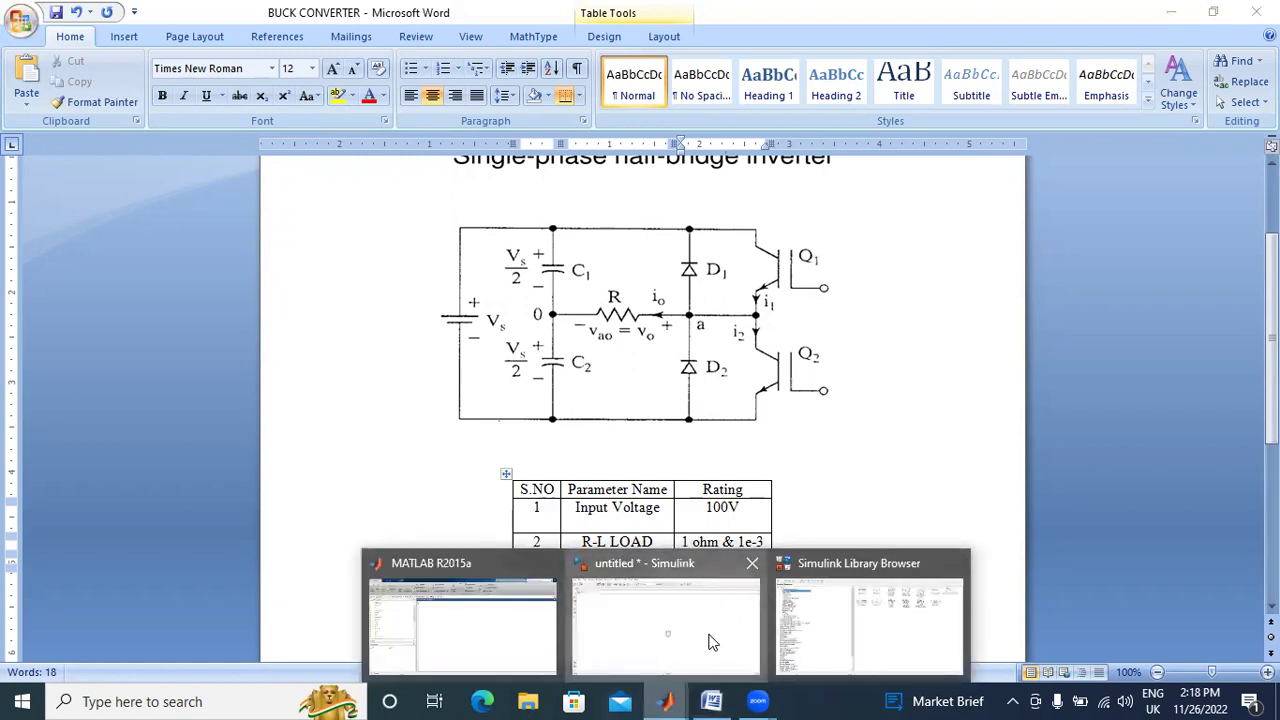
- Open the Library Browser for the untitled model and inspect the Commonly Used Scope block
{"action": "left_click", "coordinate": [709, 640]}
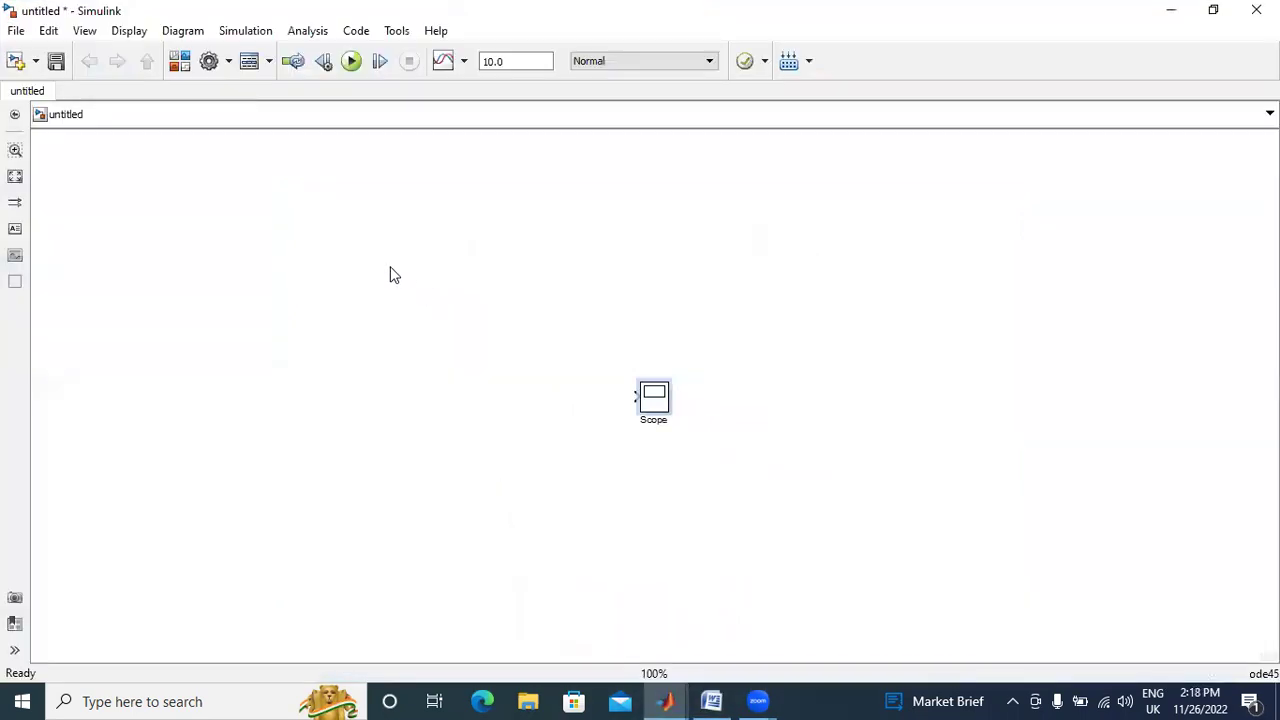
{"action": "left_click", "coordinate": [179, 61]}
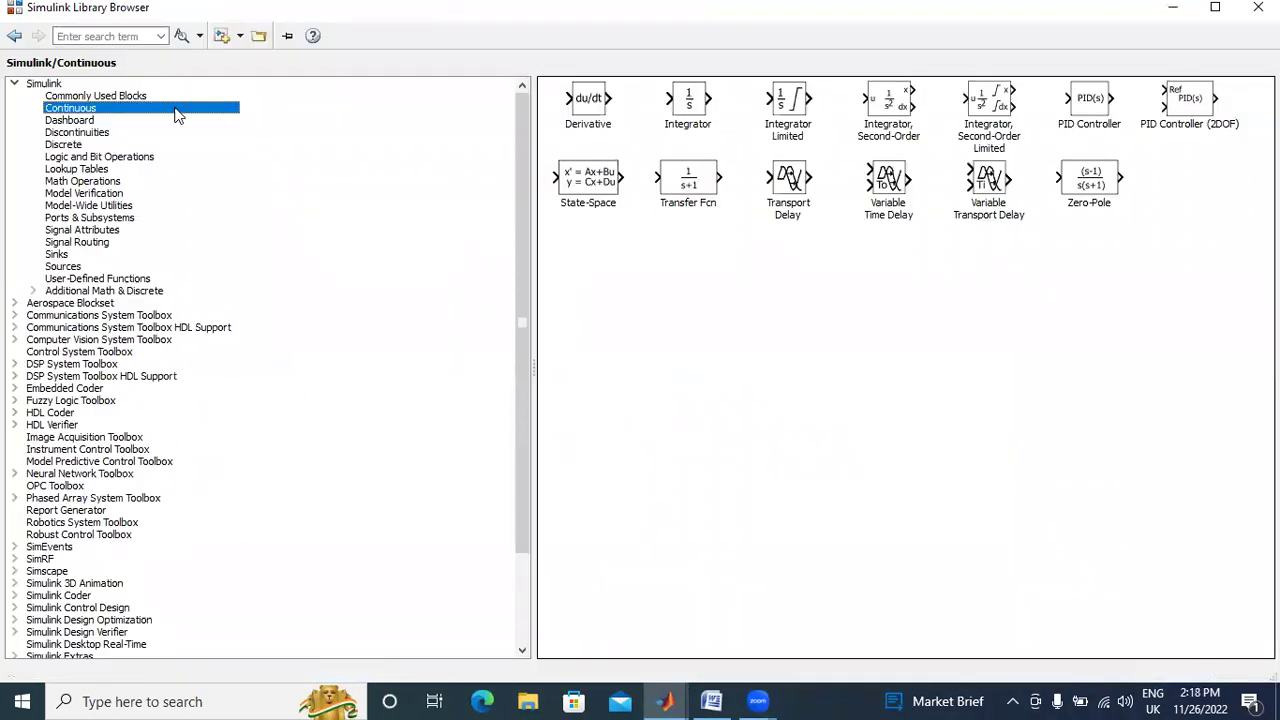
{"action": "left_click", "coordinate": [80, 120]}
{"action": "left_click", "coordinate": [95, 96]}
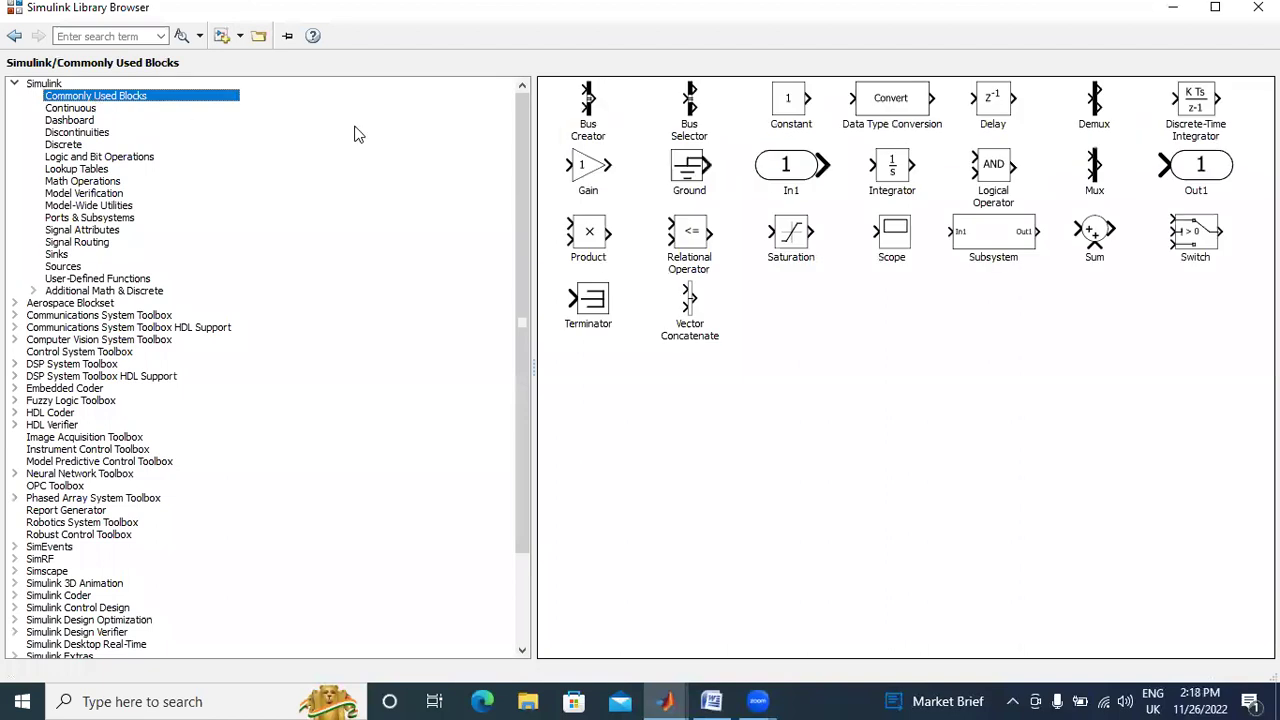
{"action": "left_click", "coordinate": [883, 250]}
{"action": "right_click", "coordinate": [890, 245]}
{"action": "left_click", "coordinate": [394, 354]}
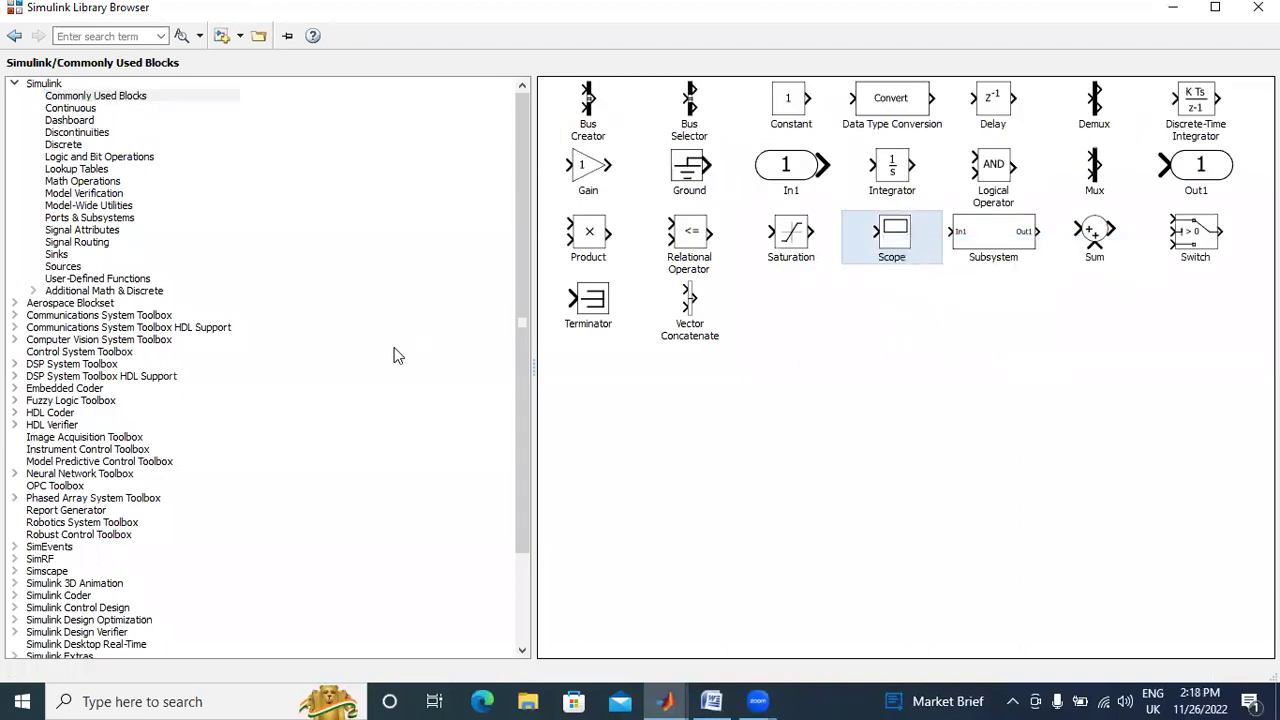
{"action": "scroll", "coordinate": [375, 389], "scroll_direction": "down", "scroll_amount": 3}
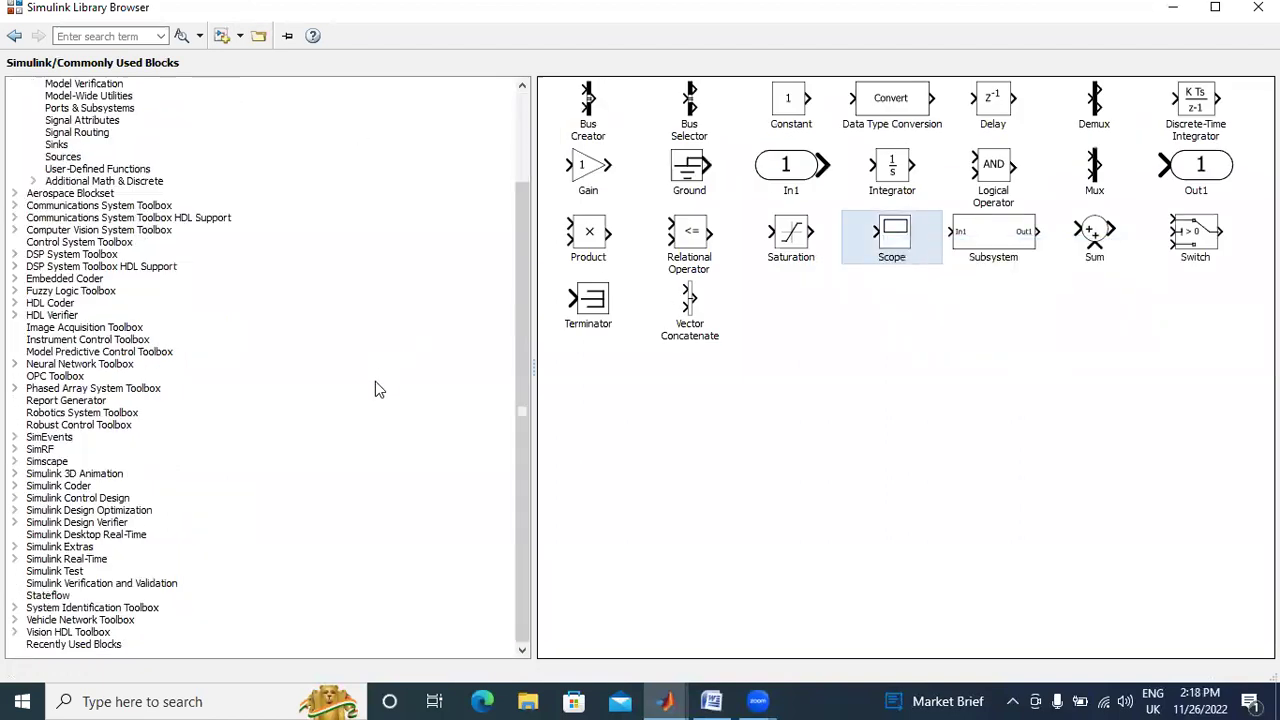
- Add a DC Voltage Source from SimPowerSystems > Fundamental Blocks > Electrical Sources
{"action": "left_click", "coordinate": [14, 462]}
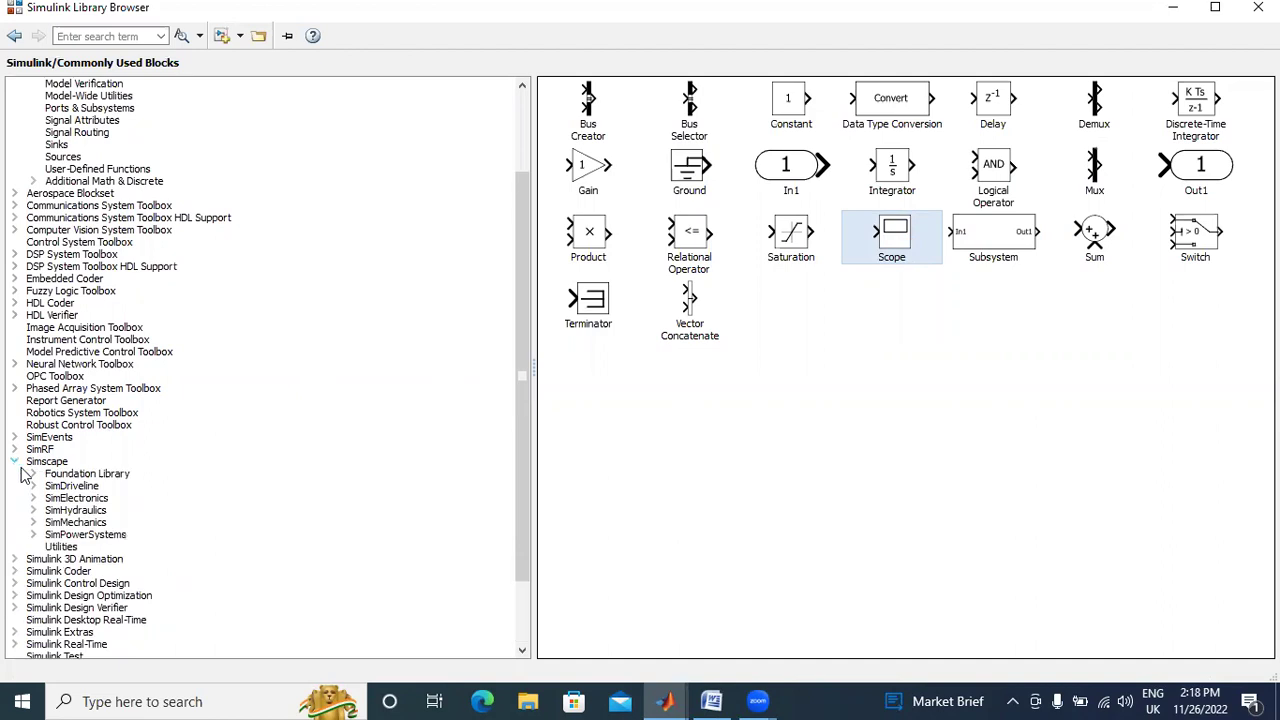
{"action": "left_click", "coordinate": [33, 535]}
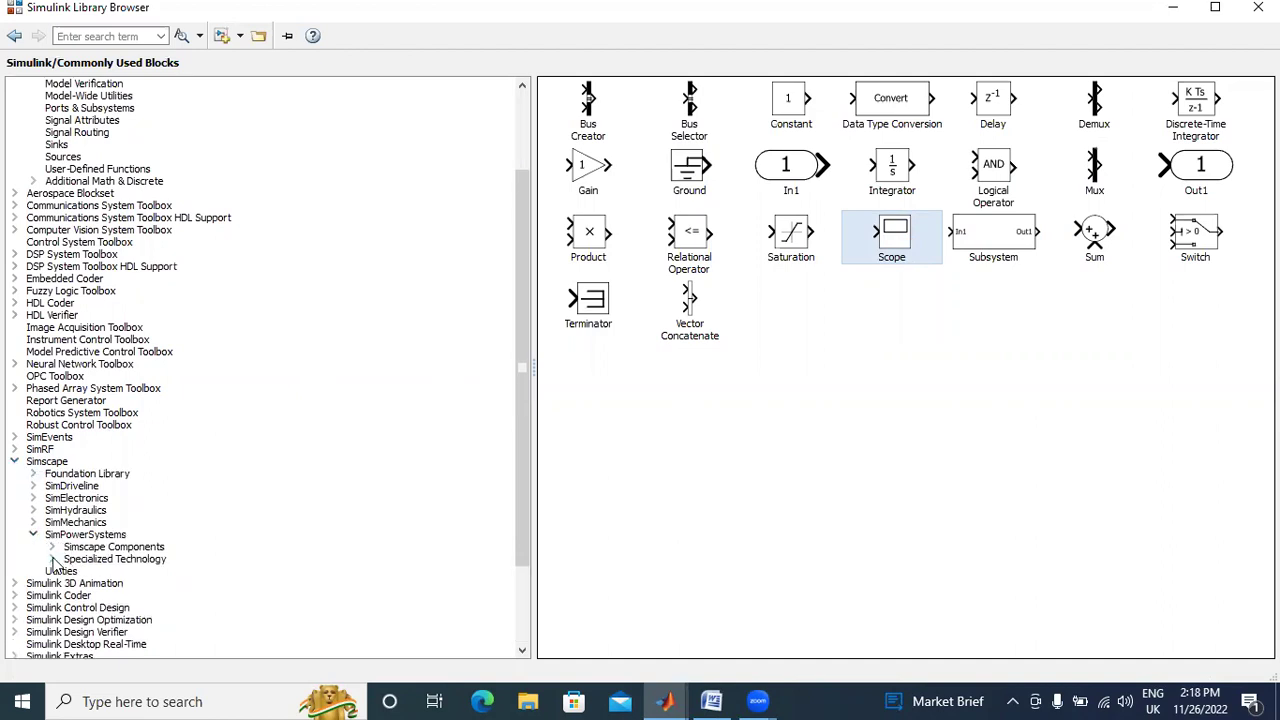
{"action": "left_click", "coordinate": [52, 559]}
{"action": "scroll", "coordinate": [262, 500], "scroll_direction": "down", "scroll_amount": 5}
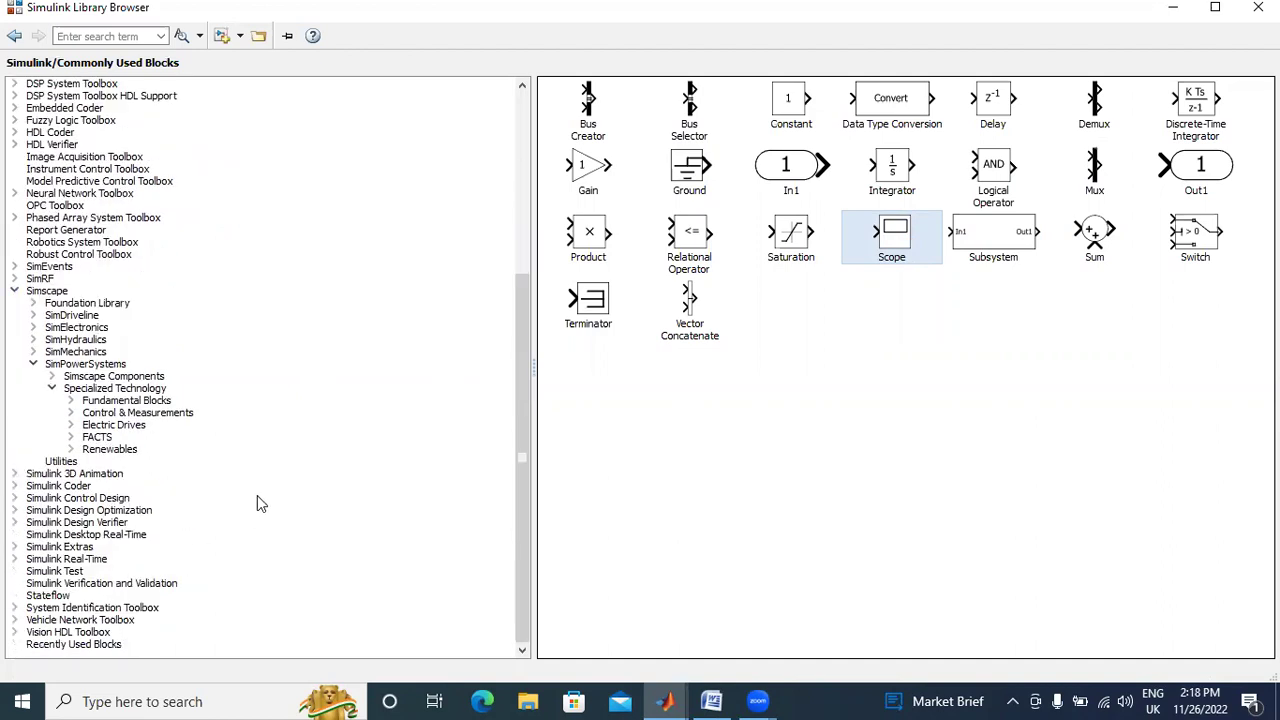
{"action": "left_click", "coordinate": [71, 400]}
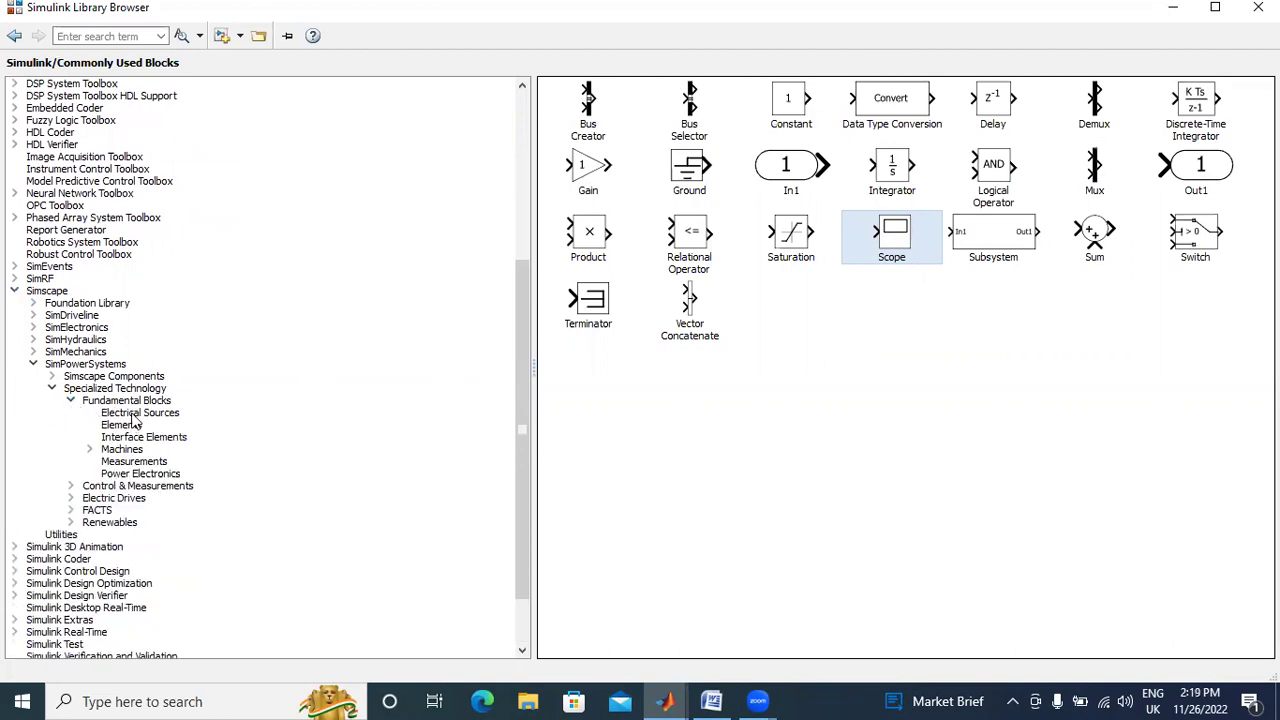
{"action": "left_click", "coordinate": [140, 414]}
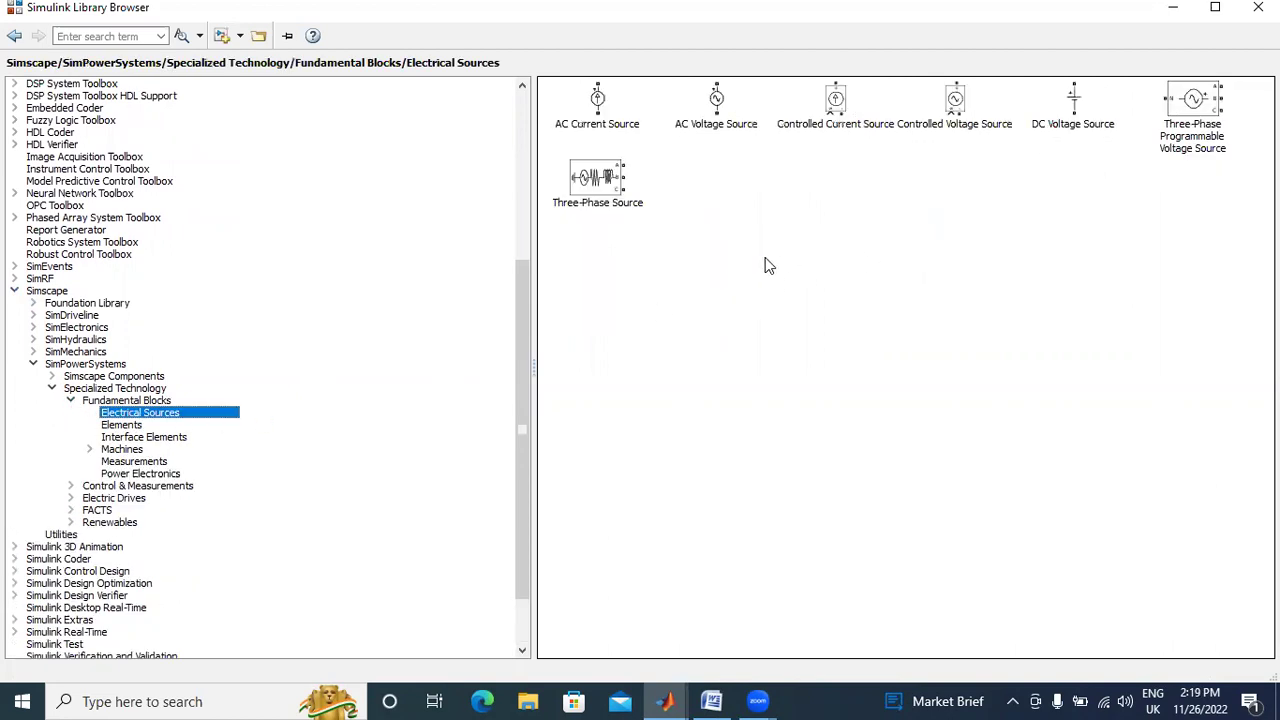
{"action": "right_click", "coordinate": [1080, 103]}
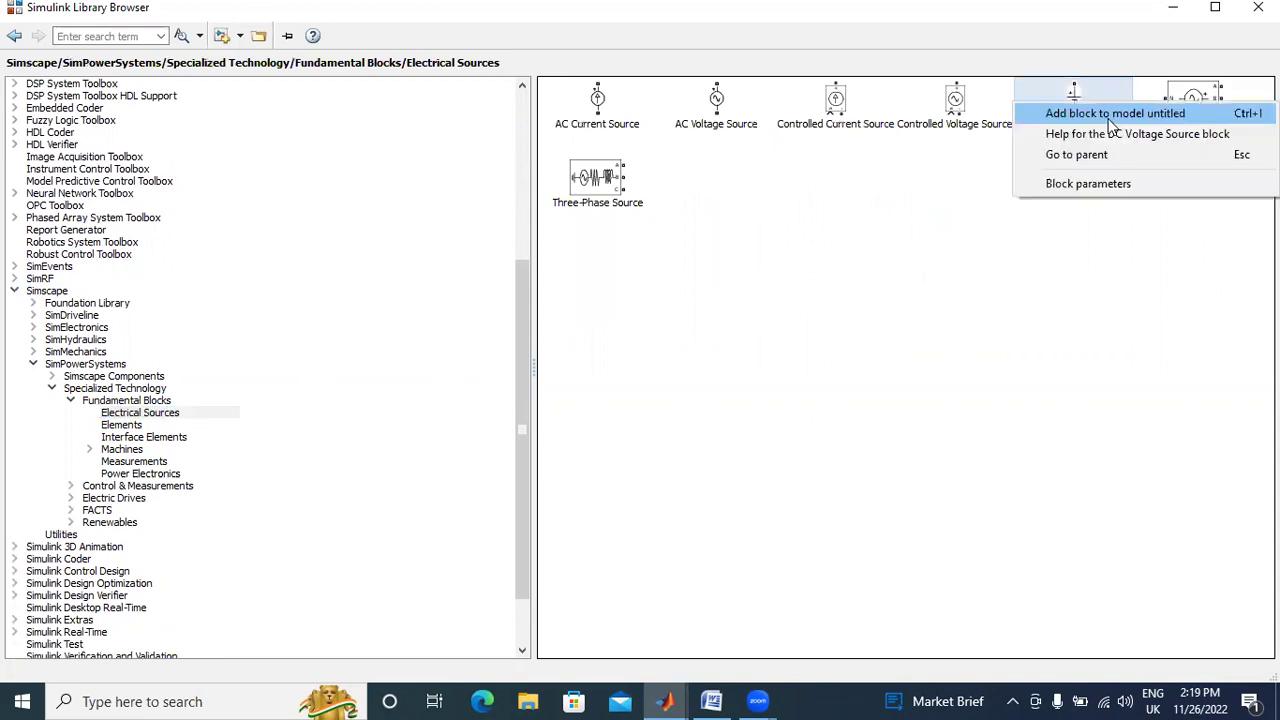
- Add a Series RLC Branch from Elements and an IGBT/Diode from Power Electronics
{"action": "left_click", "coordinate": [159, 423]}
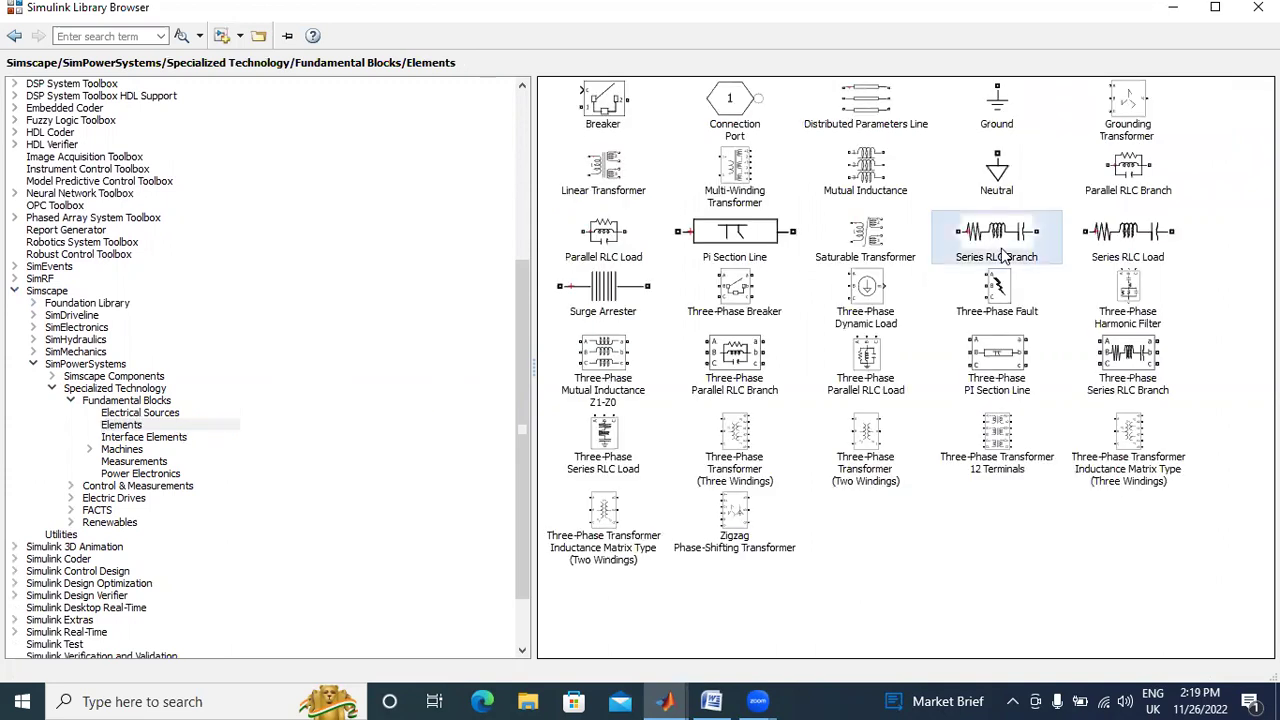
{"action": "left_click", "coordinate": [1029, 259]}
{"action": "right_click", "coordinate": [1029, 259]}
{"action": "left_click", "coordinate": [1029, 259]}
{"action": "left_click", "coordinate": [171, 475]}
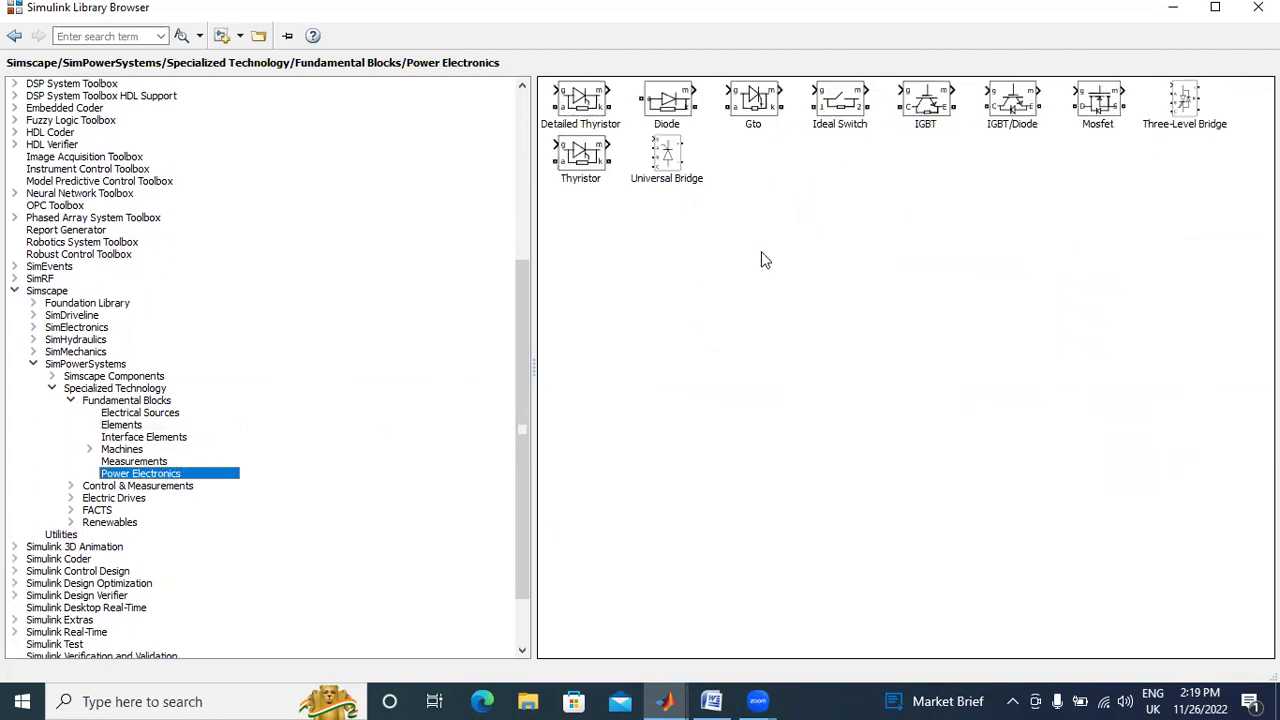
{"action": "left_click", "coordinate": [1019, 108]}
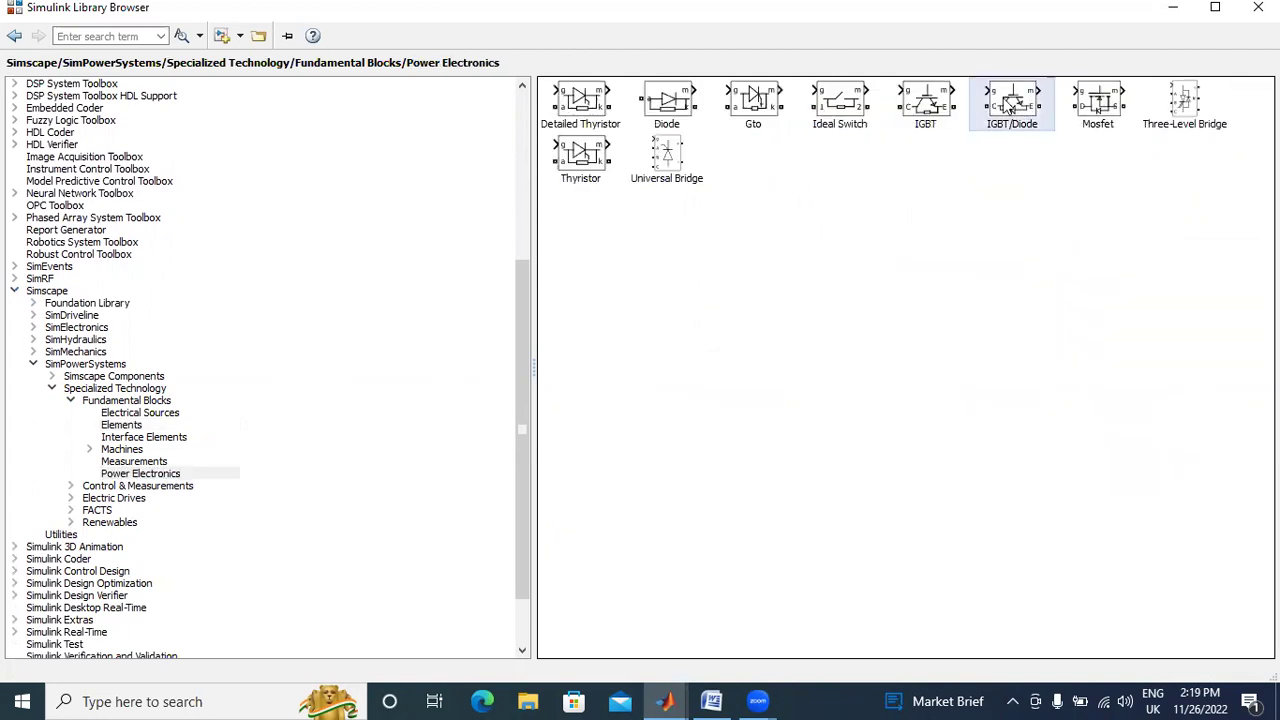
{"action": "right_click", "coordinate": [1019, 108]}
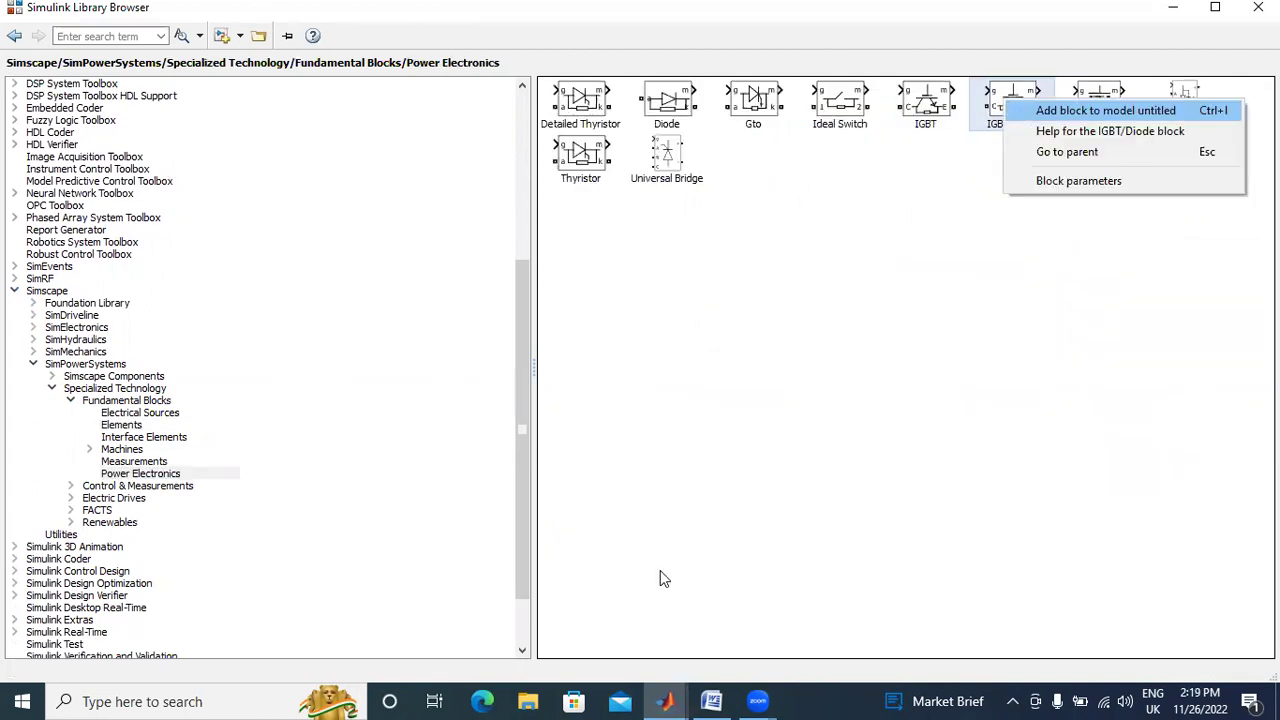
{"action": "left_click", "coordinate": [665, 701]}
- Move the Series RLC Branch higher and the DC Voltage Source to the left
{"action": "left_click", "coordinate": [716, 629]}
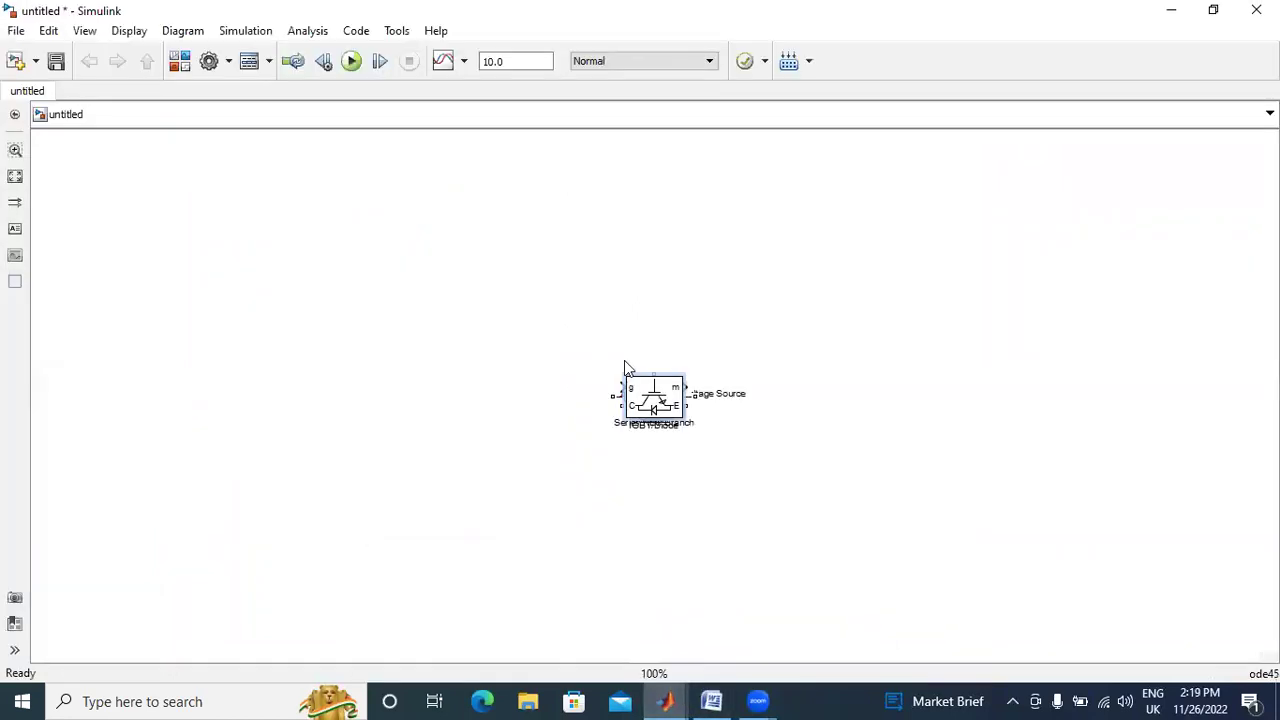
{"action": "left_click", "coordinate": [660, 406]}
{"action": "left_click_drag", "start_coordinate": [660, 406], "coordinate": [538, 226]}
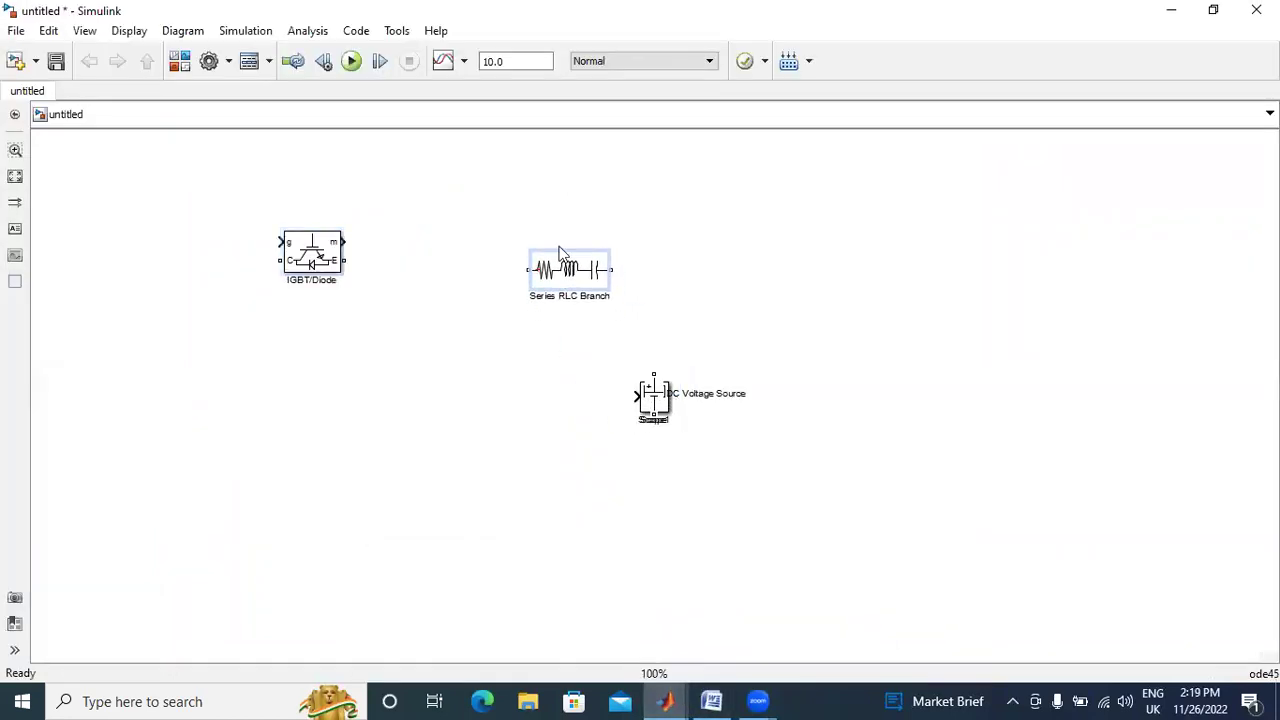
{"action": "left_click", "coordinate": [575, 405]}
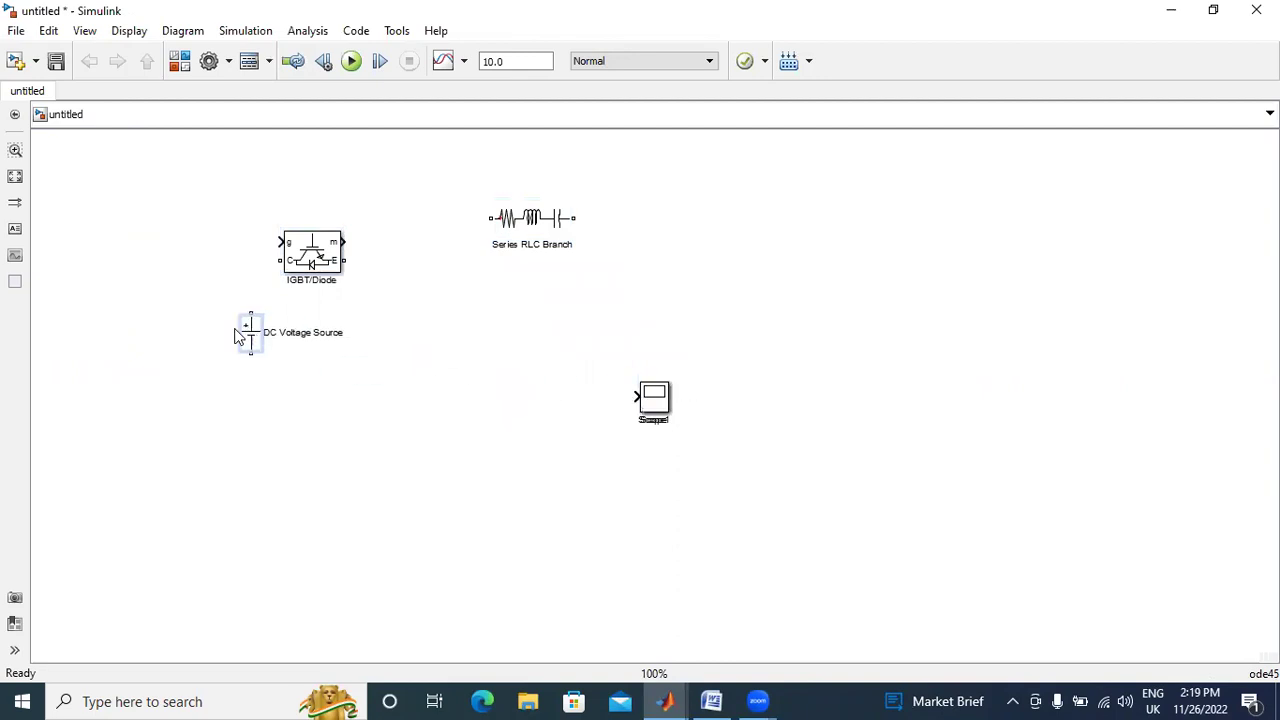
{"action": "left_click_drag", "start_coordinate": [625, 398], "coordinate": [180, 349]}
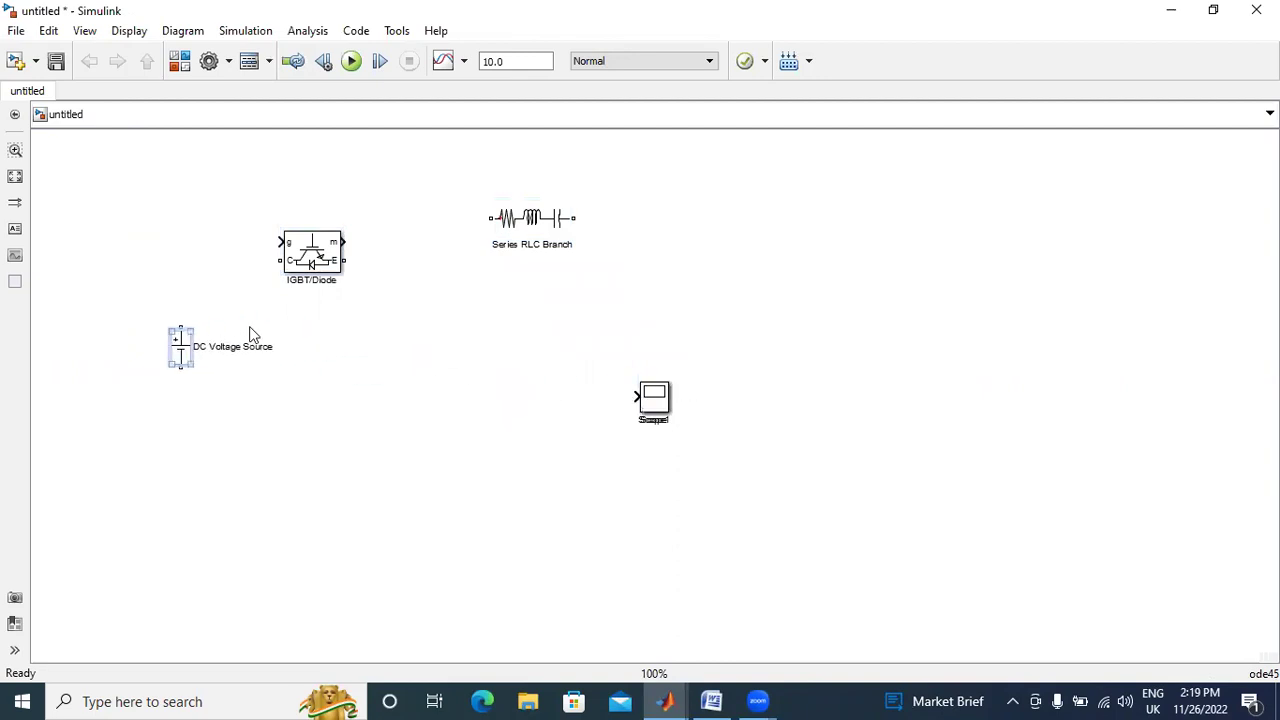
- Add a Pulse Generator from the Simulink Sources library to the model
{"action": "left_click", "coordinate": [180, 62]}
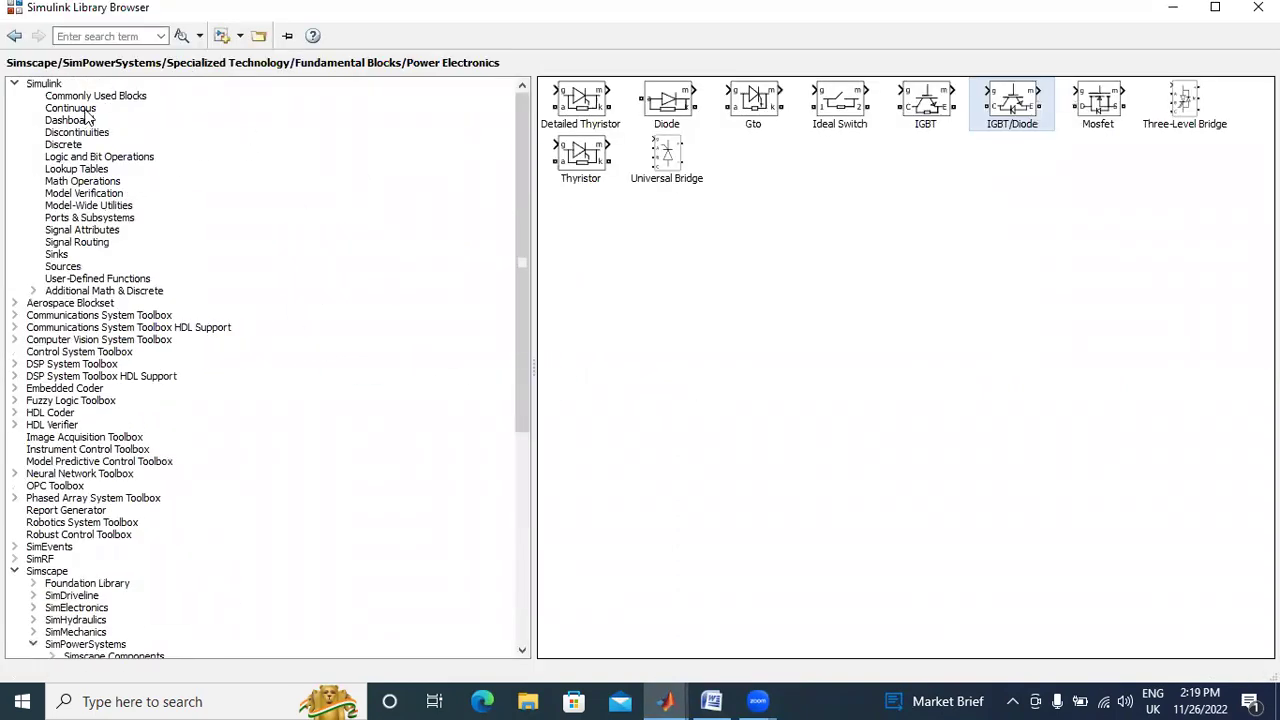
{"action": "left_click", "coordinate": [72, 108]}
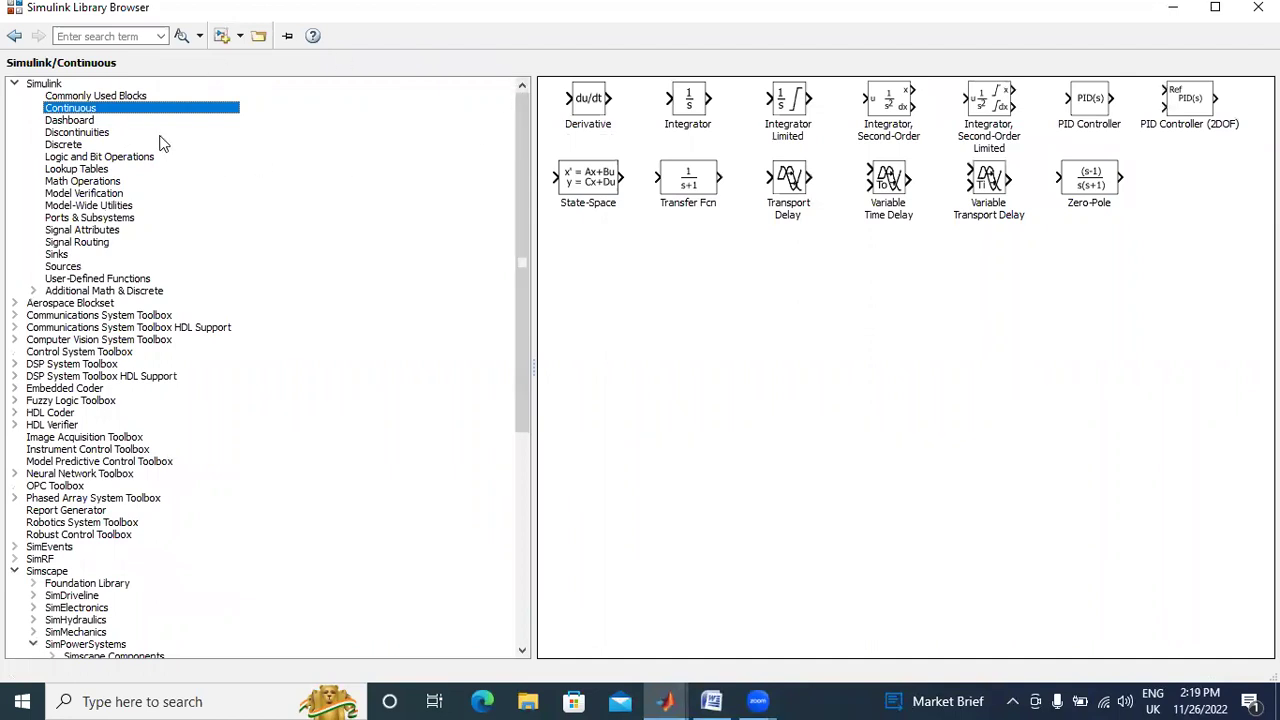
{"action": "left_click", "coordinate": [72, 120]}
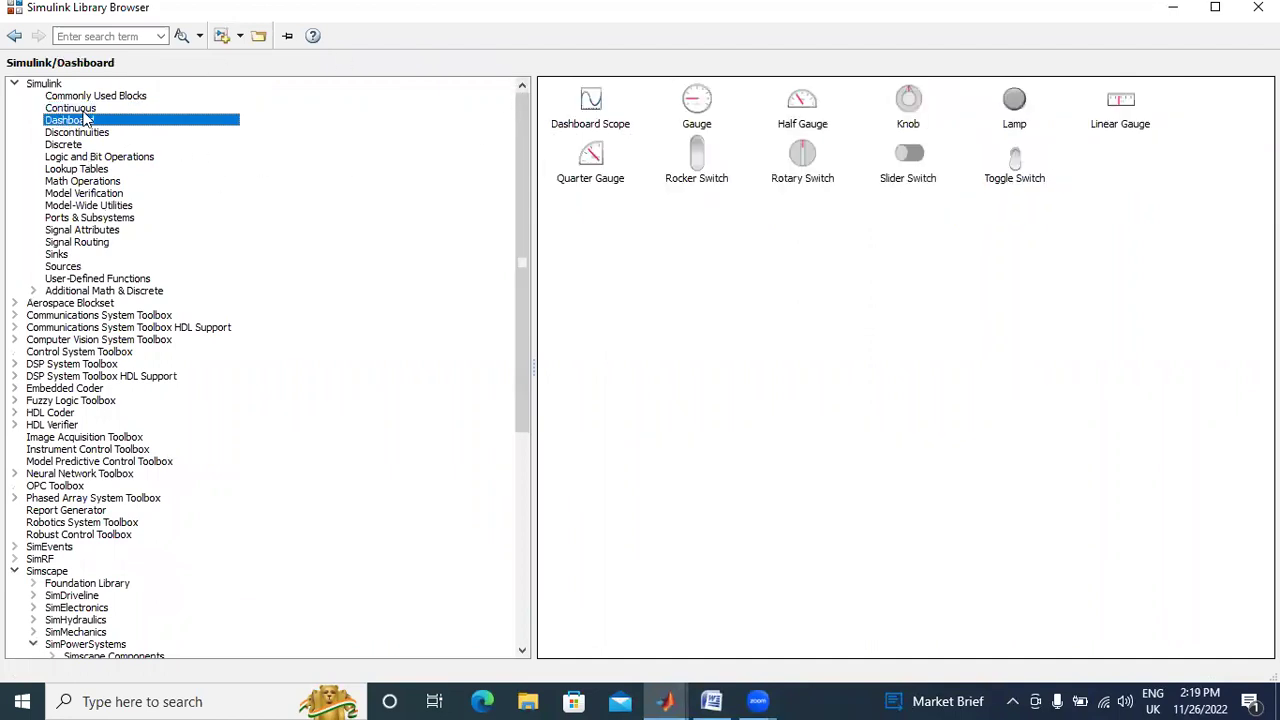
{"action": "left_click", "coordinate": [90, 133]}
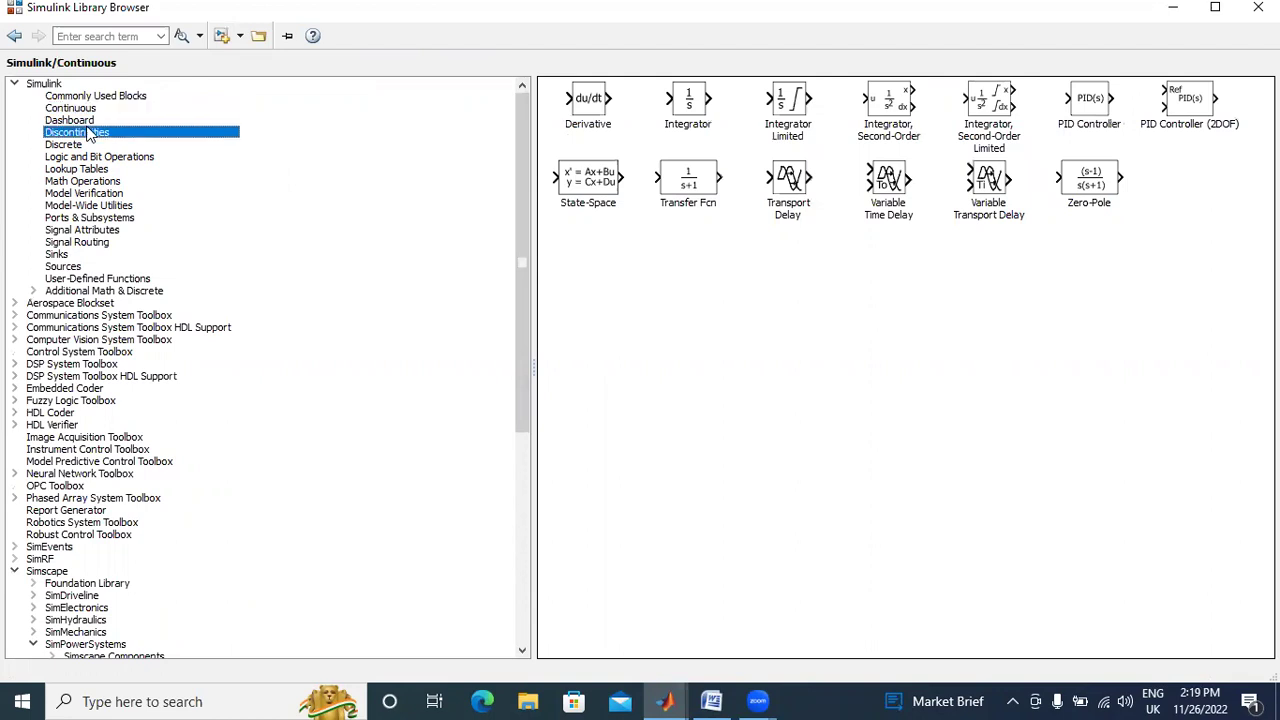
{"action": "left_click", "coordinate": [75, 147]}
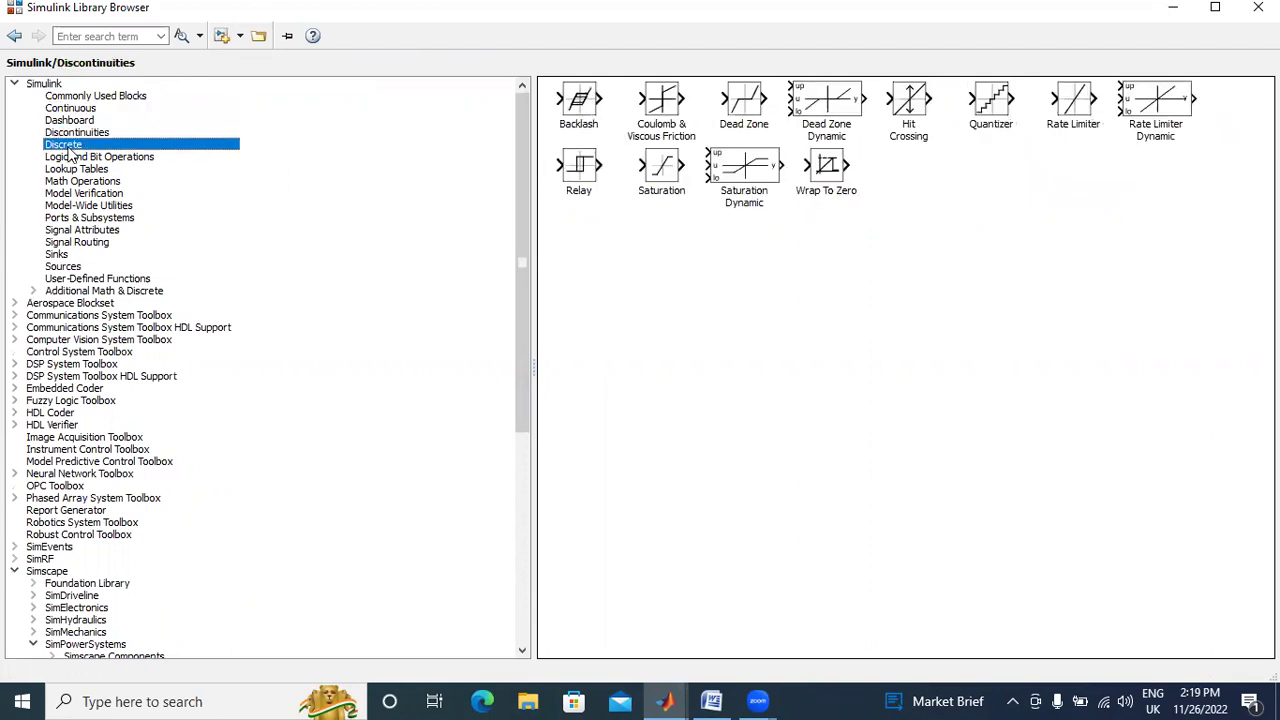
{"action": "left_click", "coordinate": [64, 267]}
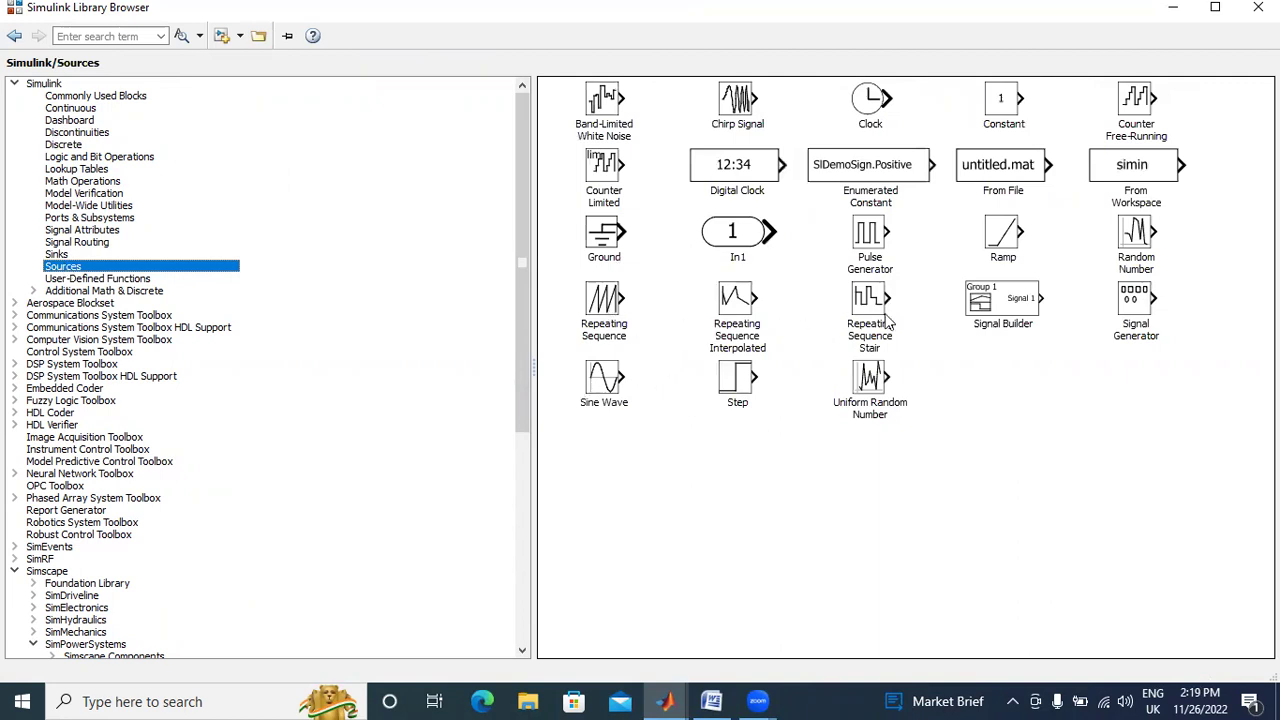
{"action": "left_click", "coordinate": [868, 237]}
{"action": "right_click", "coordinate": [864, 230]}
{"action": "left_click", "coordinate": [856, 250]}
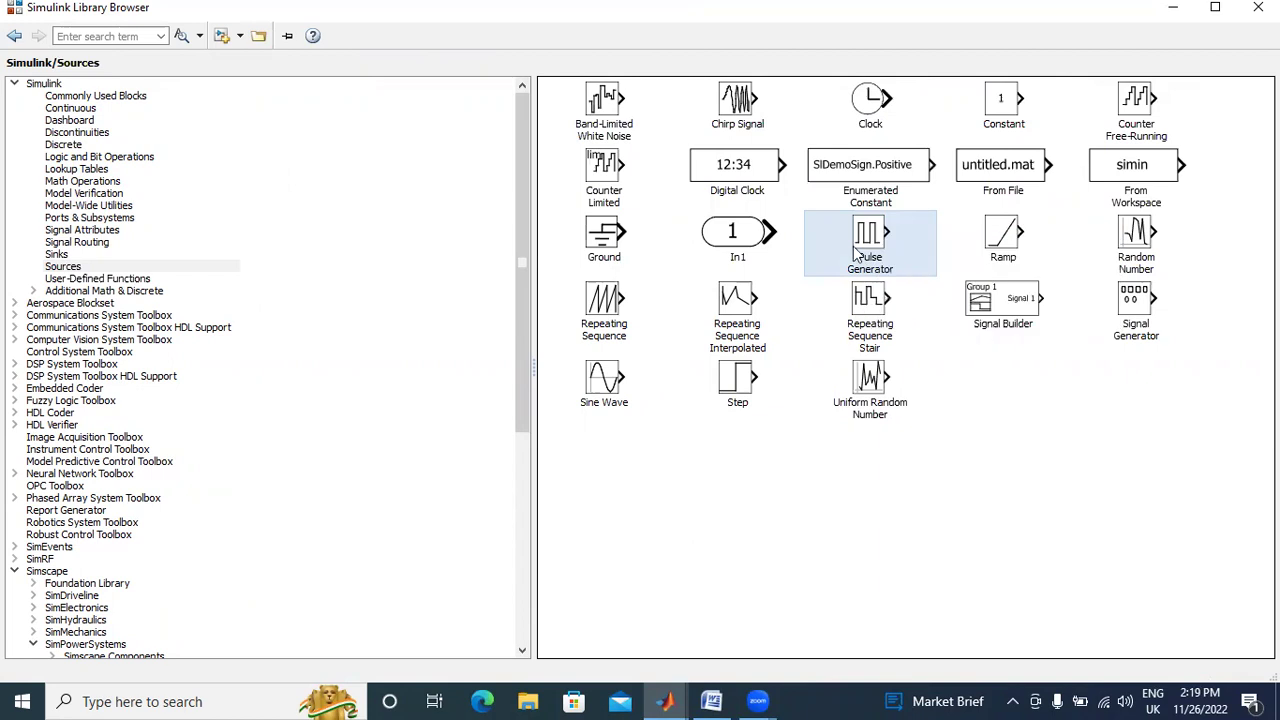
- Add From and Goto blocks from the Signal Routing library
{"action": "left_click", "coordinate": [62, 256]}
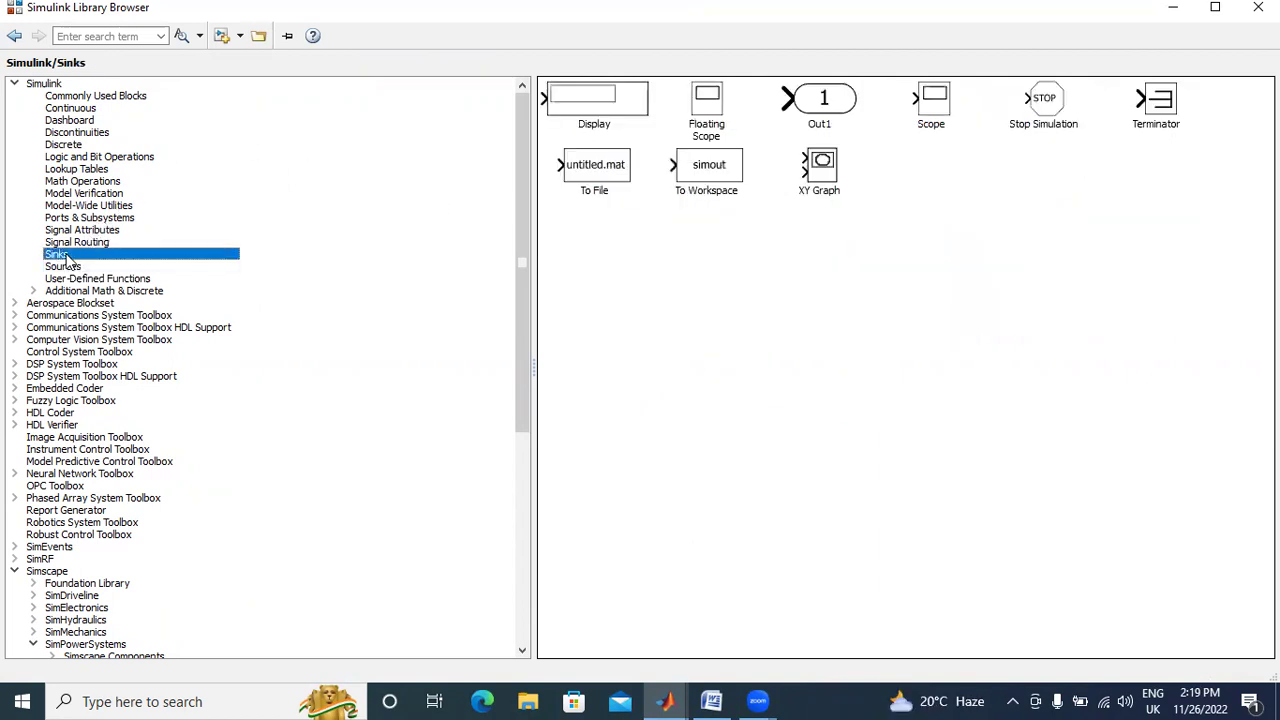
{"action": "left_click", "coordinate": [83, 243]}
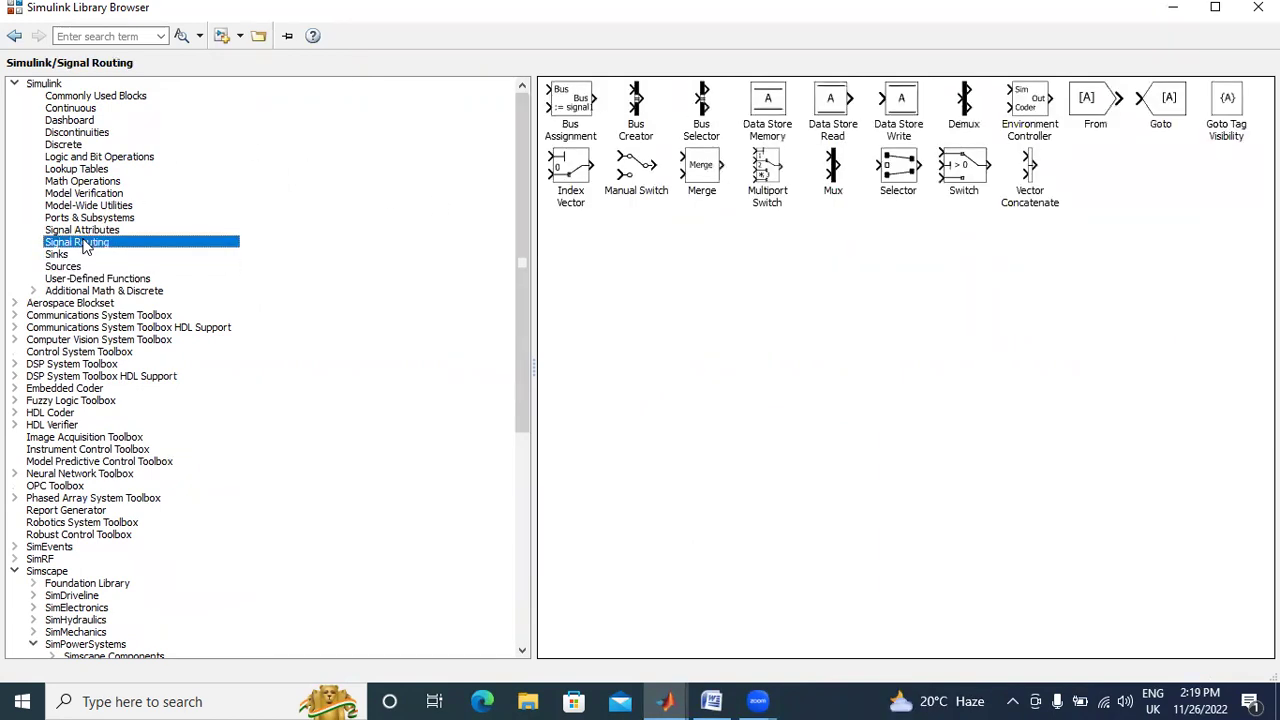
{"action": "left_click", "coordinate": [1085, 105]}
{"action": "right_click", "coordinate": [1085, 105]}
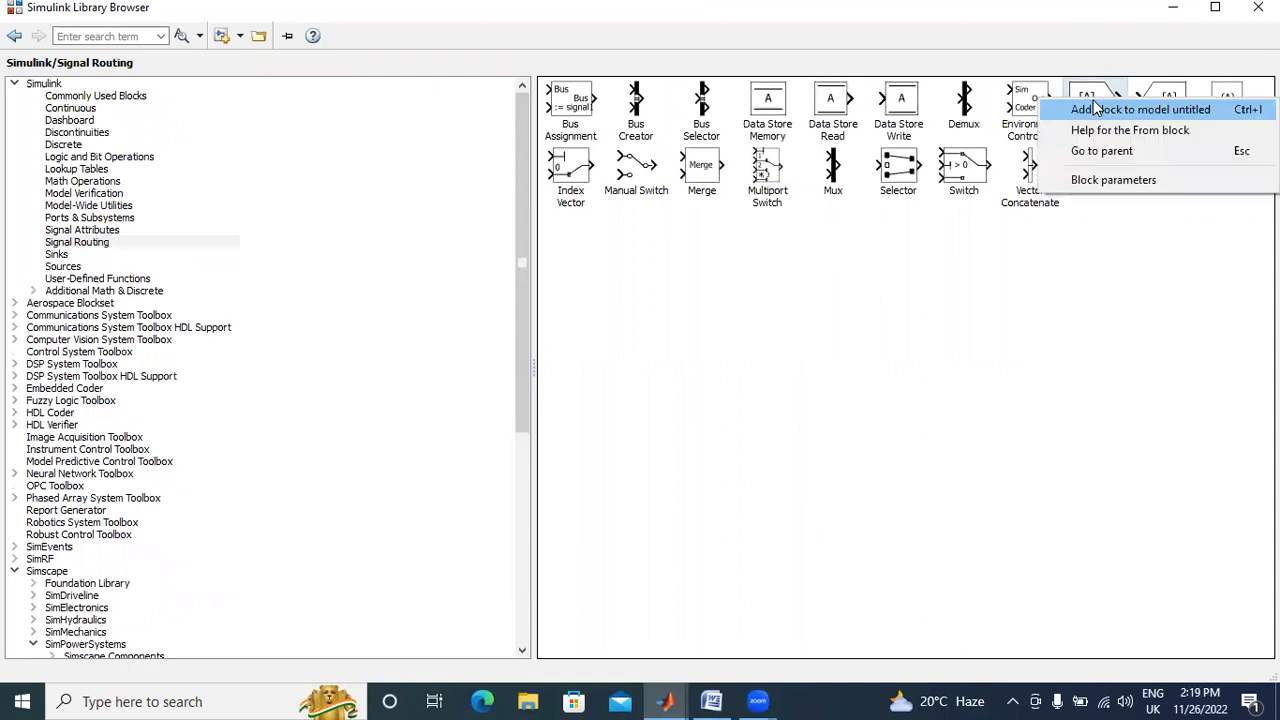
{"action": "key", "text": "Escape"}
{"action": "left_click", "coordinate": [1168, 97]}
{"action": "right_click", "coordinate": [1168, 97]}
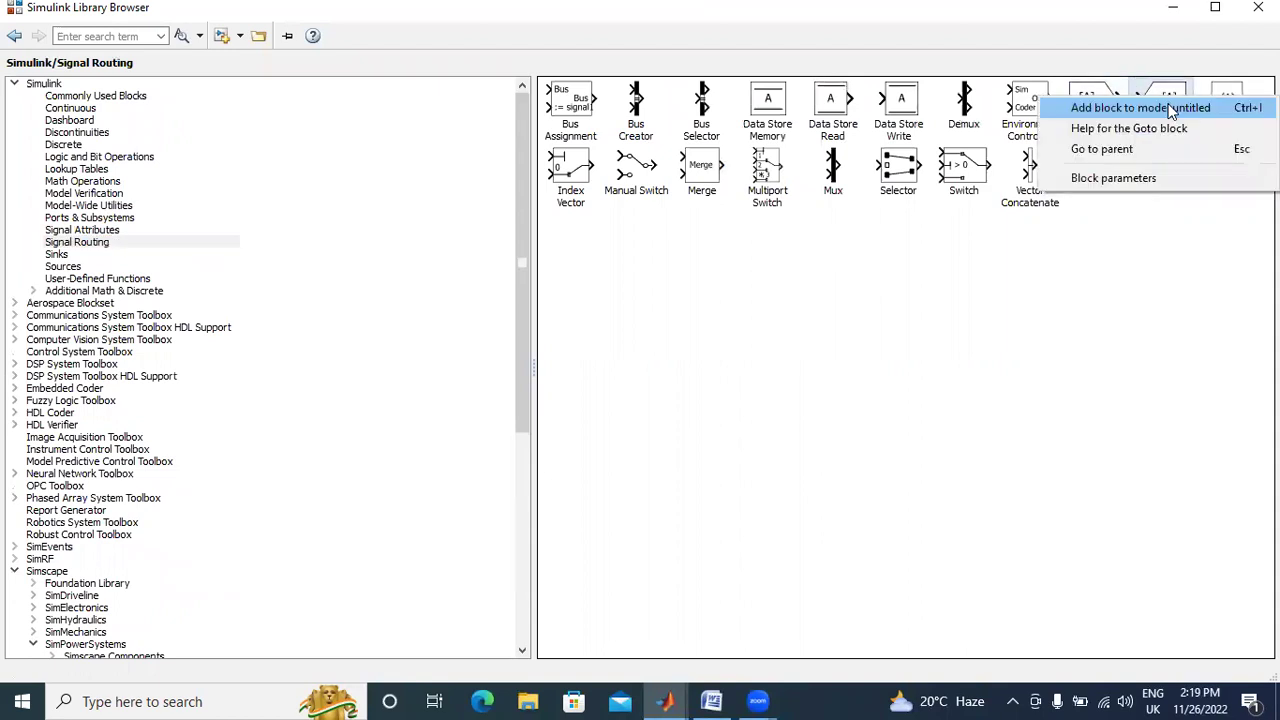
{"action": "left_click", "coordinate": [1140, 108]}
- Add Current Measurement and Voltage Measurement blocks from the measurements library
{"action": "scroll", "coordinate": [228, 457], "scroll_direction": "down", "scroll_amount": 5}
{"action": "left_click", "coordinate": [136, 559]}
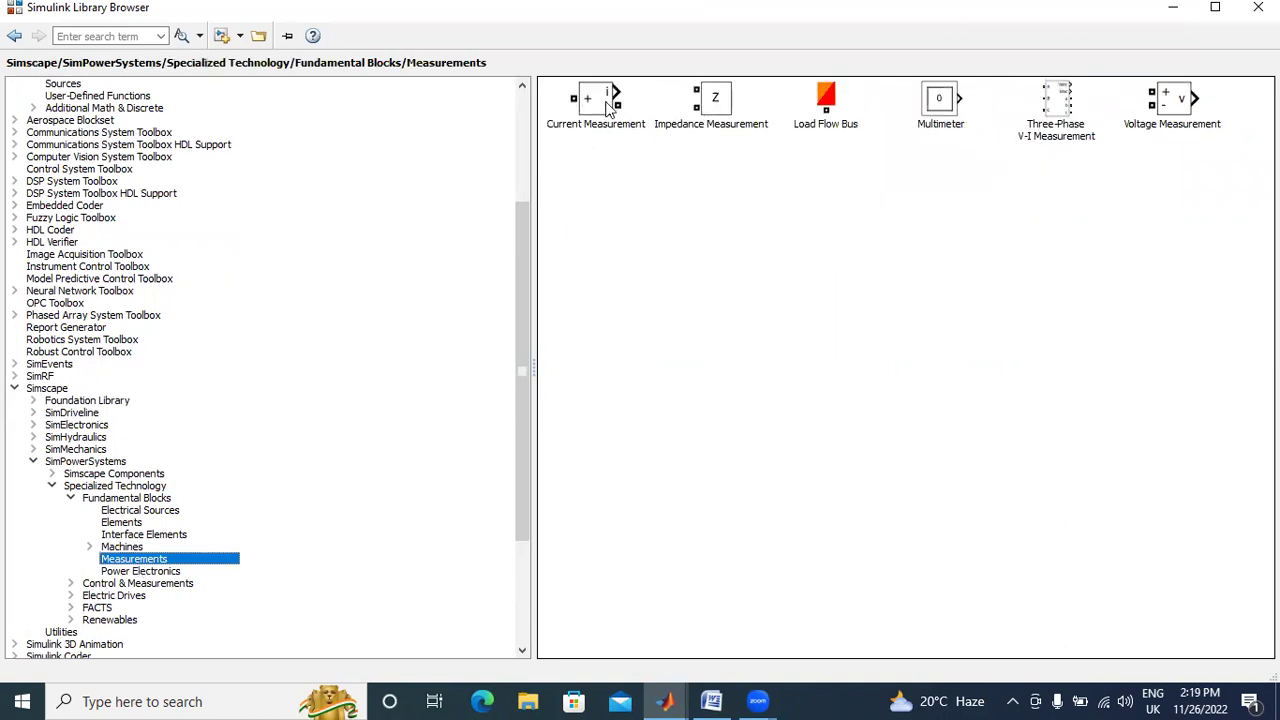
{"action": "left_click", "coordinate": [592, 100]}
{"action": "right_click", "coordinate": [607, 104]}
{"action": "left_click", "coordinate": [622, 115]}
{"action": "left_click", "coordinate": [1183, 100]}
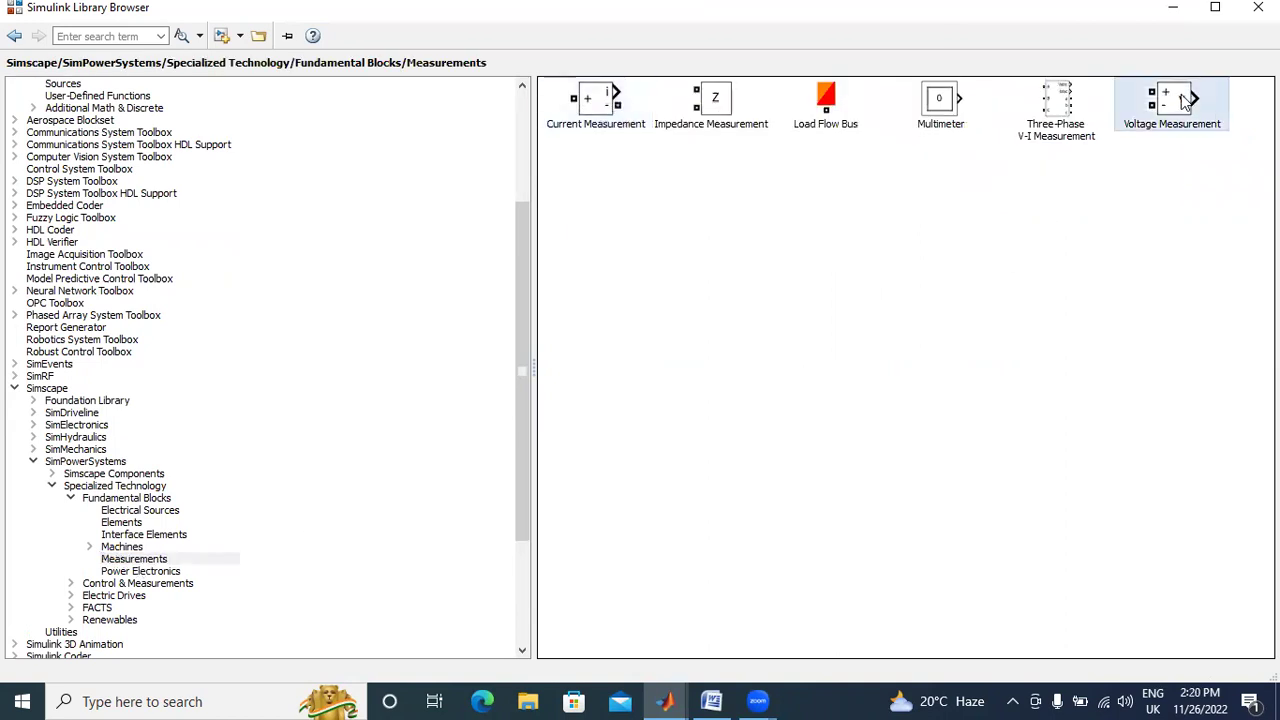
{"action": "right_click", "coordinate": [1183, 100]}
{"action": "left_click", "coordinate": [1205, 112]}
- Stack Voltage Measurement, Current Measurement, Goto, From and Pulse Generator down the right side
{"action": "left_click", "coordinate": [665, 701]}
{"action": "left_click", "coordinate": [755, 600]}
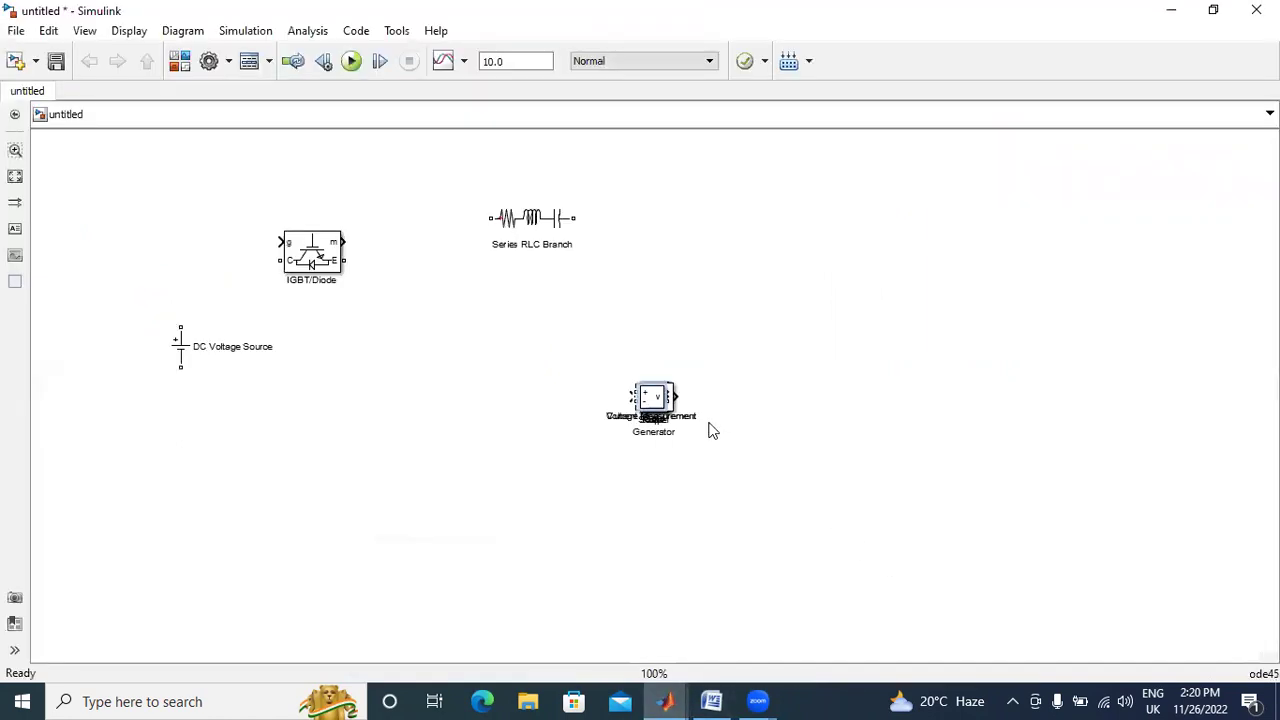
{"action": "left_click_drag", "start_coordinate": [655, 398], "coordinate": [1016, 265]}
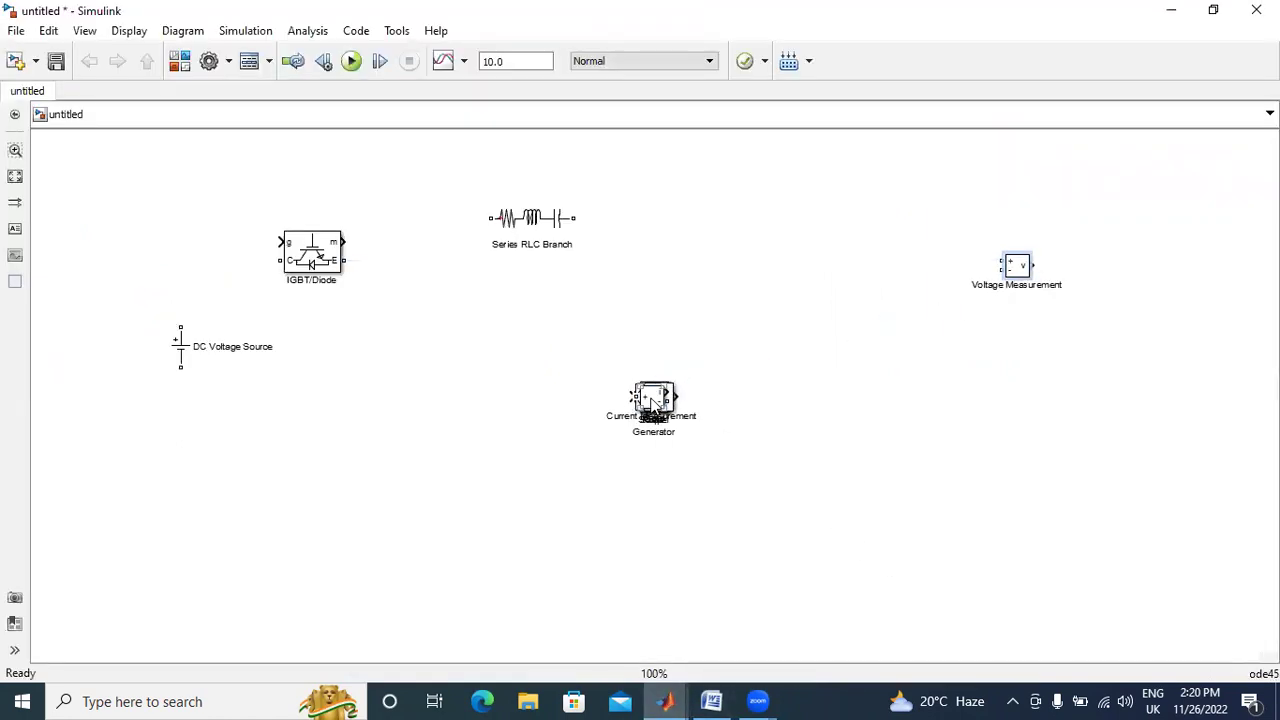
{"action": "left_click_drag", "start_coordinate": [636, 394], "coordinate": [1016, 318]}
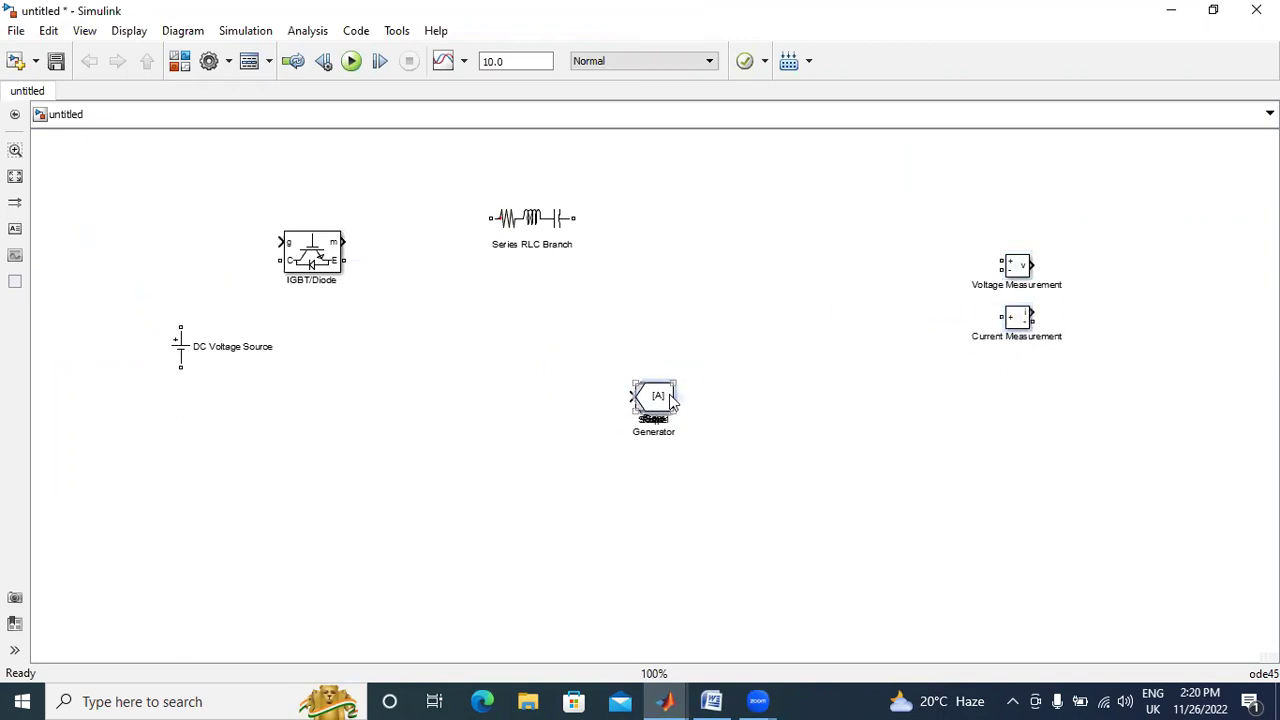
{"action": "left_click_drag", "start_coordinate": [655, 396], "coordinate": [1024, 380]}
{"action": "left_click_drag", "start_coordinate": [668, 410], "coordinate": [1036, 442]}
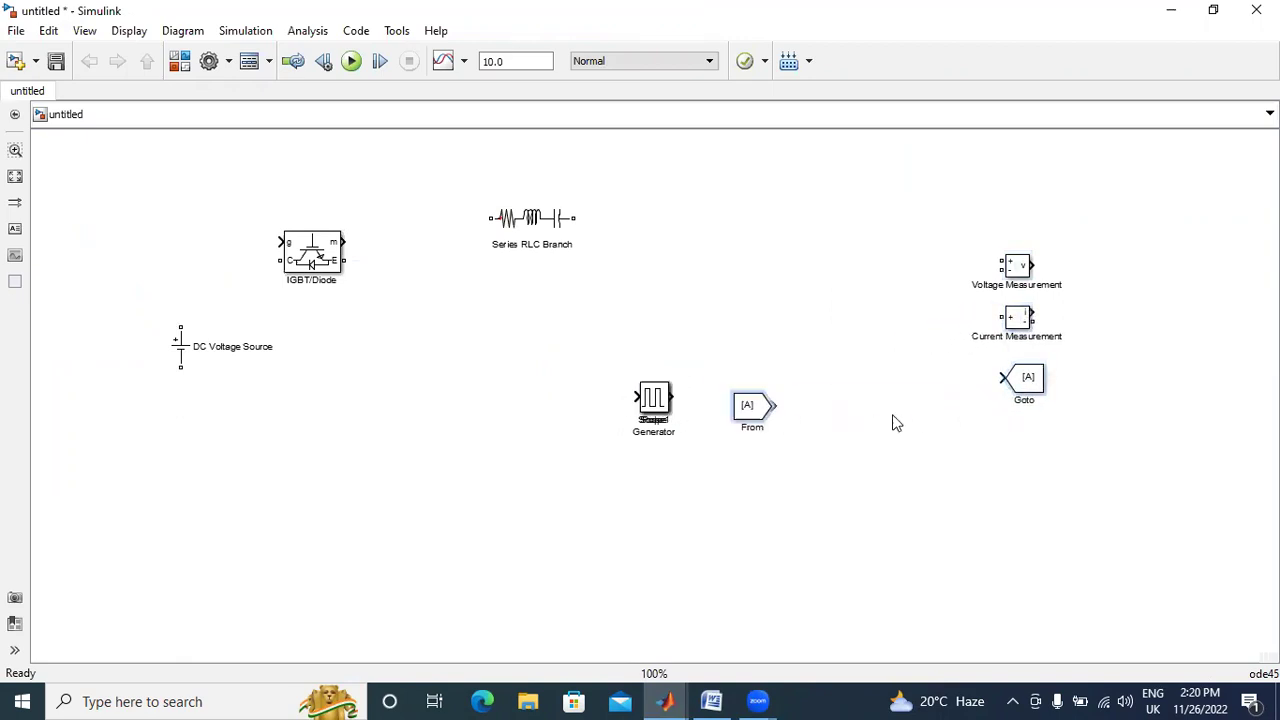
{"action": "left_click_drag", "start_coordinate": [660, 400], "coordinate": [1034, 512]}
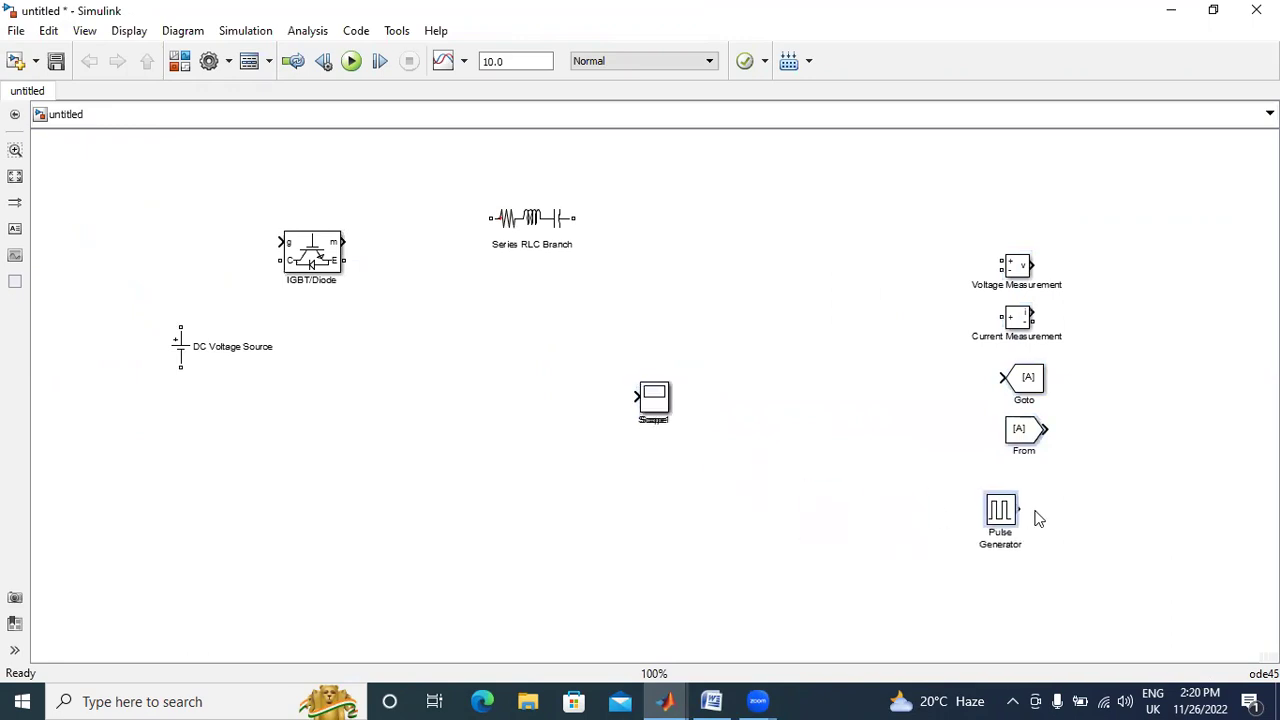
- Line up Scope and Scope1 on the right, shift the DC source left, centre the IGBT/Diode
{"action": "mouse_move", "coordinate": [650, 405]}
{"action": "left_mouse_down"}
{"action": "mouse_move", "coordinate": [860, 580]}
{"action": "mouse_move", "coordinate": [1028, 575]}
{"action": "left_mouse_up"}
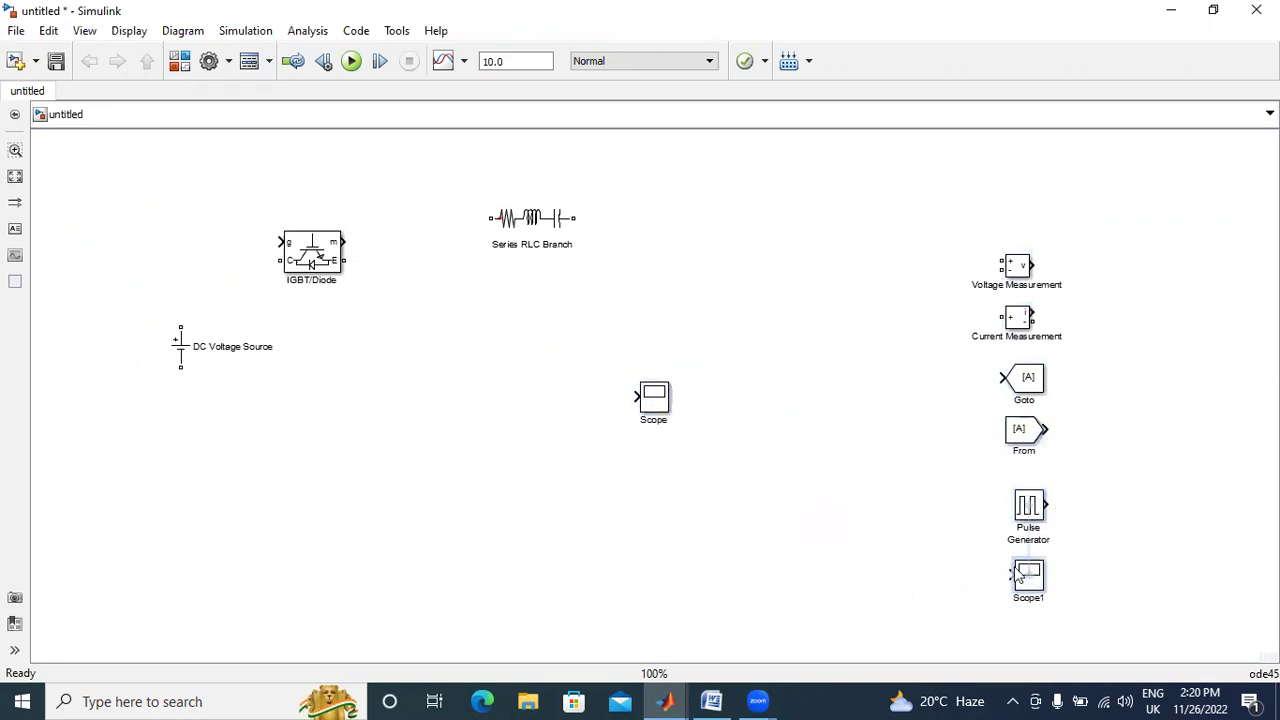
{"action": "mouse_move", "coordinate": [655, 400]}
{"action": "left_mouse_down"}
{"action": "mouse_move", "coordinate": [954, 506]}
{"action": "mouse_move", "coordinate": [1133, 488]}
{"action": "left_mouse_up"}
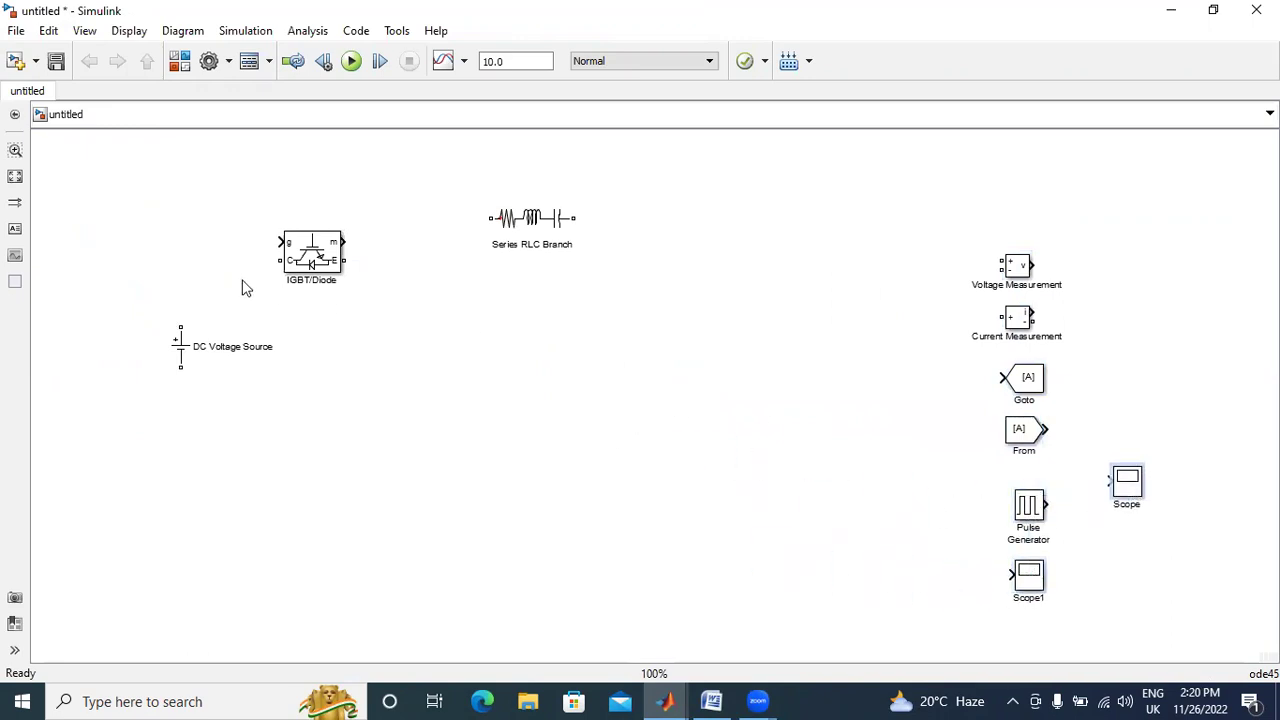
{"action": "left_click_drag", "start_coordinate": [181, 346], "coordinate": [134, 346]}
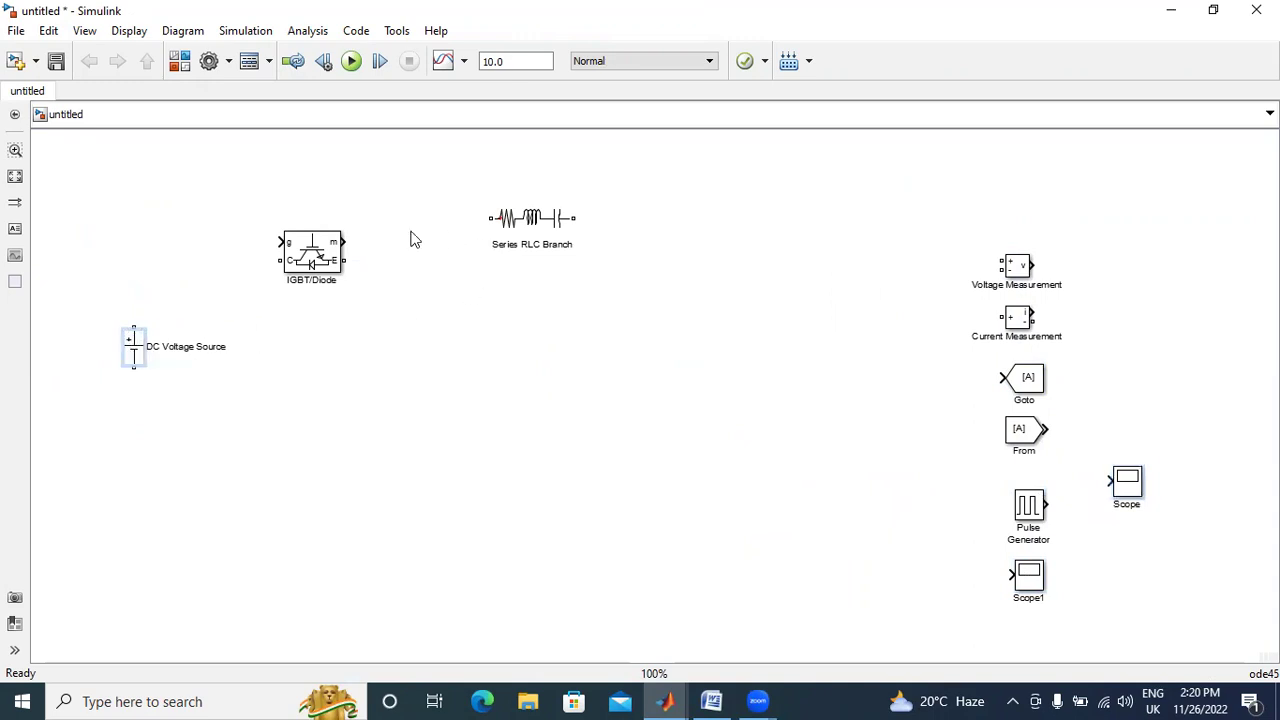
{"action": "left_click_drag", "start_coordinate": [325, 258], "coordinate": [648, 349]}
- Make the Series RLC Branch a vertical C-only capacitor and copy it
{"action": "double_click", "coordinate": [538, 220]}
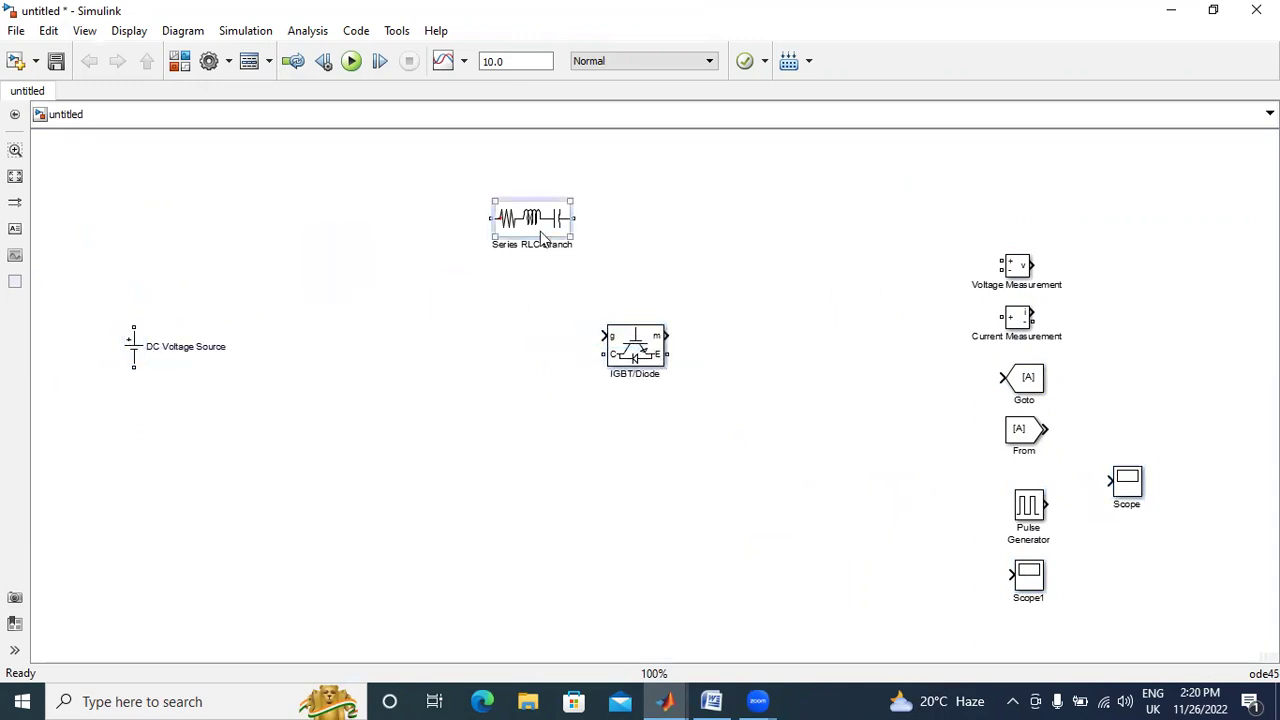
{"action": "left_click", "coordinate": [585, 255]}
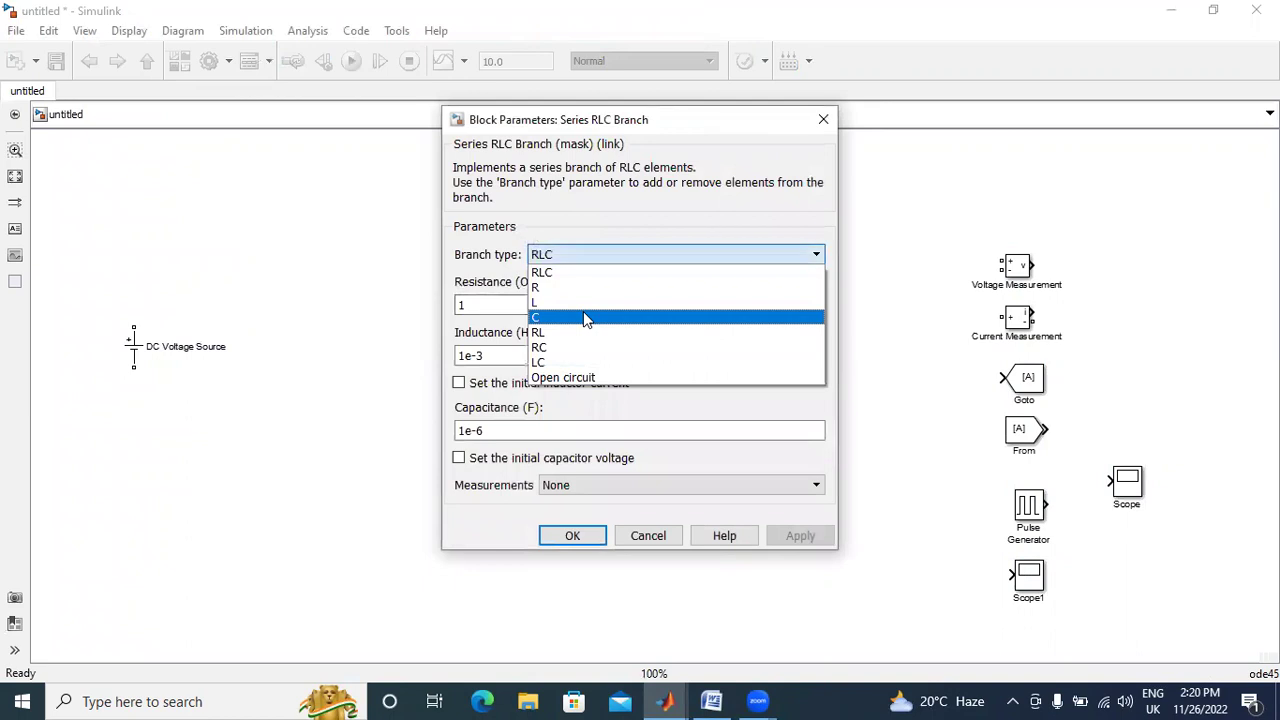
{"action": "left_click", "coordinate": [583, 311]}
{"action": "left_click", "coordinate": [797, 410]}
{"action": "left_click", "coordinate": [589, 410]}
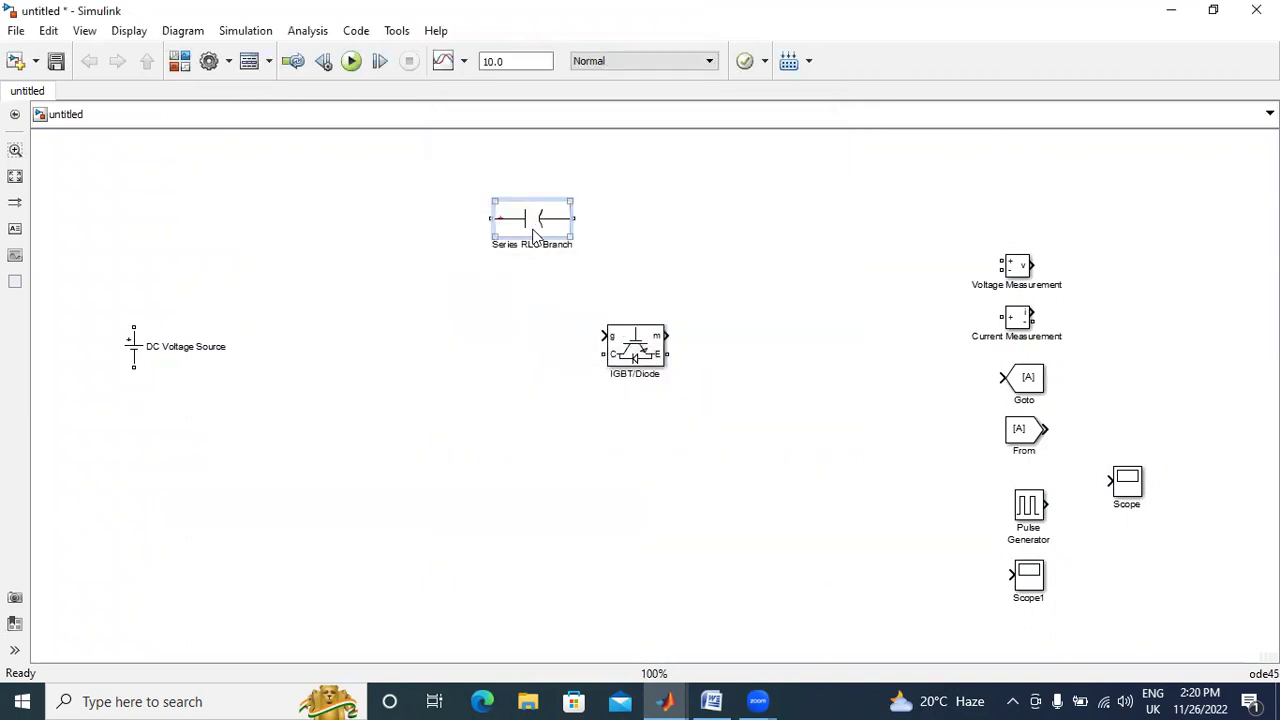
{"action": "key", "text": "ctrl+r"}
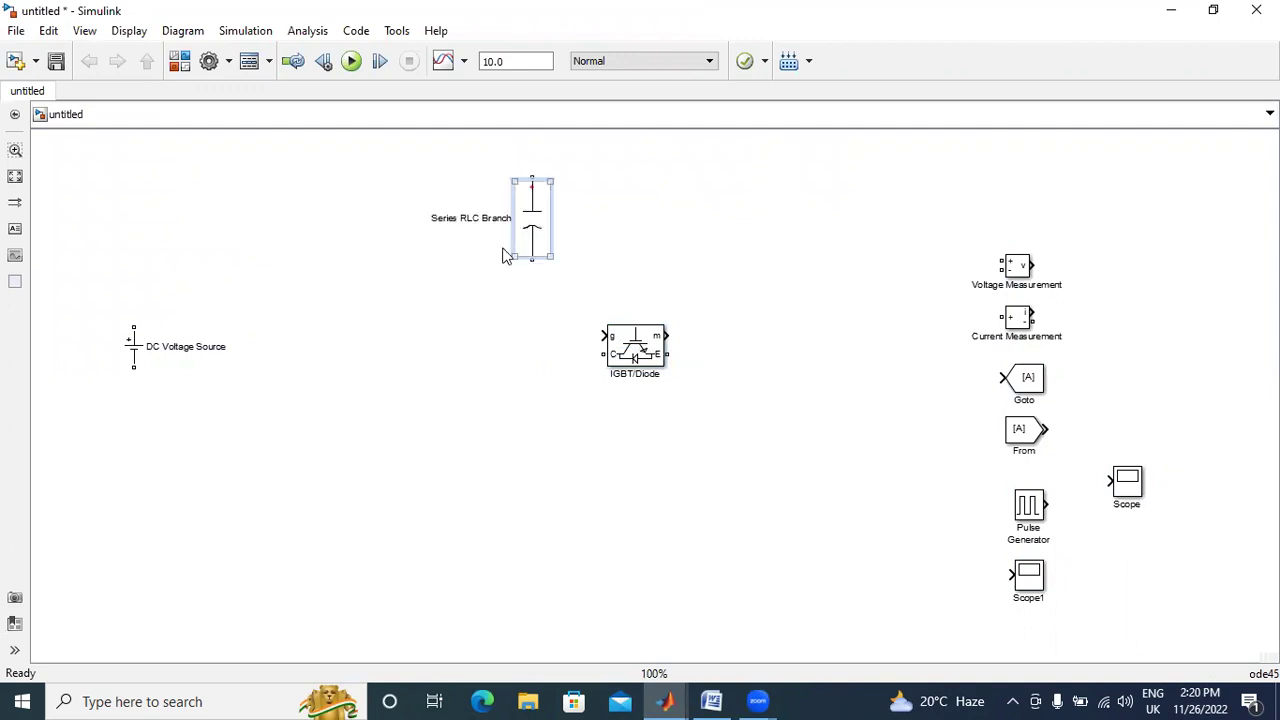
{"action": "mouse_move", "coordinate": [530, 235]}
{"action": "left_mouse_down"}
{"action": "mouse_move", "coordinate": [366, 452]}
{"action": "mouse_move", "coordinate": [370, 317]}
{"action": "mouse_move", "coordinate": [287, 232]}
{"action": "mouse_move", "coordinate": [352, 287]}
{"action": "left_mouse_up"}
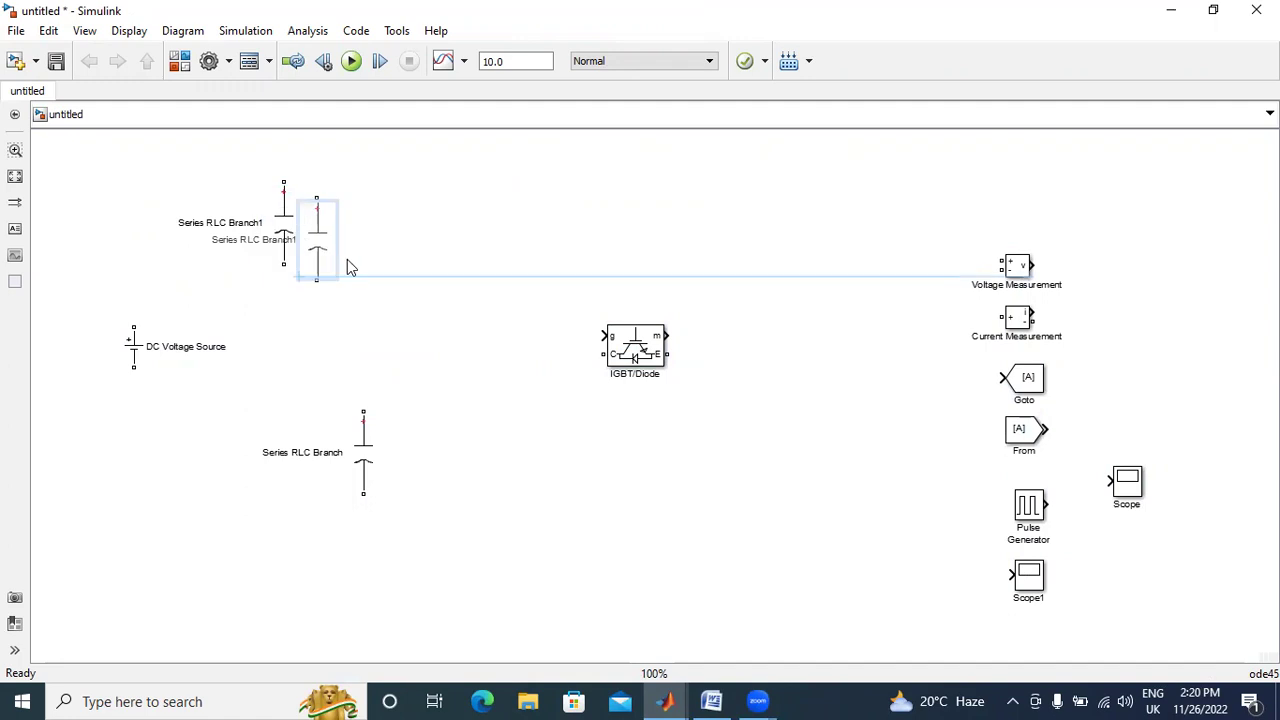
- Change Series RLC Branch1 to a resistor and rotate it horizontal
{"action": "double_click", "coordinate": [284, 220]}
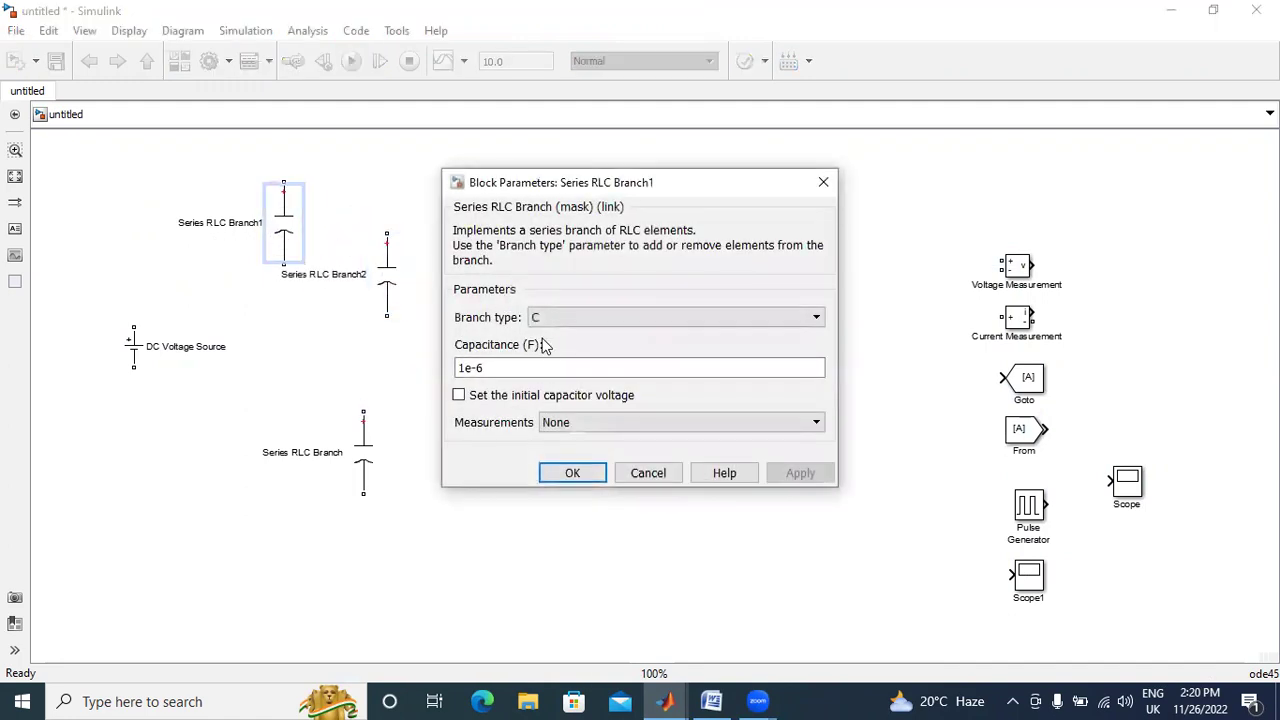
{"action": "left_click", "coordinate": [548, 318]}
{"action": "left_click", "coordinate": [550, 349]}
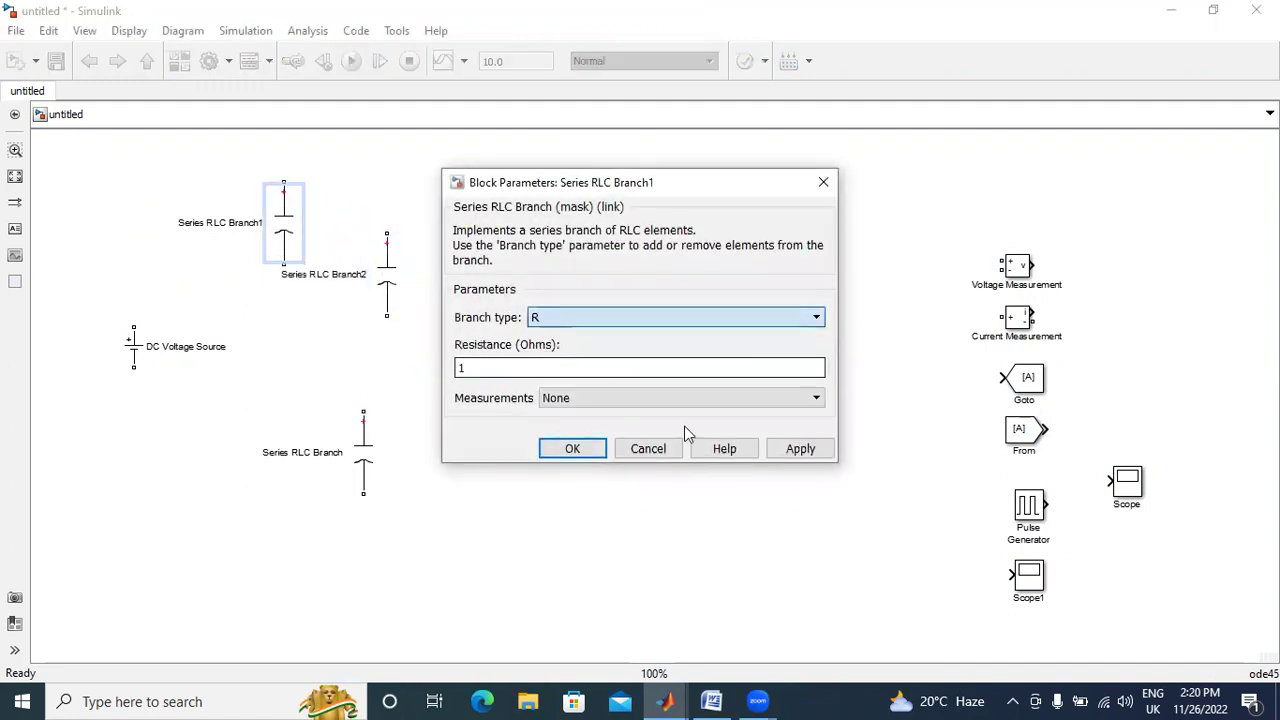
{"action": "left_click", "coordinate": [800, 449]}
{"action": "left_click", "coordinate": [575, 448]}
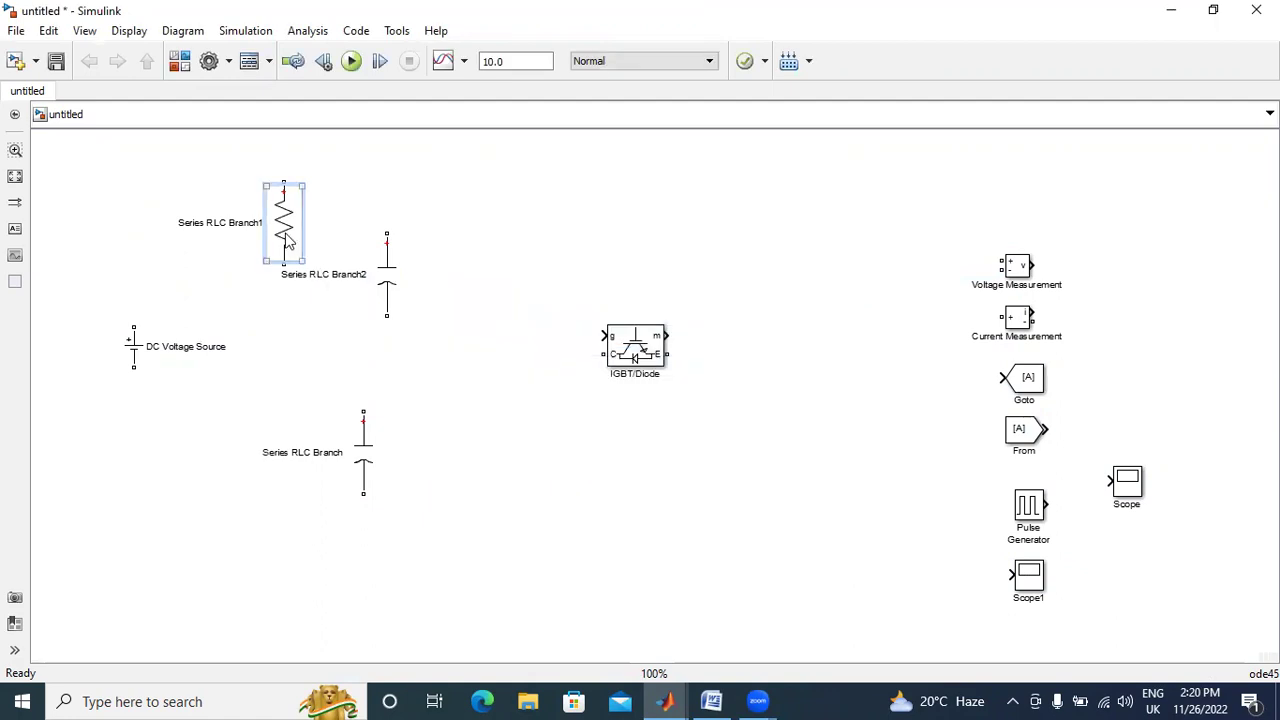
{"action": "key", "text": "ctrl+r"}
- Place the resistor above the DC source and wire source, resistor and upper capacitor
{"action": "left_click_drag", "start_coordinate": [284, 240], "coordinate": [218, 250]}
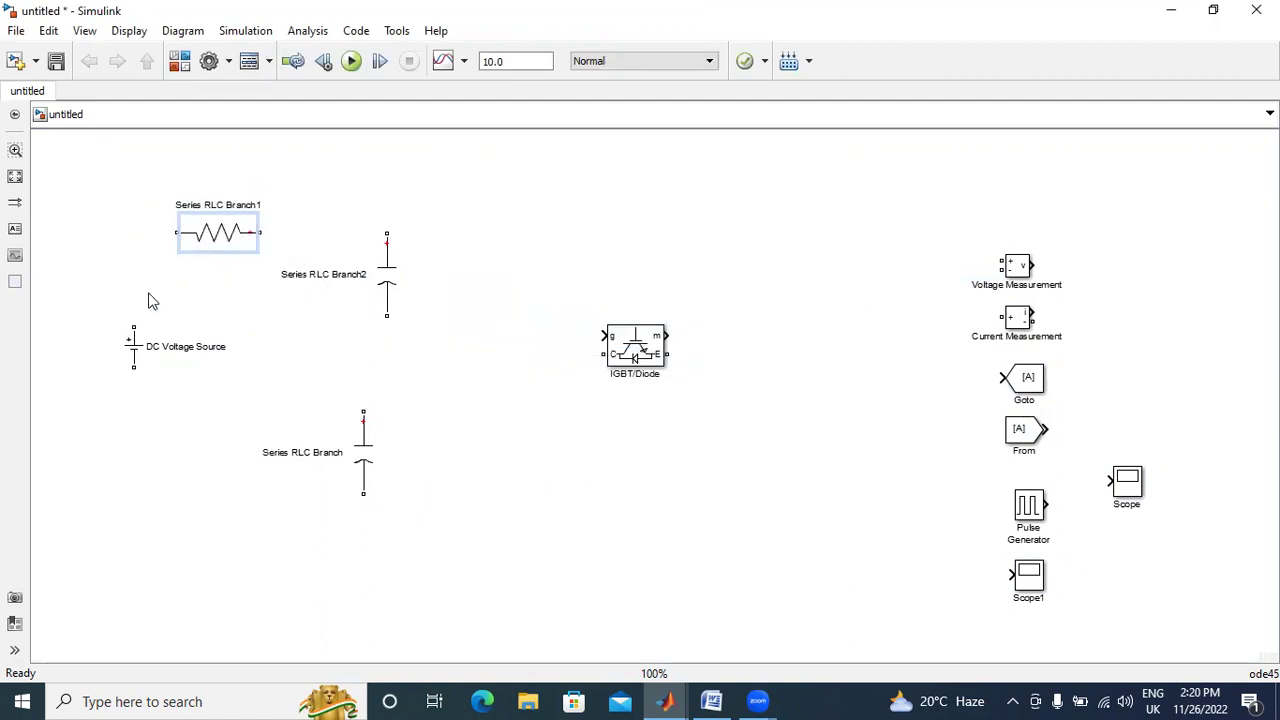
{"action": "left_click_drag", "start_coordinate": [129, 323], "coordinate": [173, 234]}
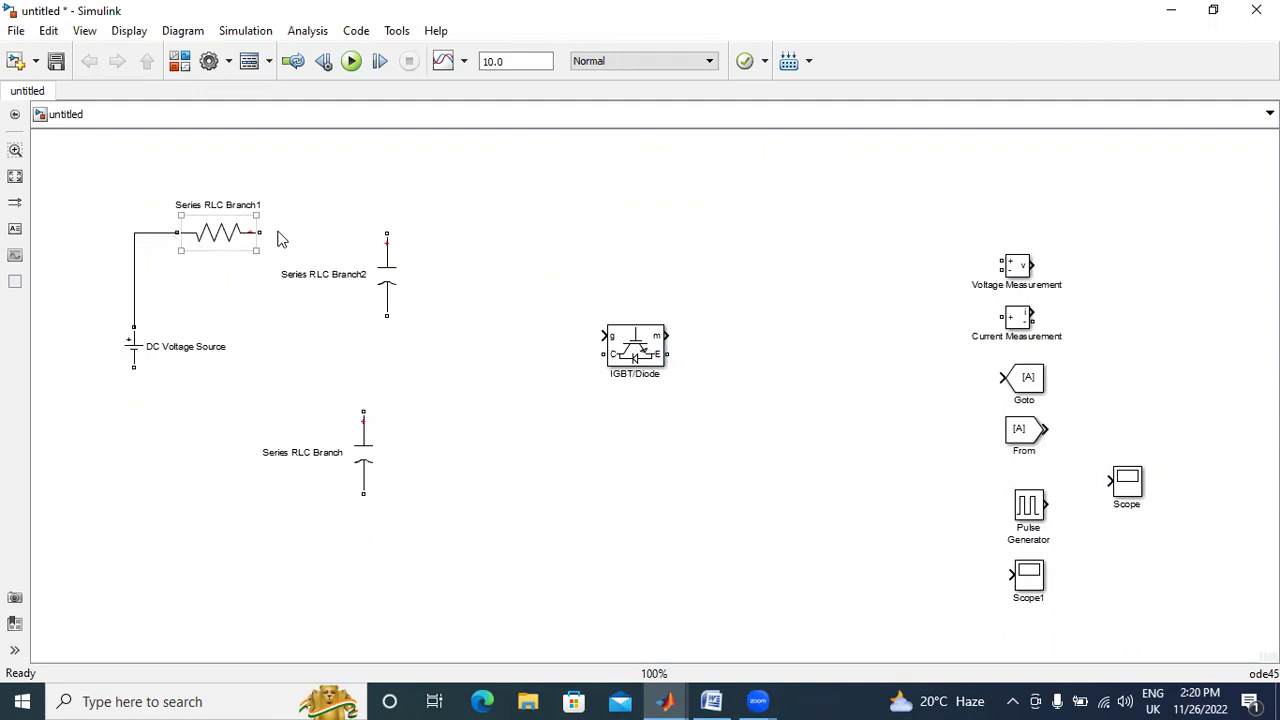
{"action": "left_click_drag", "start_coordinate": [260, 234], "coordinate": [386, 234]}
{"action": "left_click_drag", "start_coordinate": [386, 284], "coordinate": [376, 284]}
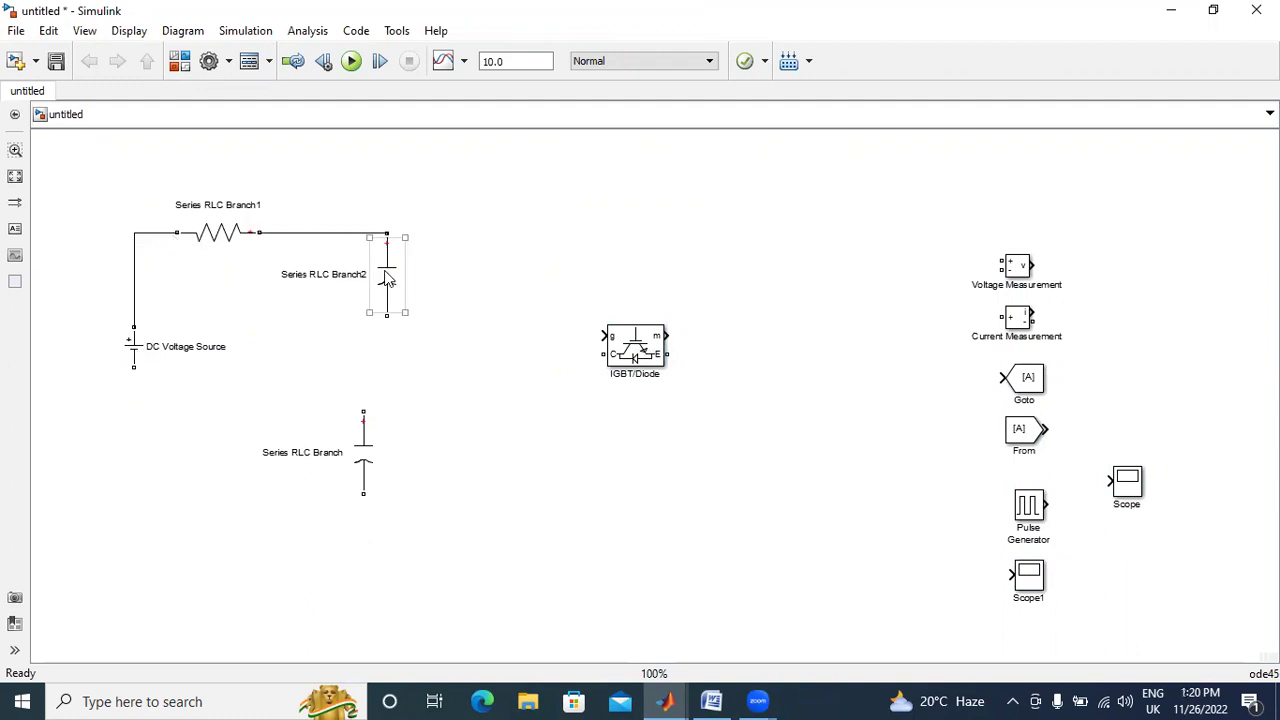
- Align the lower capacitor under the upper one and wire it to the DC source's bottom terminal
{"action": "left_click_drag", "start_coordinate": [363, 410], "coordinate": [377, 318]}
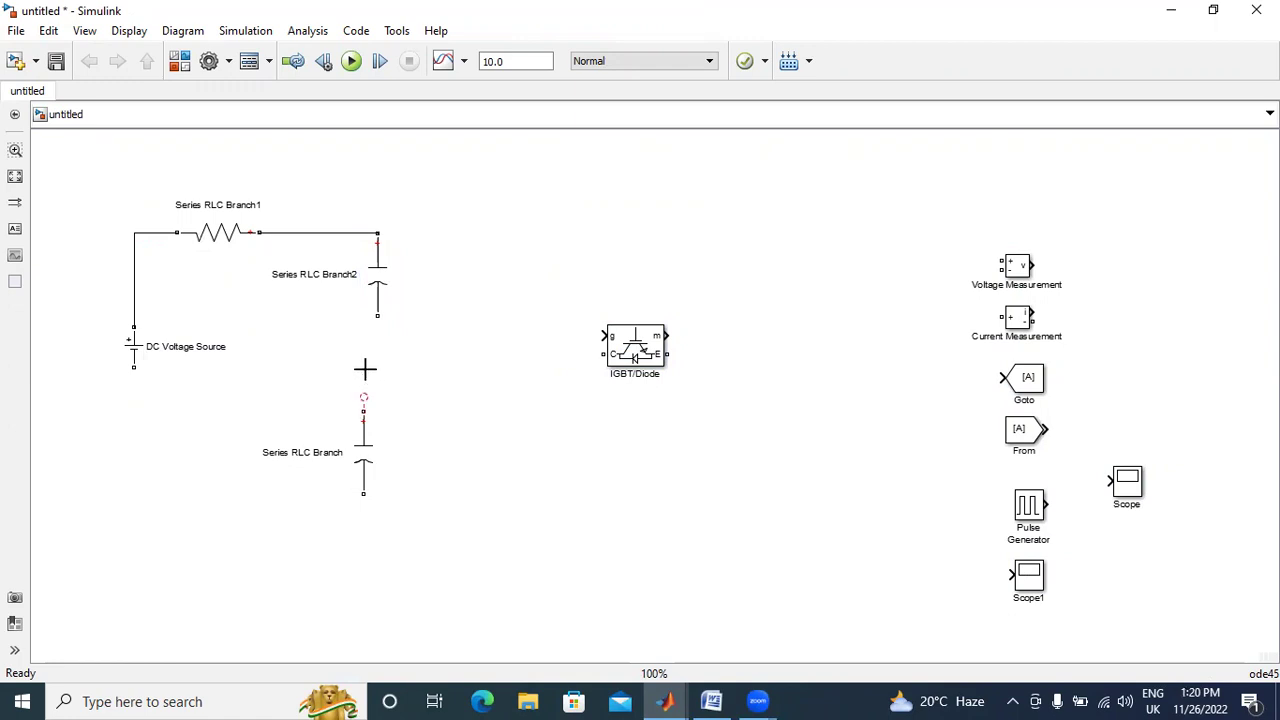
{"action": "left_click_drag", "start_coordinate": [363, 455], "coordinate": [387, 446]}
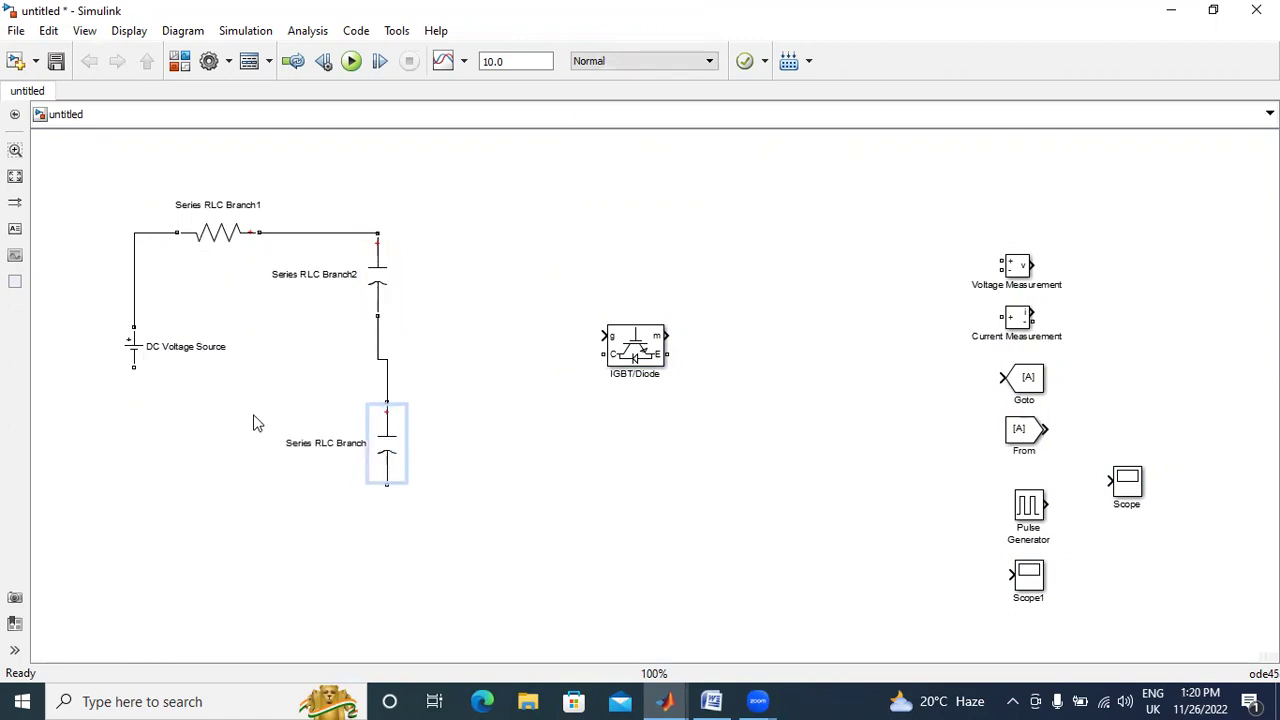
{"action": "left_click_drag", "start_coordinate": [377, 290], "coordinate": [344, 290]}
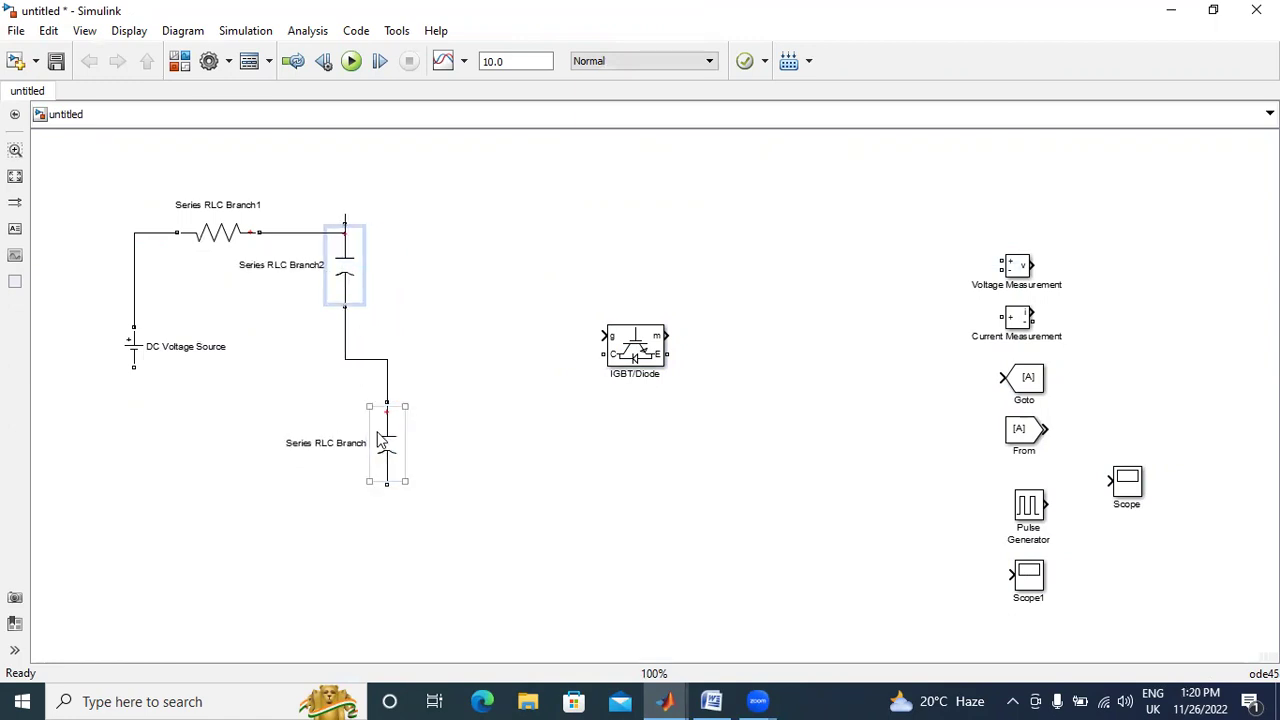
{"action": "left_click_drag", "start_coordinate": [376, 442], "coordinate": [334, 428]}
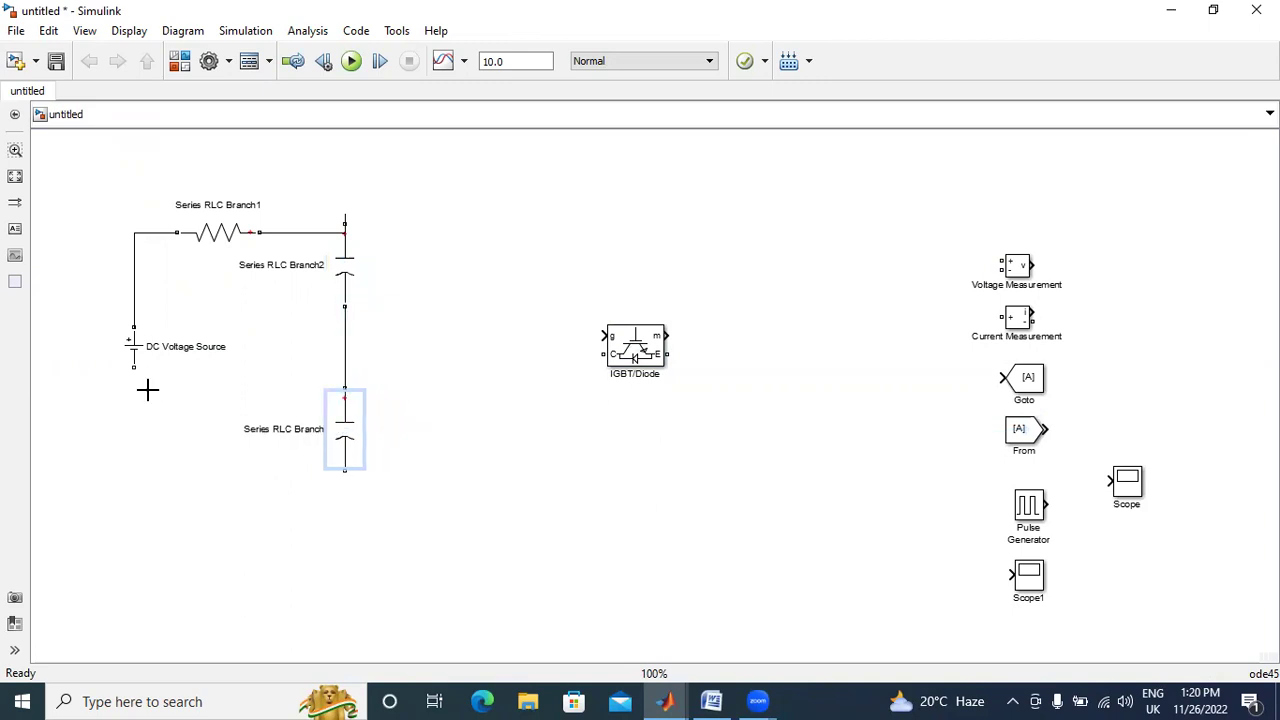
{"action": "left_click_drag", "start_coordinate": [140, 385], "coordinate": [342, 474]}
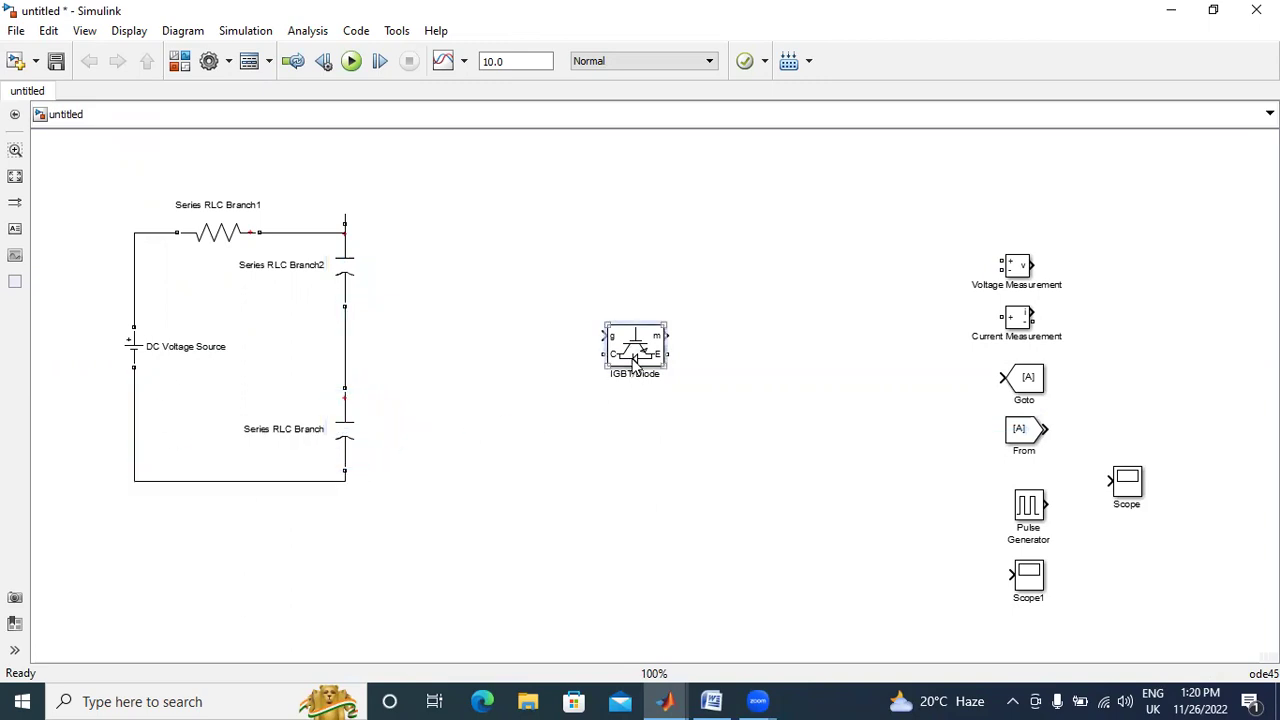
- Rotate and flip the IGBT/Diode, move it beside the circuit, and raise Series RLC Branch1
{"action": "key", "text": "ctrl+r"}
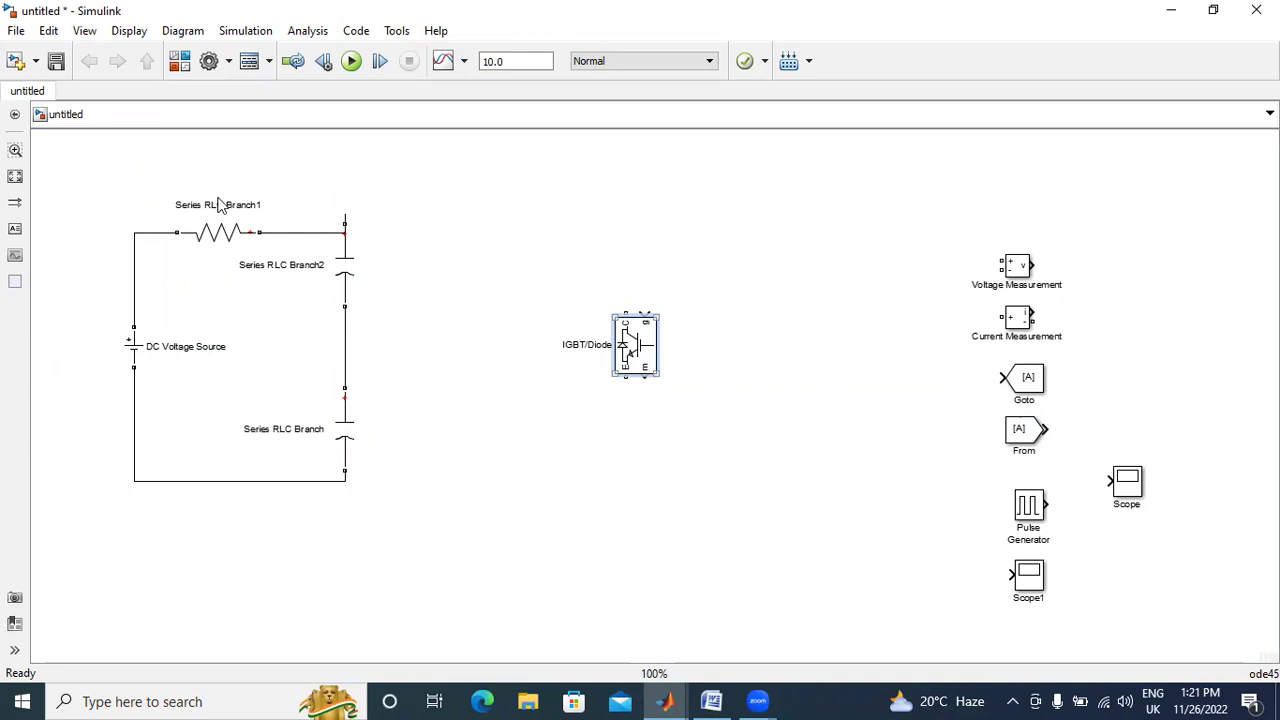
{"action": "right_click", "coordinate": [671, 347]}
{"action": "mouse_move", "coordinate": [705, 344]}
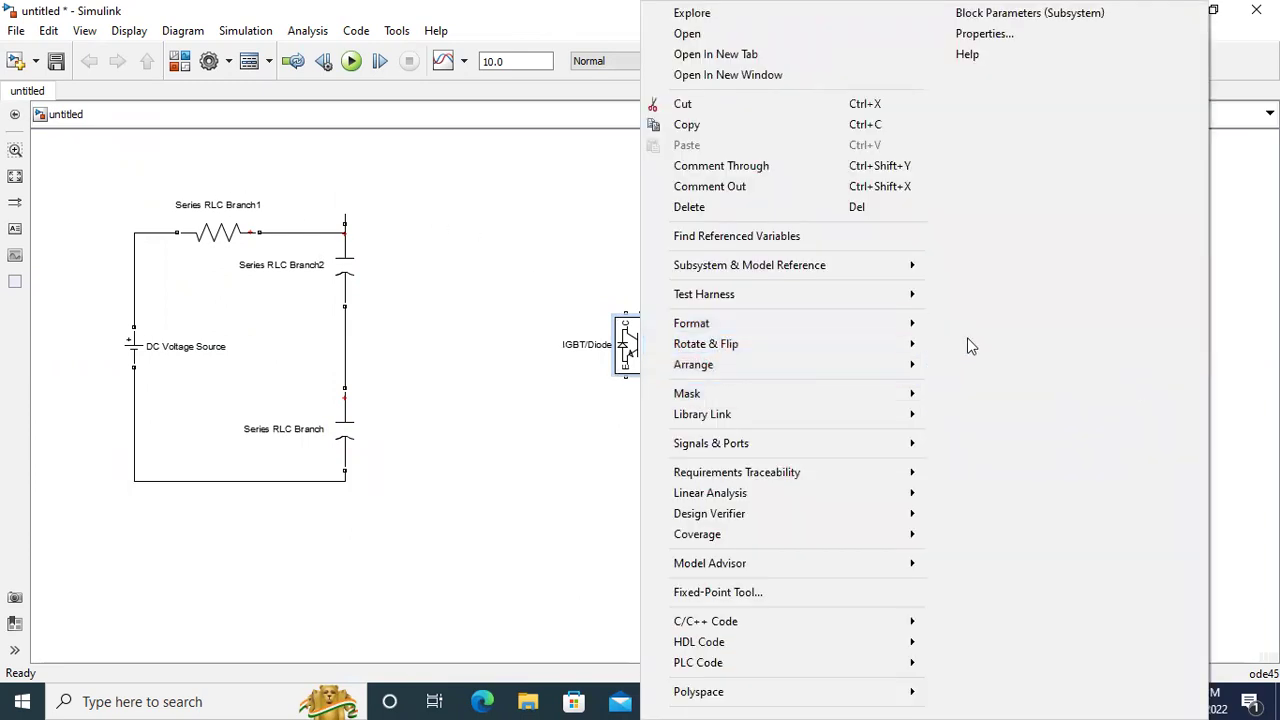
{"action": "mouse_move", "coordinate": [979, 397]}
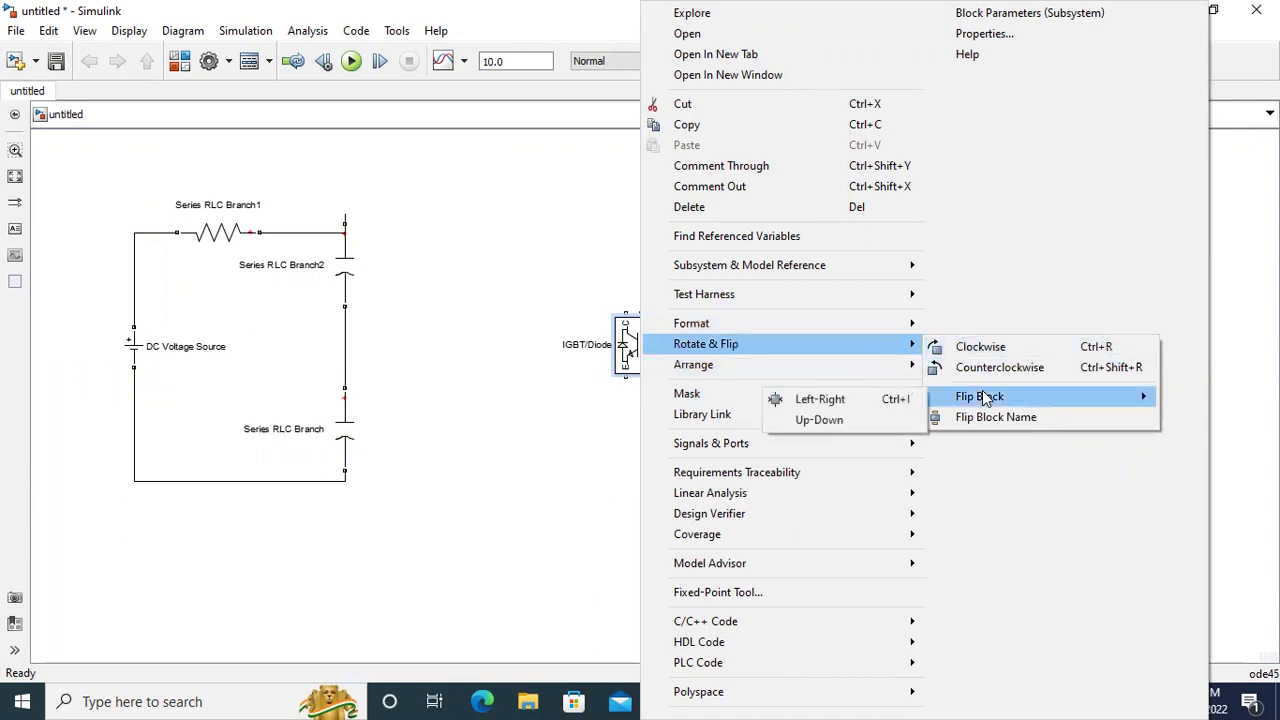
{"action": "left_click", "coordinate": [840, 399]}
{"action": "left_click_drag", "start_coordinate": [628, 345], "coordinate": [488, 302]}
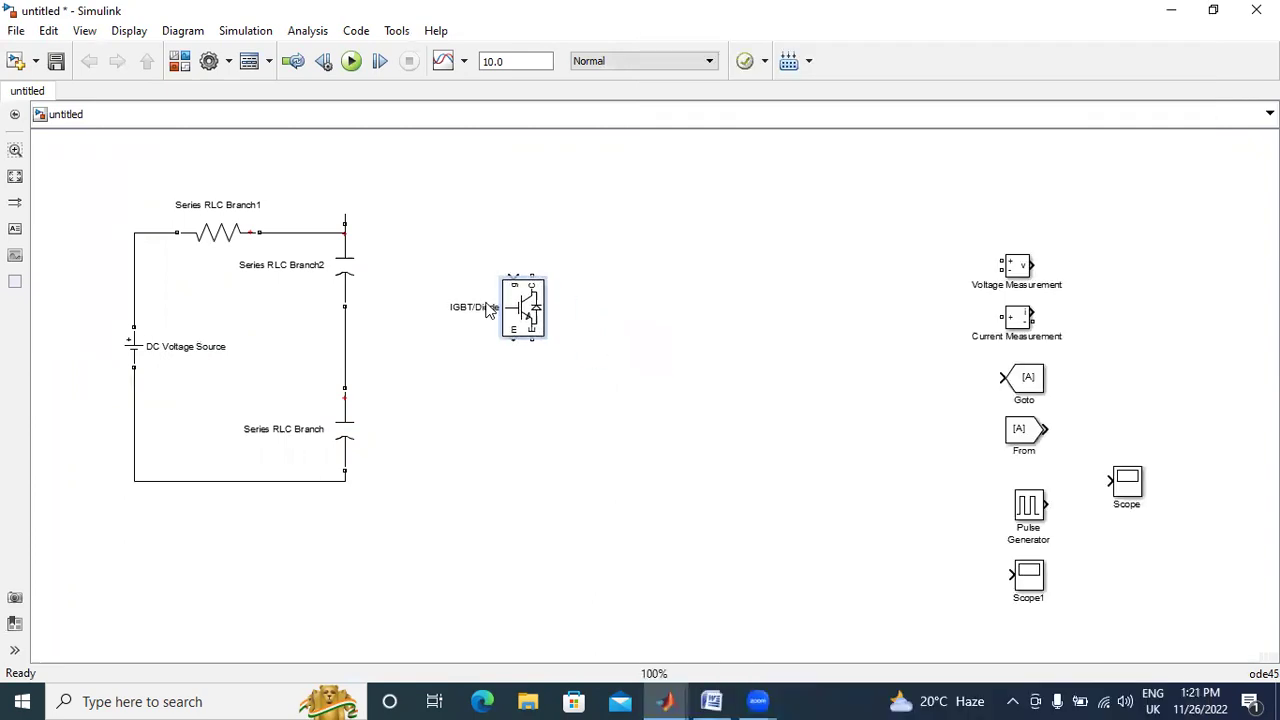
{"action": "left_click", "coordinate": [230, 237]}
{"action": "left_click_drag", "start_coordinate": [230, 237], "coordinate": [230, 217]}
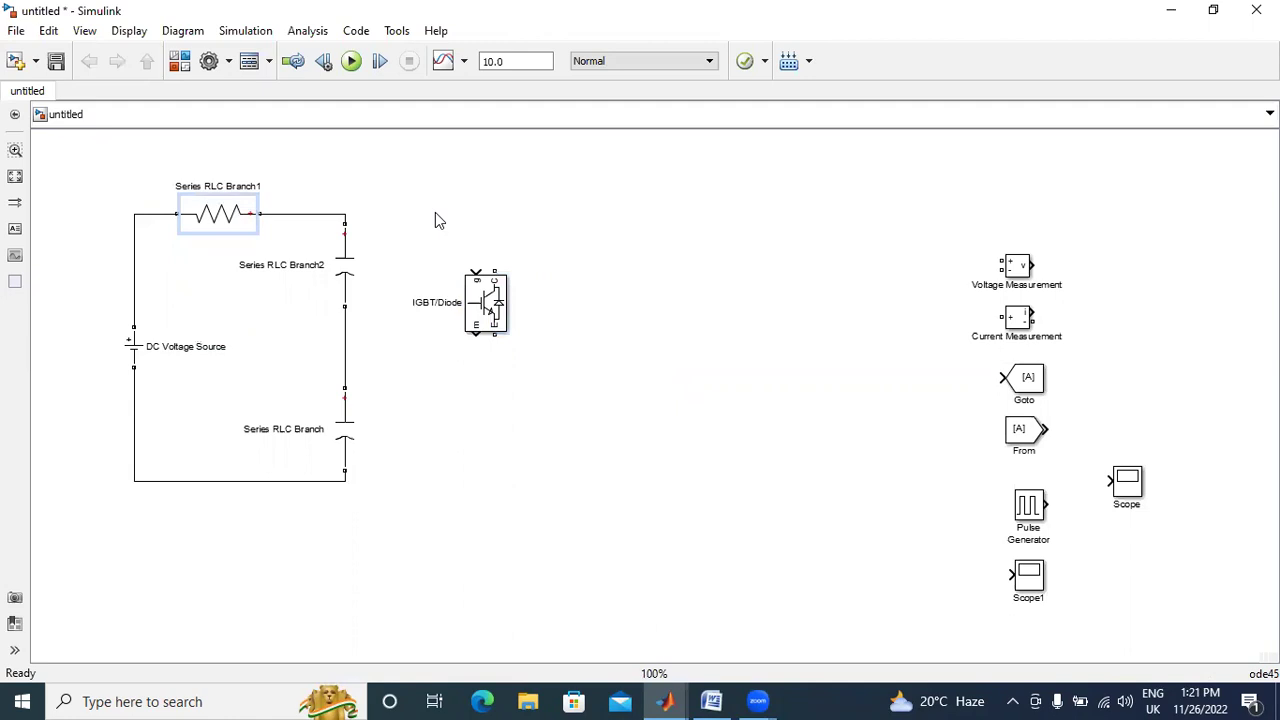
- Disable the IGBT/Diode measurement port and place a copy, IGBT/Diode1, below it
{"action": "left_click", "coordinate": [487, 304]}
{"action": "double_click", "coordinate": [487, 304]}
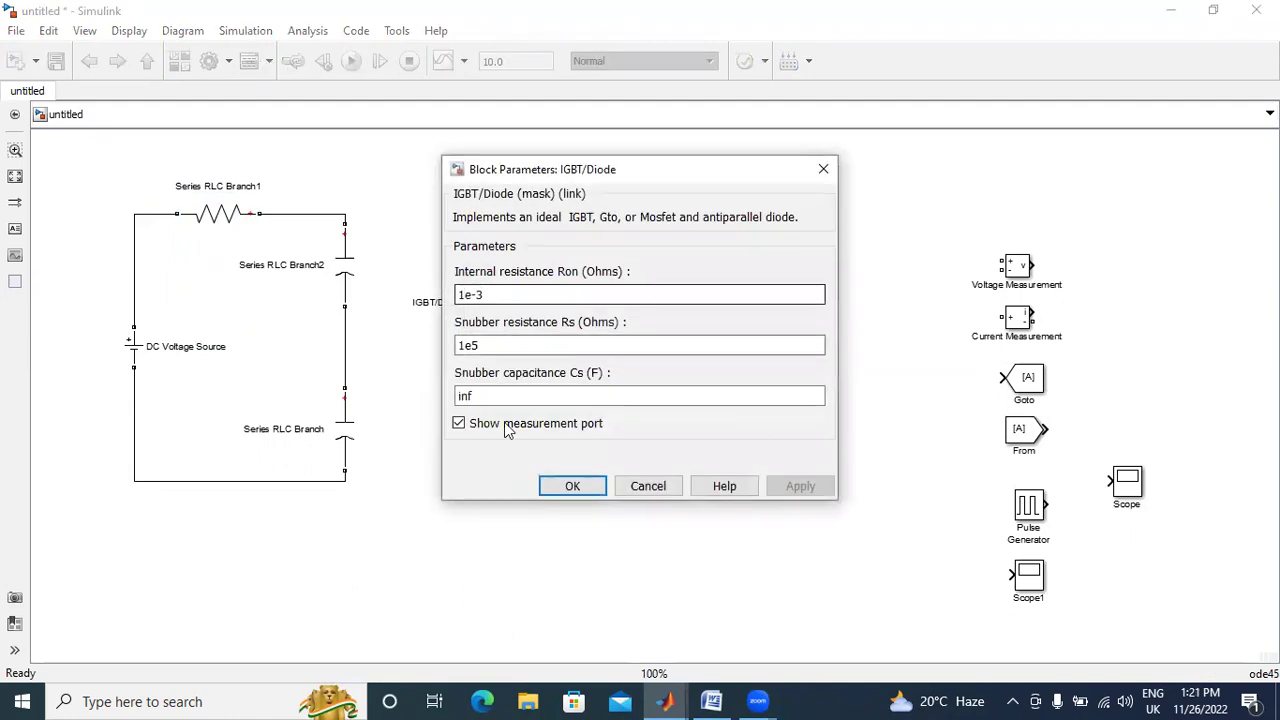
{"action": "left_click", "coordinate": [459, 423]}
{"action": "left_click", "coordinate": [800, 486]}
{"action": "left_click", "coordinate": [572, 486]}
{"action": "mouse_move", "coordinate": [490, 303]}
{"action": "left_mouse_down"}
{"action": "mouse_move", "coordinate": [495, 285]}
{"action": "mouse_move", "coordinate": [503, 443]}
{"action": "left_mouse_up"}
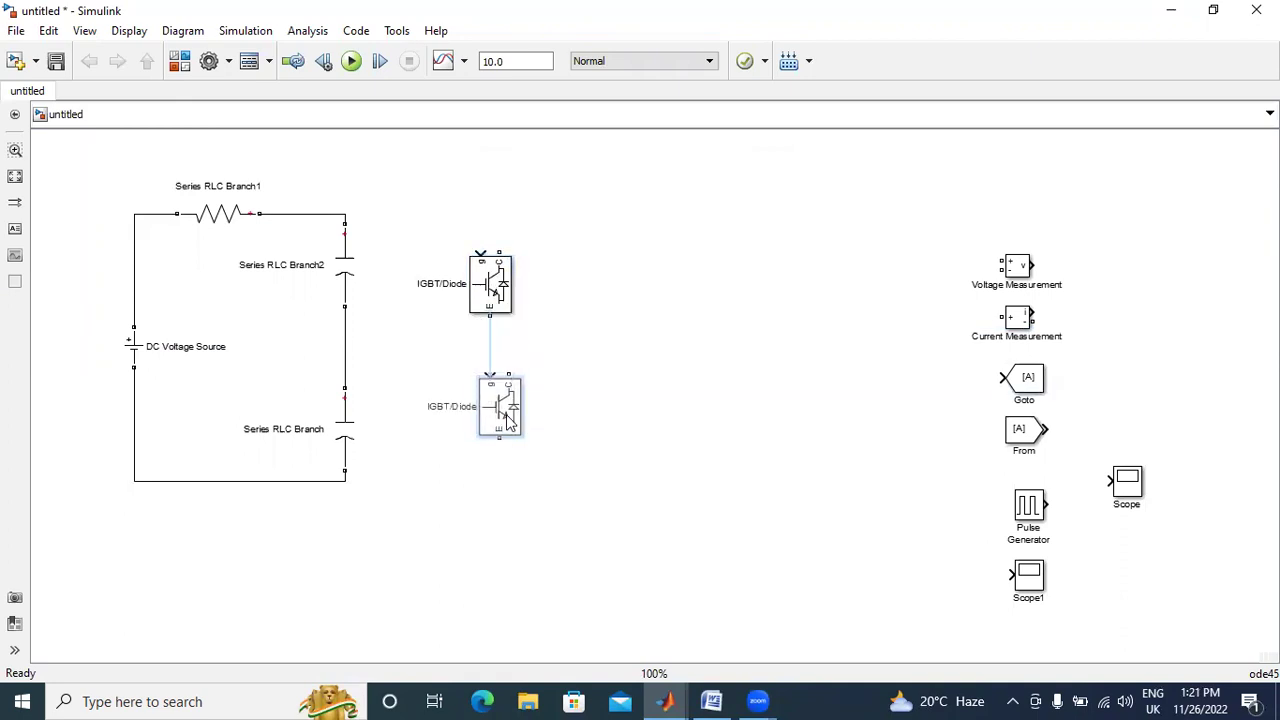
{"action": "left_click_drag", "start_coordinate": [495, 287], "coordinate": [514, 253]}
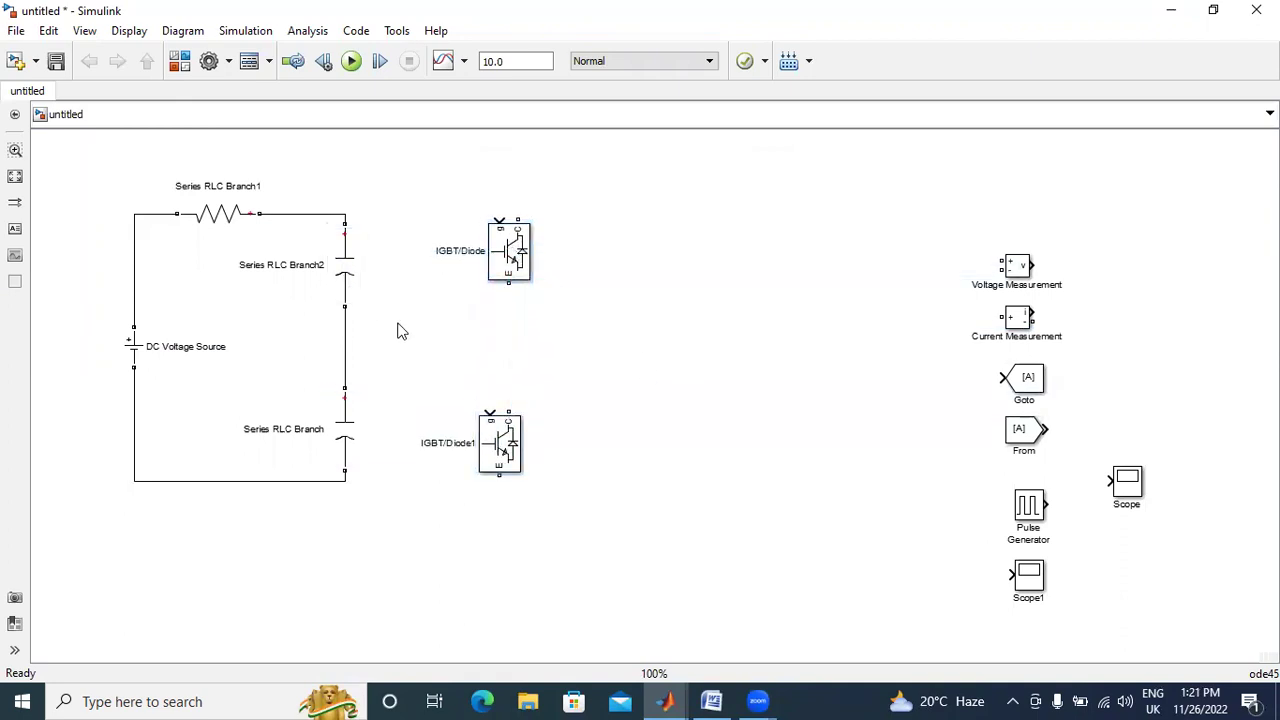
- Add Ground from Fundamental Blocks > Elements to model 'untitled' via Add block
{"action": "left_click", "coordinate": [179, 62]}
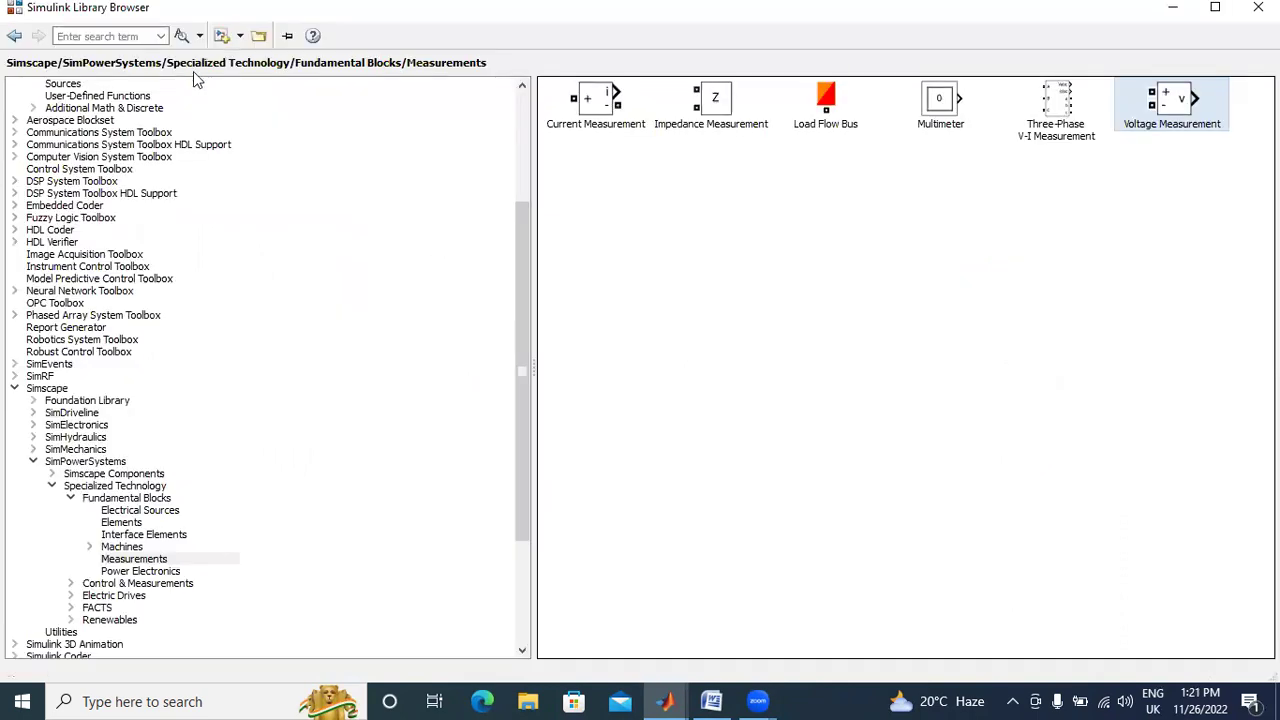
{"action": "left_click", "coordinate": [120, 513]}
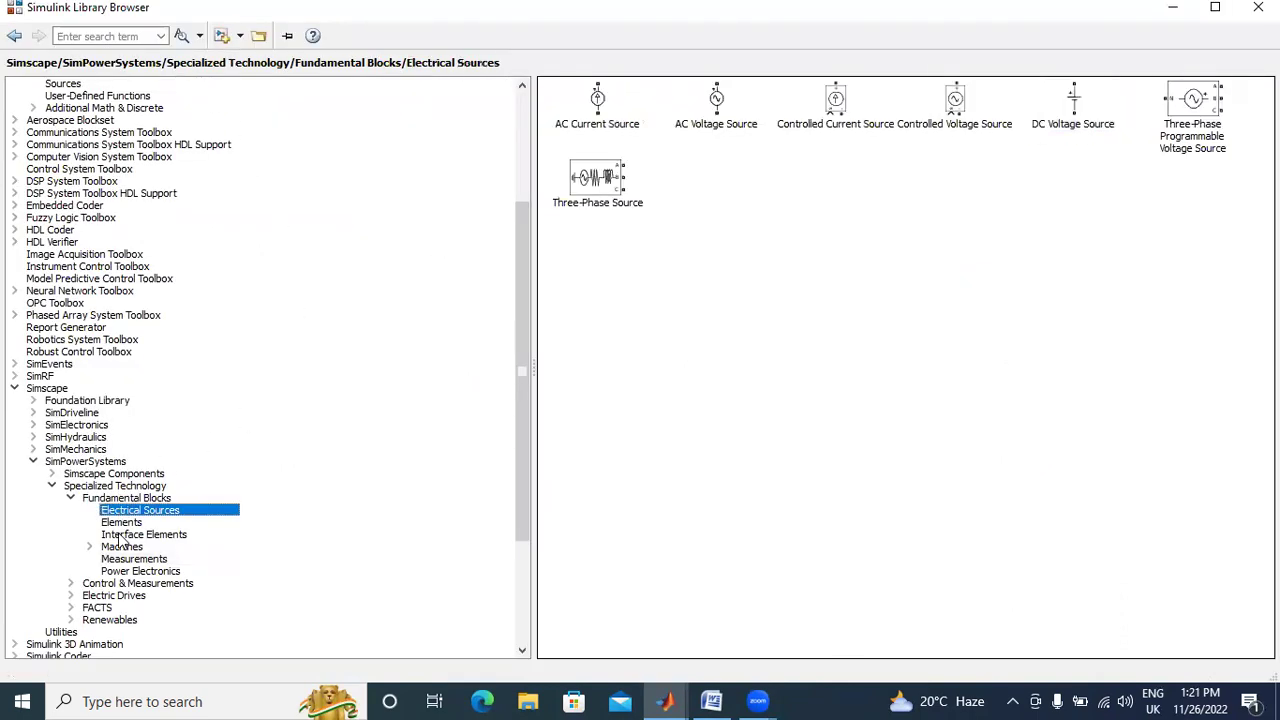
{"action": "left_click", "coordinate": [128, 536]}
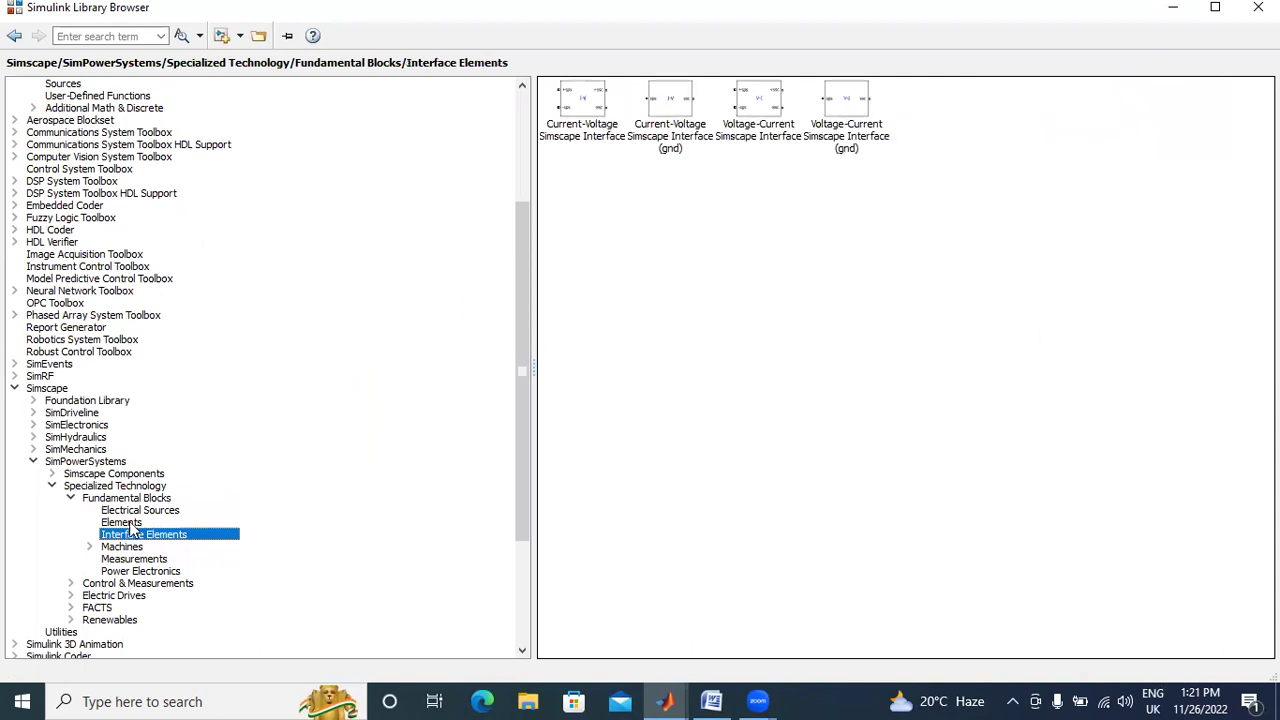
{"action": "left_click", "coordinate": [128, 523]}
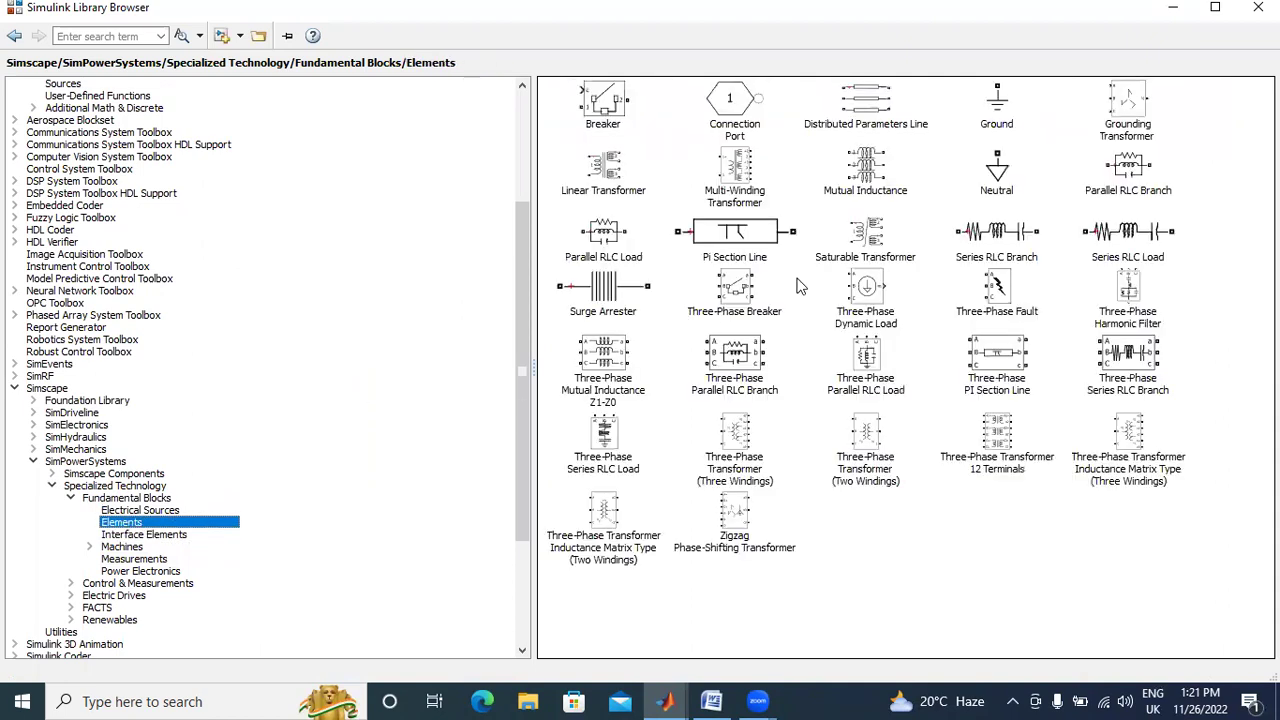
{"action": "left_click", "coordinate": [986, 110]}
{"action": "right_click", "coordinate": [986, 110]}
{"action": "left_click", "coordinate": [1008, 120]}
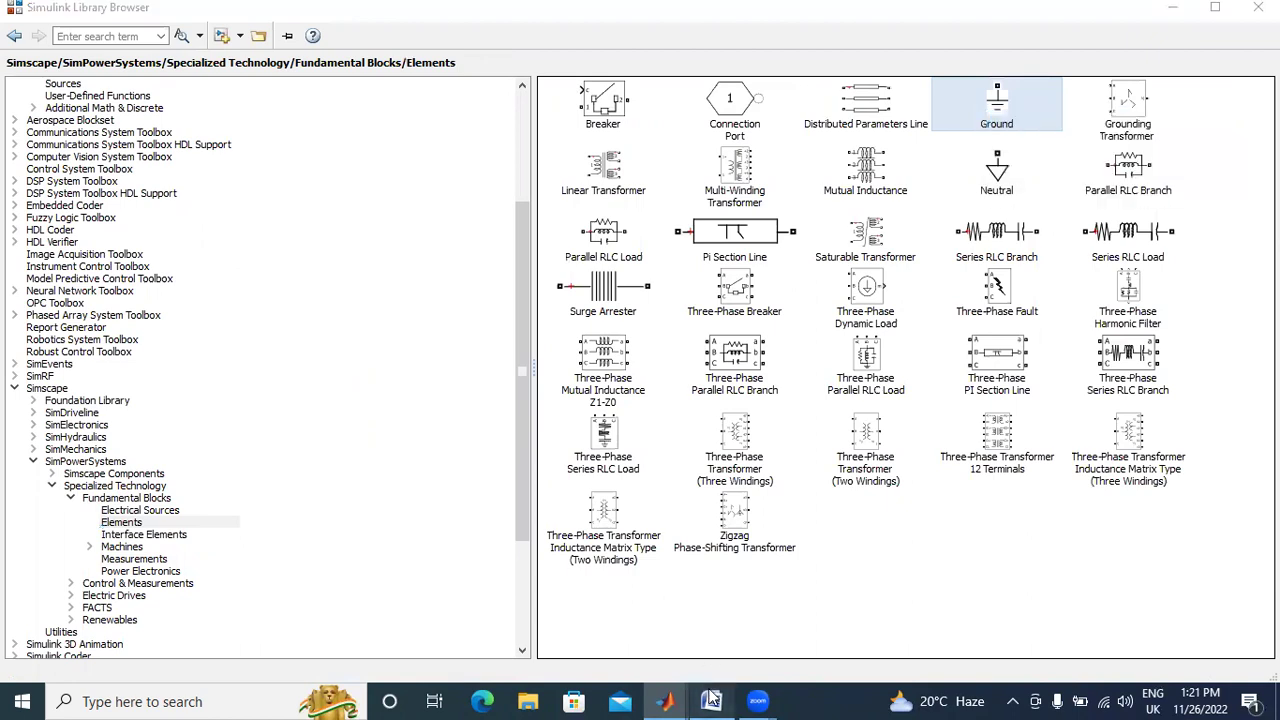
{"action": "left_click", "coordinate": [711, 701]}
- Connect the Ground block to the midpoint between the two capacitors
{"action": "left_click", "coordinate": [703, 632]}
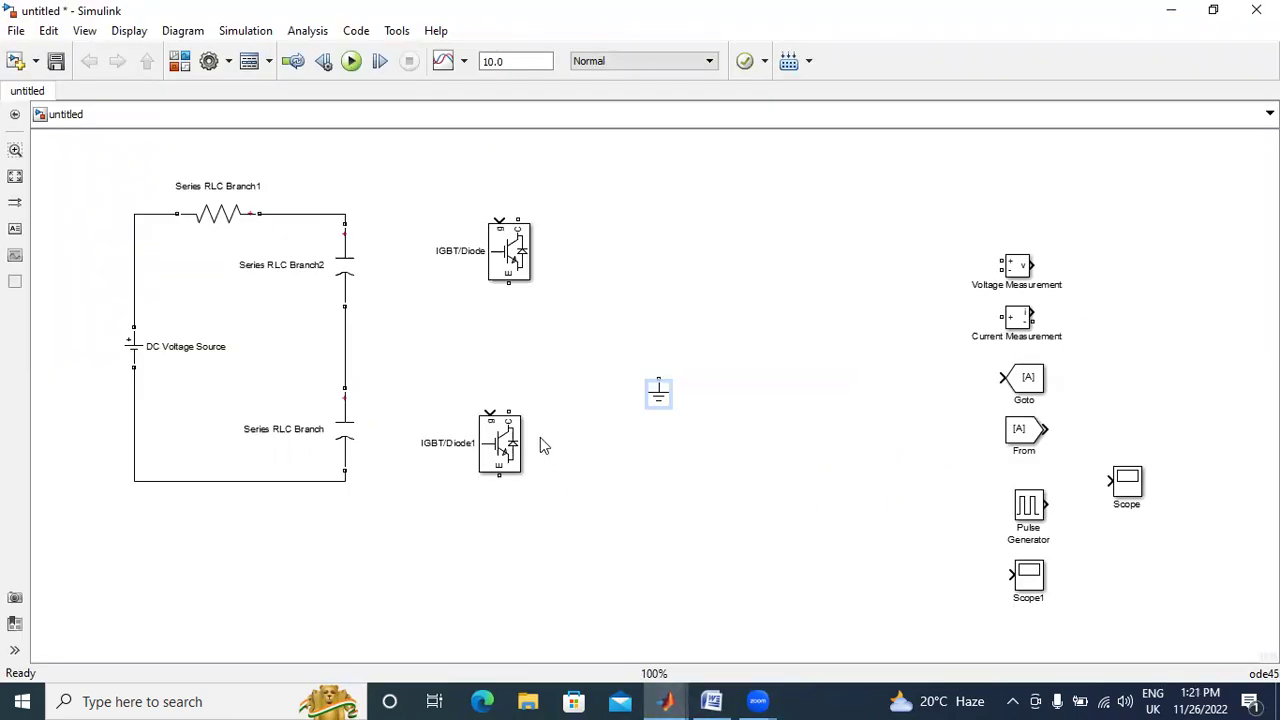
{"action": "mouse_move", "coordinate": [658, 395]}
{"action": "left_mouse_down"}
{"action": "mouse_move", "coordinate": [410, 382]}
{"action": "mouse_move", "coordinate": [348, 357]}
{"action": "left_mouse_up"}
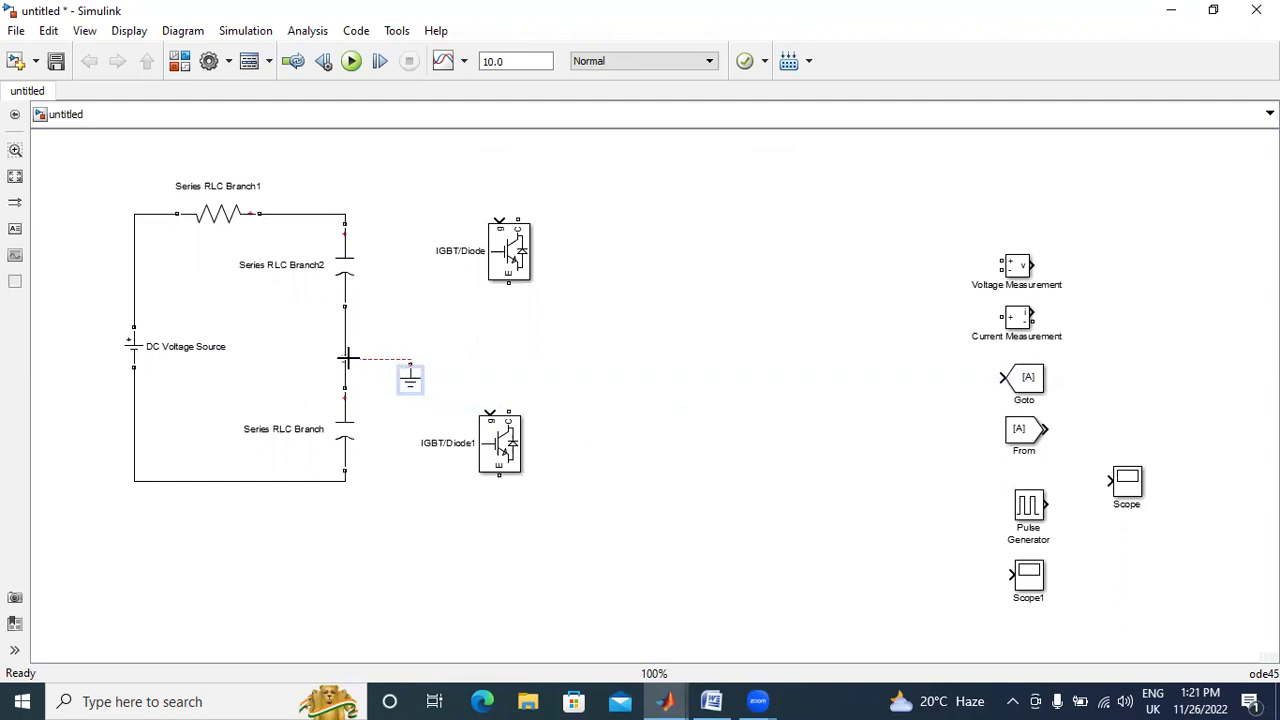
{"action": "left_click", "coordinate": [538, 344]}
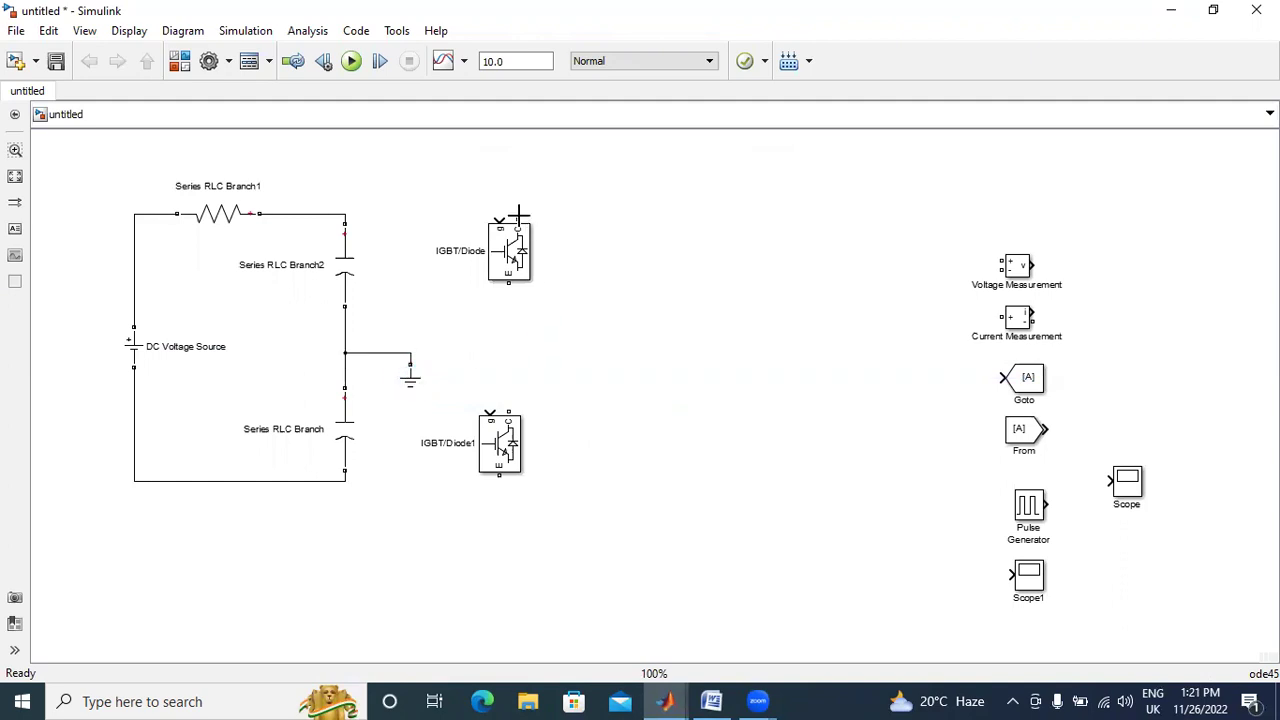
- Wire IGBT/Diode to the top rail, IGBT/Diode1 to the bottom rail, and join the two IGBTs
{"action": "left_click_drag", "start_coordinate": [519, 213], "coordinate": [341, 216]}
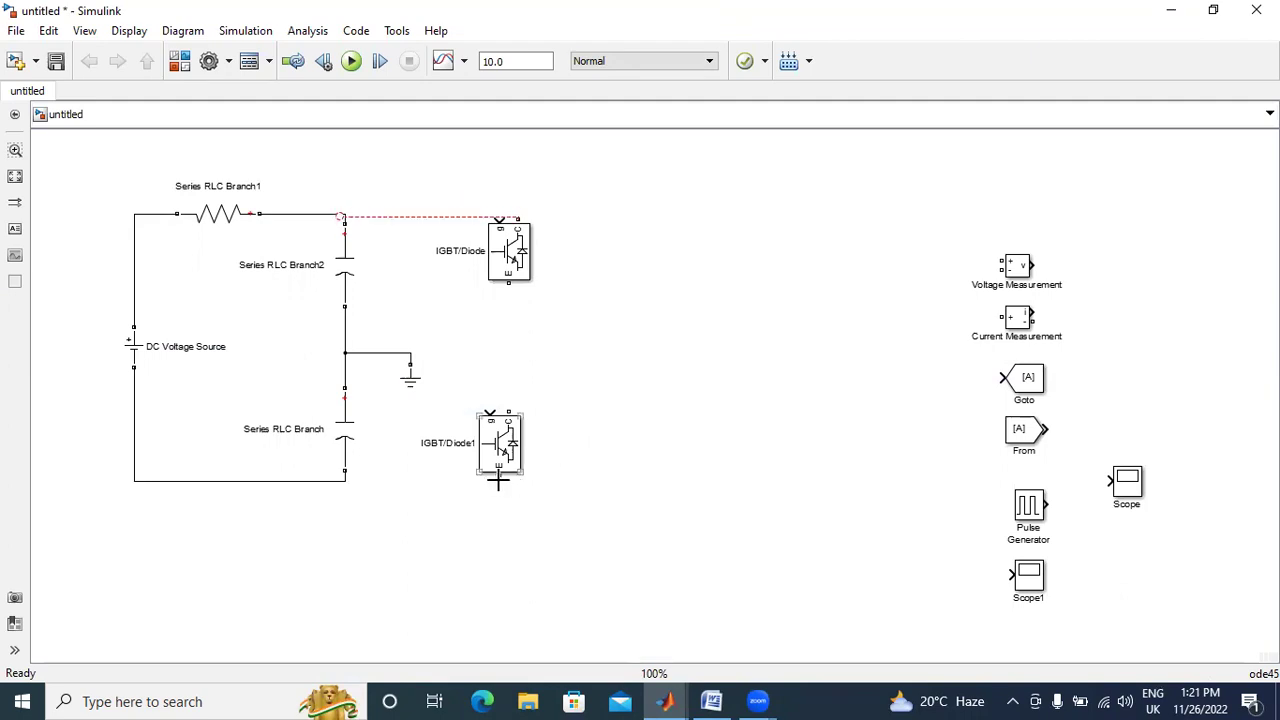
{"action": "mouse_move", "coordinate": [498, 481]}
{"action": "left_mouse_down"}
{"action": "mouse_move", "coordinate": [332, 474]}
{"action": "mouse_move", "coordinate": [340, 484]}
{"action": "left_mouse_up"}
{"action": "key", "text": "Delete"}
{"action": "left_click_drag", "start_coordinate": [503, 476], "coordinate": [305, 482]}
{"action": "left_click_drag", "start_coordinate": [508, 284], "coordinate": [500, 408]}
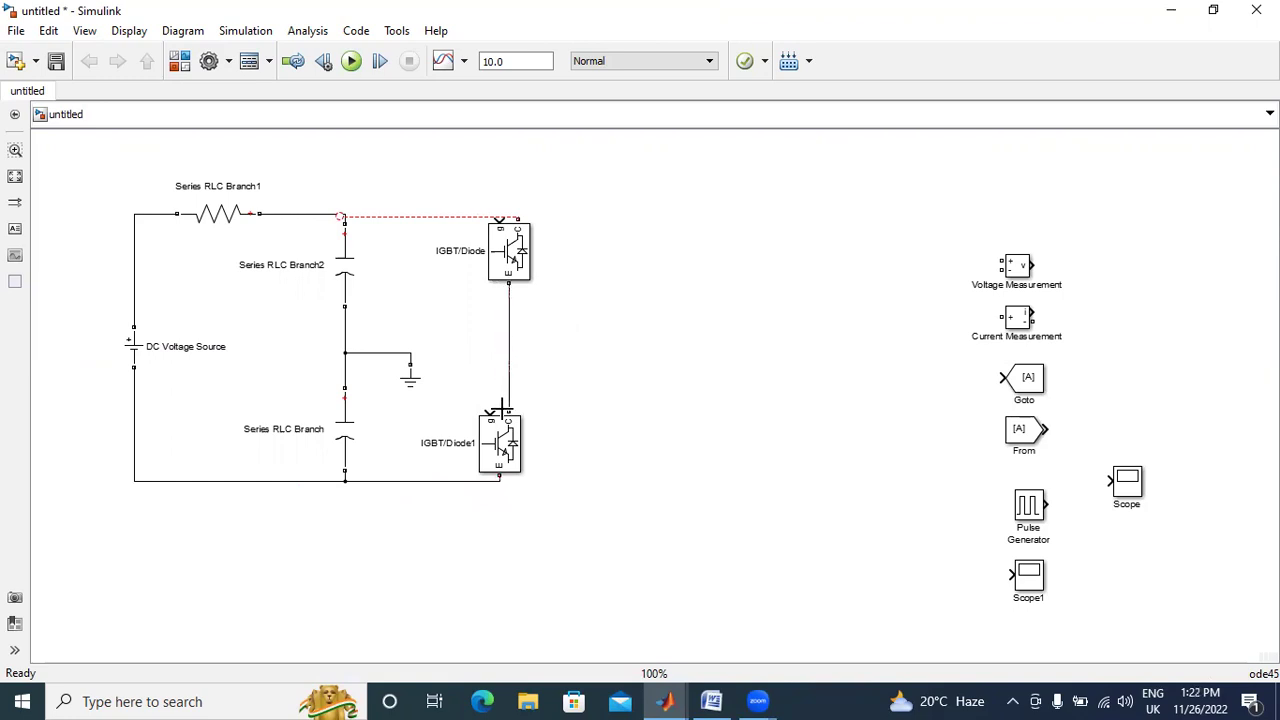
{"action": "left_click_drag", "start_coordinate": [509, 255], "coordinate": [509, 283]}
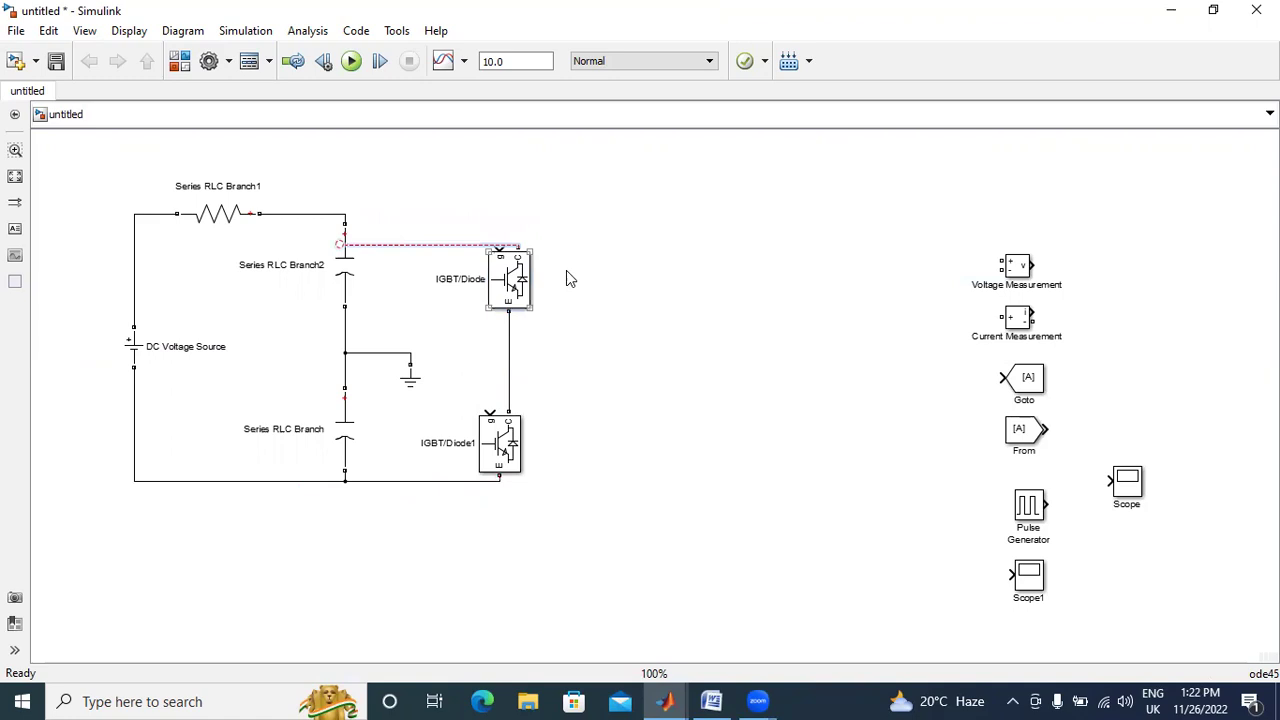
{"action": "left_click_drag", "start_coordinate": [519, 248], "coordinate": [336, 213]}
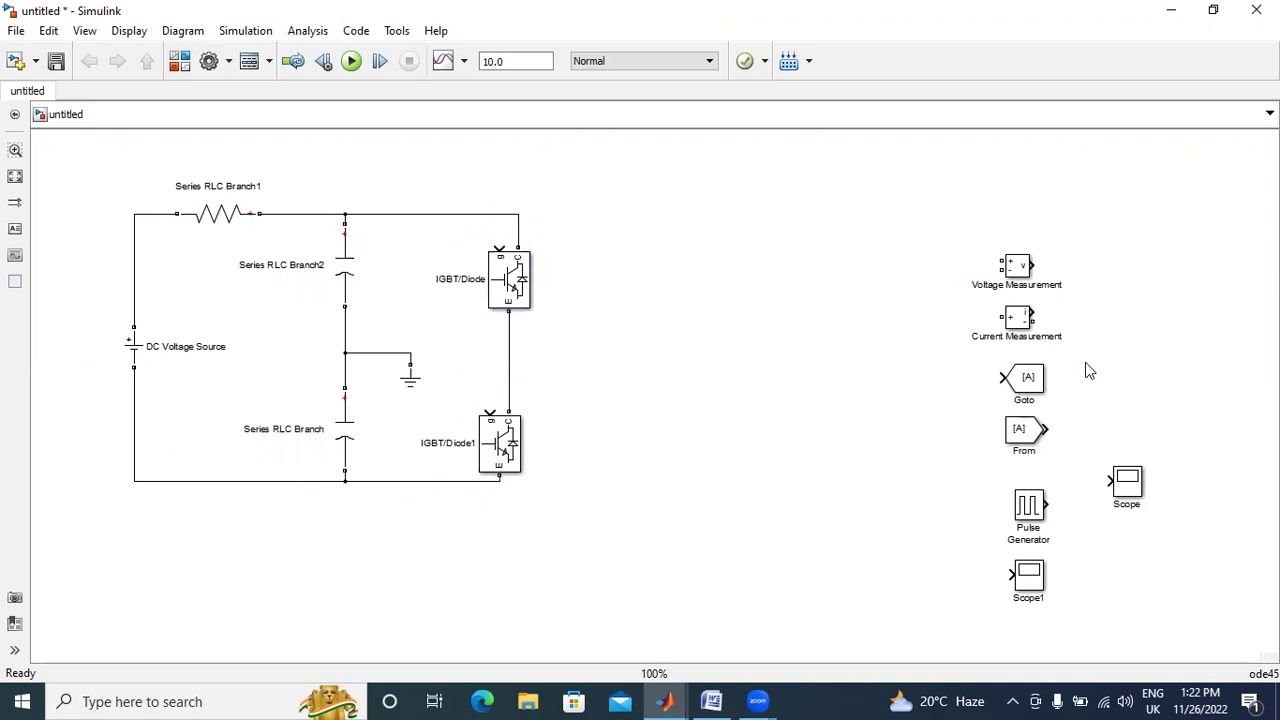
- Place another Pulse Generator beside the upper IGBT to drive its gate
{"action": "mouse_move", "coordinate": [1022, 490]}
{"action": "left_mouse_down"}
{"action": "mouse_move", "coordinate": [431, 236]}
{"action": "mouse_move", "coordinate": [500, 243]}
{"action": "mouse_move", "coordinate": [437, 198]}
{"action": "mouse_move", "coordinate": [455, 400]}
{"action": "mouse_move", "coordinate": [490, 411]}
{"action": "left_mouse_up"}
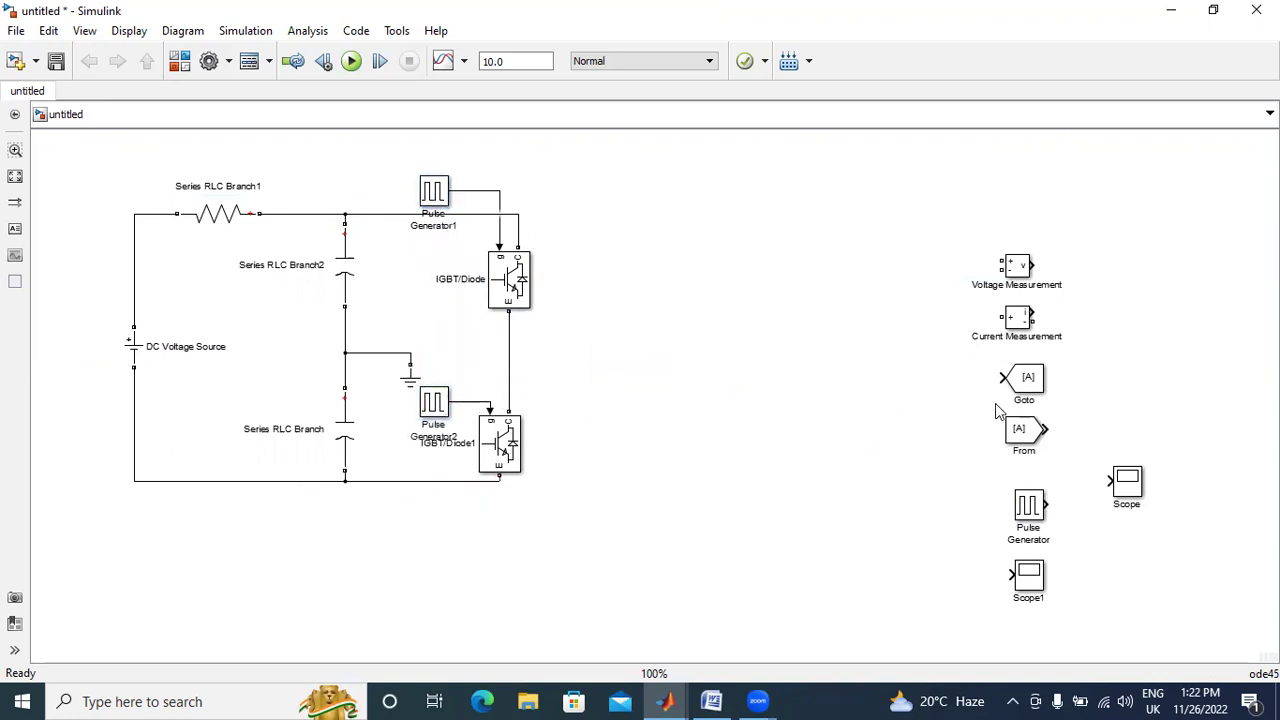
- Copy a branch, set it to an RL type, rotate it horizontal, and wire it to the IGBT midpoint
{"action": "left_click_drag", "start_coordinate": [354, 283], "coordinate": [618, 370]}
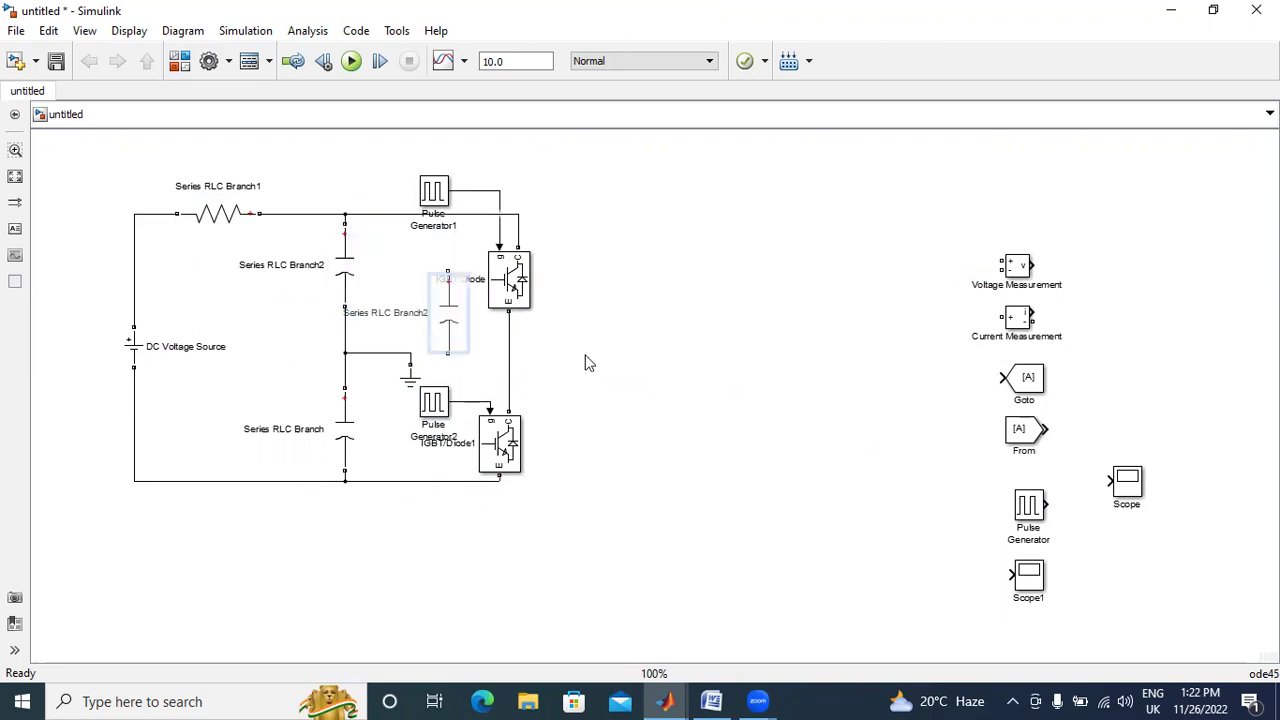
{"action": "double_click", "coordinate": [618, 370]}
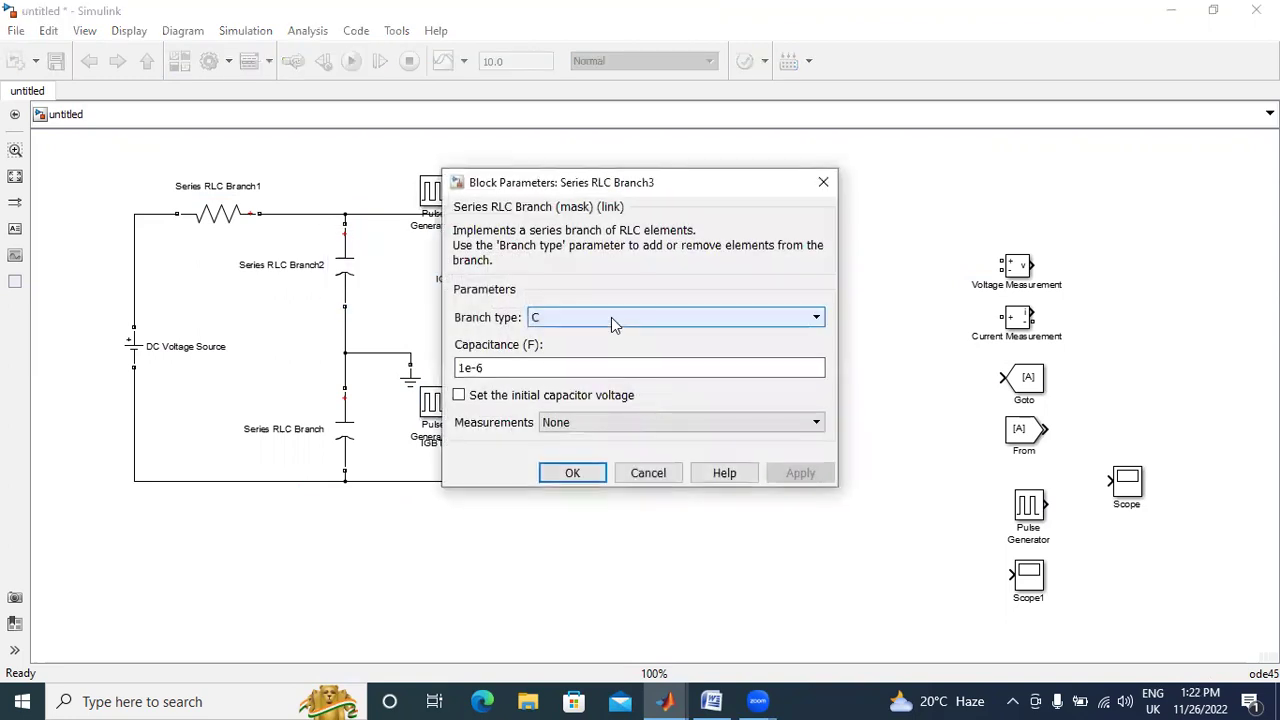
{"action": "left_click", "coordinate": [611, 317]}
{"action": "left_click", "coordinate": [597, 394]}
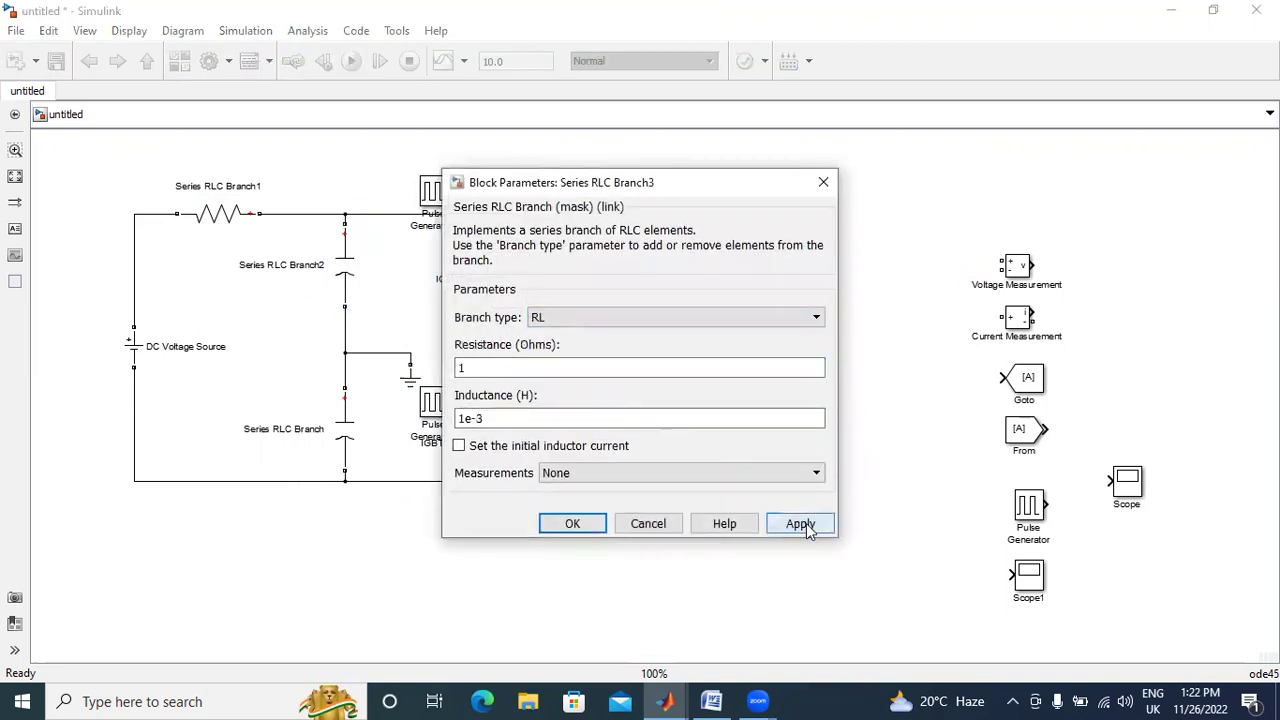
{"action": "left_click", "coordinate": [801, 523]}
{"action": "key", "text": "Return"}
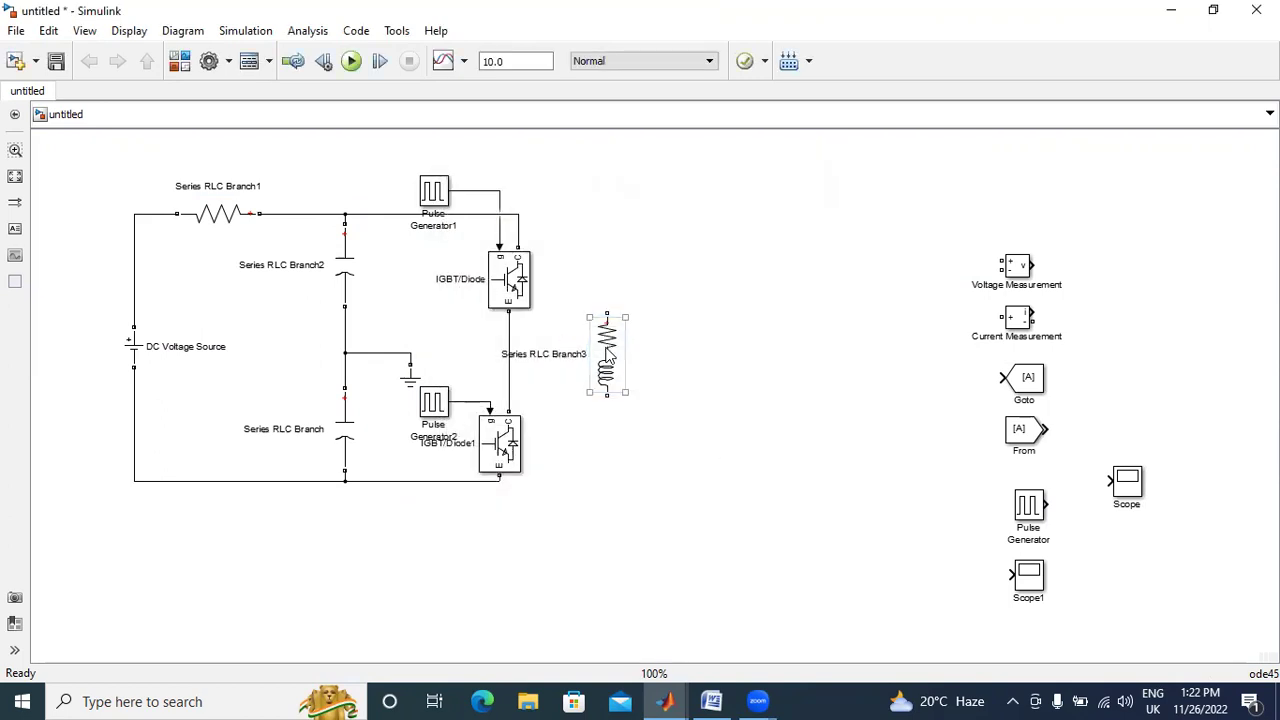
{"action": "key", "text": "ctrl+r"}
{"action": "key", "text": "ctrl+r"}
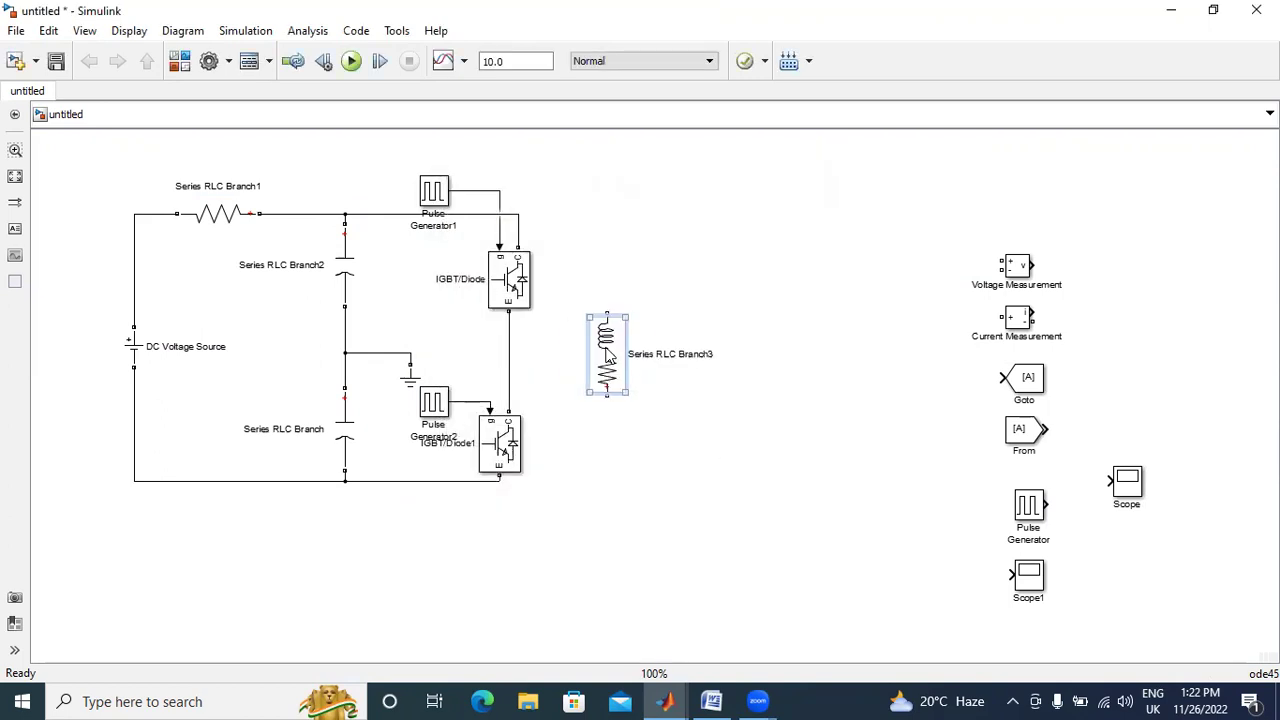
{"action": "key", "text": "ctrl+r"}
{"action": "left_click_drag", "start_coordinate": [566, 354], "coordinate": [507, 354]}
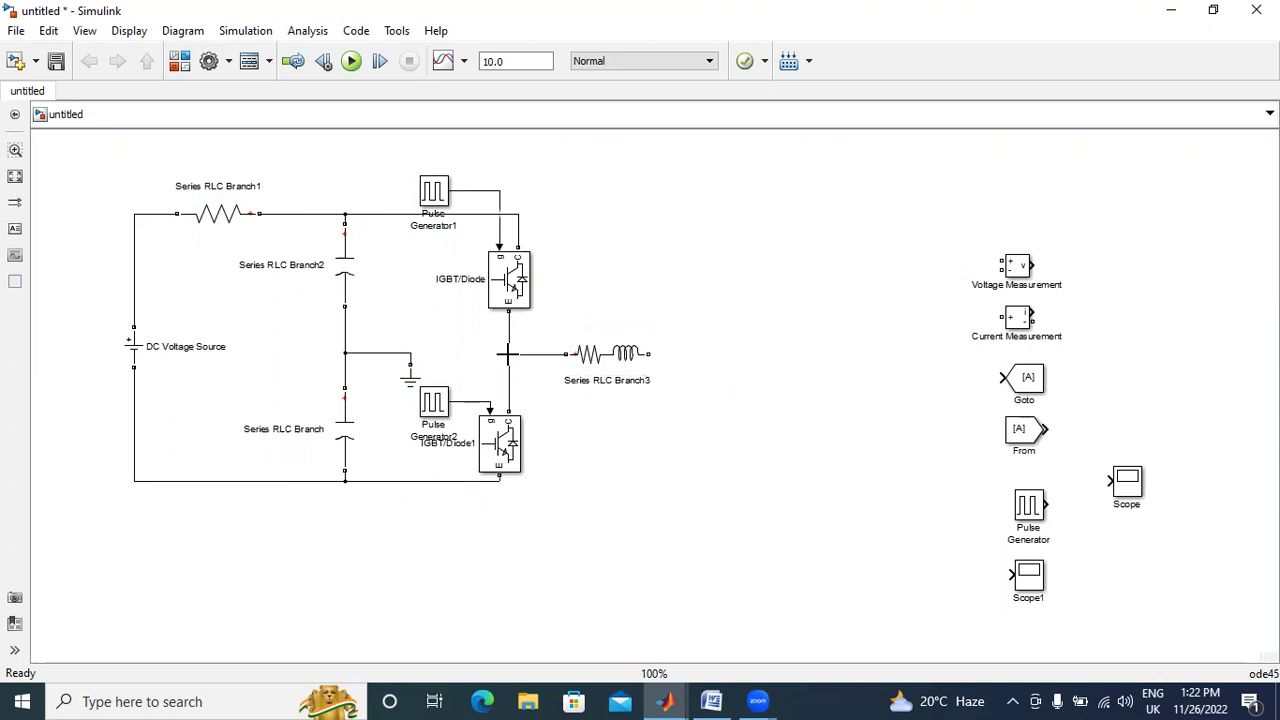
- Place a second ground and the Current Measurement in series with the RL load
{"action": "mouse_move", "coordinate": [410, 376]}
{"action": "left_mouse_down"}
{"action": "mouse_move", "coordinate": [678, 380]}
{"action": "mouse_move", "coordinate": [677, 368]}
{"action": "left_mouse_up"}
{"action": "mouse_move", "coordinate": [1018, 322]}
{"action": "left_mouse_down"}
{"action": "mouse_move", "coordinate": [681, 352]}
{"action": "mouse_move", "coordinate": [535, 350]}
{"action": "left_mouse_up"}
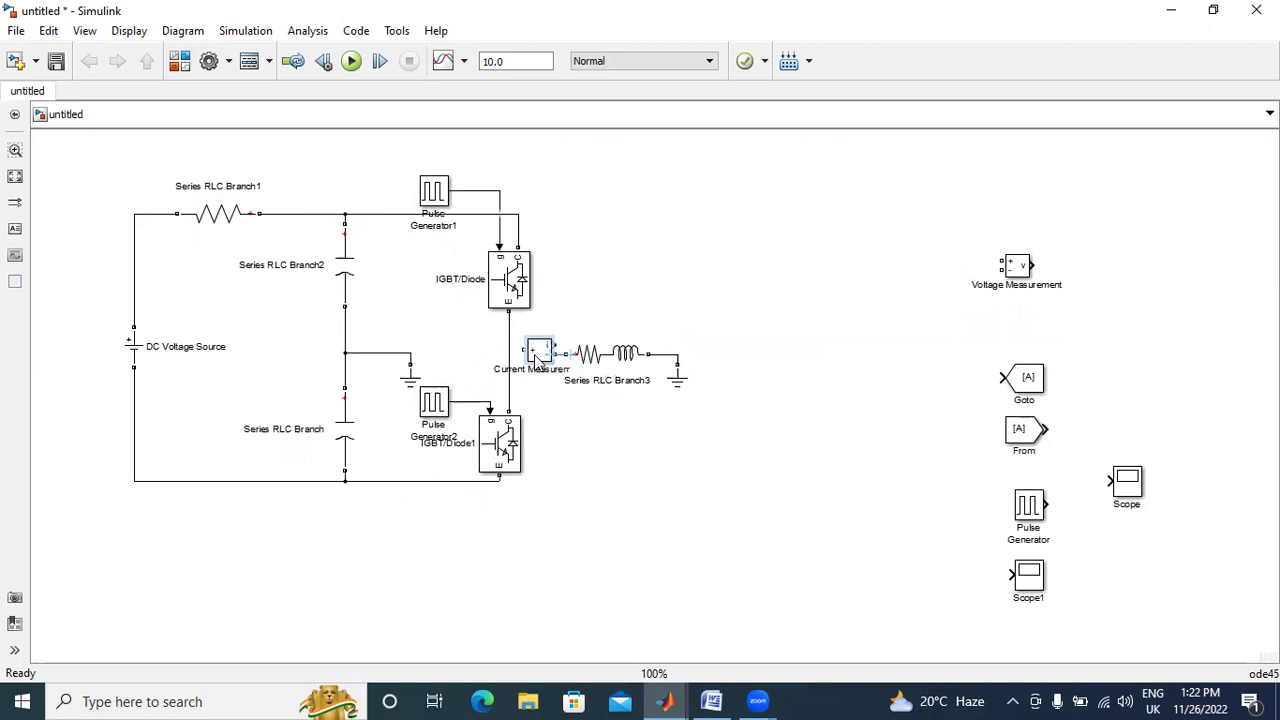
{"action": "left_click", "coordinate": [638, 366]}
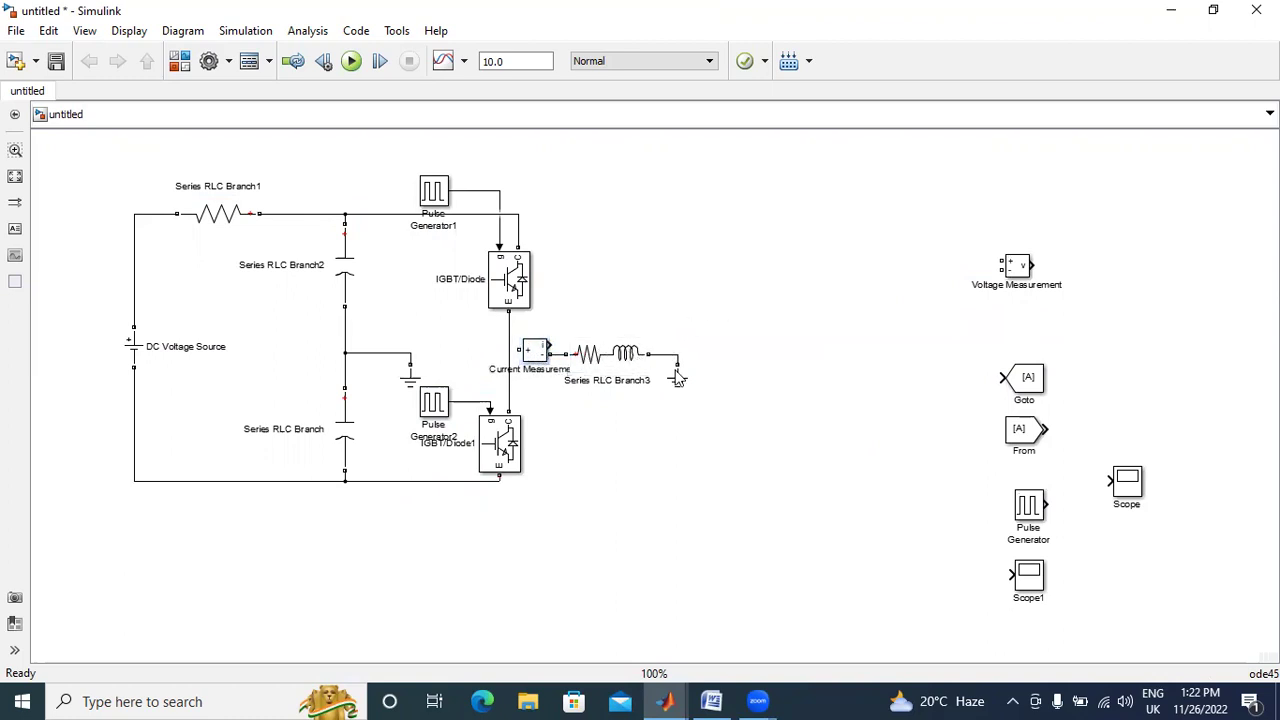
{"action": "left_click_drag", "start_coordinate": [678, 378], "coordinate": [719, 378]}
{"action": "left_click_drag", "start_coordinate": [622, 362], "coordinate": [670, 362]}
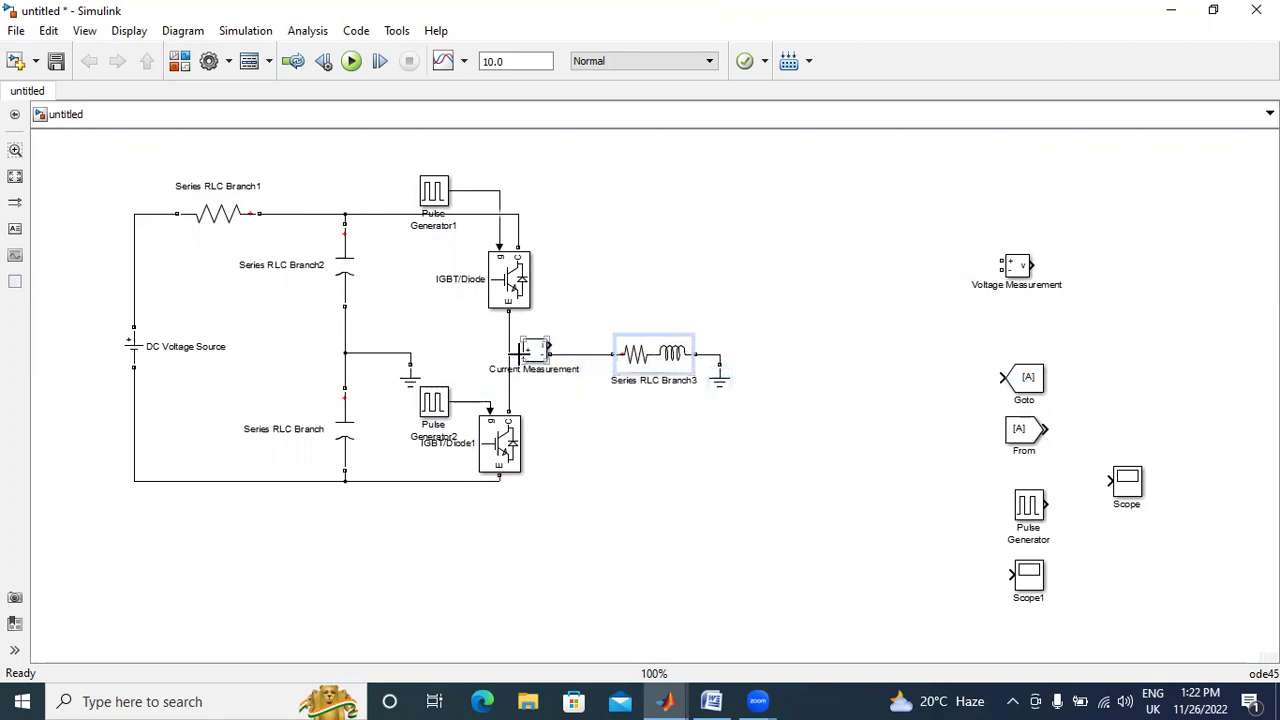
{"action": "mouse_move", "coordinate": [535, 350]}
{"action": "left_mouse_down"}
{"action": "mouse_move", "coordinate": [590, 350]}
{"action": "mouse_move", "coordinate": [509, 348]}
{"action": "left_mouse_up"}
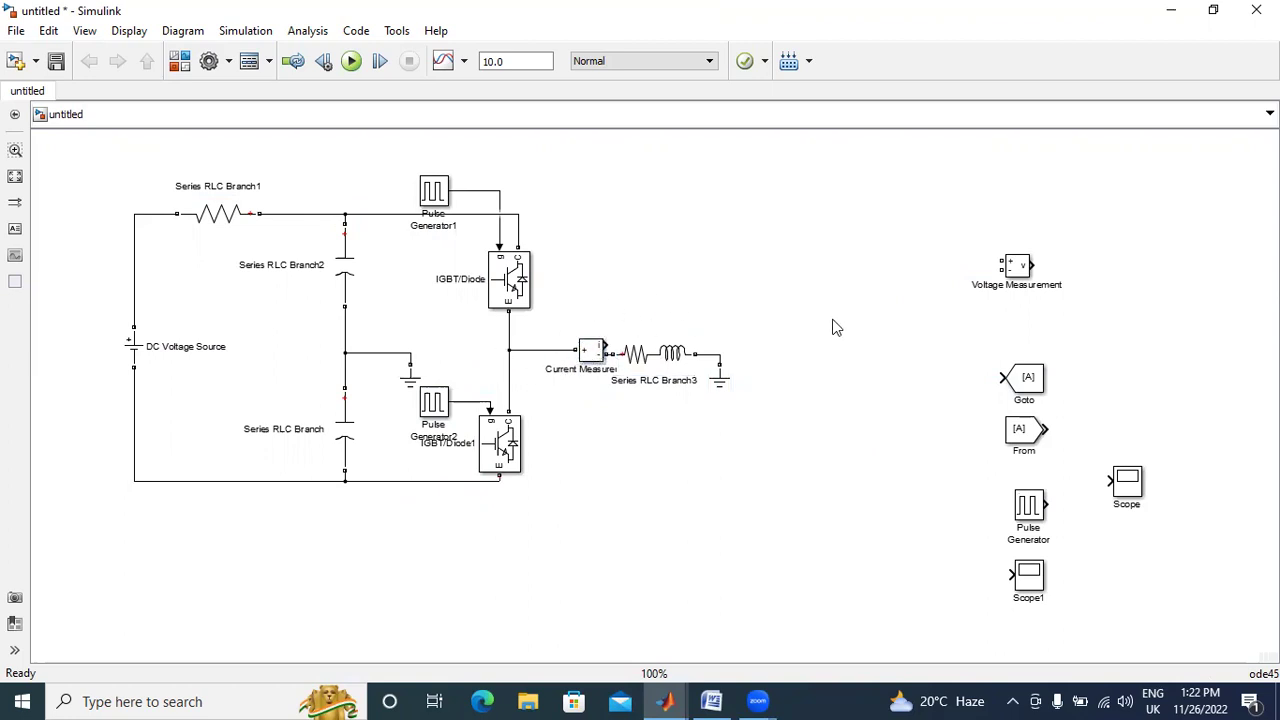
{"action": "left_click_drag", "start_coordinate": [594, 357], "coordinate": [557, 357]}
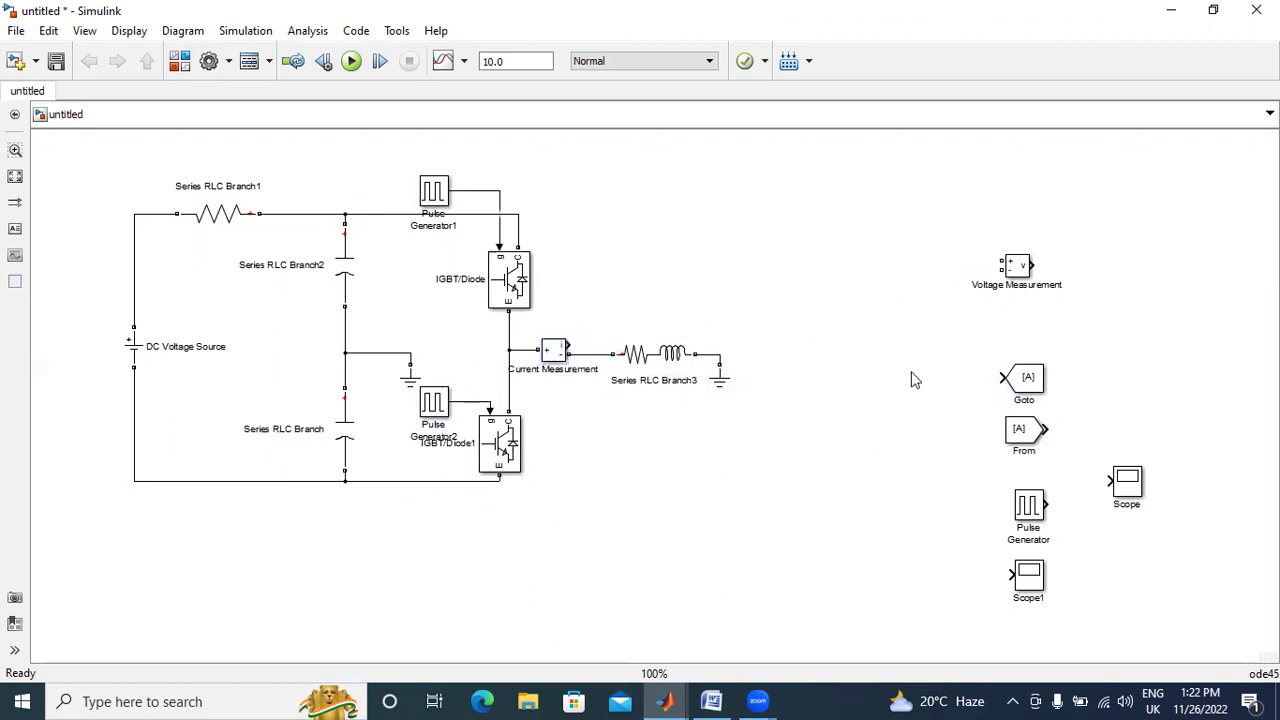
- Route the load current into the Goto tag and wire a Voltage Measurement across the load
{"action": "left_click_drag", "start_coordinate": [1025, 380], "coordinate": [617, 313]}
{"action": "left_click_drag", "start_coordinate": [569, 347], "coordinate": [612, 279]}
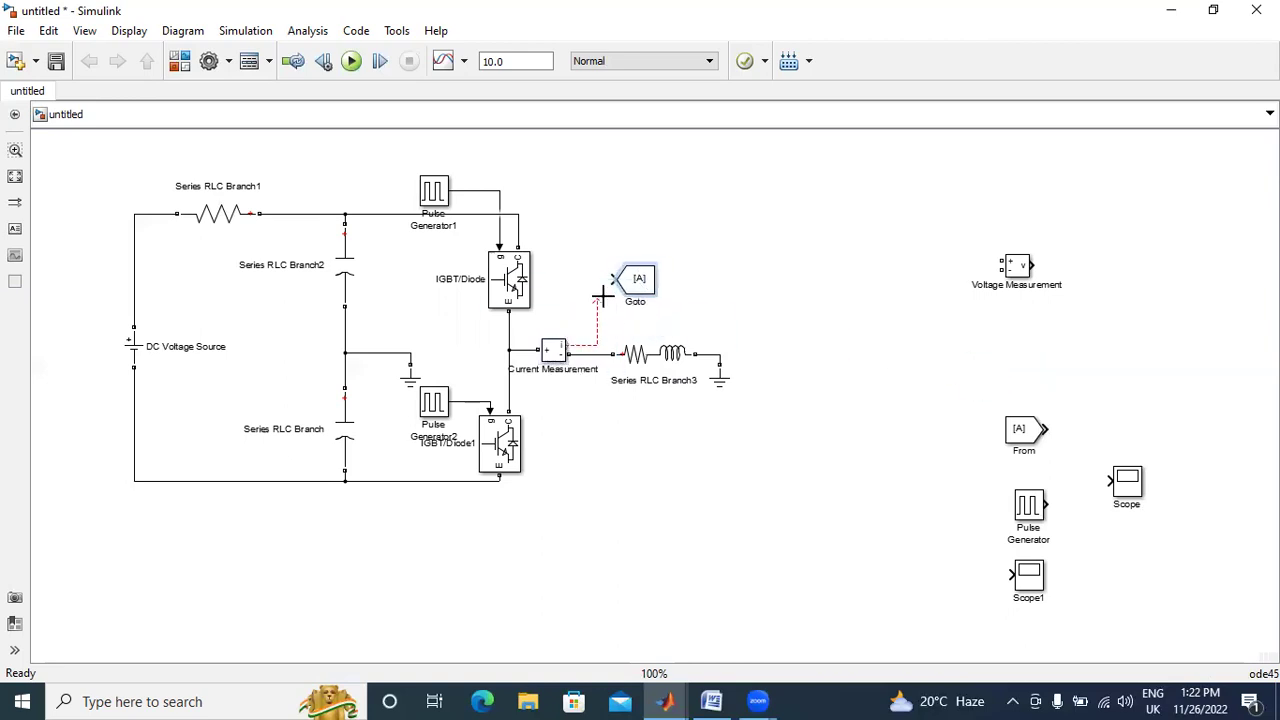
{"action": "mouse_move", "coordinate": [1012, 266]}
{"action": "left_mouse_down"}
{"action": "mouse_move", "coordinate": [733, 300]}
{"action": "mouse_move", "coordinate": [593, 352]}
{"action": "left_mouse_up"}
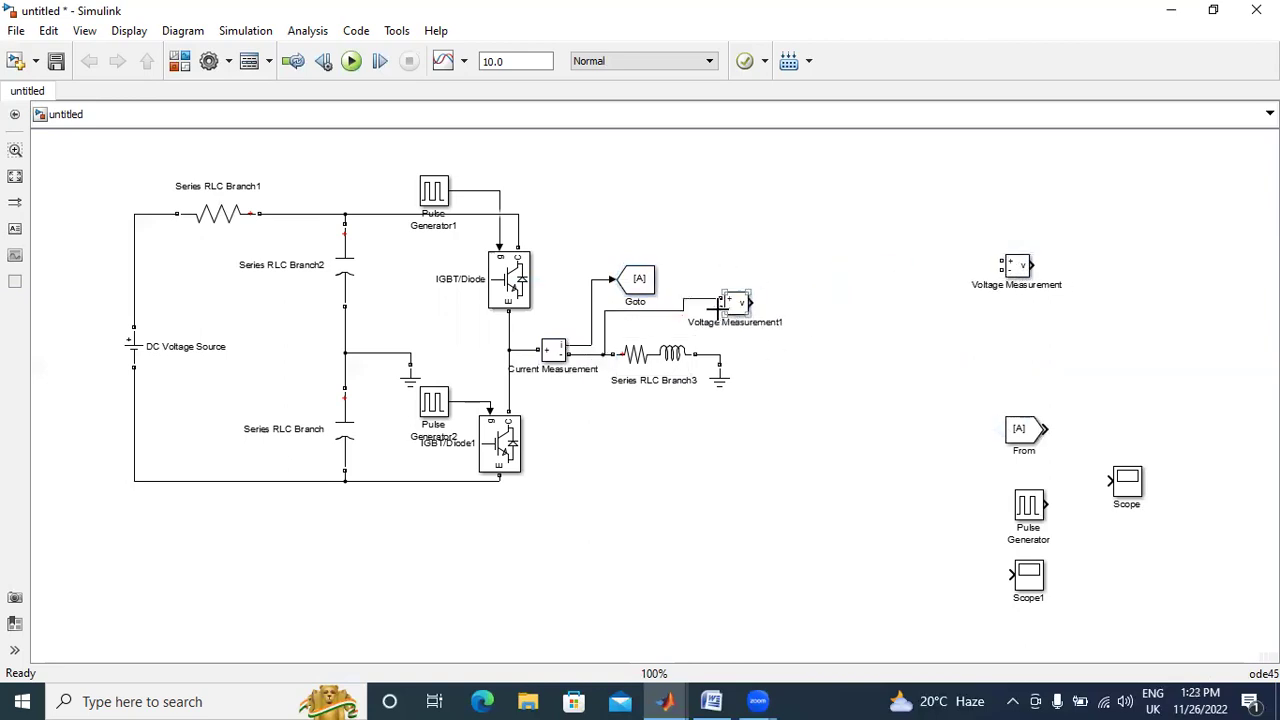
{"action": "left_click_drag", "start_coordinate": [721, 306], "coordinate": [708, 352]}
- Attach a copied Goto1 to the load voltage measurement and place another measurement by the DC source
{"action": "left_click_drag", "start_coordinate": [643, 283], "coordinate": [797, 305]}
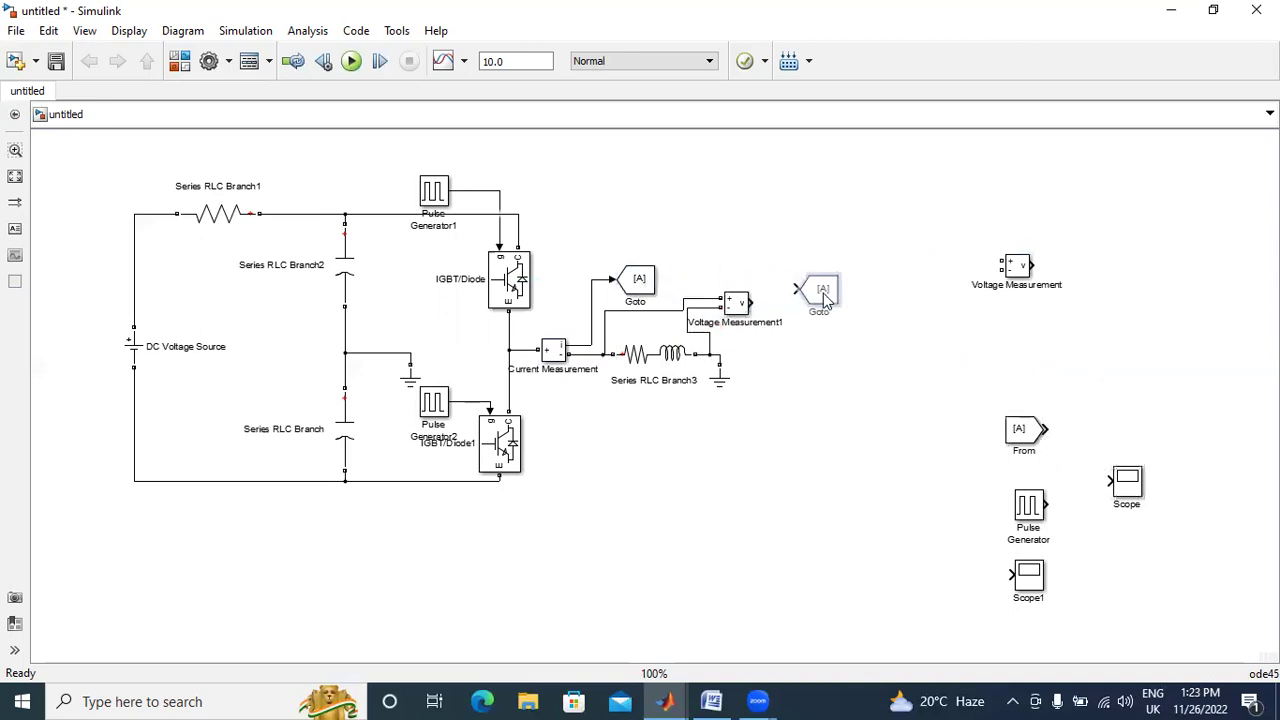
{"action": "left_click", "coordinate": [753, 245]}
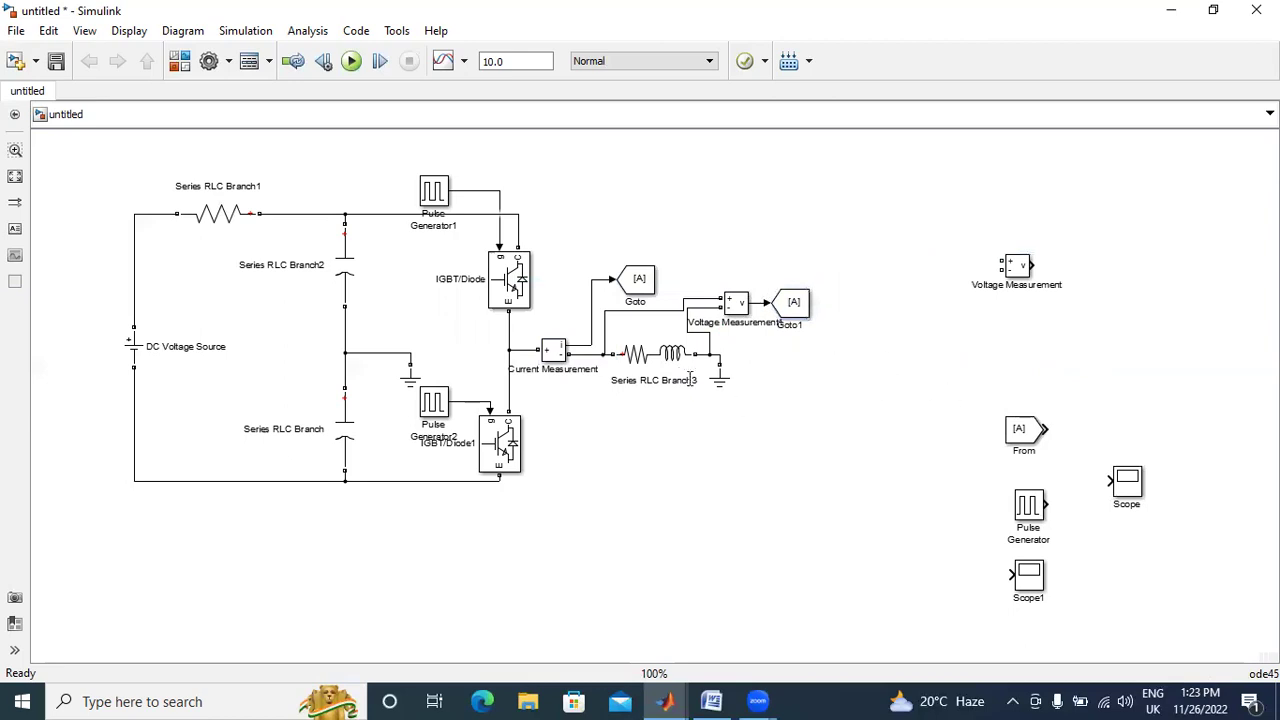
{"action": "mouse_move", "coordinate": [736, 303]}
{"action": "left_mouse_down"}
{"action": "mouse_move", "coordinate": [250, 330]}
{"action": "mouse_move", "coordinate": [136, 300]}
{"action": "left_mouse_up"}
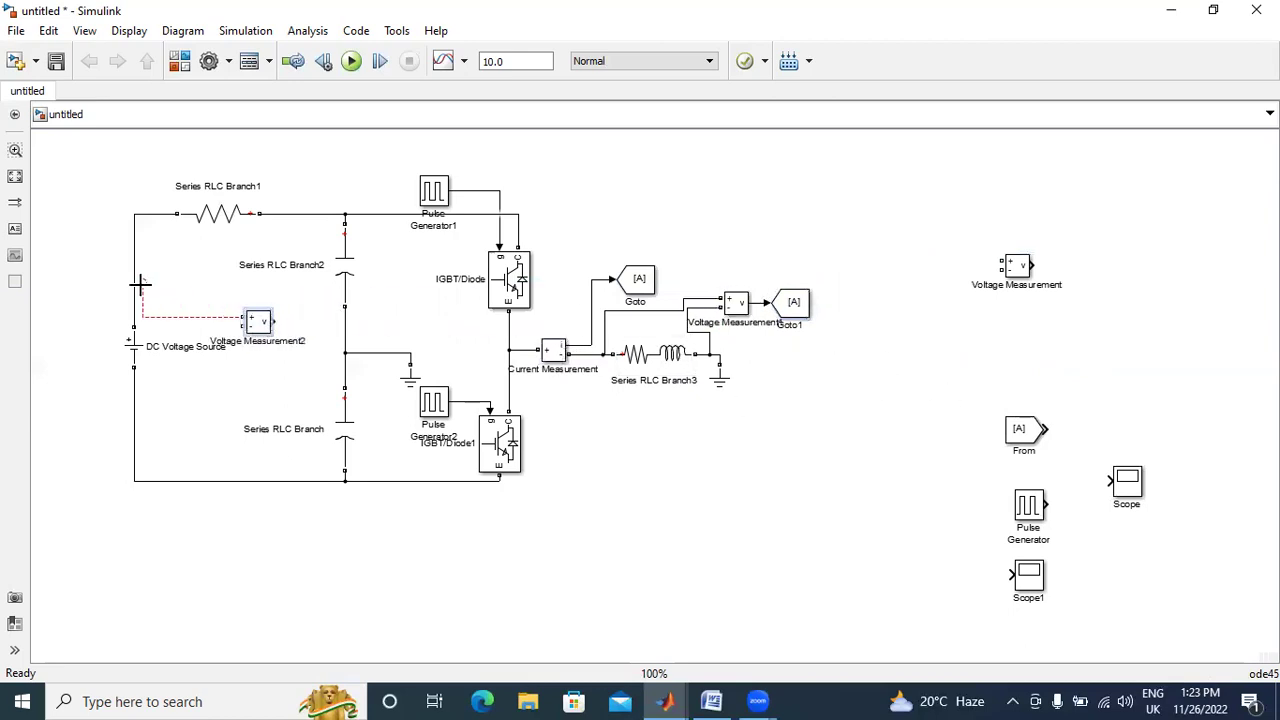
- Wire Voltage Measurement2's minus and plus inputs to the DC Voltage Source terminals with tidy routes
{"action": "mouse_move", "coordinate": [240, 327]}
{"action": "left_mouse_down"}
{"action": "mouse_move", "coordinate": [134, 378]}
{"action": "mouse_move", "coordinate": [168, 560]}
{"action": "left_mouse_up"}
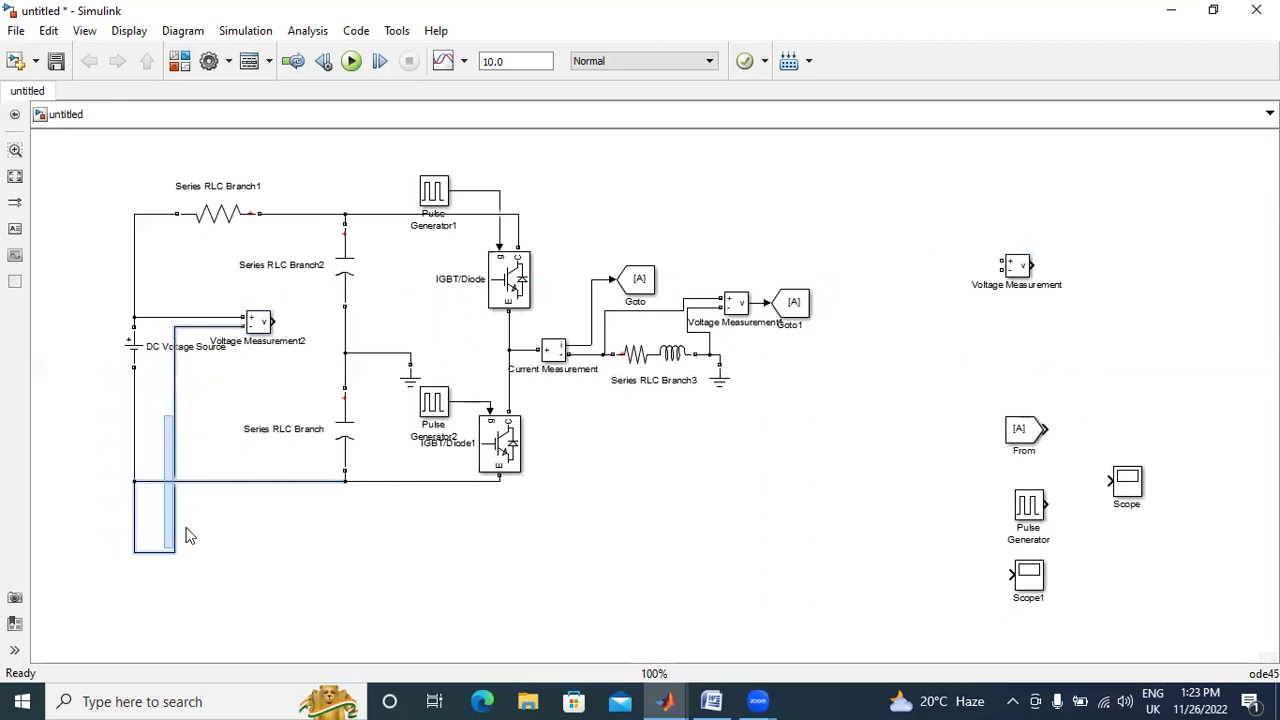
{"action": "left_click", "coordinate": [228, 540]}
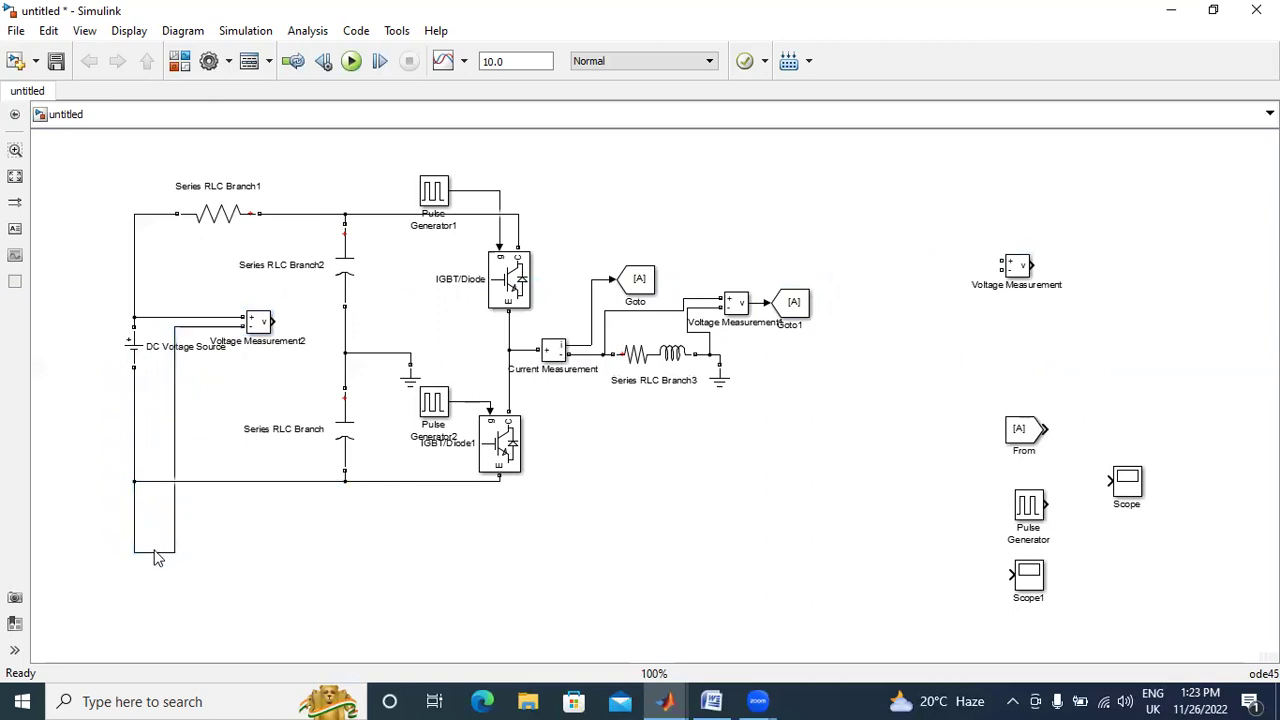
{"action": "left_click_drag", "start_coordinate": [158, 558], "coordinate": [119, 400]}
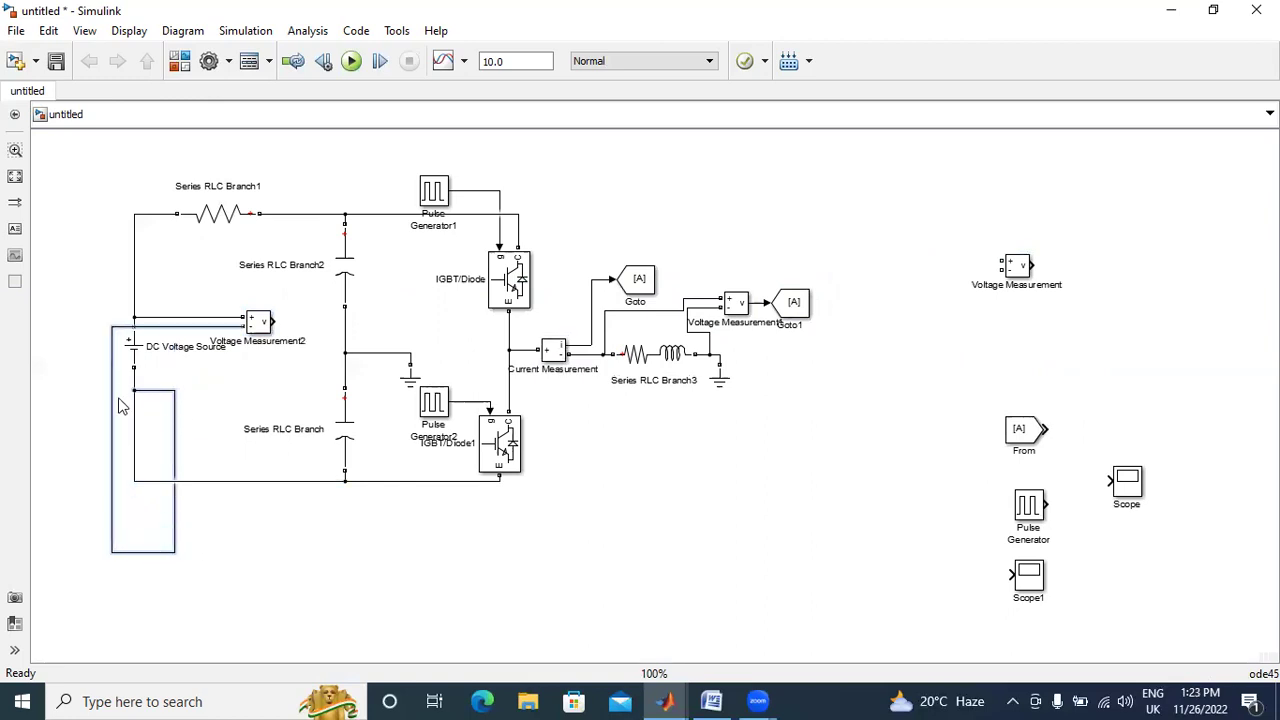
{"action": "left_click_drag", "start_coordinate": [175, 450], "coordinate": [190, 455]}
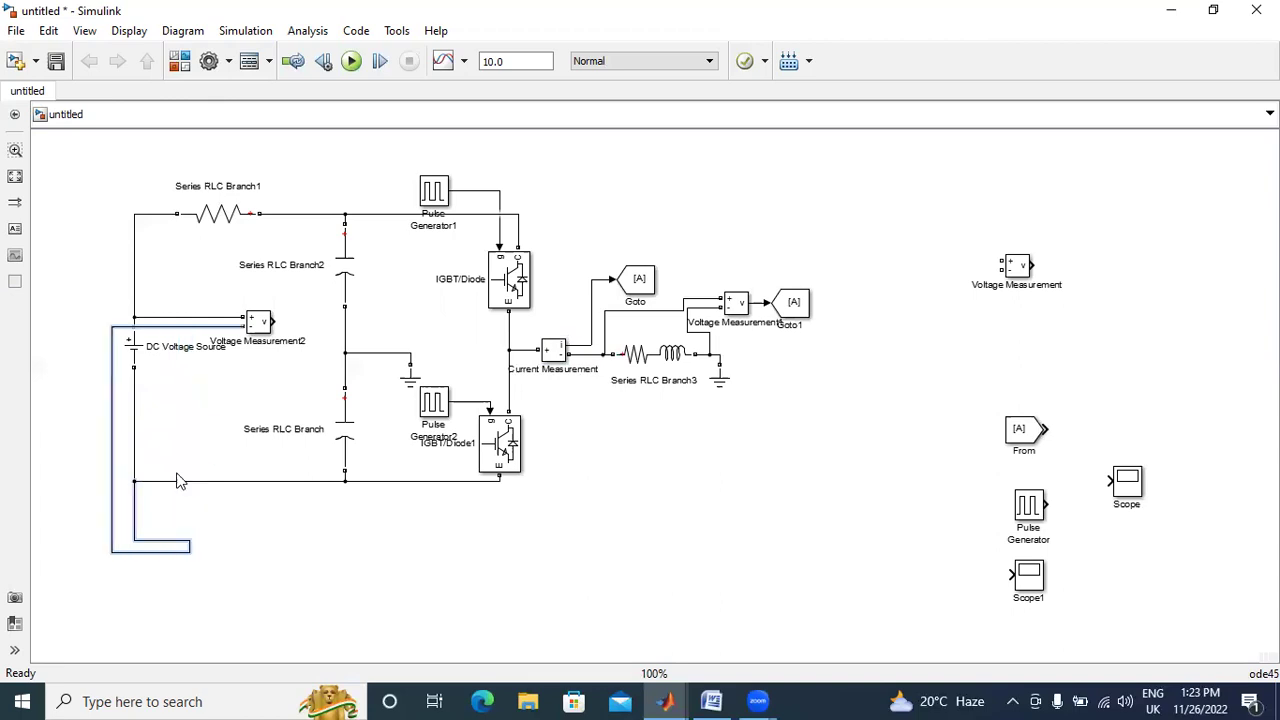
{"action": "left_click_drag", "start_coordinate": [258, 320], "coordinate": [281, 316]}
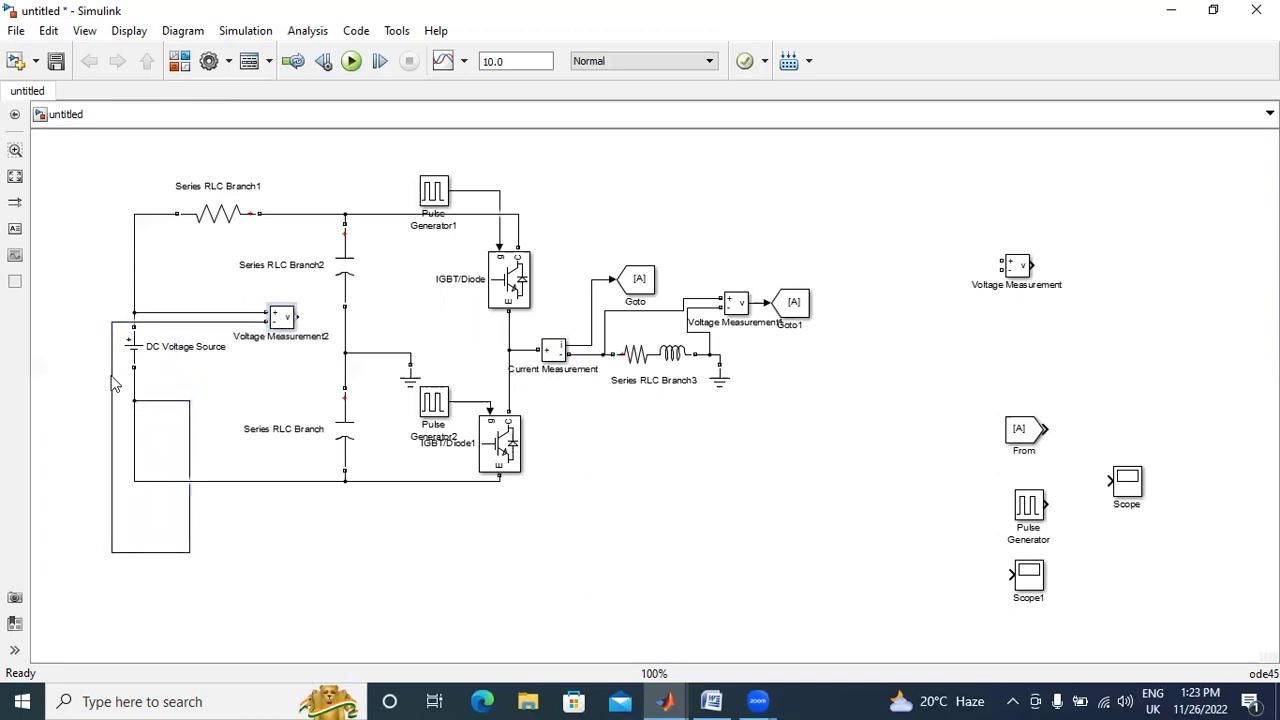
{"action": "left_click_drag", "start_coordinate": [113, 384], "coordinate": [182, 389]}
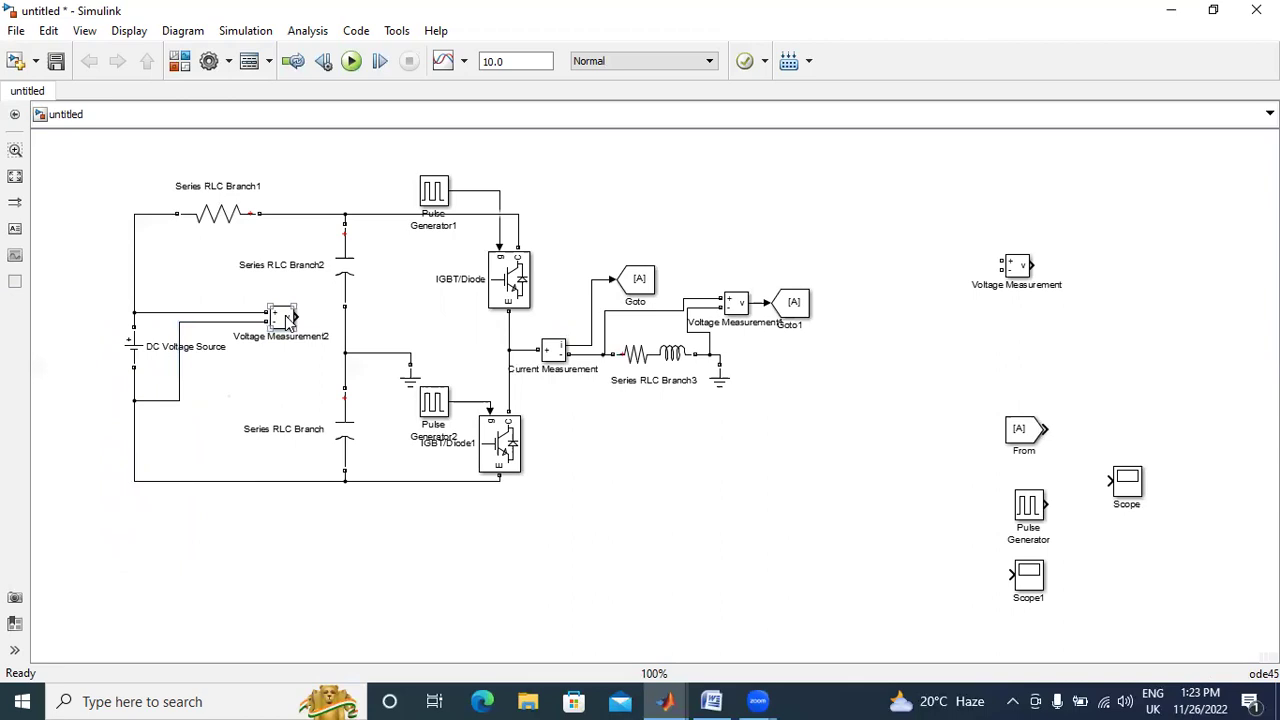
{"action": "left_click_drag", "start_coordinate": [281, 316], "coordinate": [244, 350]}
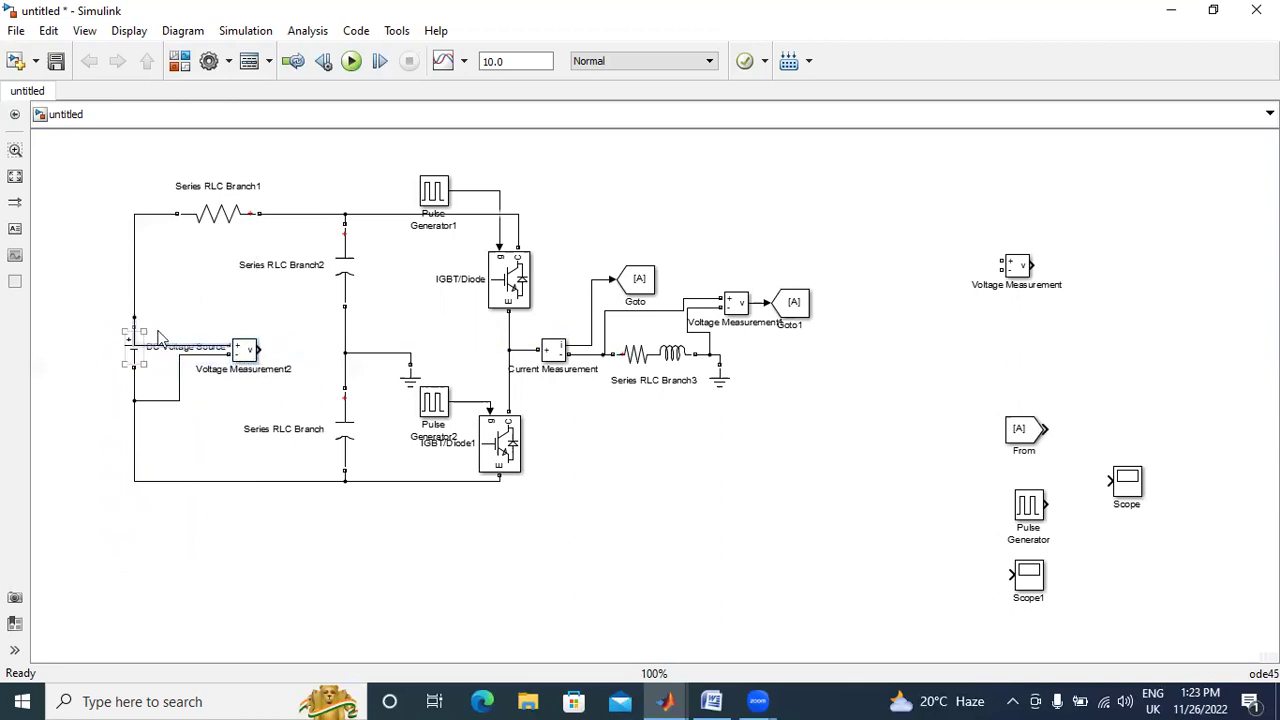
{"action": "left_click_drag", "start_coordinate": [134, 325], "coordinate": [231, 345]}
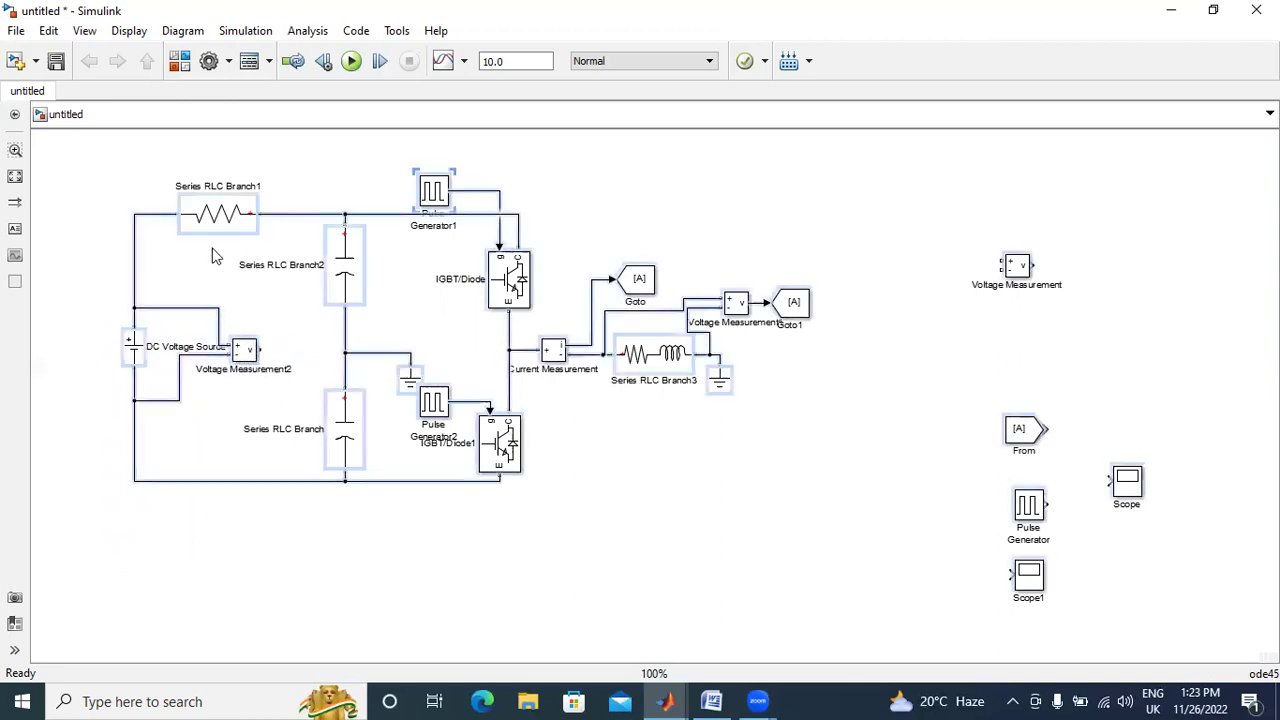
- Hide the block names of all selected model blocks through the Format menu
{"action": "left_click", "coordinate": [337, 280]}
{"action": "right_click", "coordinate": [337, 280]}
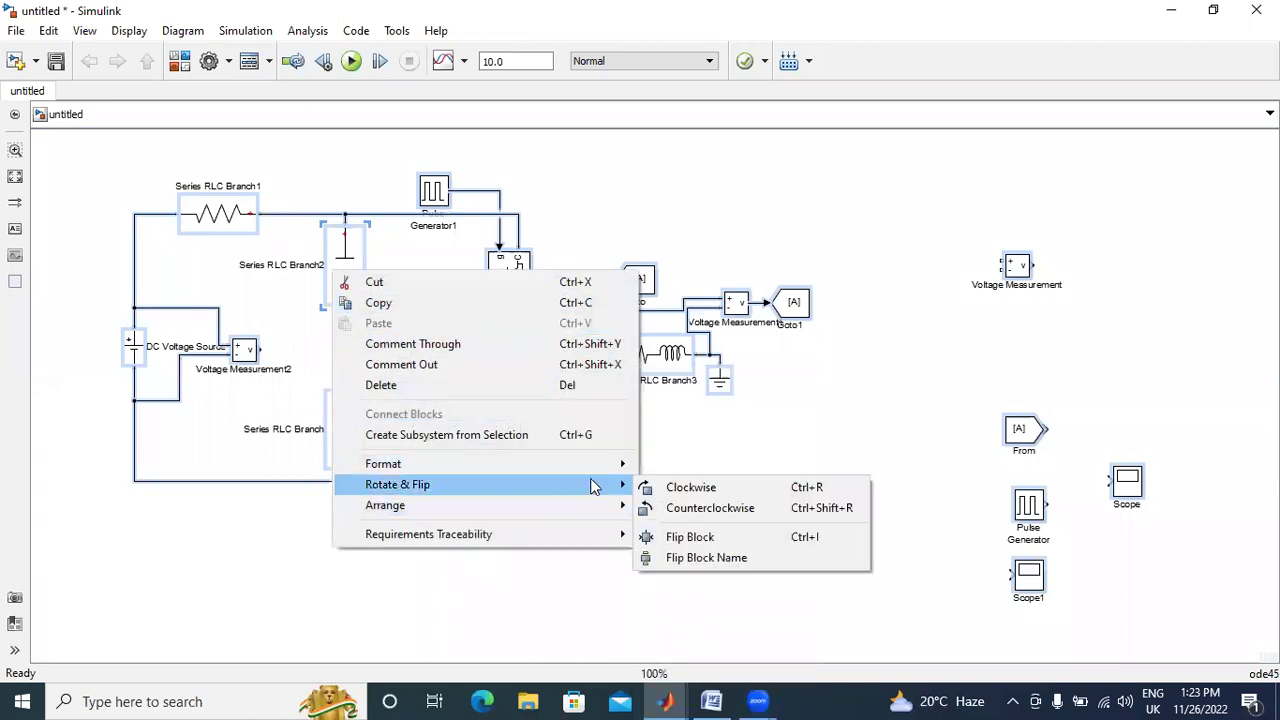
{"action": "mouse_move", "coordinate": [383, 464]}
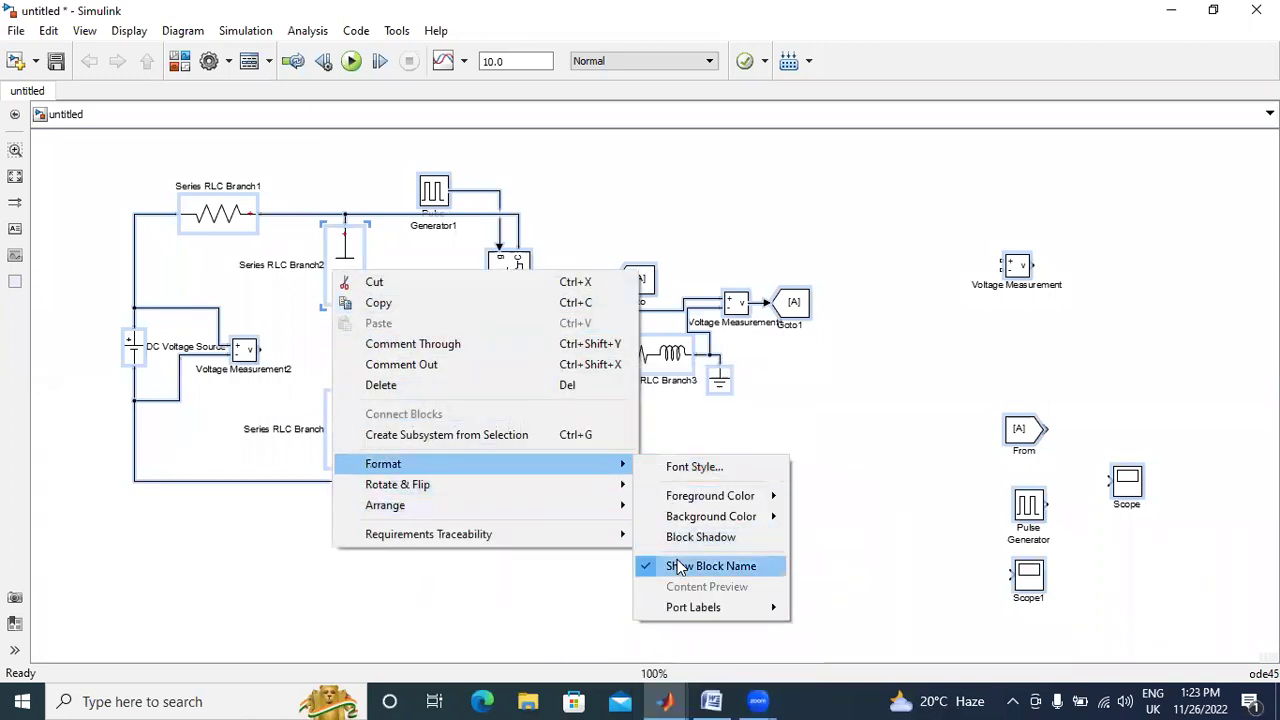
{"action": "left_click", "coordinate": [680, 566]}
- Move Voltage Measurement2 closer to the source and attach a copied Goto to its output
{"action": "left_click", "coordinate": [718, 501]}
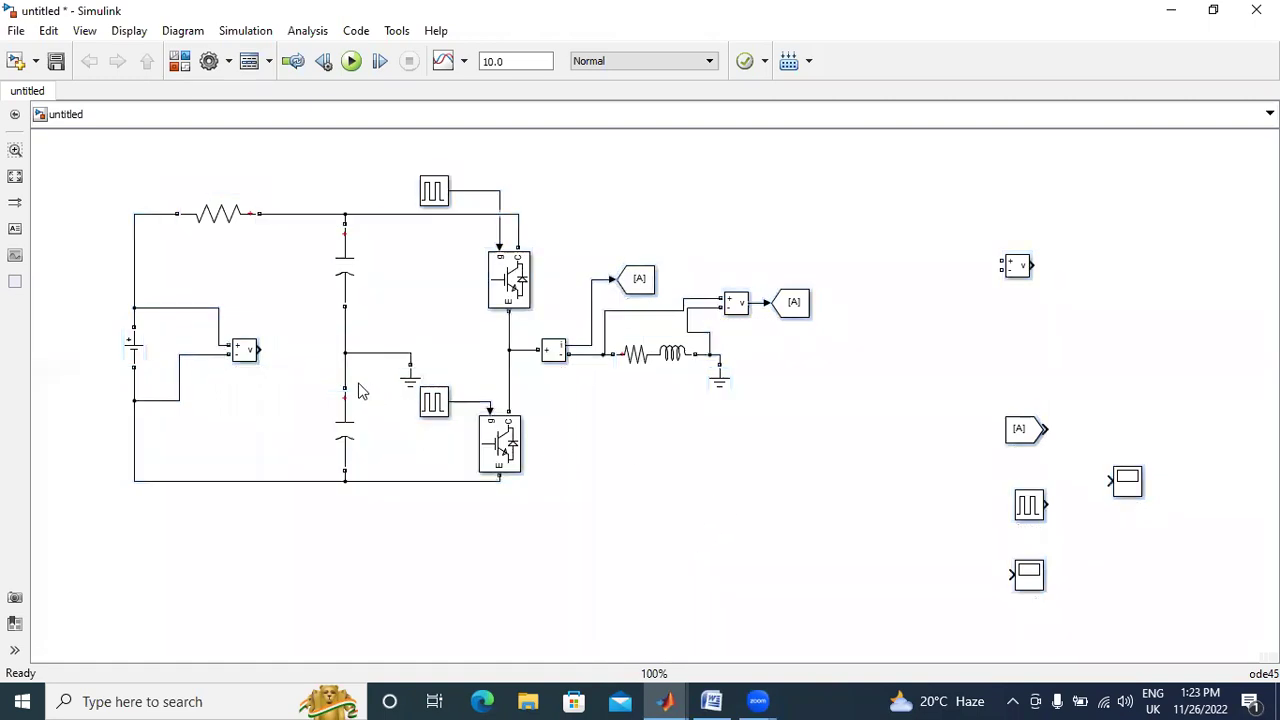
{"action": "mouse_move", "coordinate": [246, 352]}
{"action": "left_mouse_down"}
{"action": "mouse_move", "coordinate": [168, 342]}
{"action": "mouse_move", "coordinate": [191, 350]}
{"action": "left_mouse_up"}
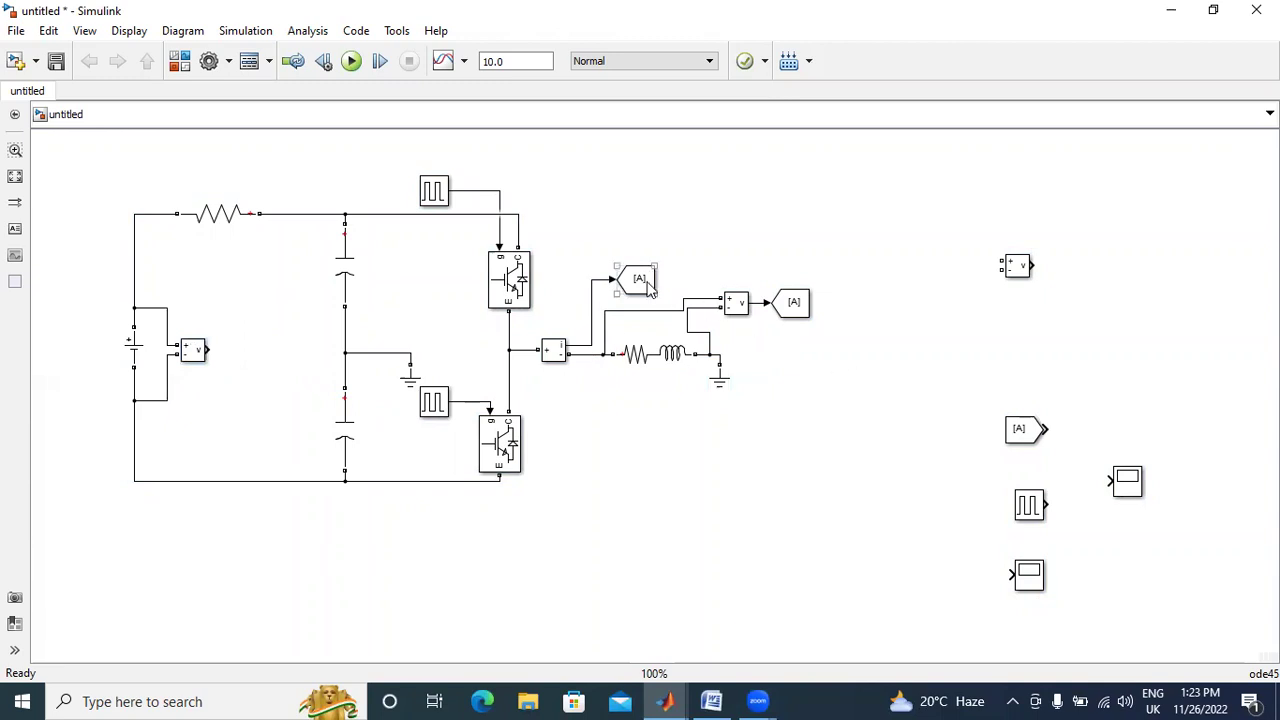
{"action": "left_click_drag", "start_coordinate": [648, 284], "coordinate": [253, 354]}
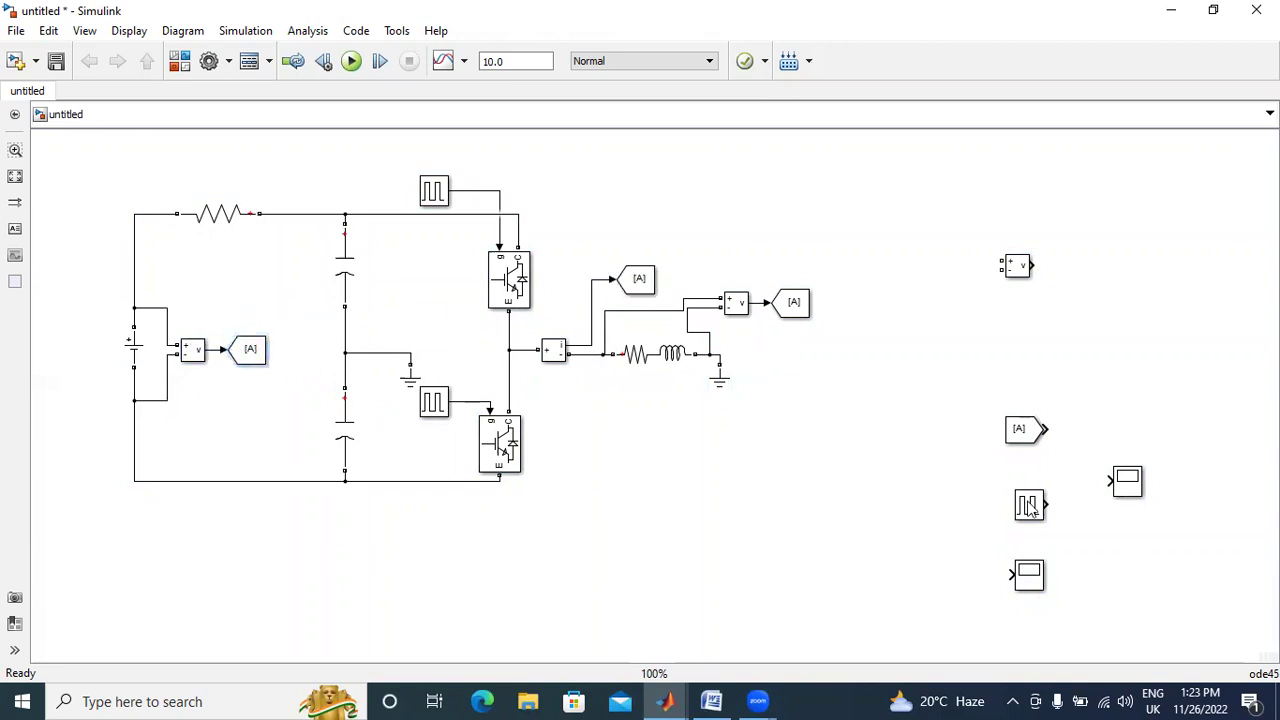
- Select the spare Pulse Generator and Scope1, and set the Scope's number of axes to 3
{"action": "left_click", "coordinate": [1128, 486]}
{"action": "left_click_drag", "start_coordinate": [1050, 586], "coordinate": [968, 492]}
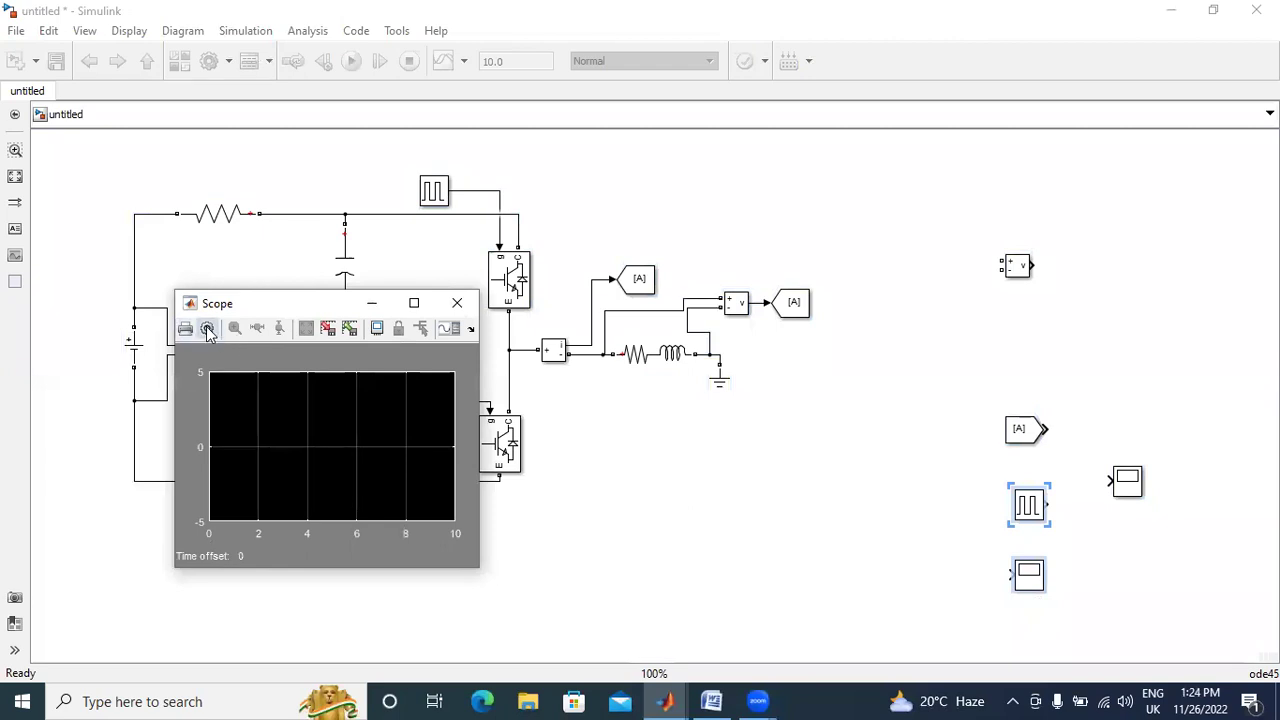
{"action": "left_click", "coordinate": [208, 330]}
{"action": "type", "text": "3"}
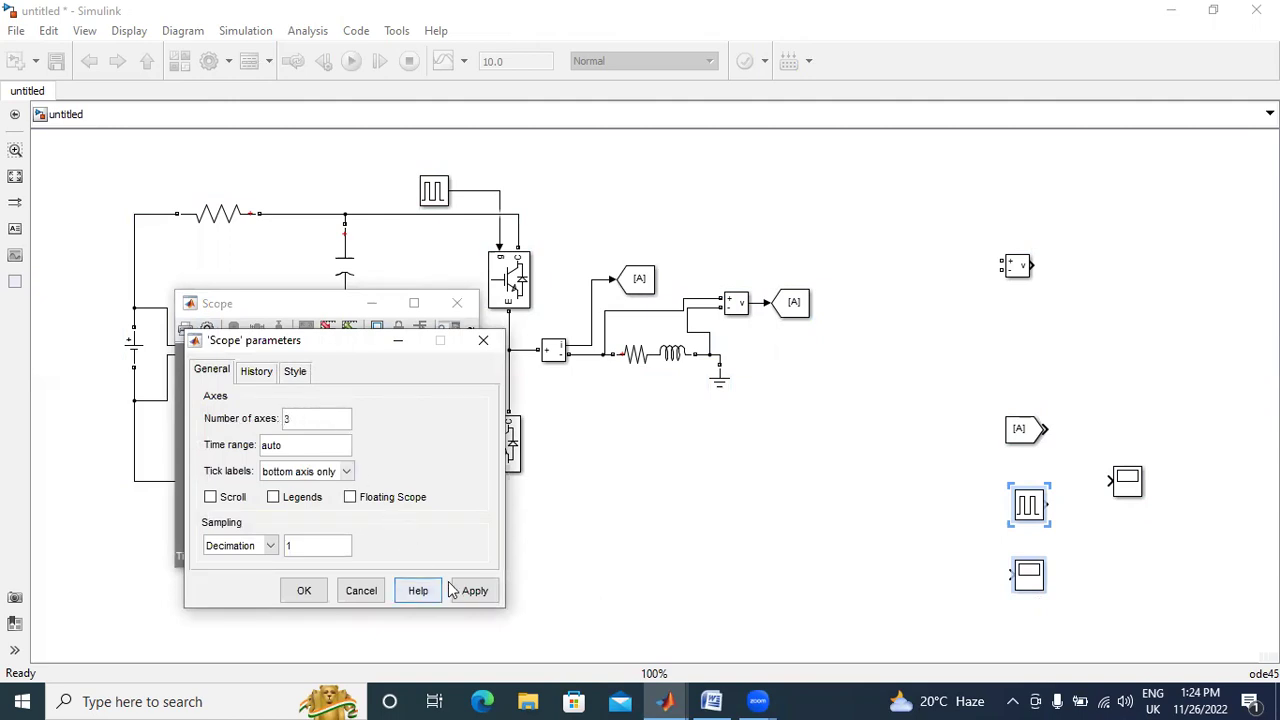
{"action": "left_click", "coordinate": [304, 590]}
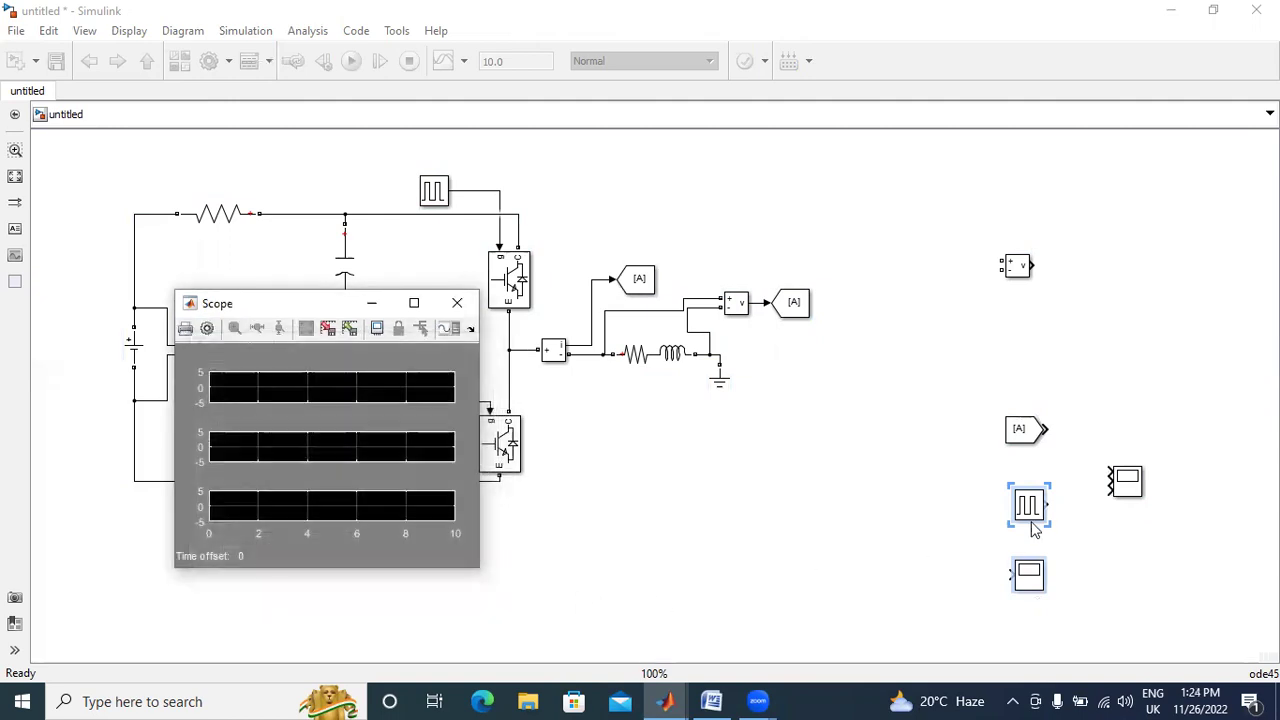
{"action": "left_click", "coordinate": [1035, 528]}
- Delete the spare Pulse Generator, Scope1, From and Voltage Measurement blocks, and stretch the Scope taller
{"action": "key", "text": "Delete"}
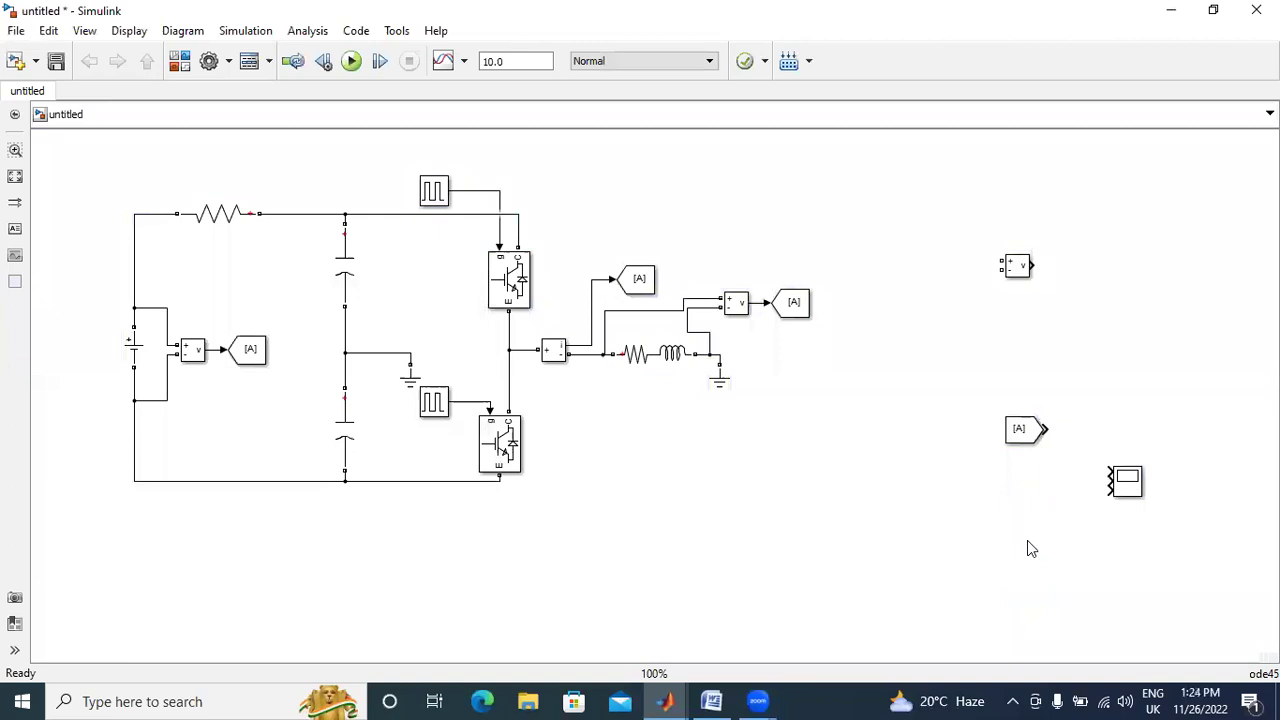
{"action": "left_click", "coordinate": [1030, 440]}
{"action": "key", "text": "Delete"}
{"action": "left_click", "coordinate": [1015, 265]}
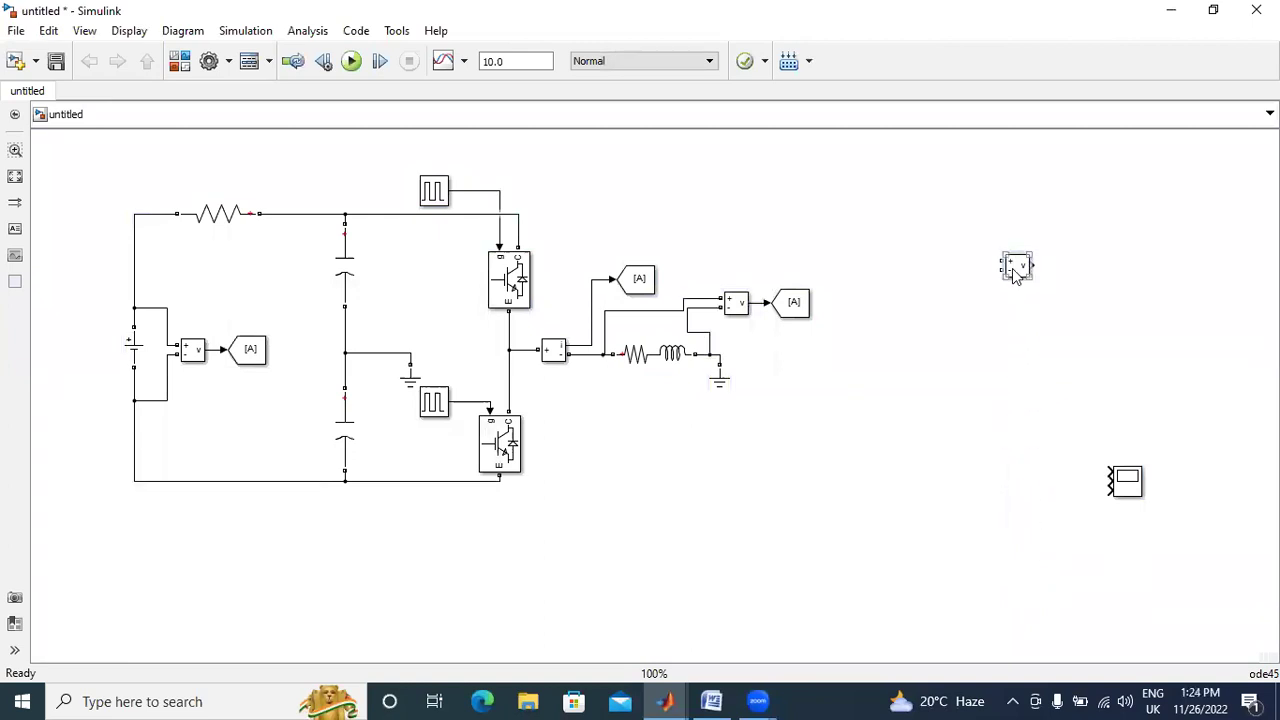
{"action": "key", "text": "Delete"}
{"action": "left_click", "coordinate": [1127, 483]}
{"action": "left_click_drag", "start_coordinate": [1142, 452], "coordinate": [1142, 416]}
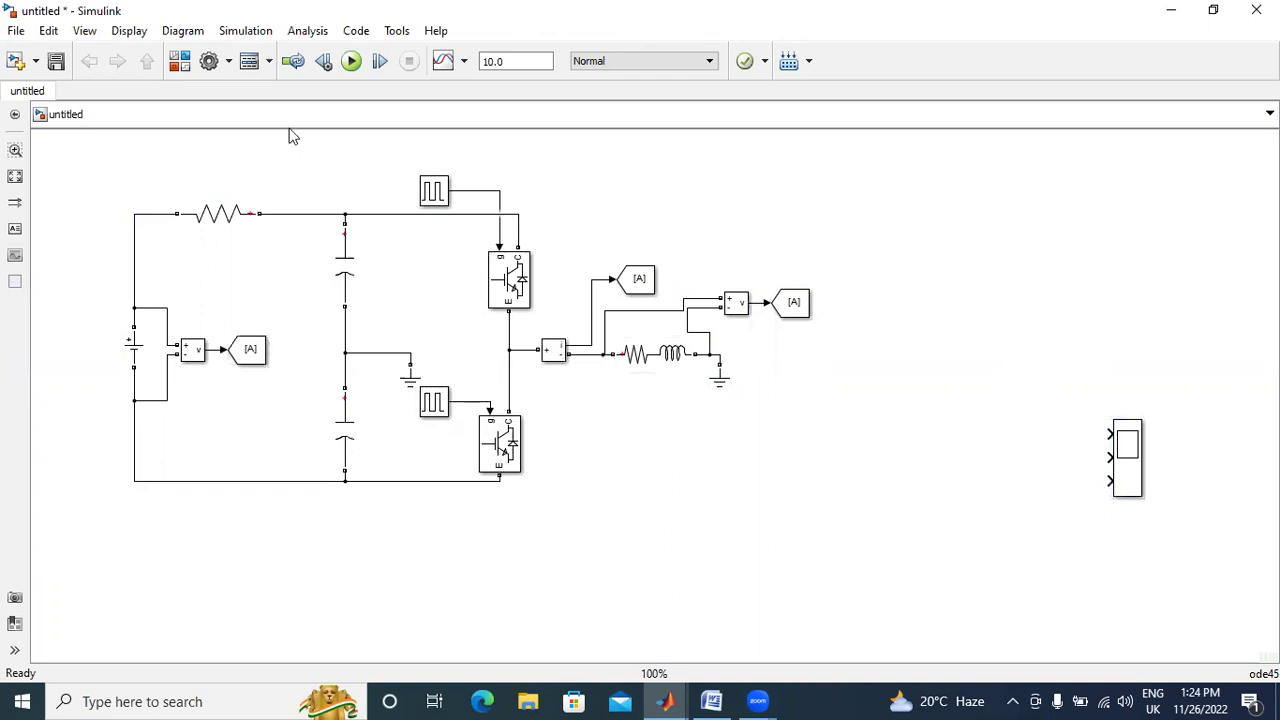
- Browse the Library Browser categories to reach the Signal Routing blocks
{"action": "left_click", "coordinate": [179, 61]}
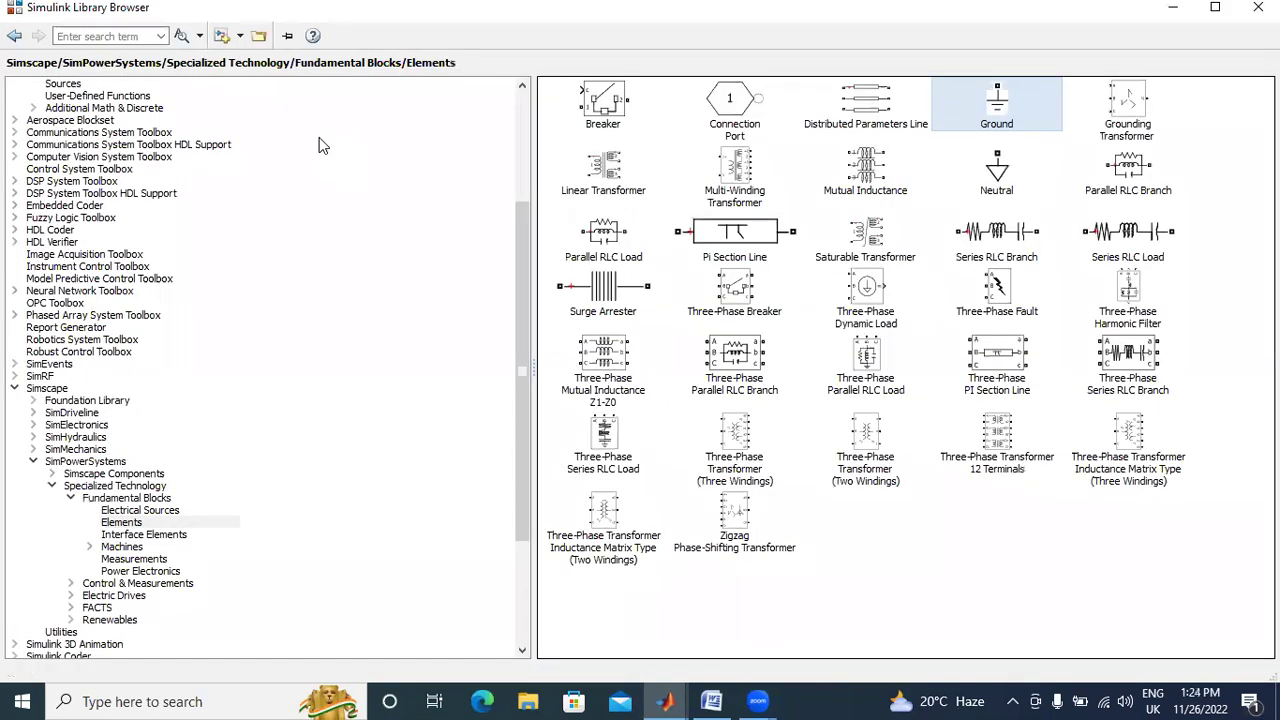
{"action": "scroll", "coordinate": [104, 335], "scroll_direction": "up", "scroll_amount": 5}
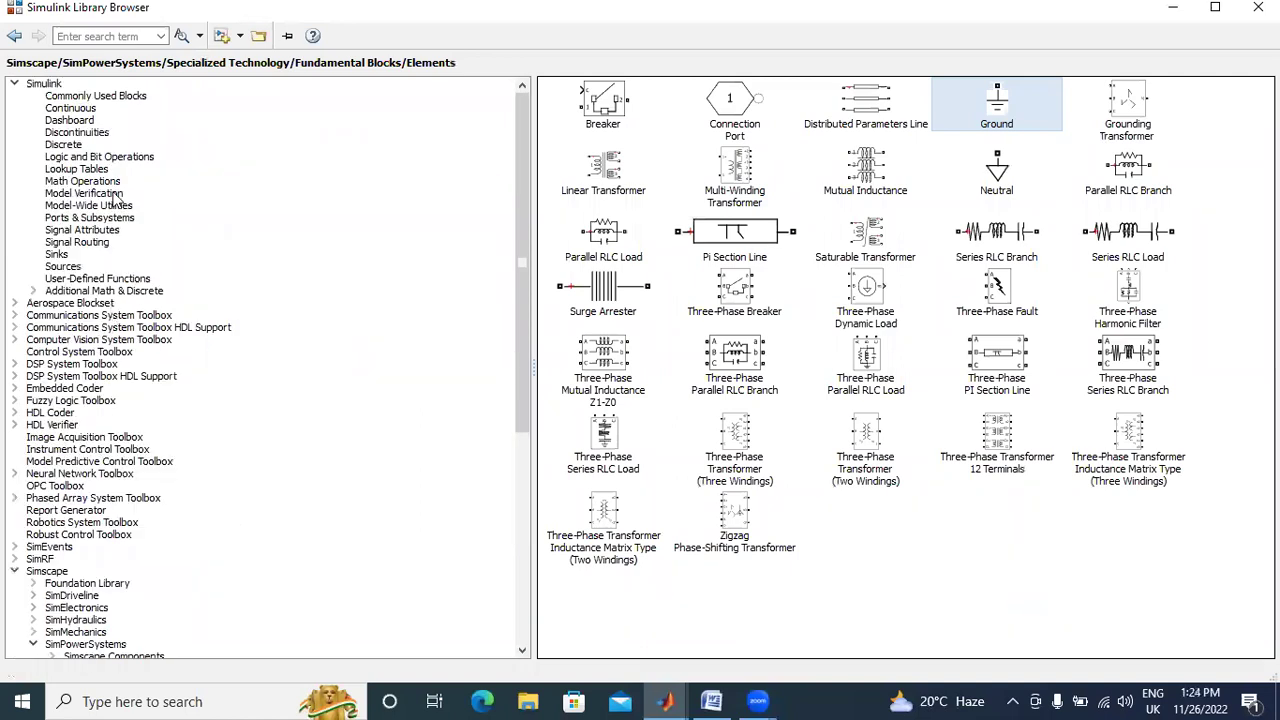
{"action": "left_click", "coordinate": [89, 99]}
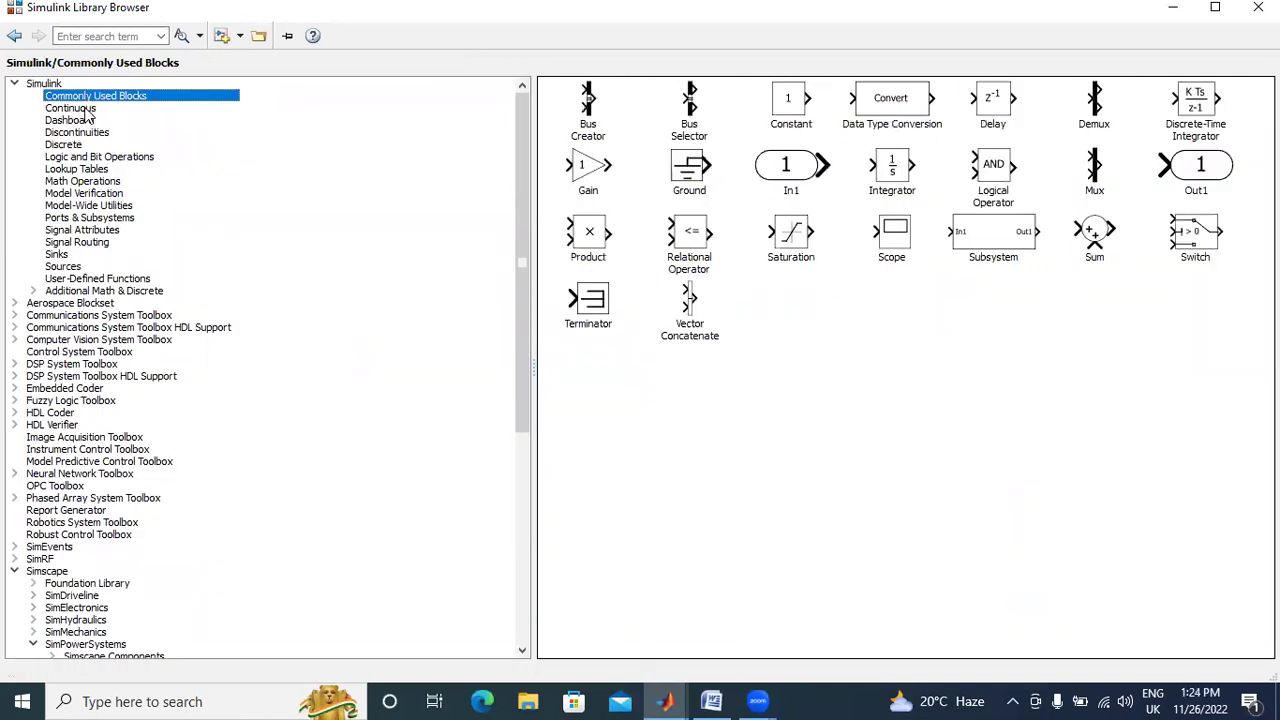
{"action": "left_click", "coordinate": [86, 109]}
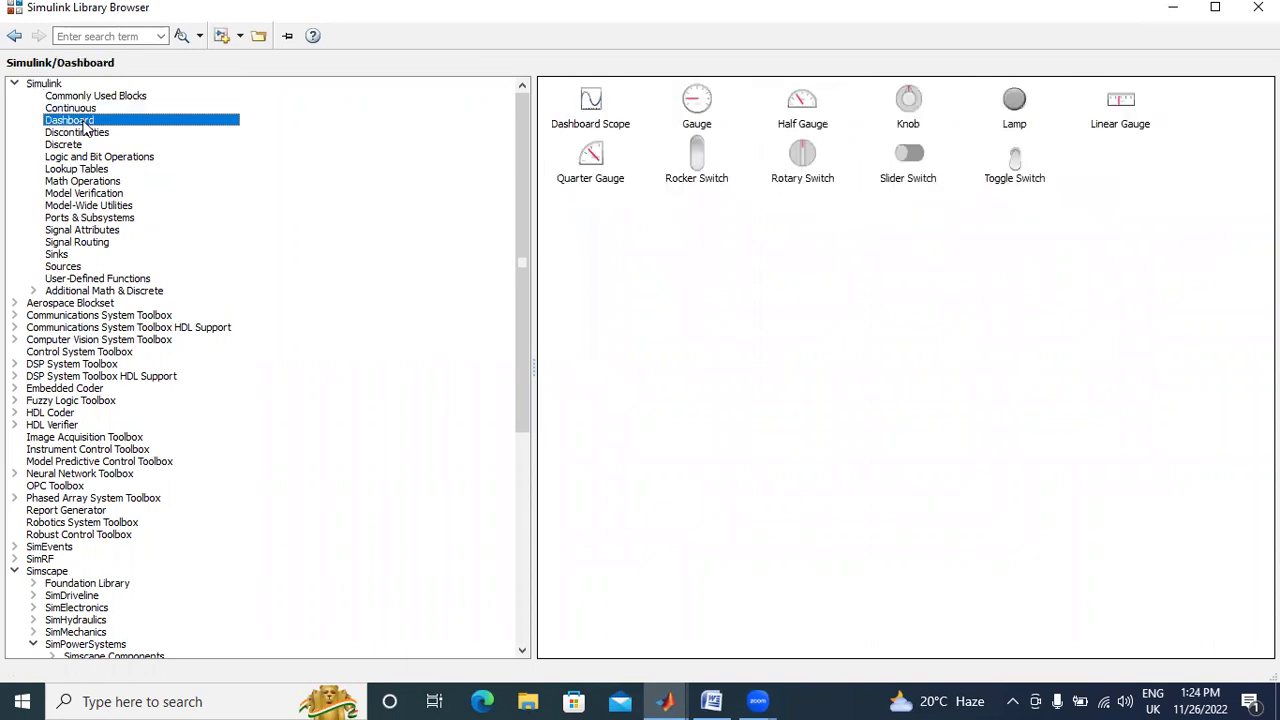
{"action": "left_click", "coordinate": [82, 133]}
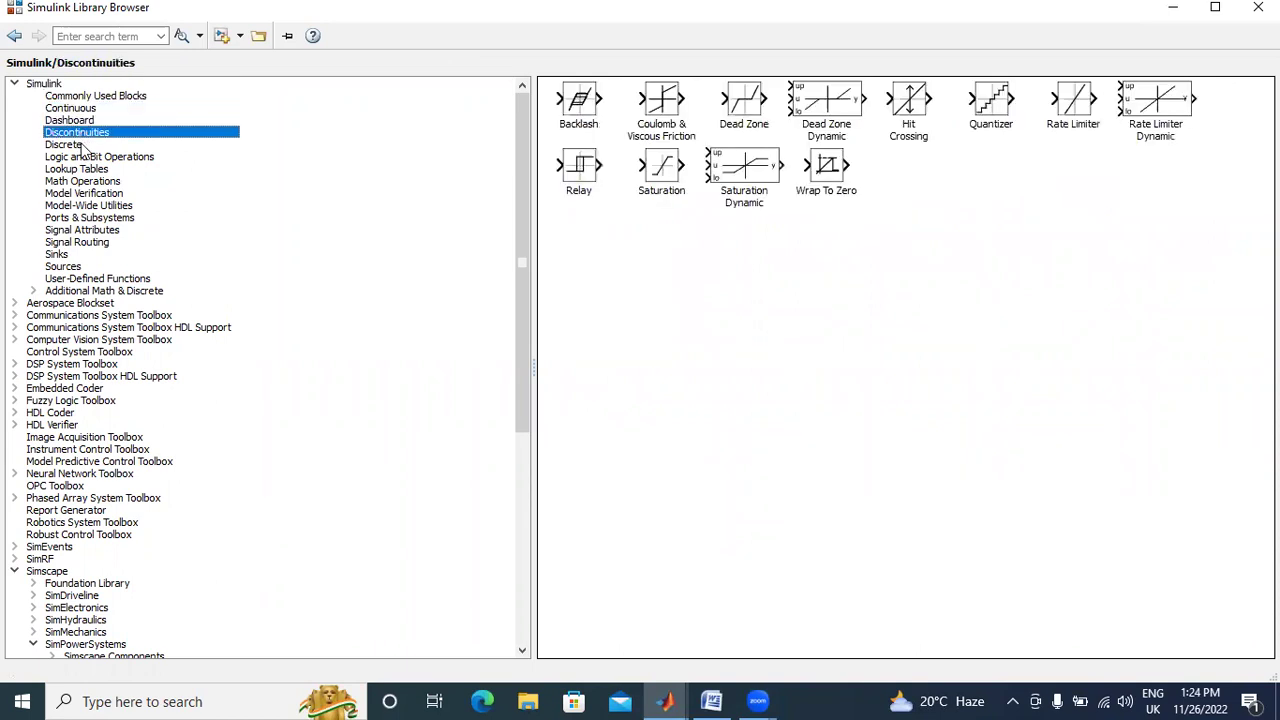
{"action": "left_click", "coordinate": [81, 145]}
{"action": "left_click", "coordinate": [60, 255]}
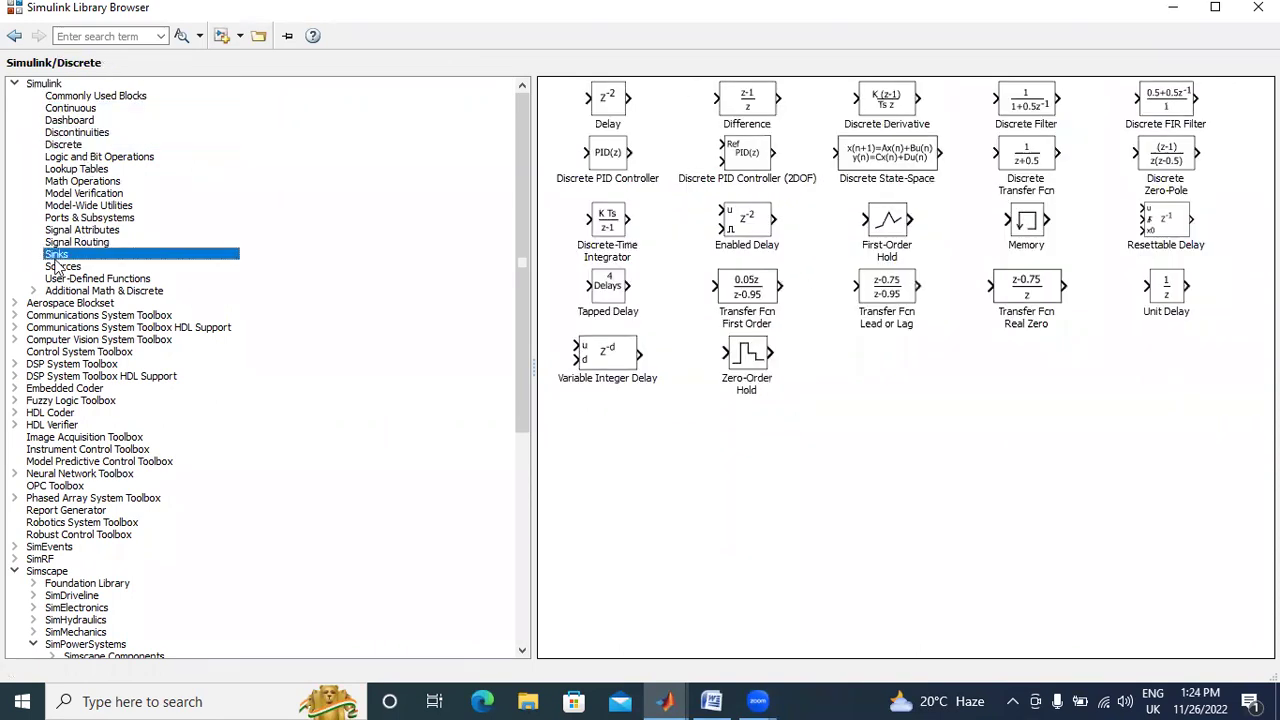
{"action": "left_click", "coordinate": [71, 245]}
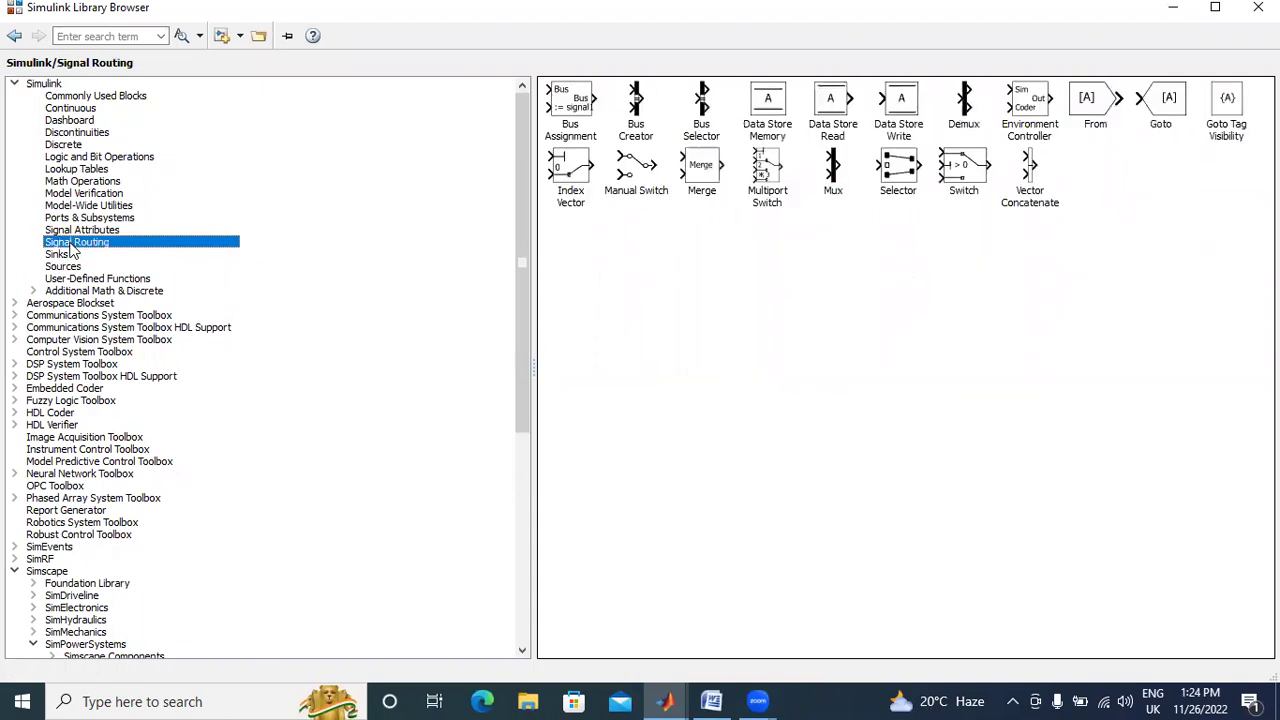
- Add the From block to the inverter model beside the Scope's first input
{"action": "right_click", "coordinate": [1096, 115]}
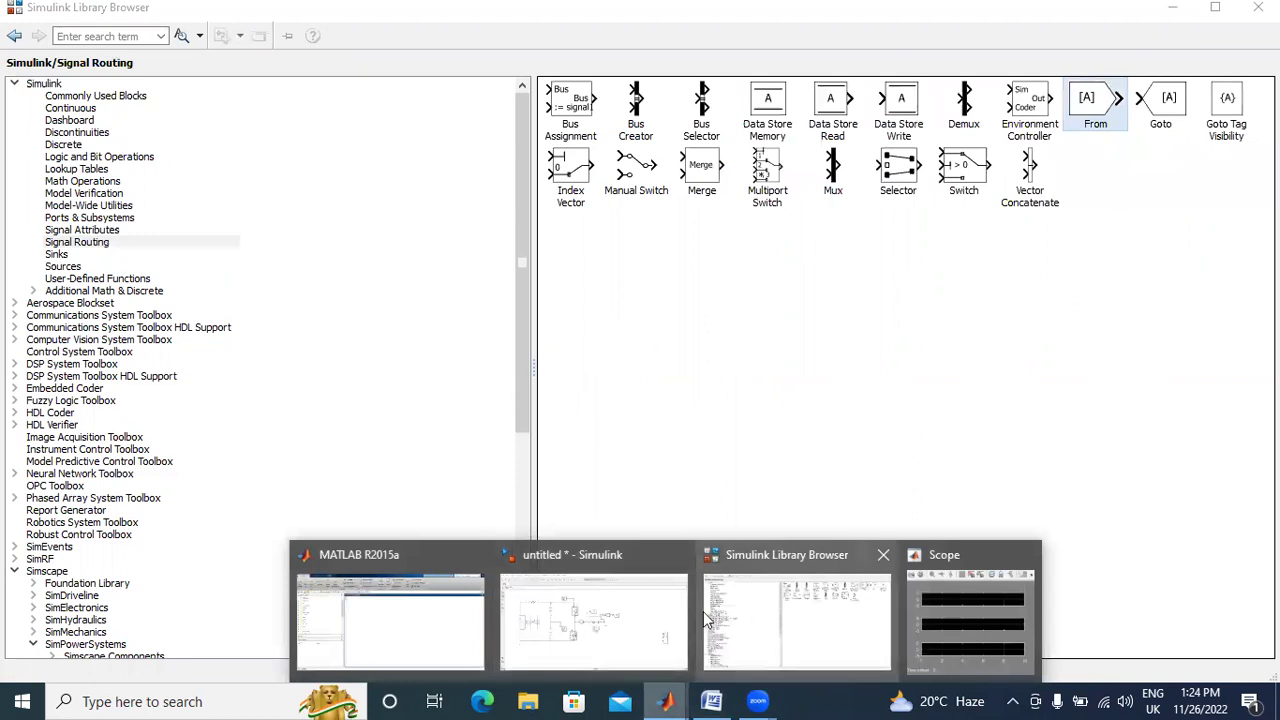
{"action": "left_click", "coordinate": [530, 640]}
{"action": "mouse_move", "coordinate": [655, 397]}
{"action": "left_mouse_down"}
{"action": "mouse_move", "coordinate": [1068, 440]}
{"action": "mouse_move", "coordinate": [1040, 483]}
{"action": "left_mouse_up"}
- Wire From, From1 and From2 blocks to Scope inputs 1, 2 and 3
{"action": "left_click", "coordinate": [1068, 440]}
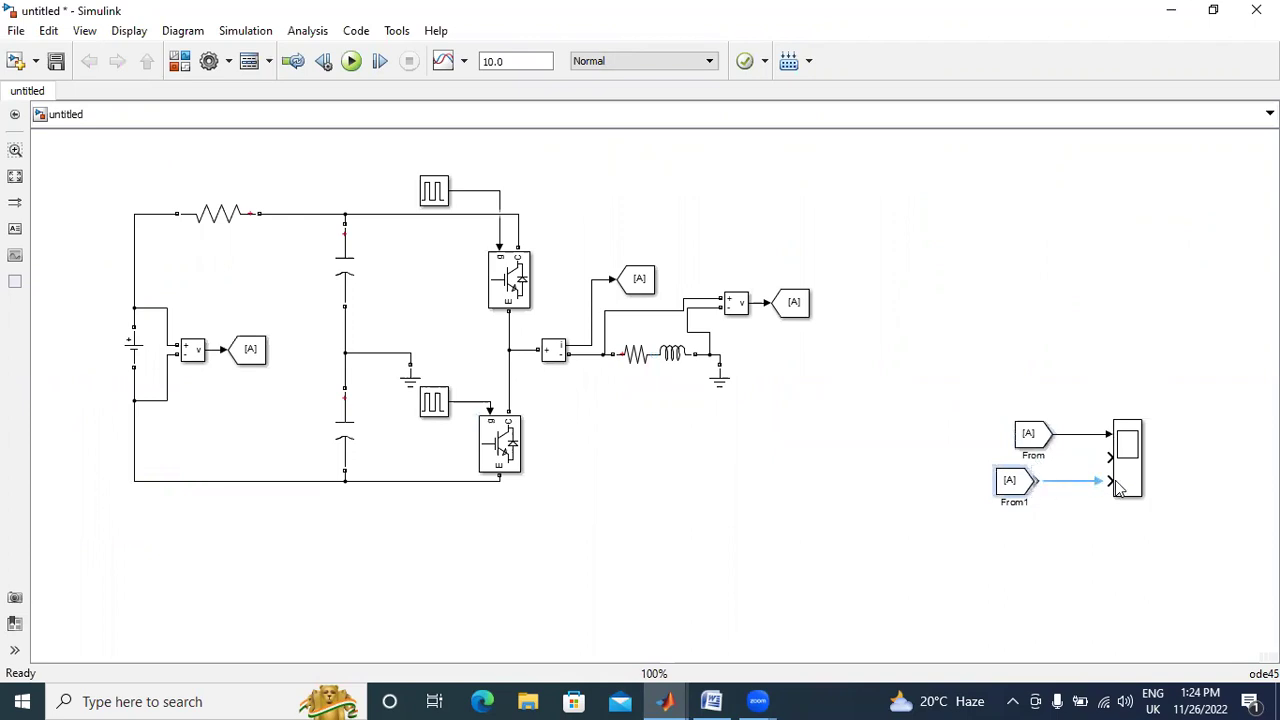
{"action": "left_click_drag", "start_coordinate": [1043, 429], "coordinate": [1043, 377]}
{"action": "left_click", "coordinate": [1033, 483]}
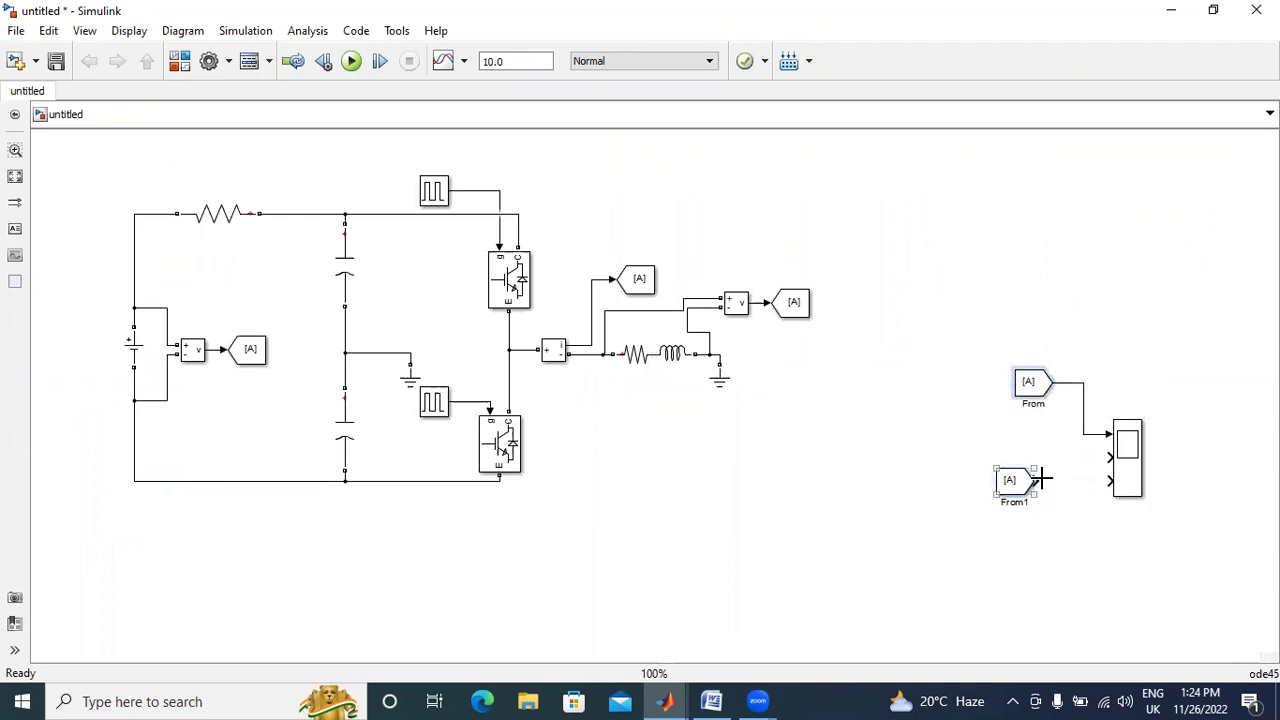
{"action": "left_click_drag", "start_coordinate": [1042, 478], "coordinate": [1110, 481]}
{"action": "mouse_move", "coordinate": [1006, 484]}
{"action": "left_mouse_down"}
{"action": "mouse_move", "coordinate": [990, 445]}
{"action": "mouse_move", "coordinate": [1108, 457]}
{"action": "left_mouse_up"}
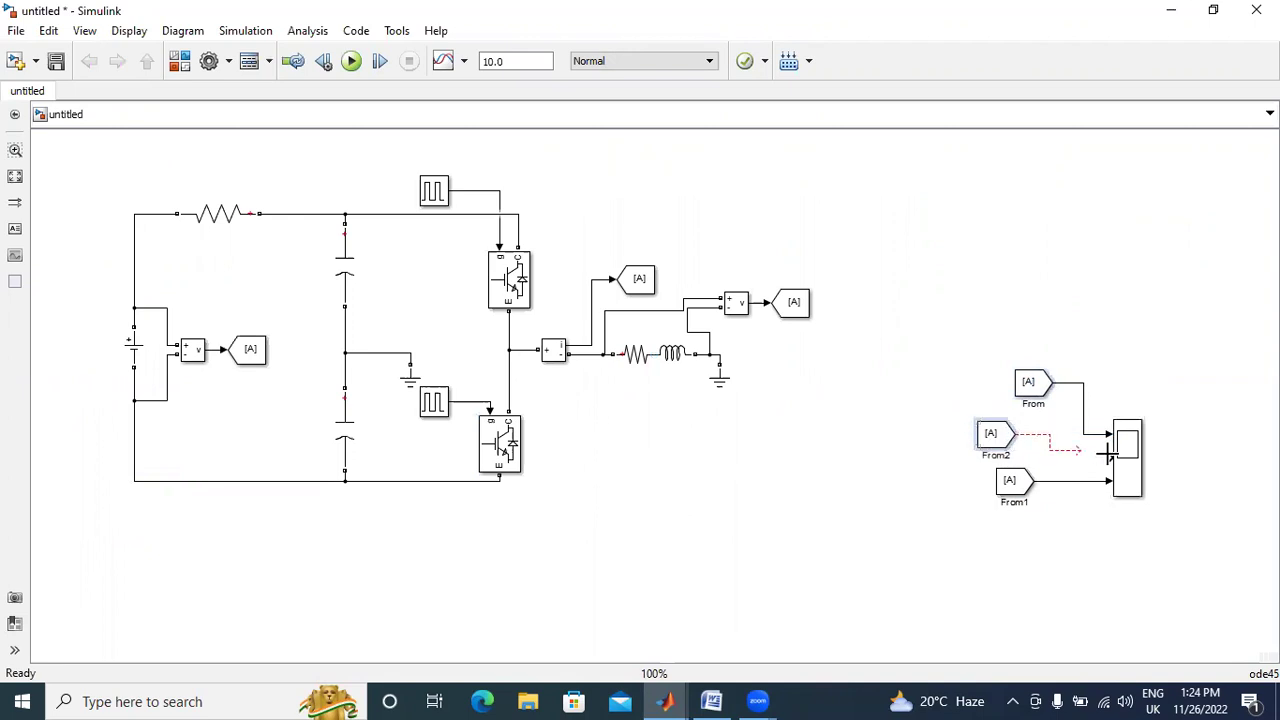
{"action": "left_click", "coordinate": [352, 338]}
{"action": "left_click", "coordinate": [250, 350]}
- Retag the source-voltage Goto block as VS
{"action": "double_click", "coordinate": [250, 350]}
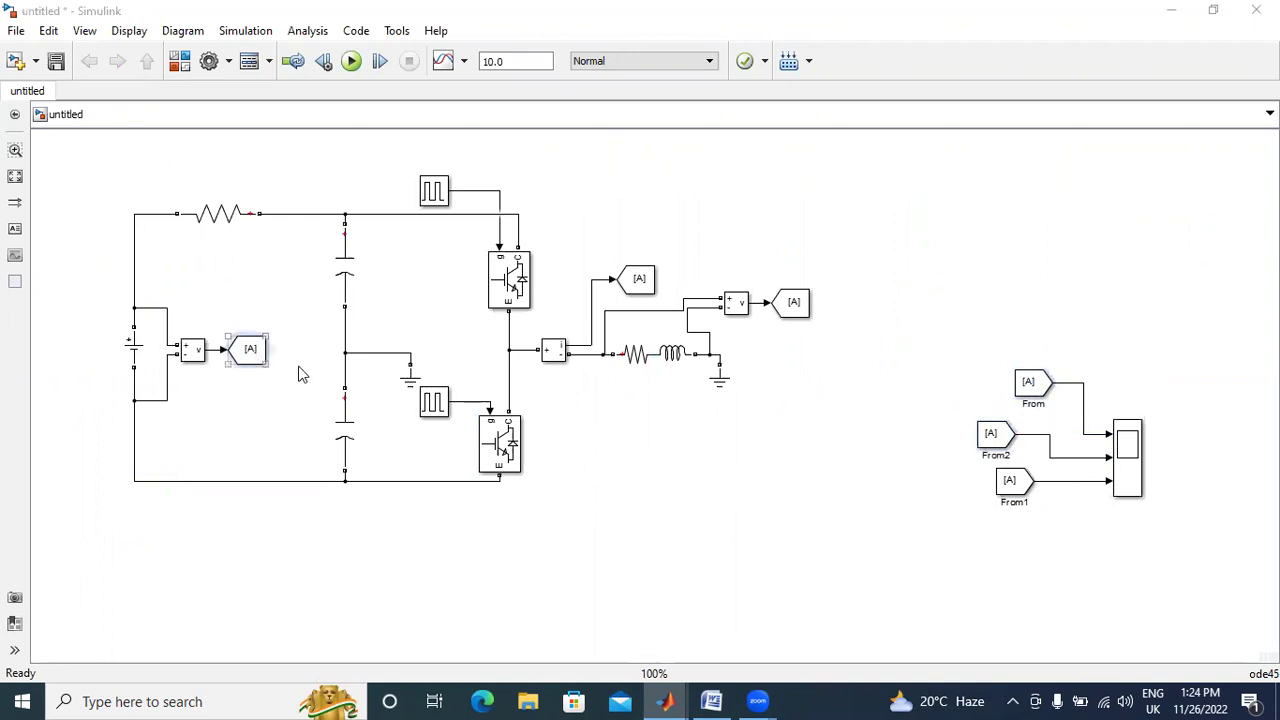
{"action": "key", "text": "BackSpace"}
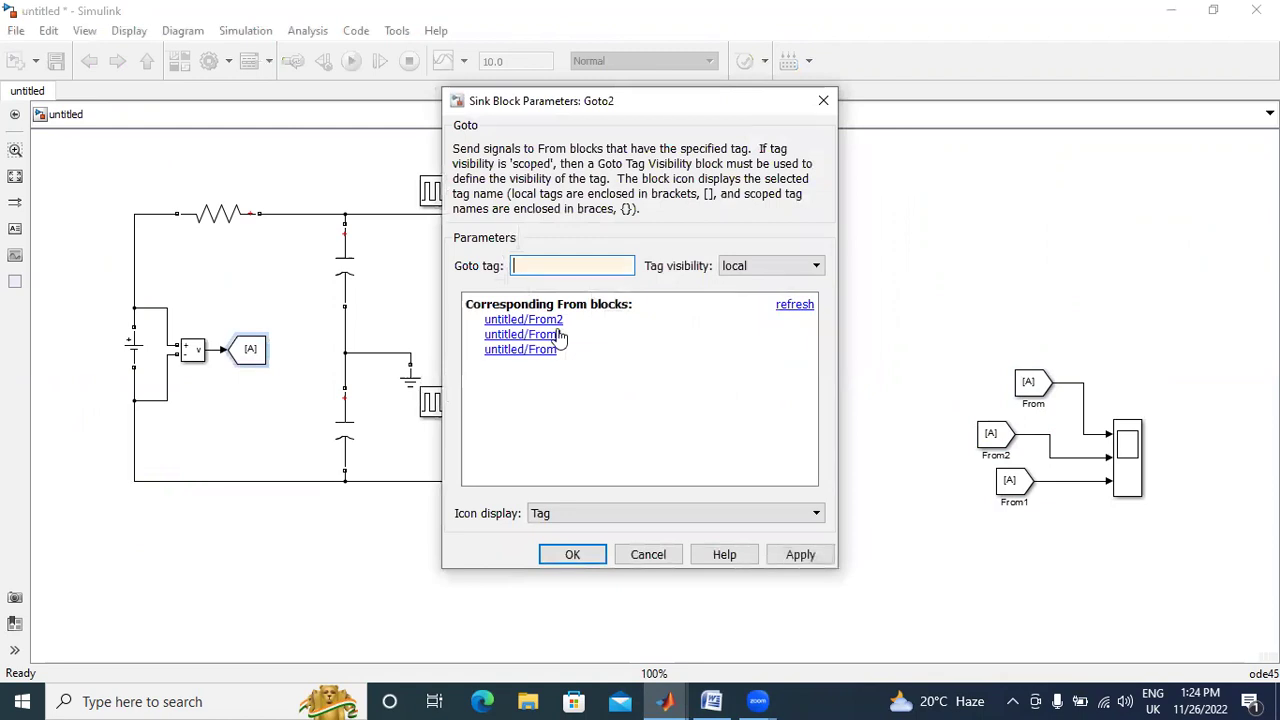
{"action": "type", "text": "VA"}
{"action": "type", "text": "S"}
{"action": "left_click", "coordinate": [791, 555]}
{"action": "left_click", "coordinate": [575, 556]}
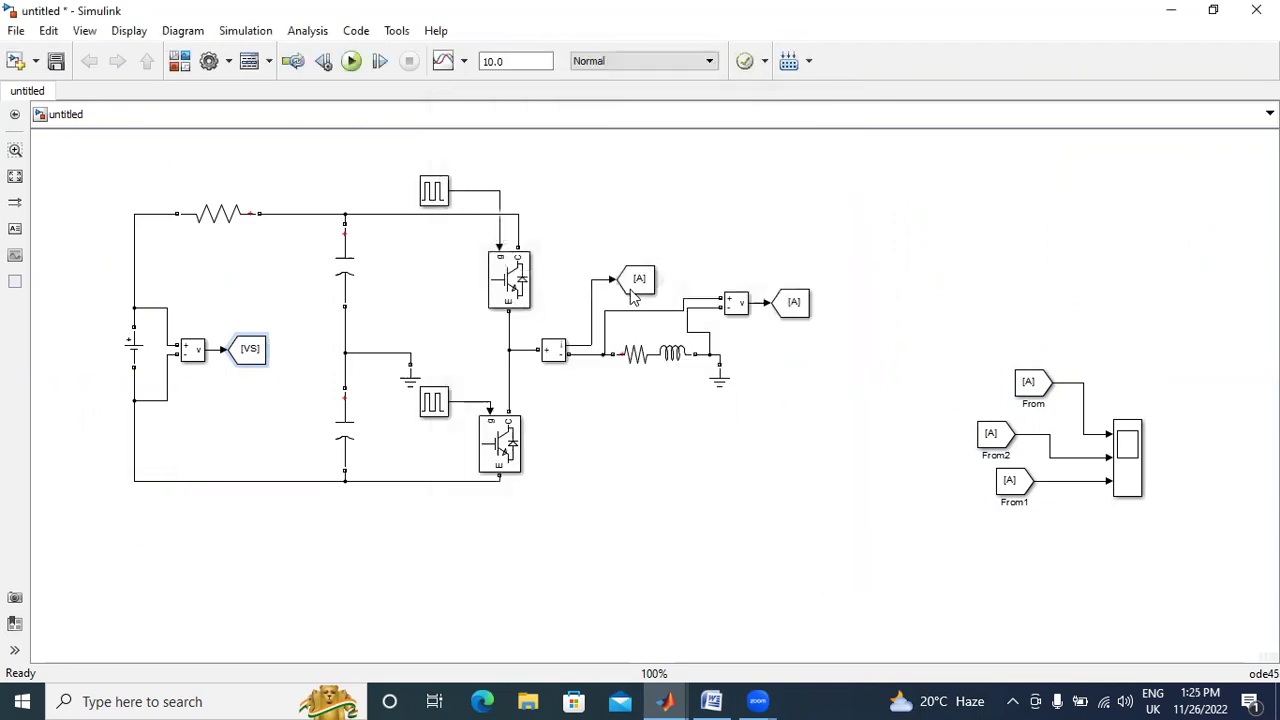
- Retag the load-current Goto block as I0
{"action": "double_click", "coordinate": [641, 292]}
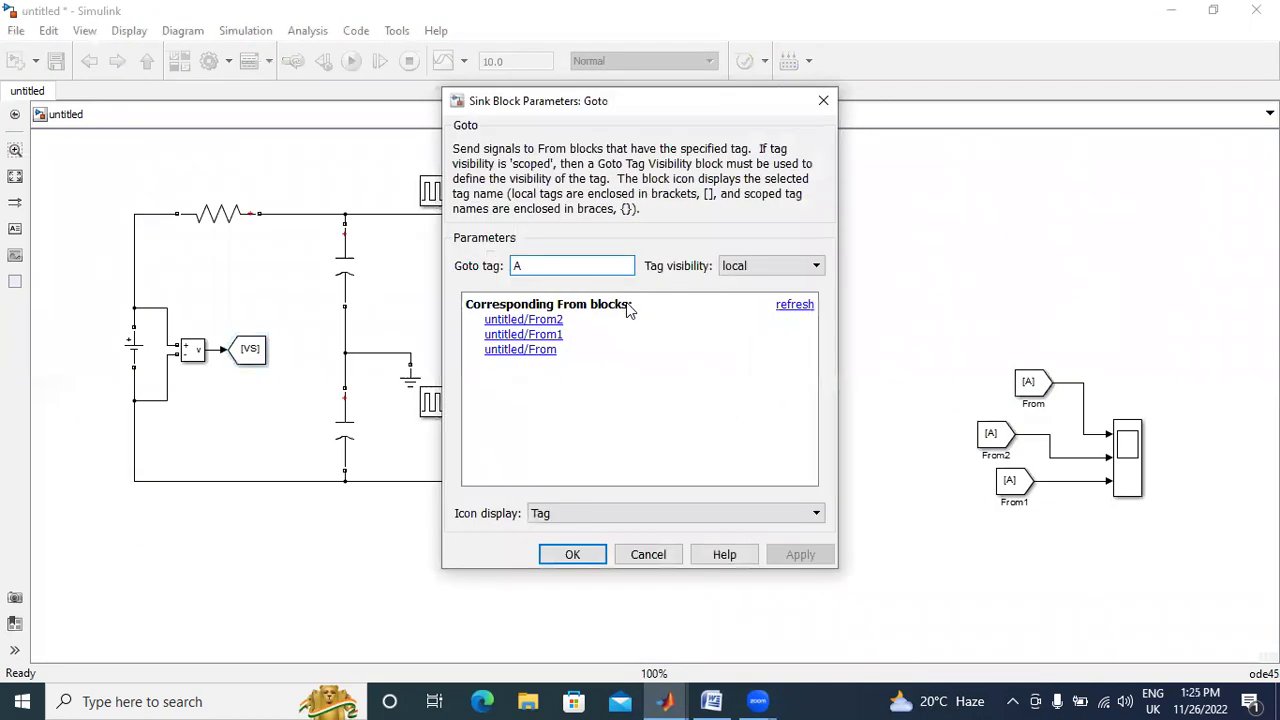
{"action": "key", "text": "BackSpace"}
{"action": "type", "text": "0"}
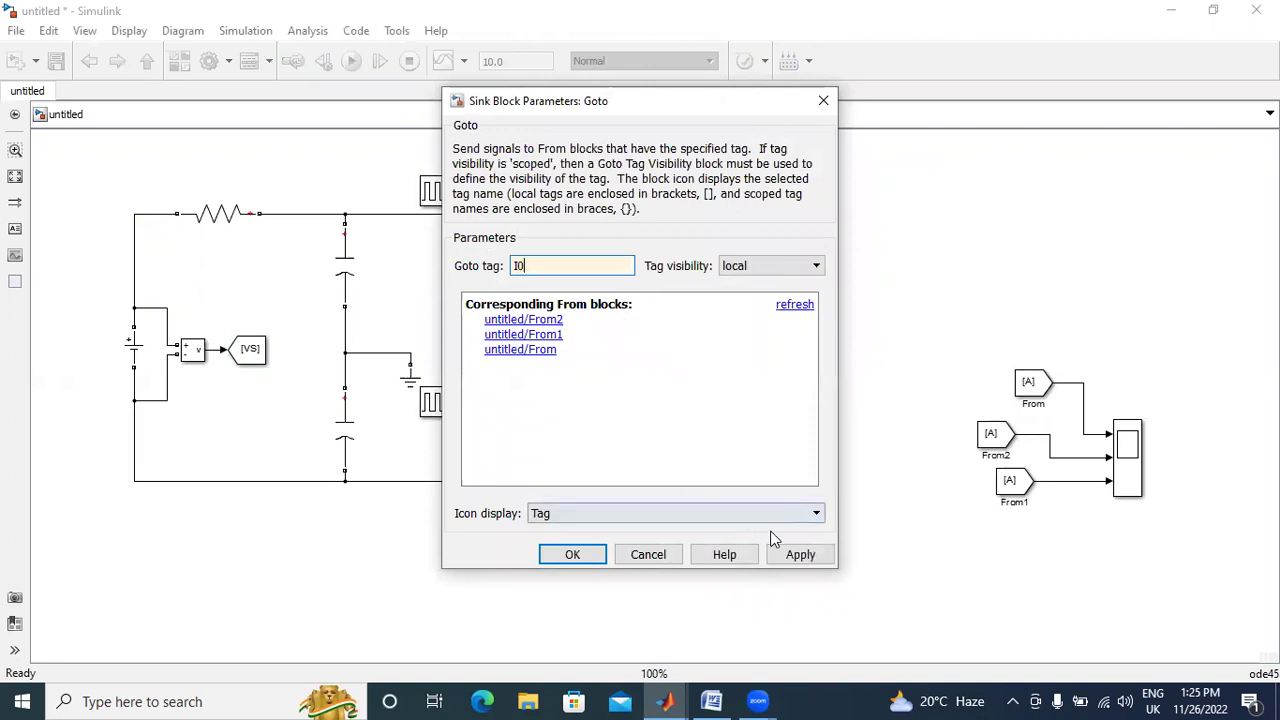
{"action": "left_click", "coordinate": [800, 554]}
{"action": "left_click", "coordinate": [578, 554]}
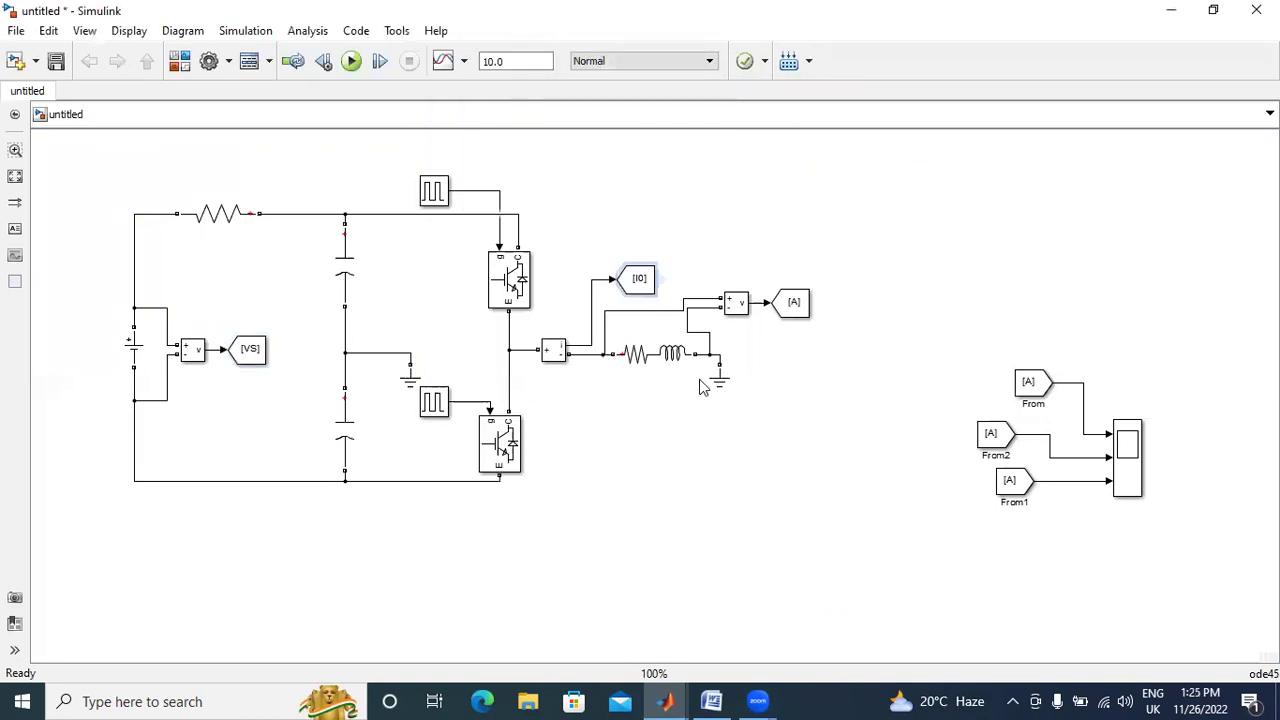
- Retag the load-voltage Goto block as V0
{"action": "double_click", "coordinate": [792, 303]}
{"action": "key", "text": "BackSpace"}
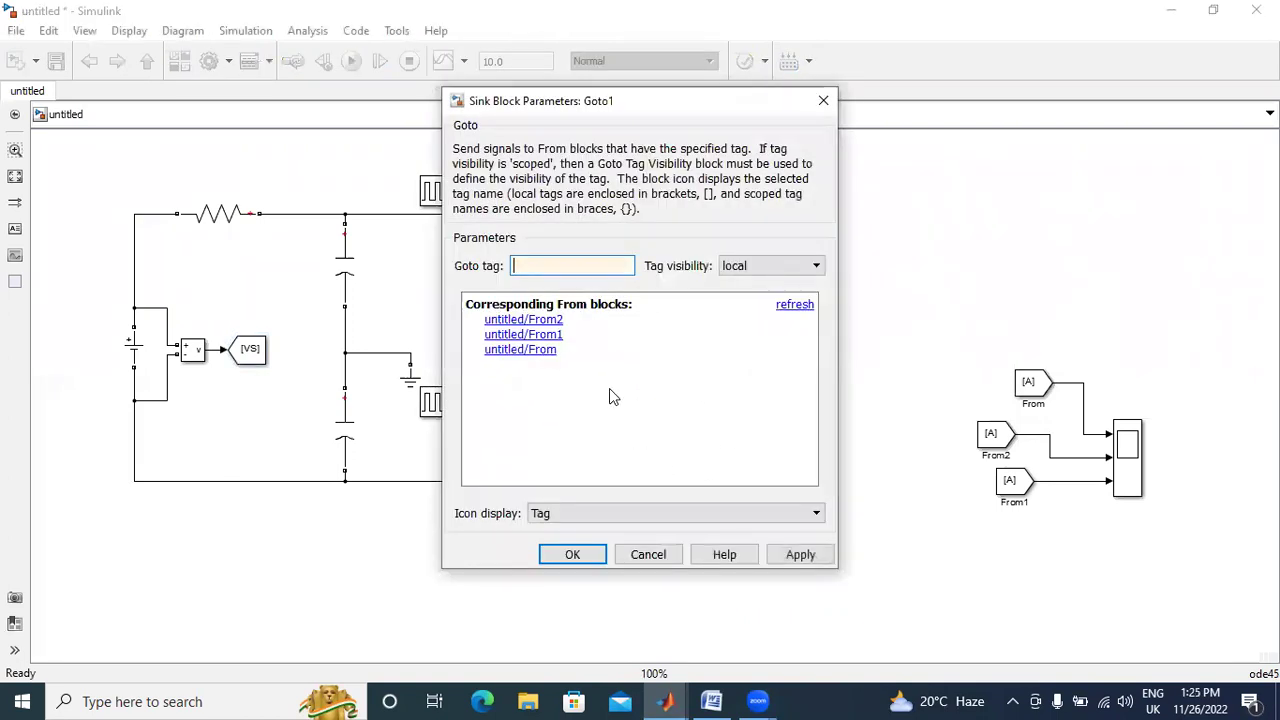
{"action": "type", "text": "V0"}
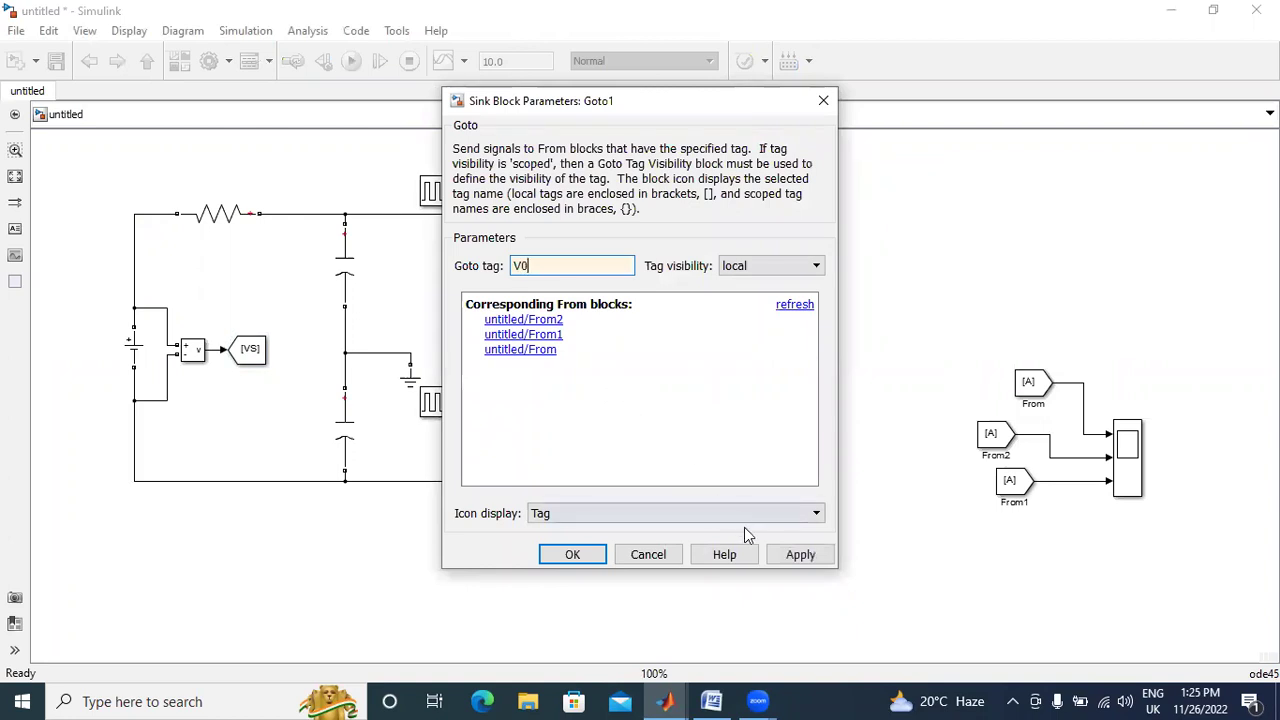
{"action": "left_click", "coordinate": [800, 554]}
{"action": "left_click", "coordinate": [590, 554]}
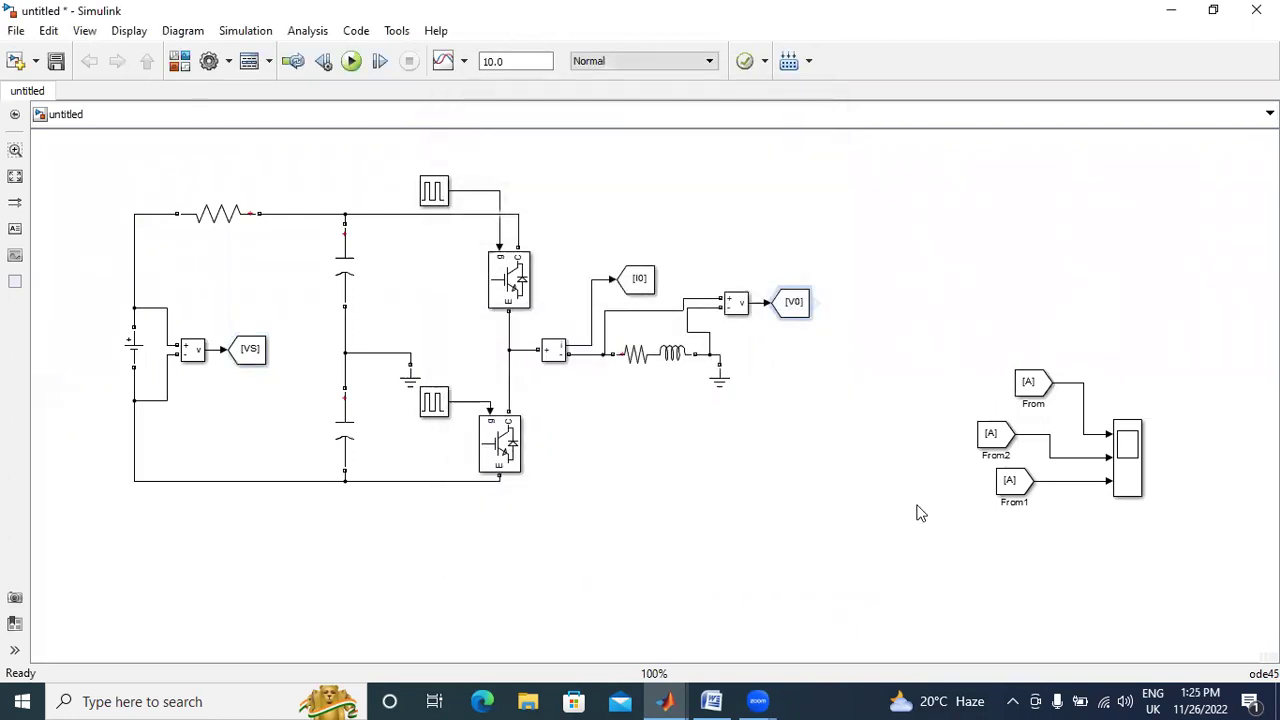
- Set the top From block's Goto tag to VS
{"action": "double_click", "coordinate": [1030, 383]}
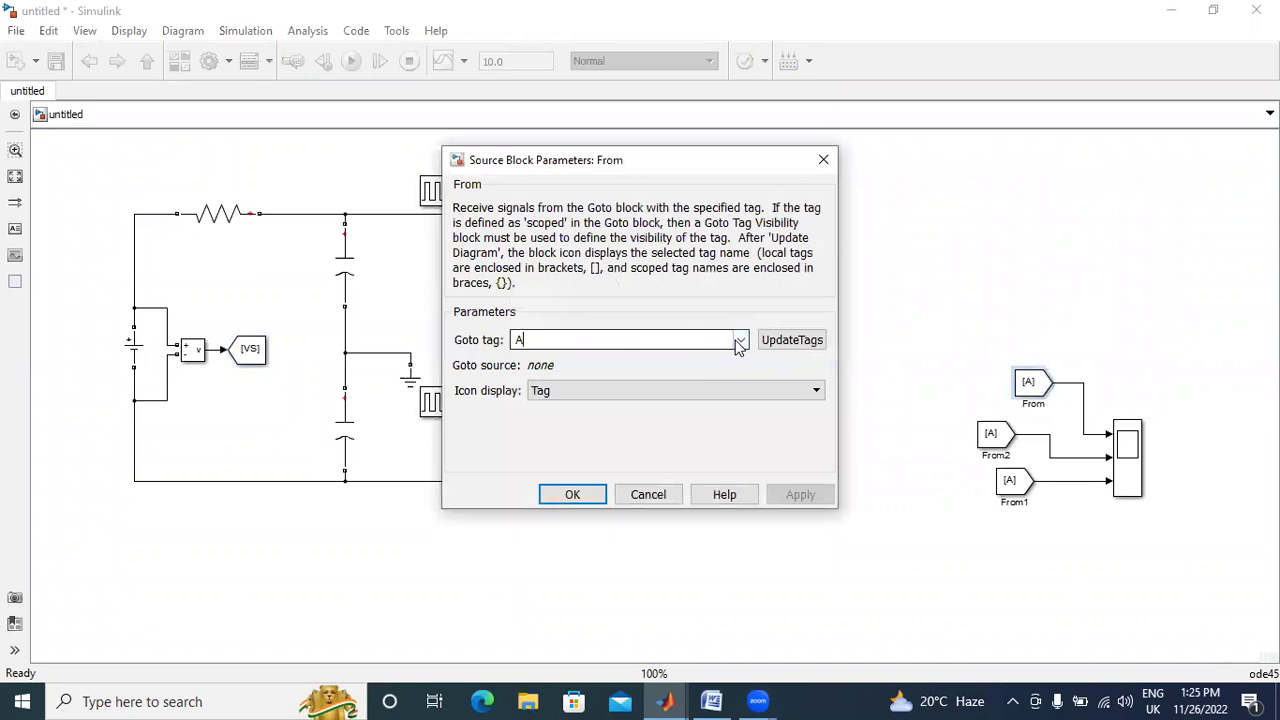
{"action": "left_click", "coordinate": [740, 340]}
{"action": "left_click", "coordinate": [695, 388]}
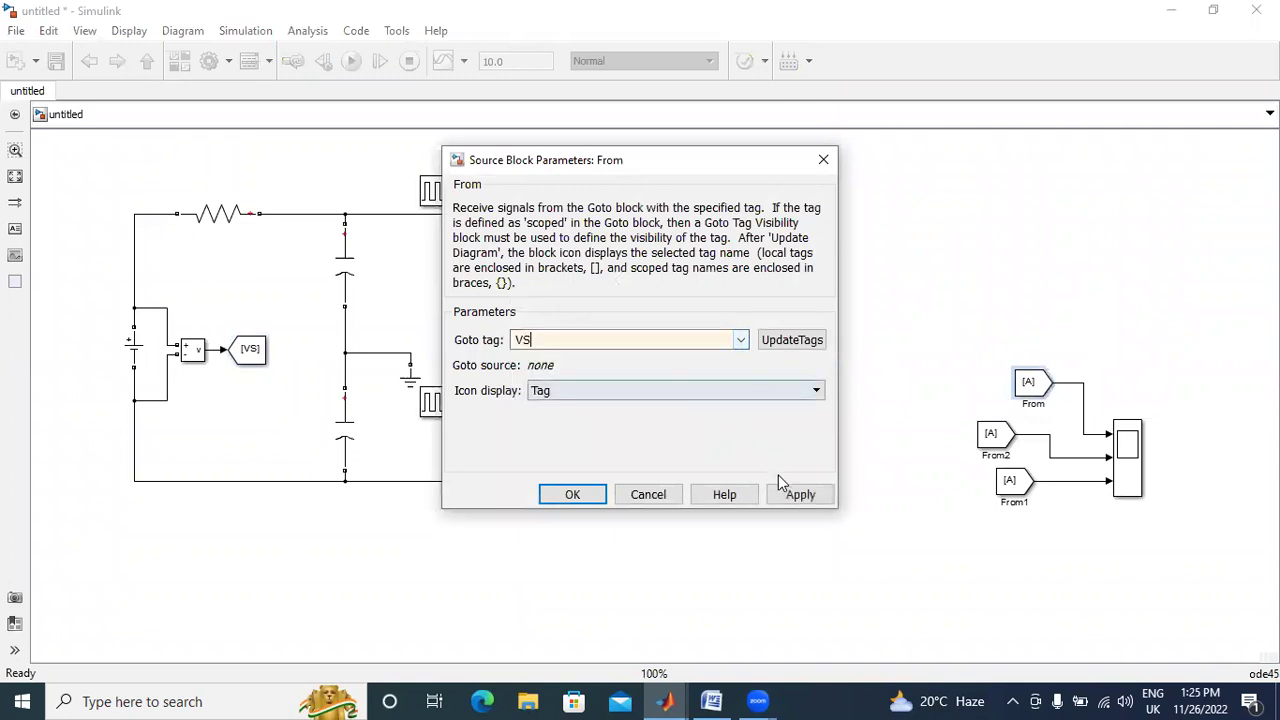
{"action": "left_click", "coordinate": [800, 494]}
{"action": "left_click", "coordinate": [572, 494]}
- Set the From2 block's Goto tag to V0
{"action": "double_click", "coordinate": [994, 434]}
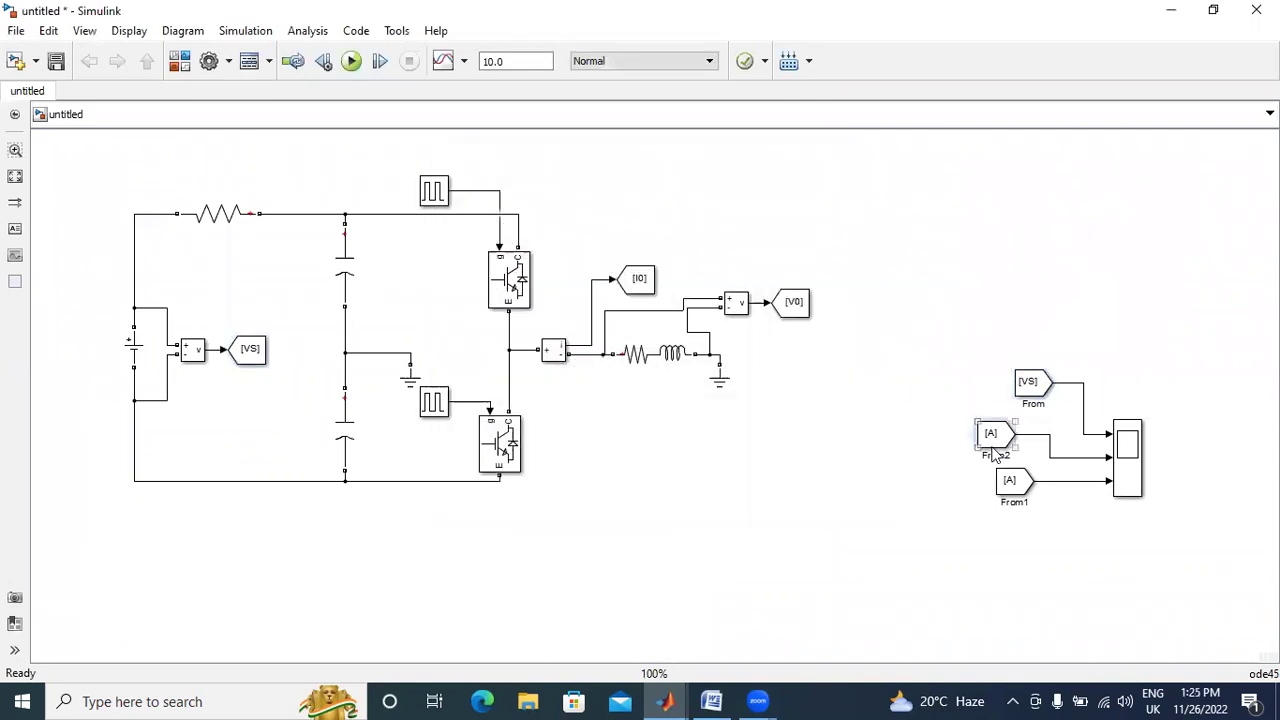
{"action": "left_click", "coordinate": [741, 340]}
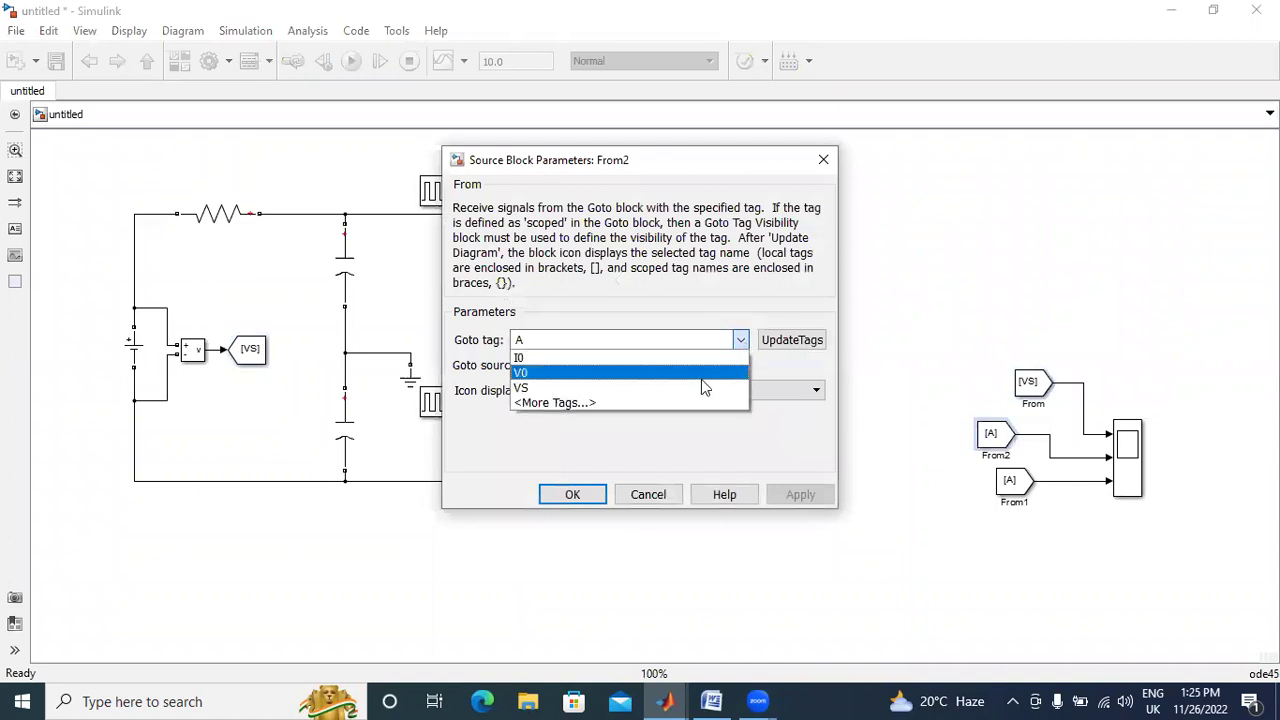
{"action": "left_click", "coordinate": [700, 357]}
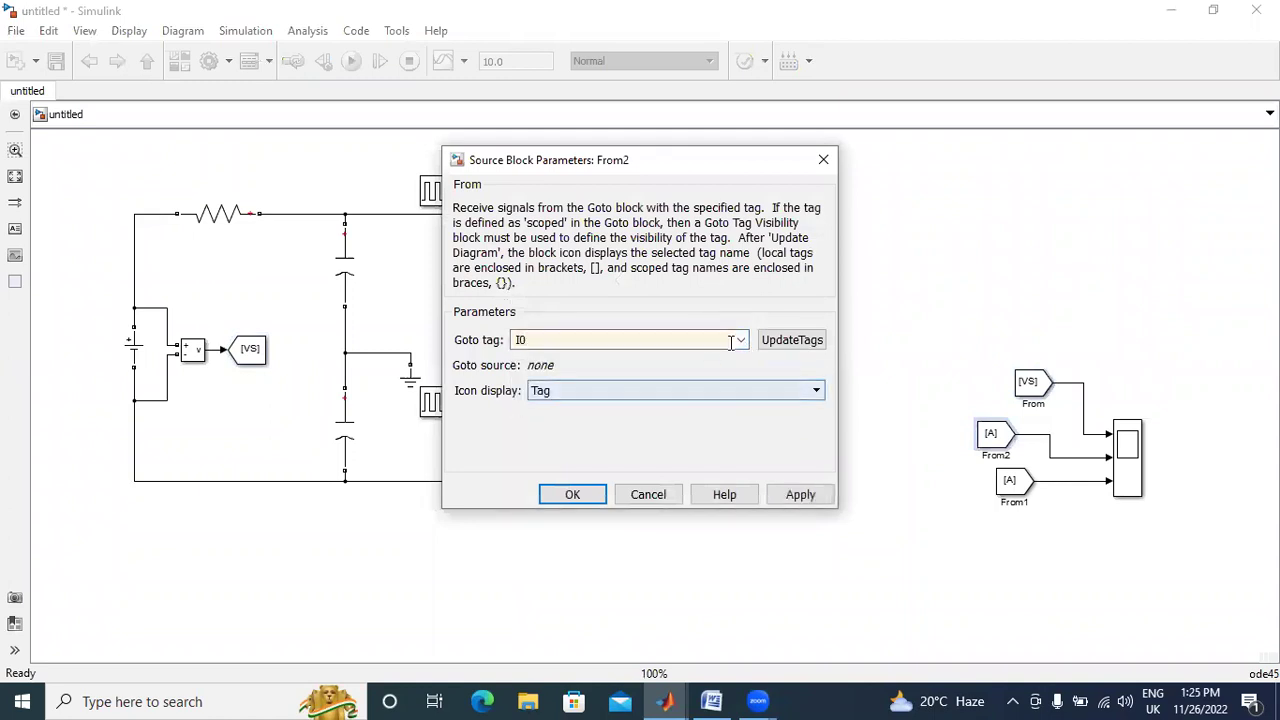
{"action": "left_click", "coordinate": [741, 340]}
{"action": "left_click", "coordinate": [716, 371]}
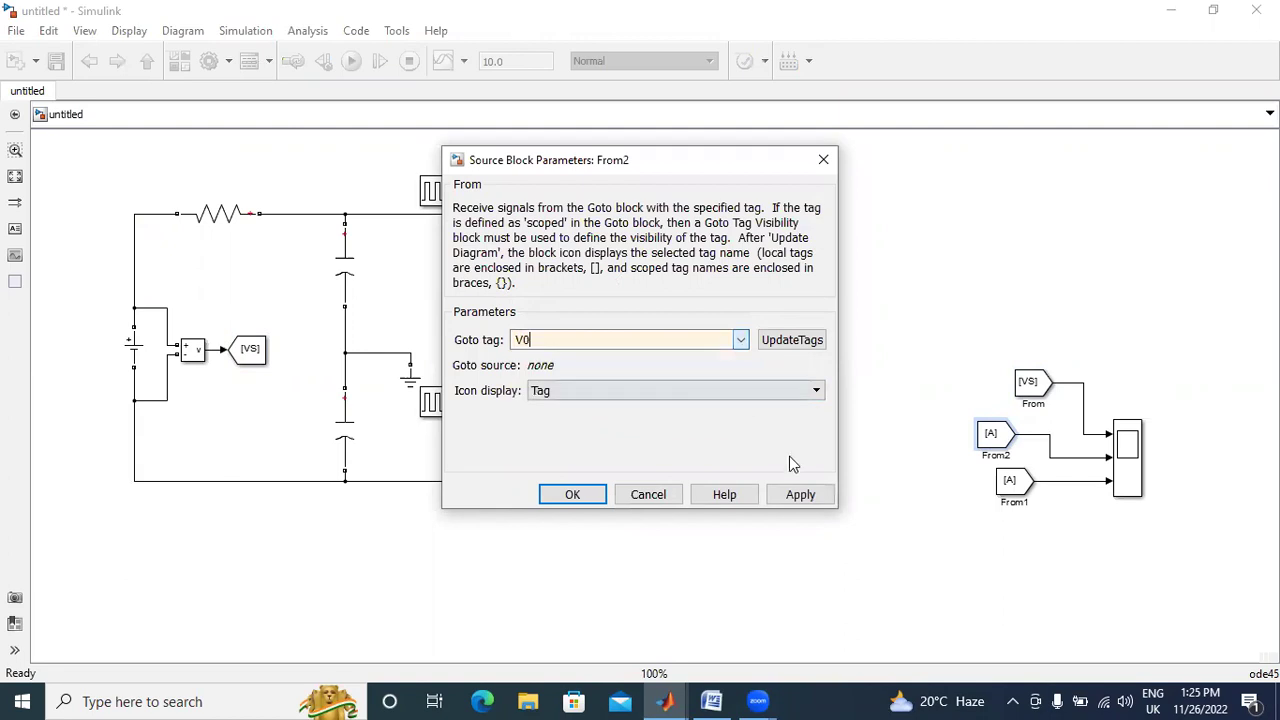
{"action": "left_click", "coordinate": [800, 494]}
{"action": "left_click", "coordinate": [572, 494]}
- Set the From1 block's Goto tag to I0
{"action": "double_click", "coordinate": [1010, 481]}
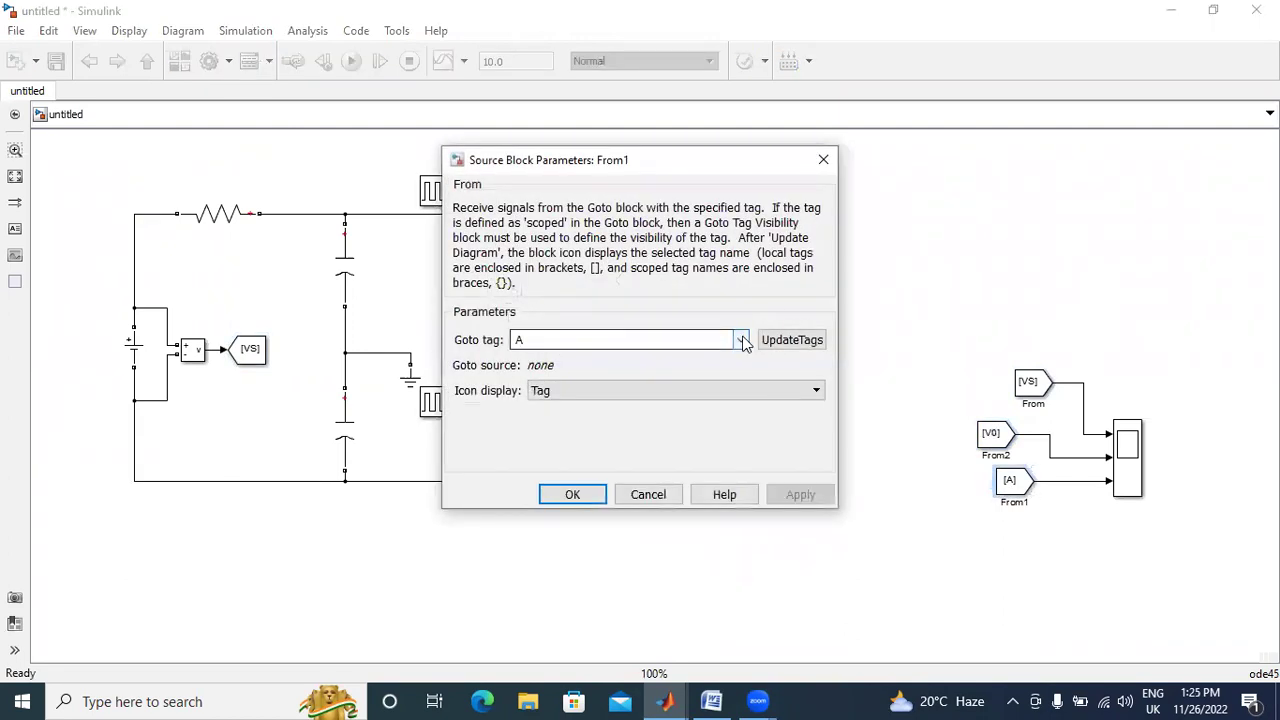
{"action": "left_click", "coordinate": [741, 340]}
{"action": "left_click", "coordinate": [698, 355]}
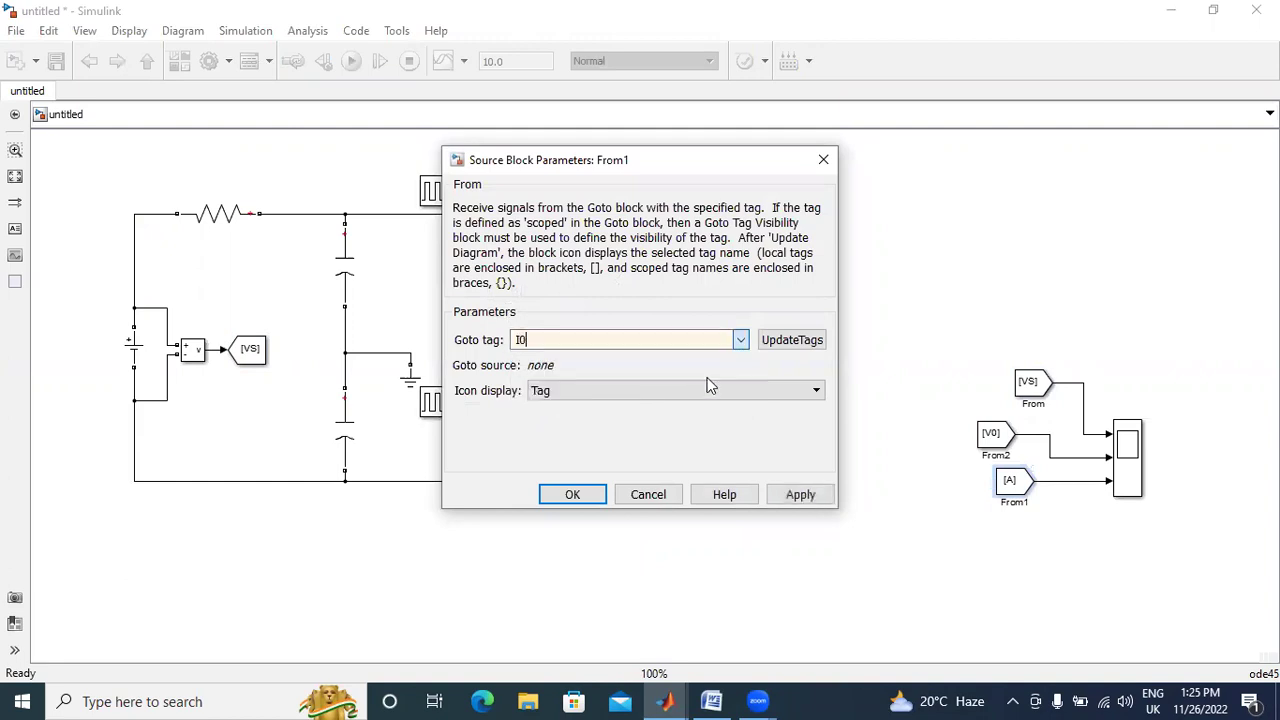
{"action": "left_click", "coordinate": [800, 495]}
{"action": "left_click", "coordinate": [572, 494]}
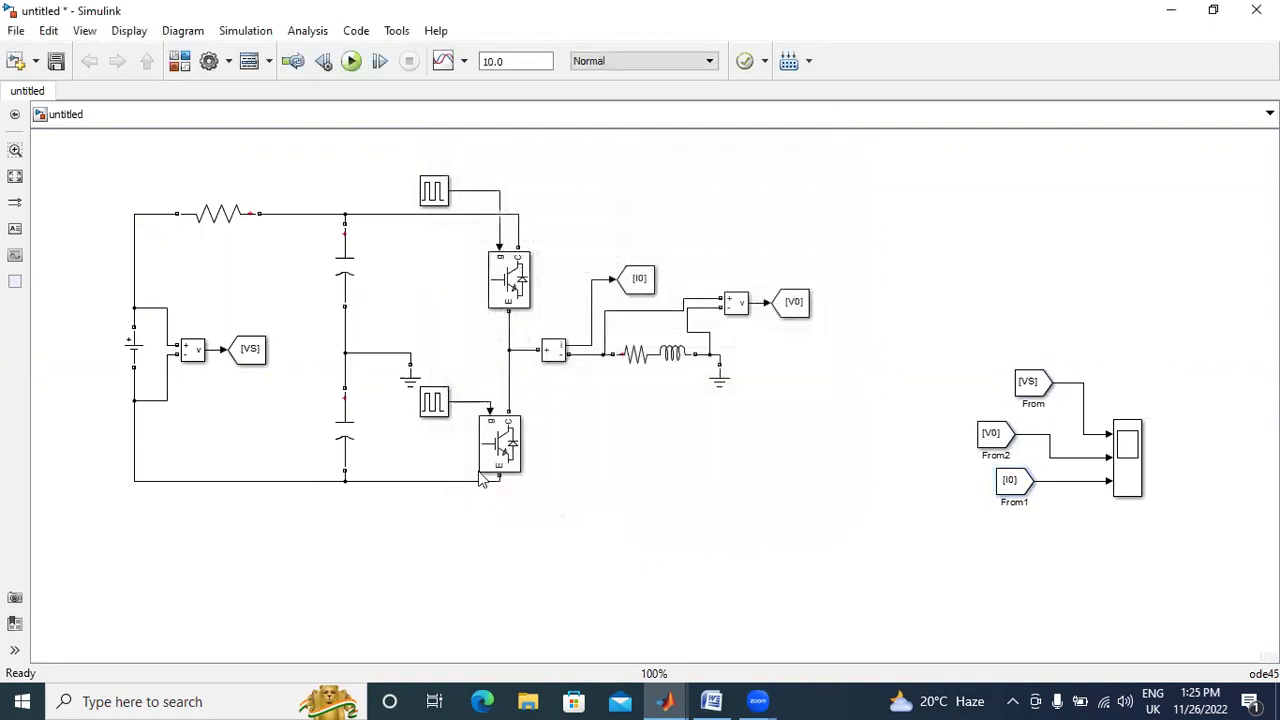
- Leave the DC source at 100 V and set the series resistor to 0.001 ohms
{"action": "double_click", "coordinate": [130, 355]}
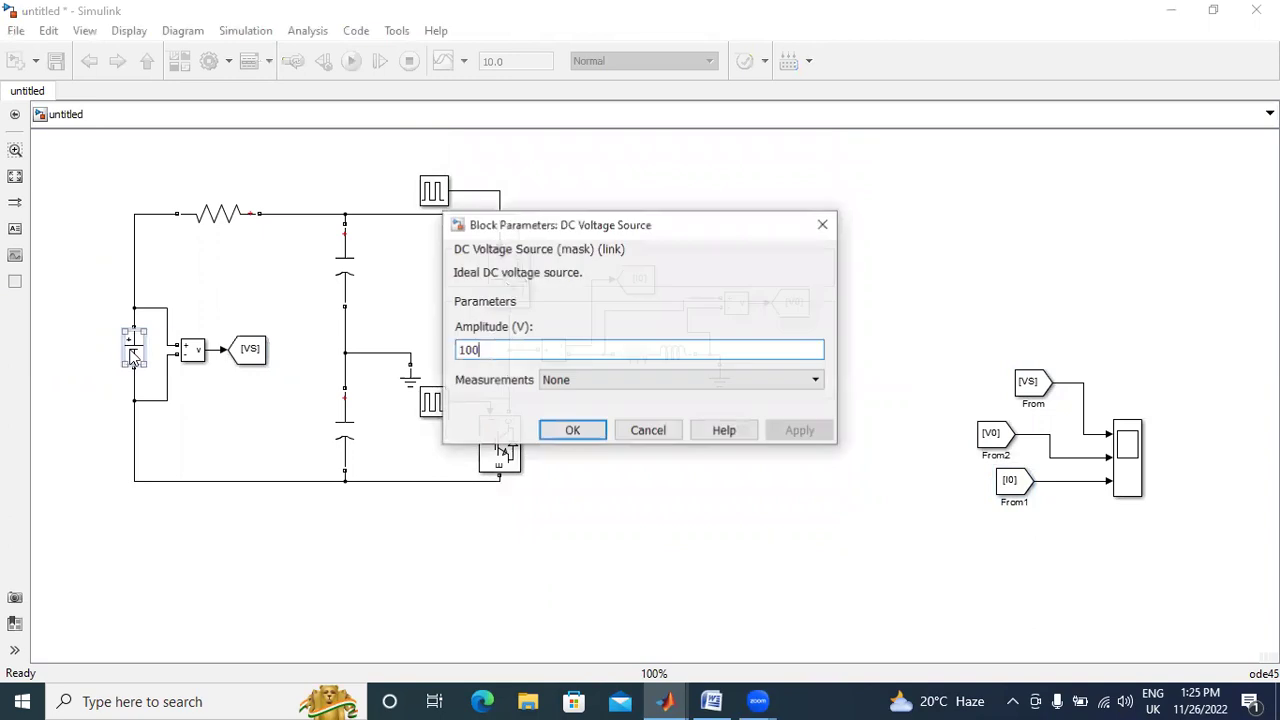
{"action": "left_click", "coordinate": [583, 432]}
{"action": "left_click", "coordinate": [232, 215]}
{"action": "double_click", "coordinate": [232, 215]}
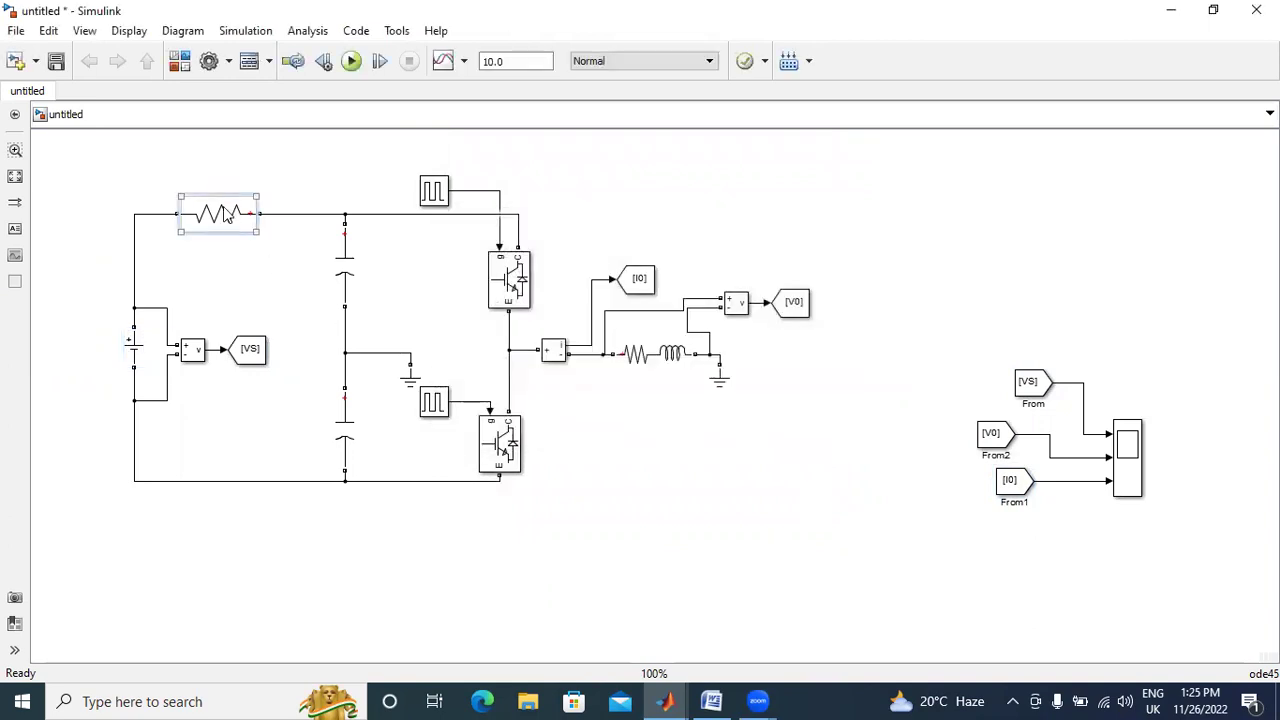
{"action": "double_click", "coordinate": [534, 387]}
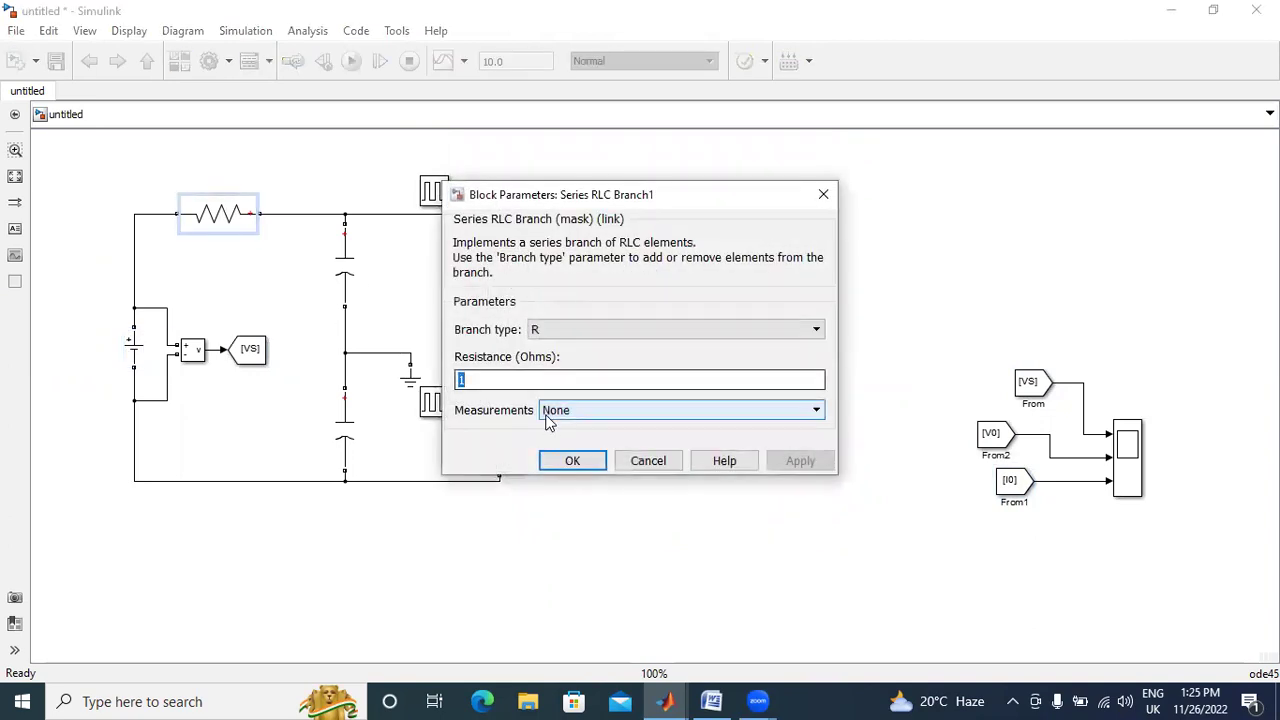
{"action": "type", "text": "0"}
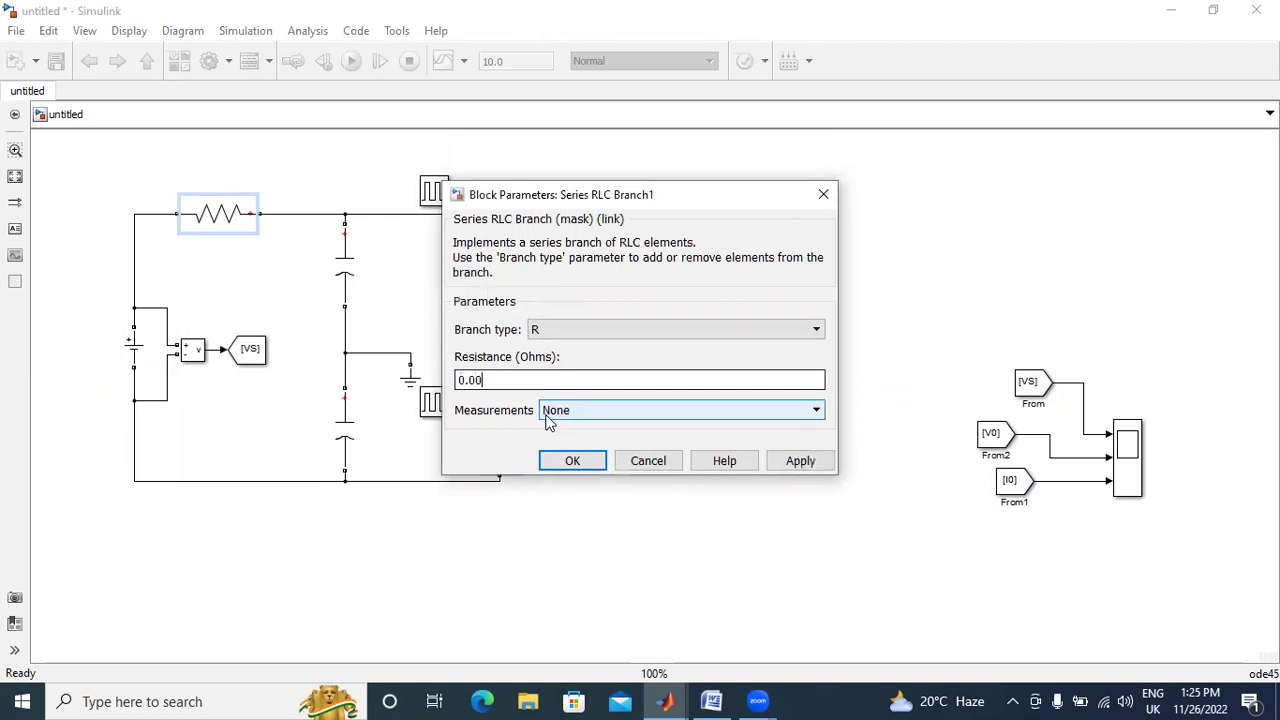
{"action": "type", "text": "1"}
{"action": "left_click", "coordinate": [800, 462]}
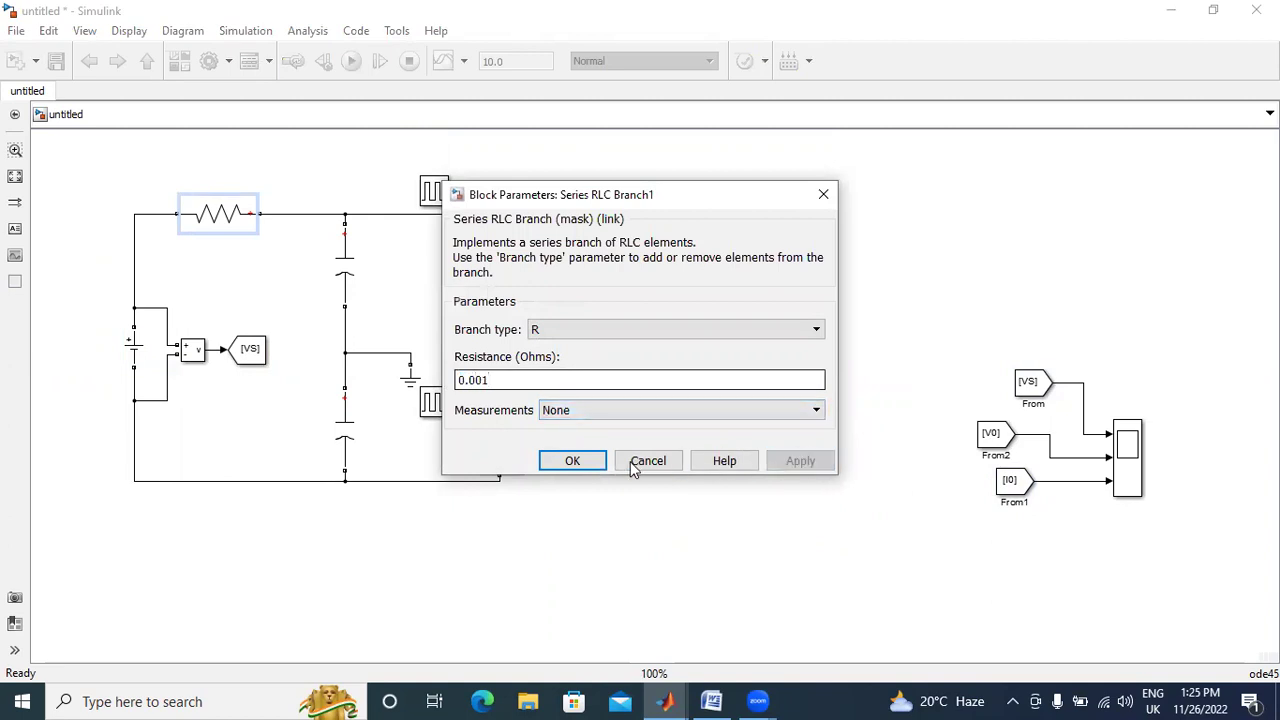
{"action": "left_click", "coordinate": [572, 461]}
- Set the upper capacitor's capacitance to 470e-4 F
{"action": "double_click", "coordinate": [345, 258]}
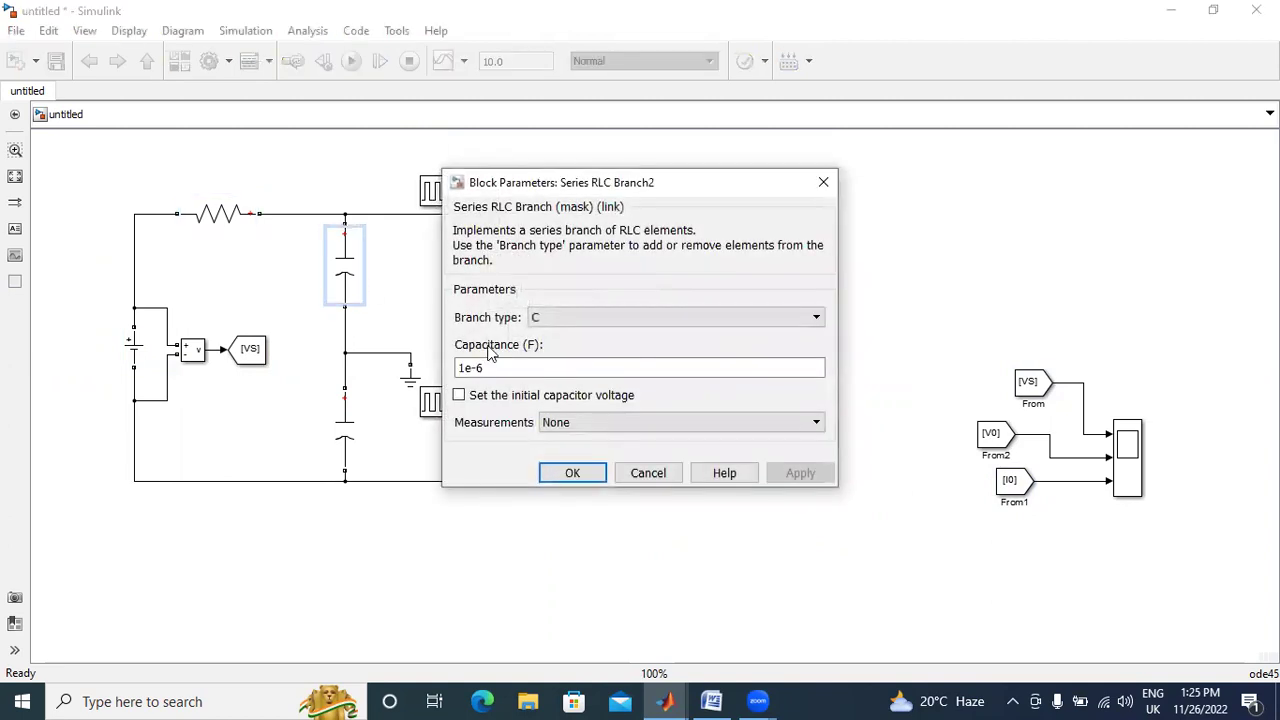
{"action": "double_click", "coordinate": [464, 368]}
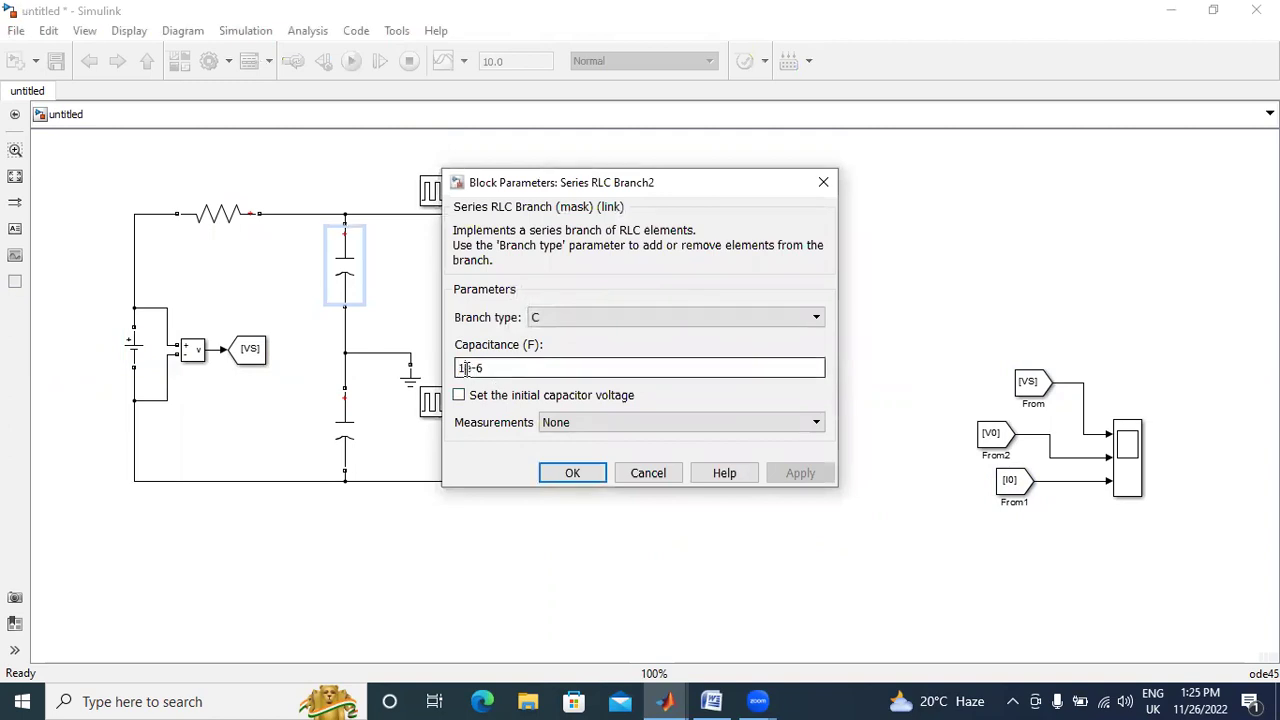
{"action": "key", "text": "Delete"}
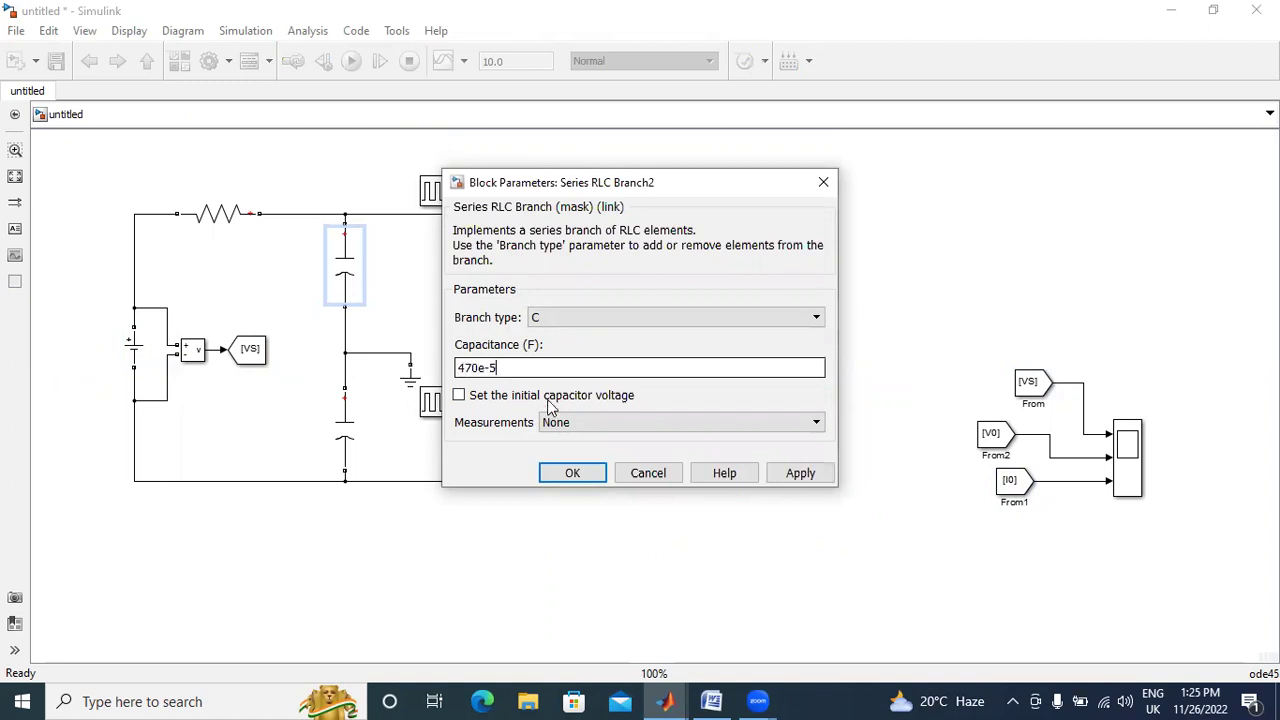
{"action": "left_click", "coordinate": [808, 476]}
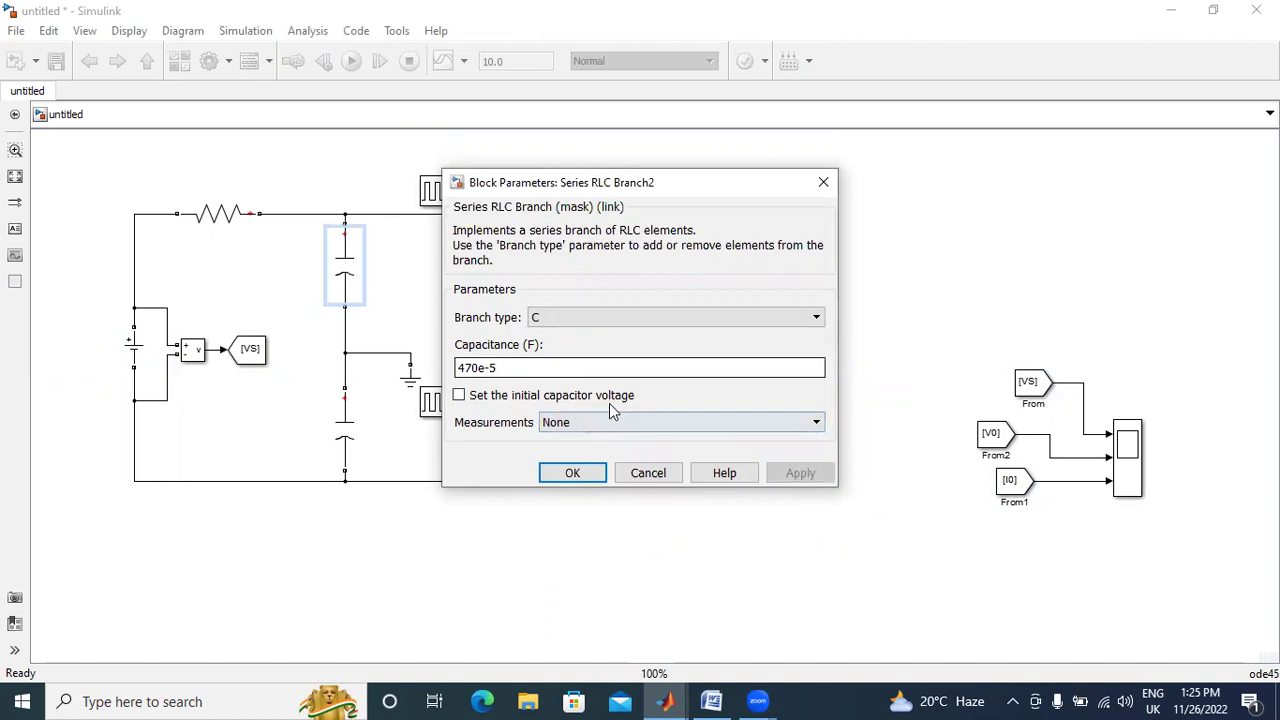
{"action": "left_click", "coordinate": [541, 370]}
{"action": "double_click", "coordinate": [541, 370]}
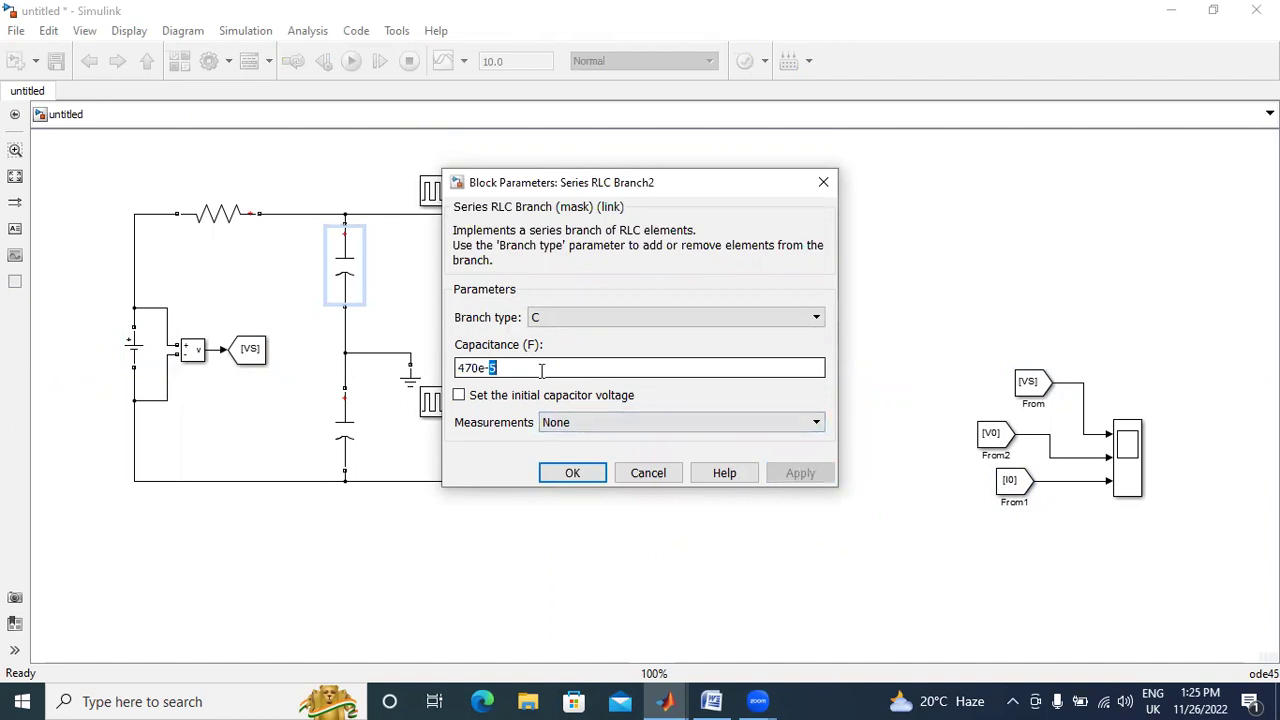
{"action": "type", "text": "4"}
{"action": "left_click", "coordinate": [800, 475]}
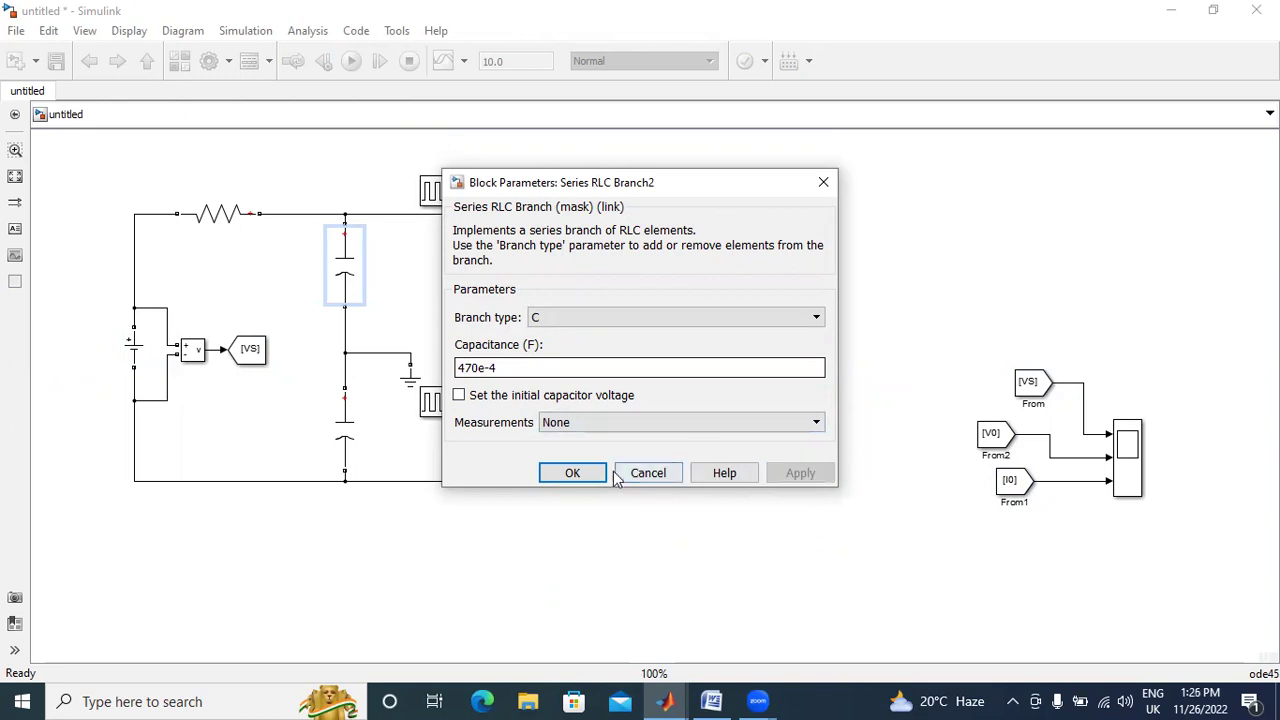
{"action": "left_click", "coordinate": [566, 473]}
- Set the lower capacitor's capacitance to 470e-4 F
{"action": "double_click", "coordinate": [345, 430]}
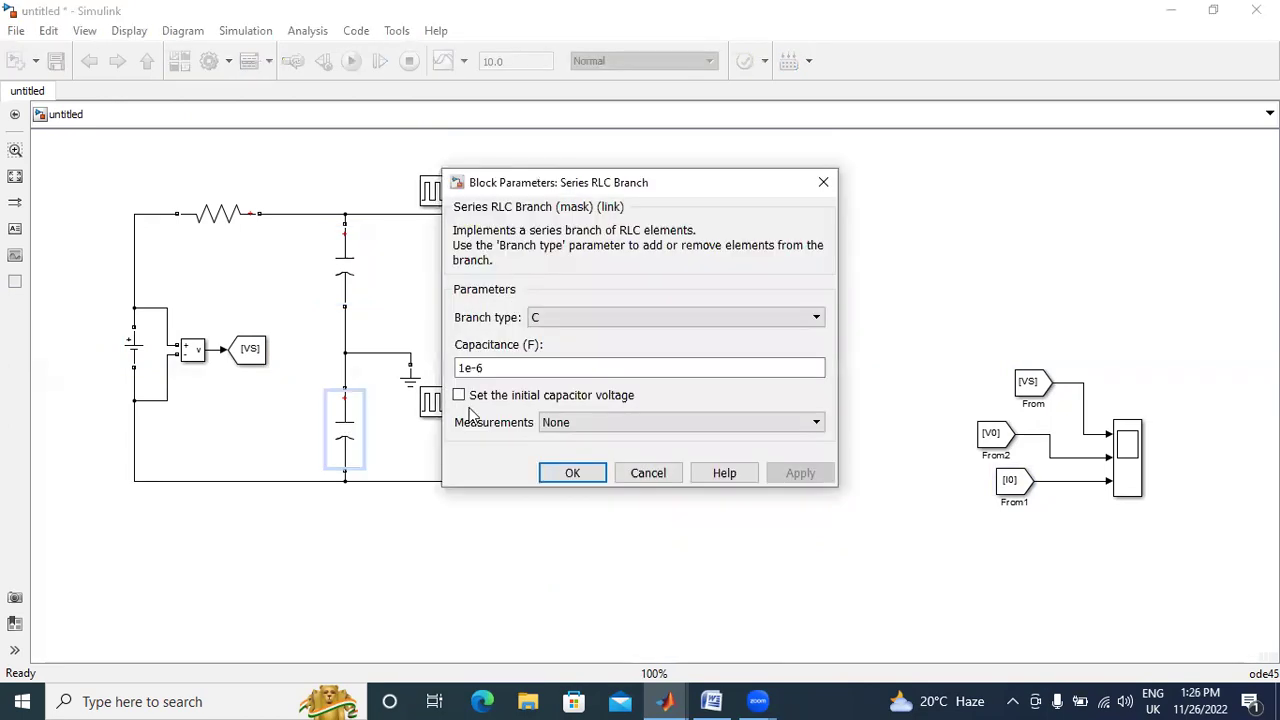
{"action": "left_click", "coordinate": [463, 368]}
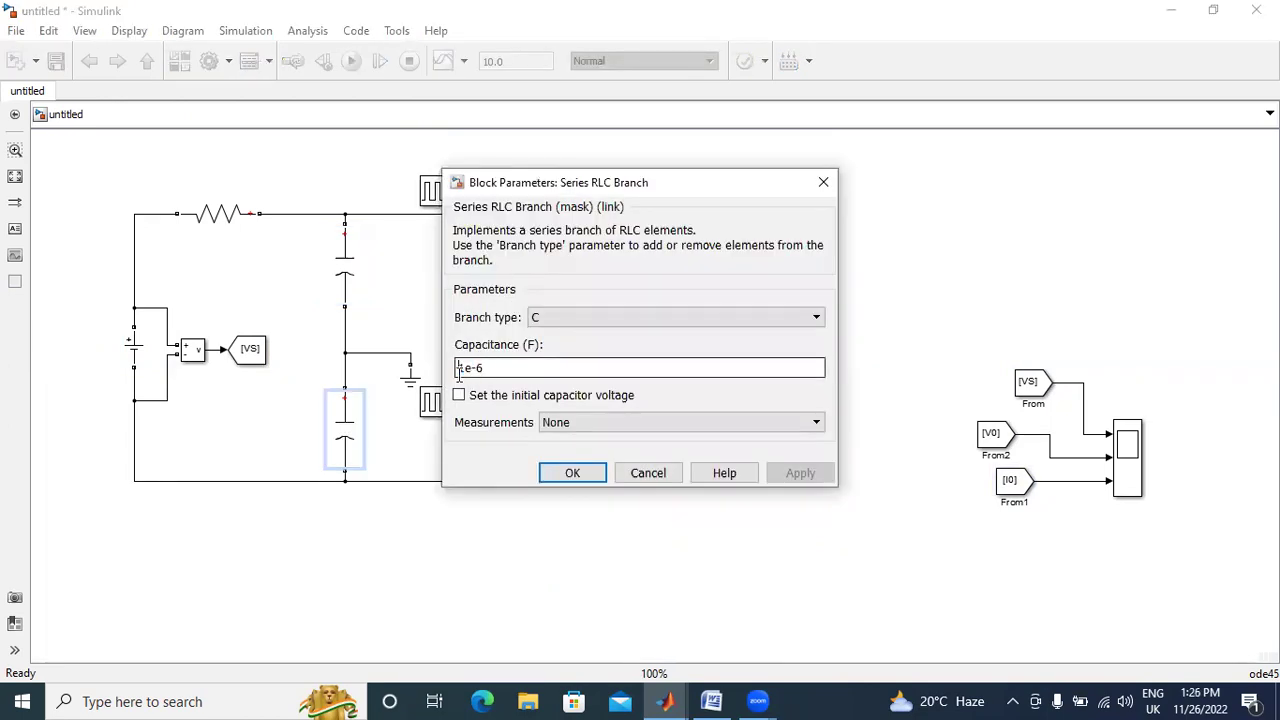
{"action": "key", "text": "BackSpace"}
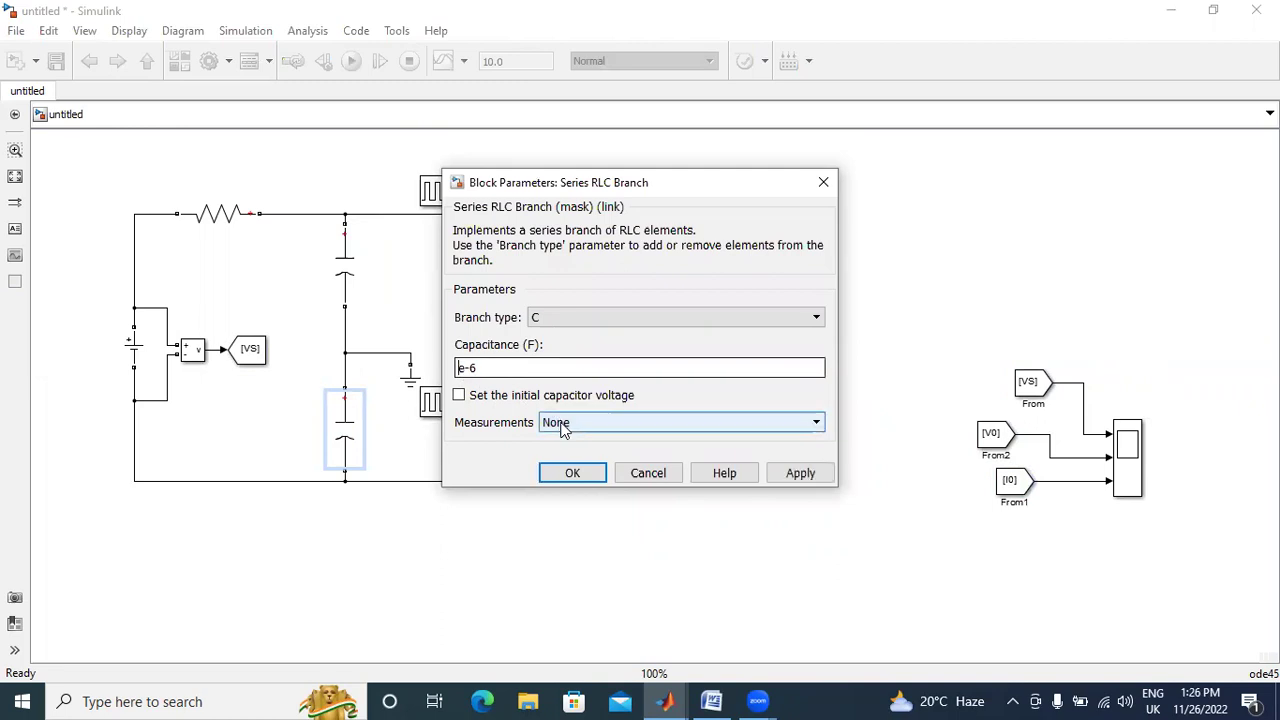
{"action": "type", "text": "470"}
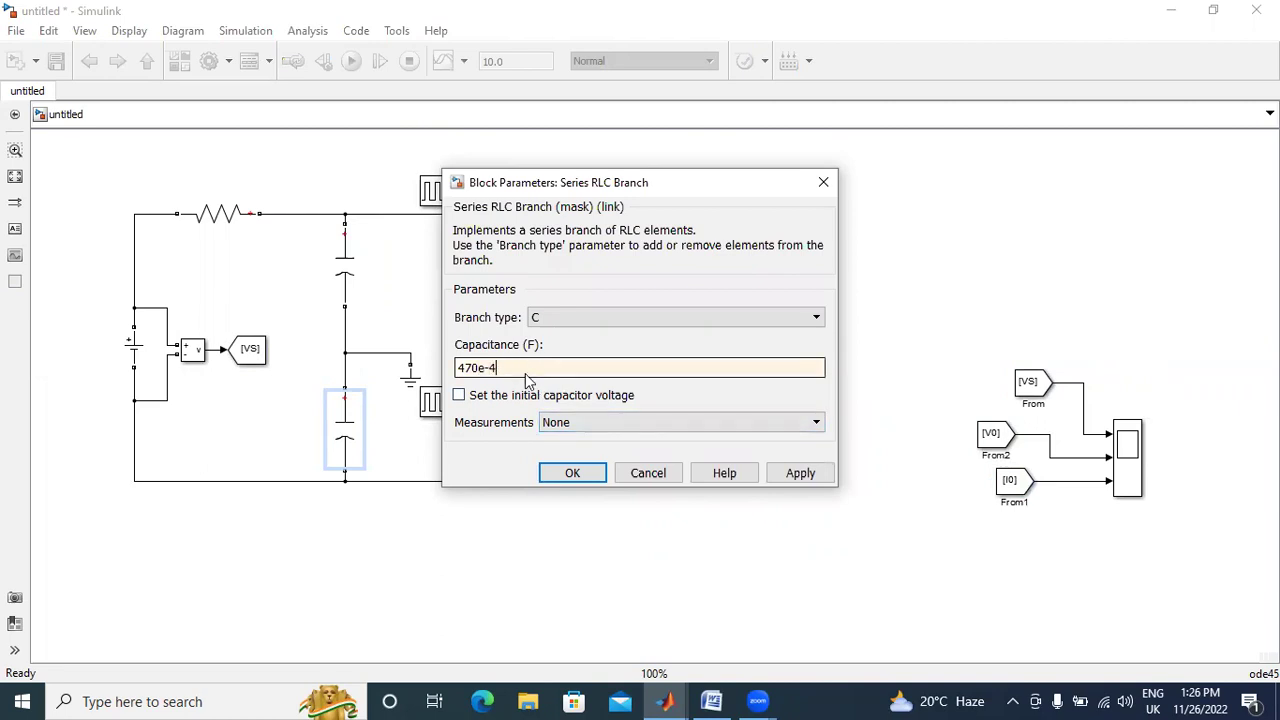
{"action": "left_click", "coordinate": [800, 474]}
{"action": "left_click", "coordinate": [578, 474]}
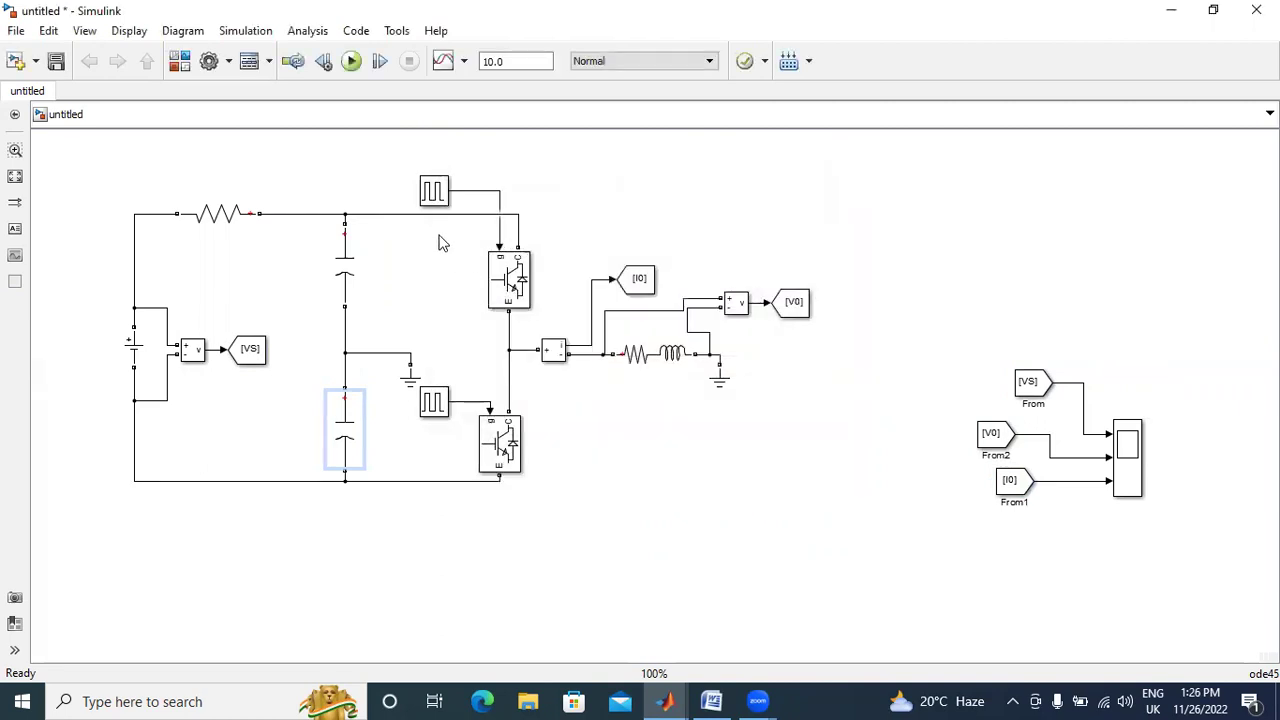
- Give the upper pulse generator a 0.02 s period and 50% pulse width
{"action": "double_click", "coordinate": [443, 204]}
{"action": "scroll", "coordinate": [600, 407], "scroll_direction": "down", "scroll_amount": 3}
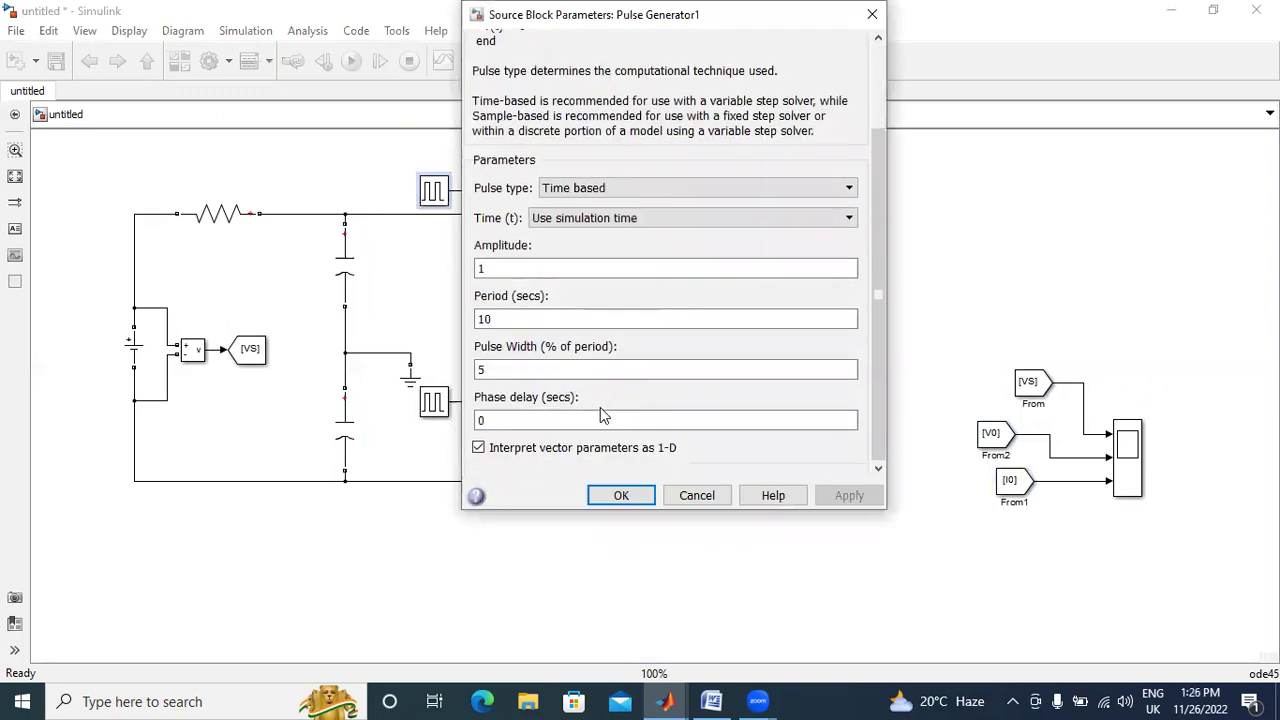
{"action": "double_click", "coordinate": [522, 316]}
{"action": "type", "text": "0"}
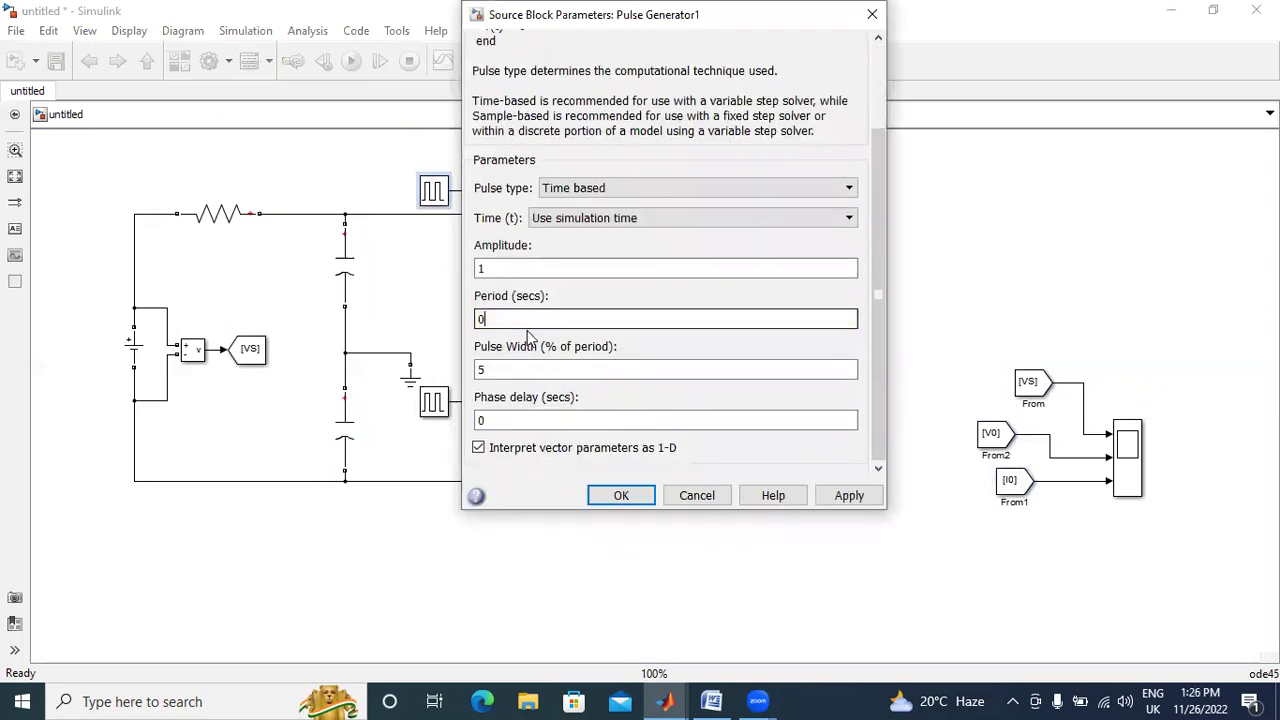
{"action": "type", "text": "2"}
{"action": "key", "text": "Tab"}
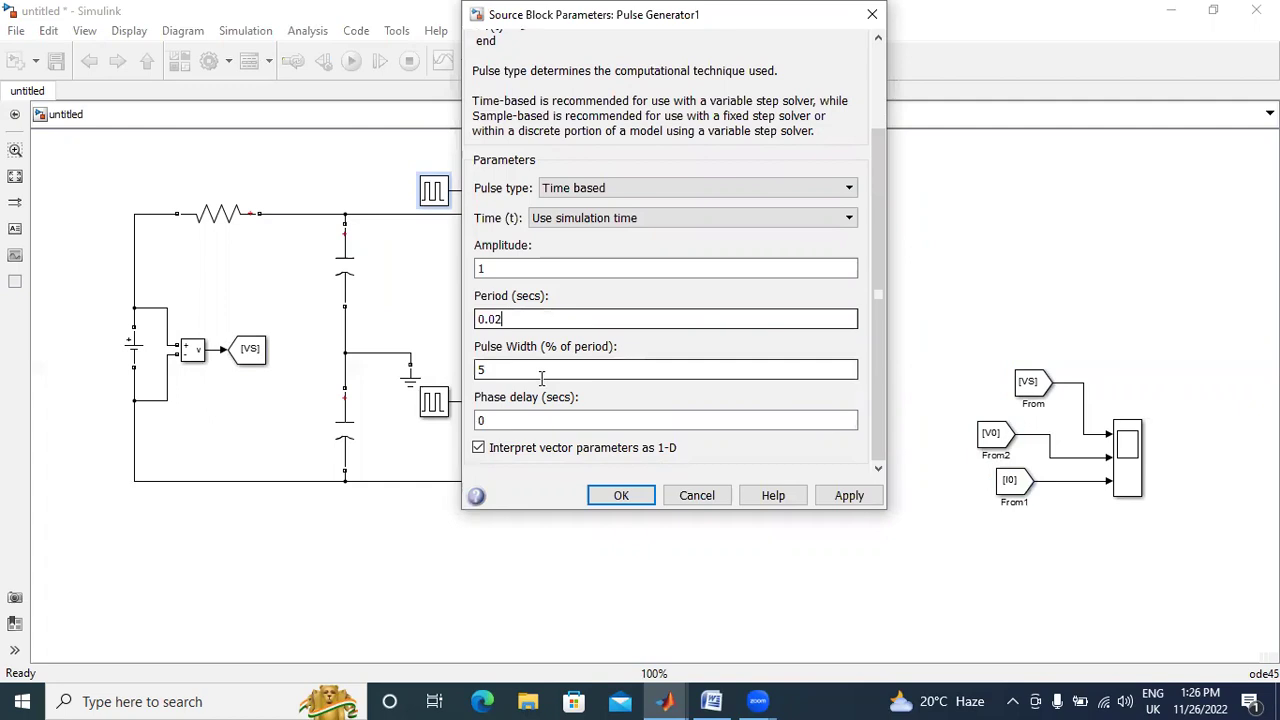
{"action": "key", "text": "Tab"}
{"action": "double_click", "coordinate": [530, 372]}
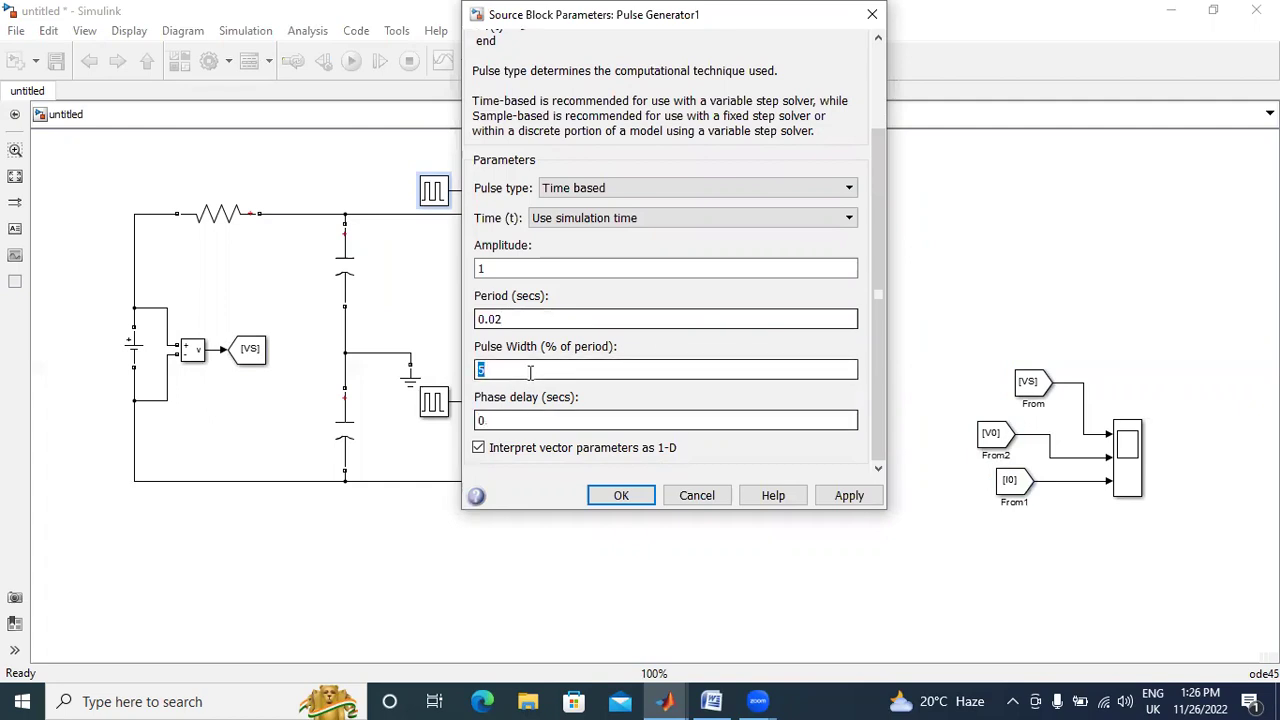
{"action": "type", "text": "50"}
{"action": "left_click", "coordinate": [849, 495]}
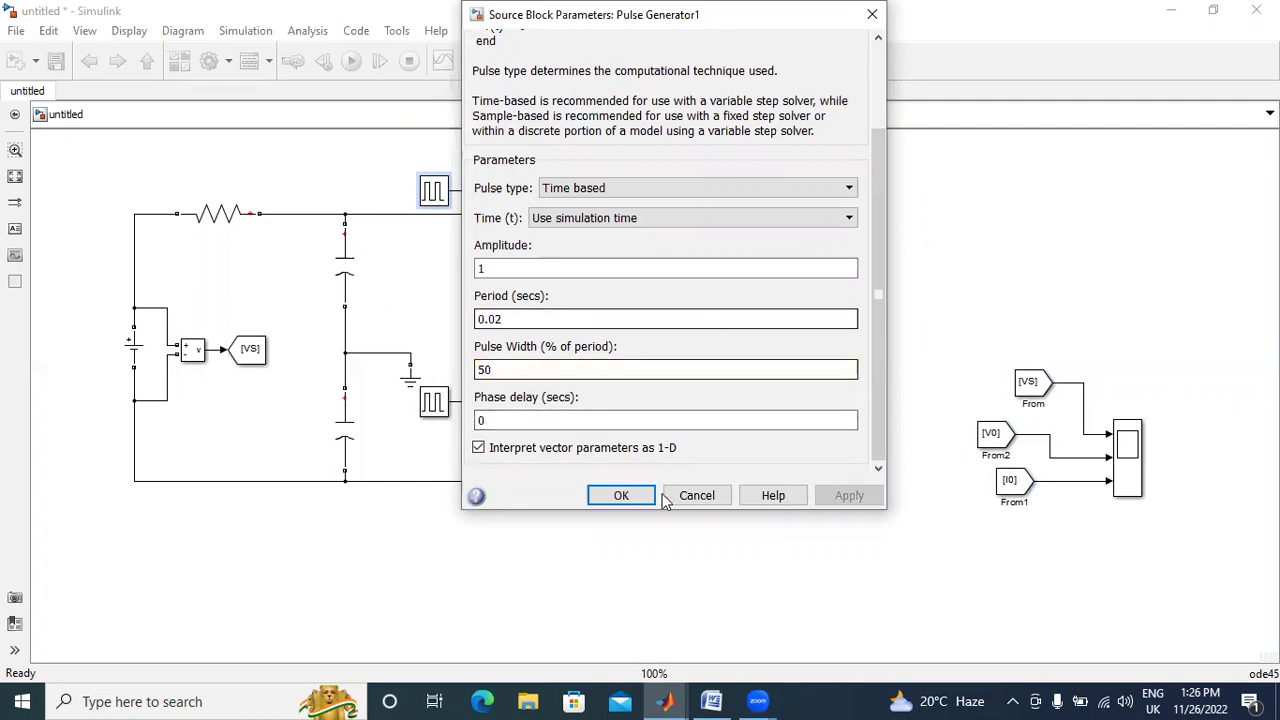
{"action": "left_click", "coordinate": [594, 489]}
- Give the lower pulse generator a 0.02 s period, 50% width and 0.01 s phase delay
{"action": "double_click", "coordinate": [433, 402]}
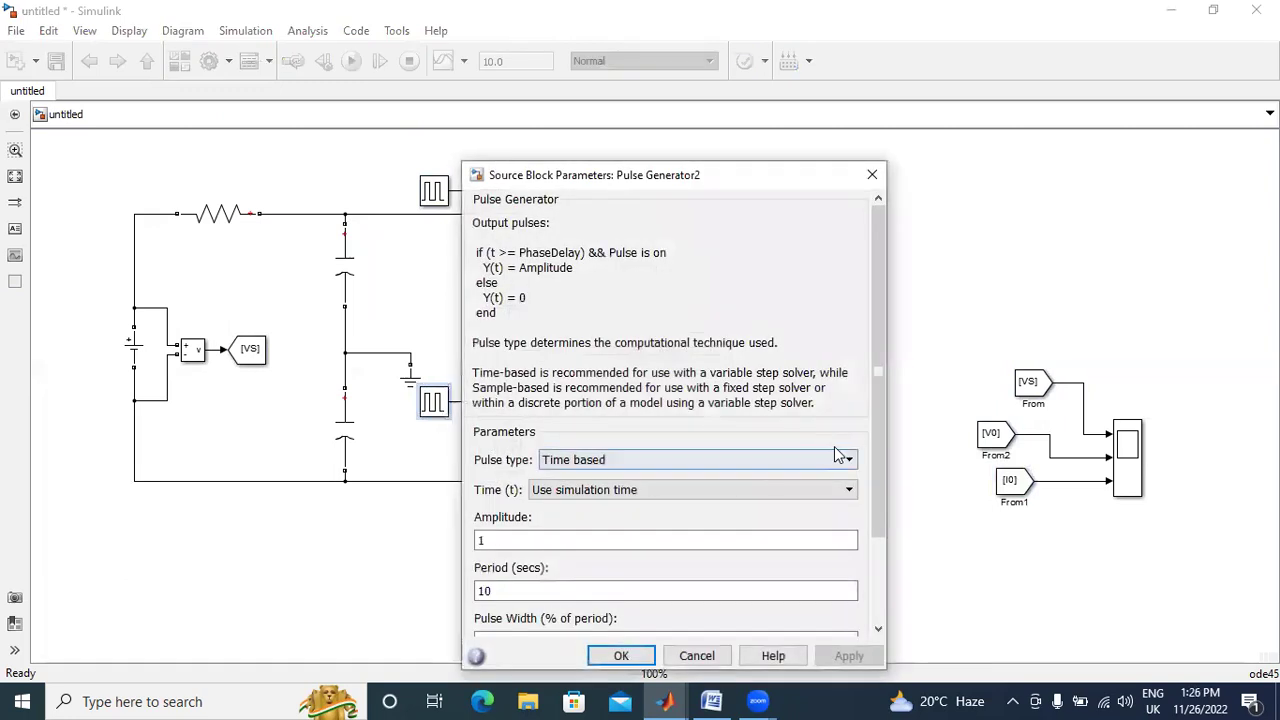
{"action": "left_click", "coordinate": [881, 446]}
{"action": "double_click", "coordinate": [609, 480]}
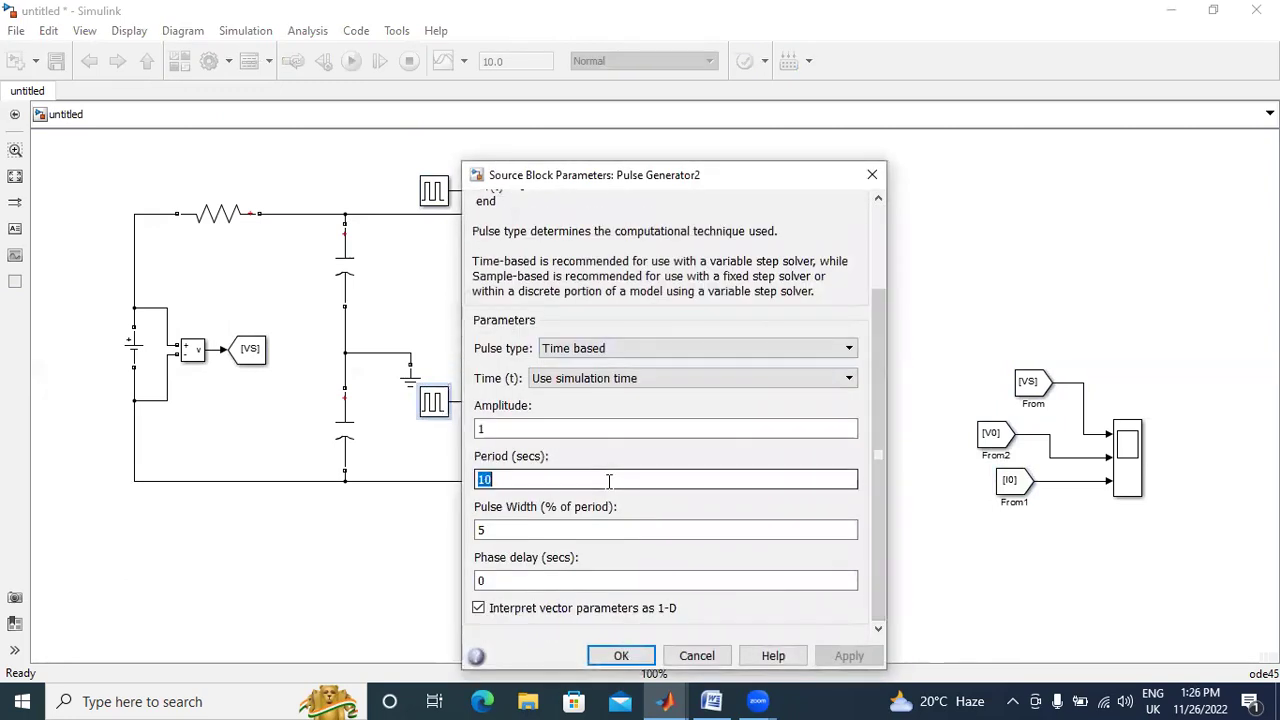
{"action": "type", "text": "0"}
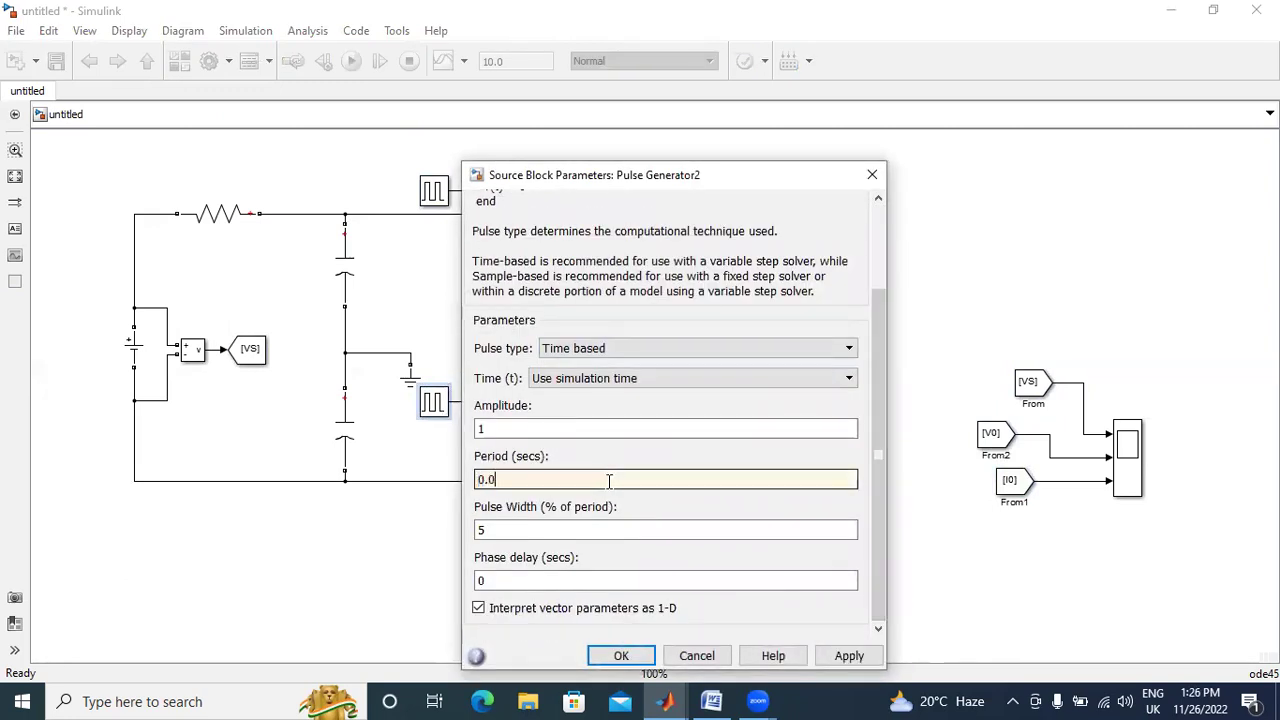
{"action": "type", "text": "2"}
{"action": "double_click", "coordinate": [607, 529]}
{"action": "type", "text": "50"}
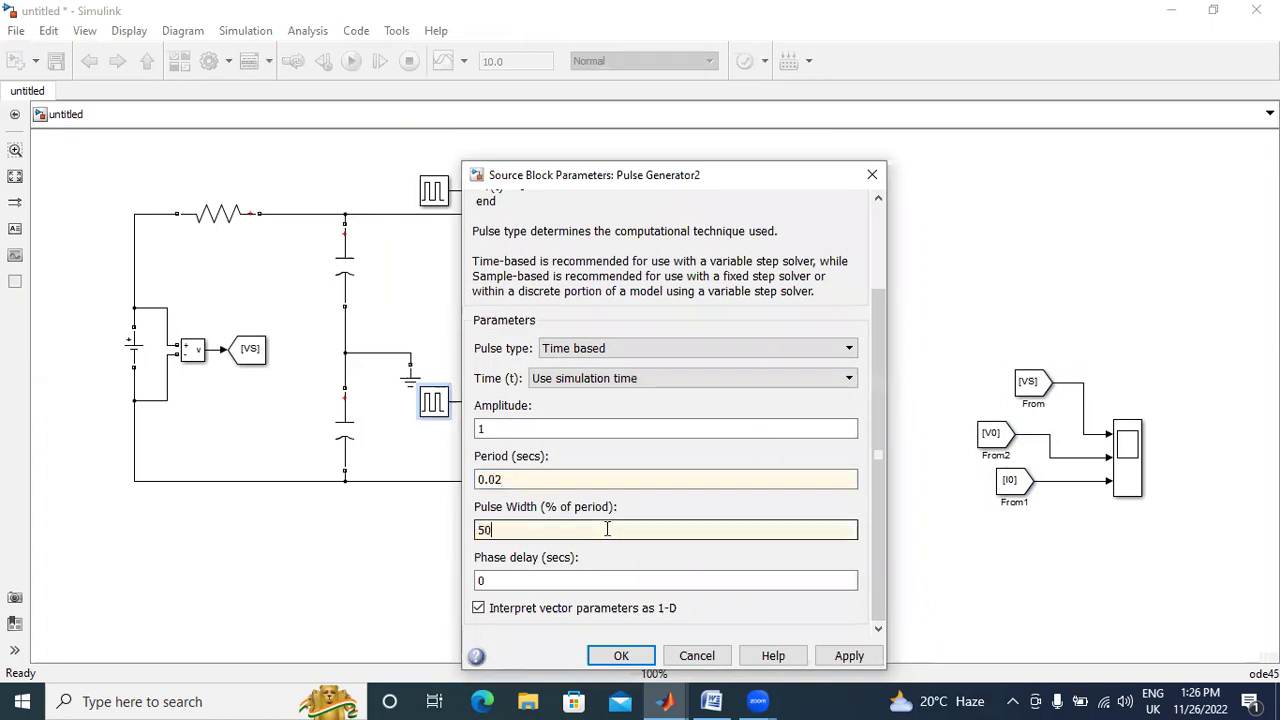
{"action": "double_click", "coordinate": [600, 578]}
{"action": "type", "text": "0"}
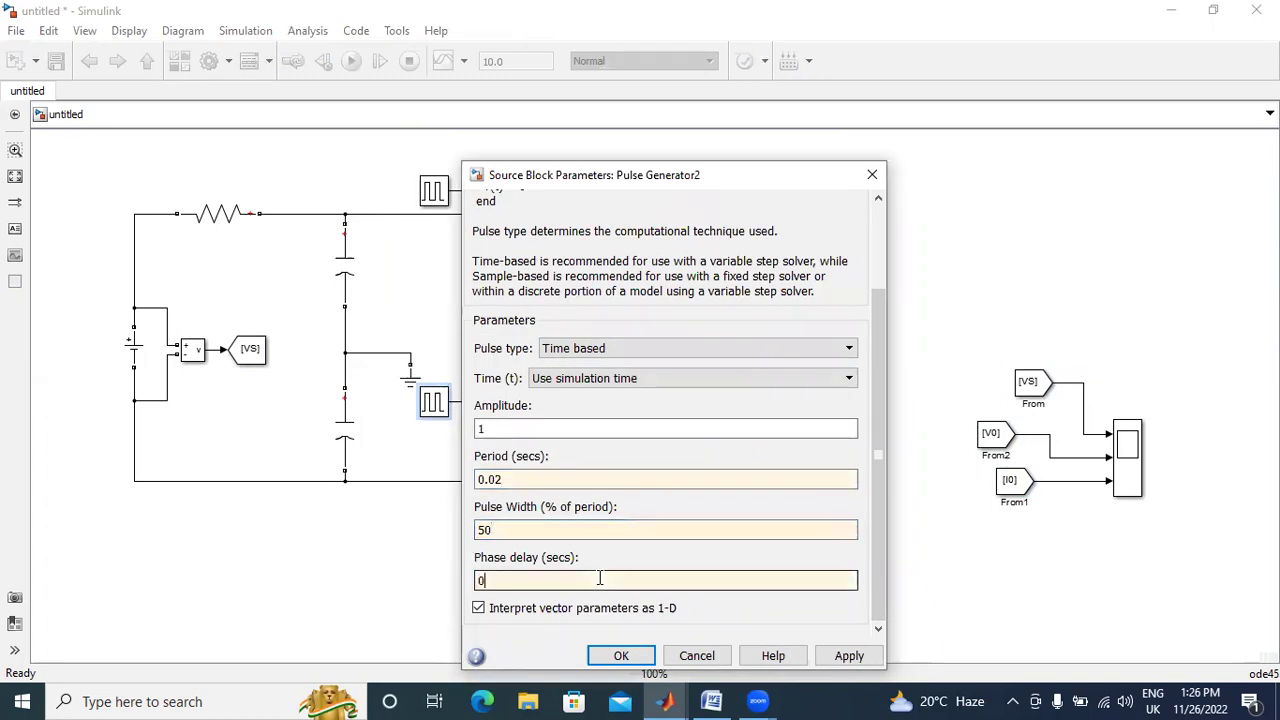
{"action": "type", "text": ".01"}
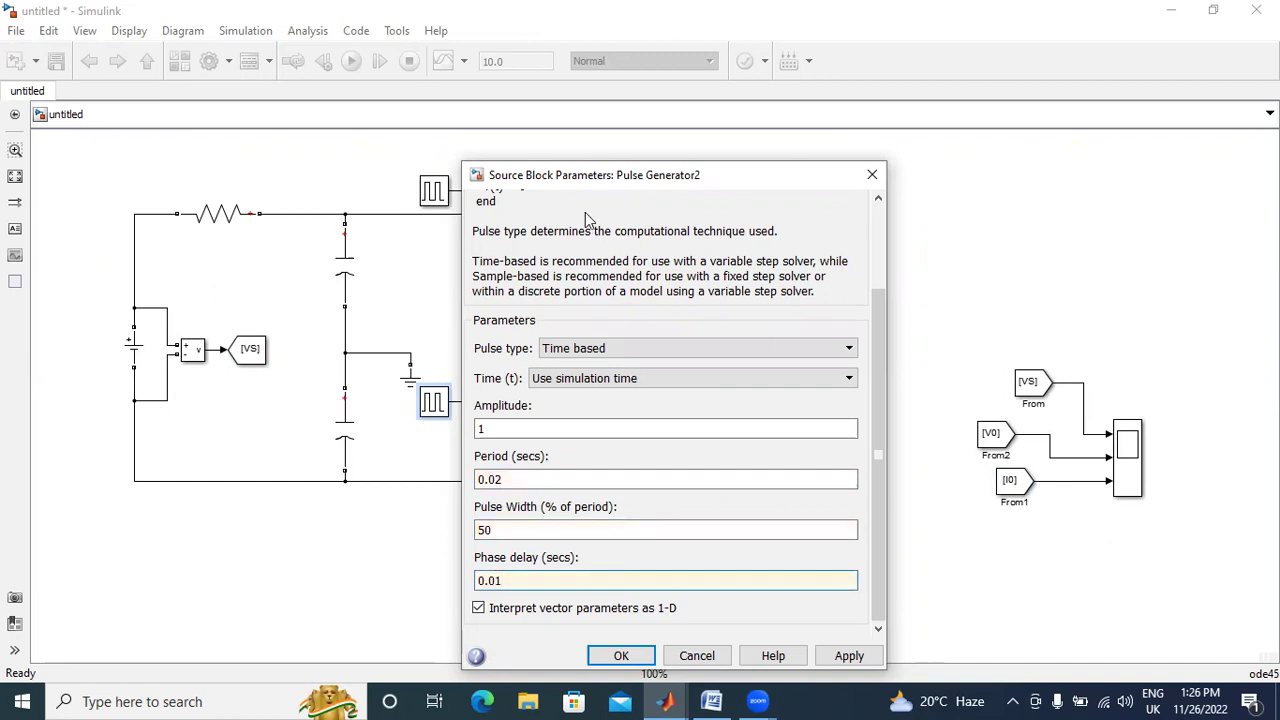
{"action": "left_click", "coordinate": [774, 574]}
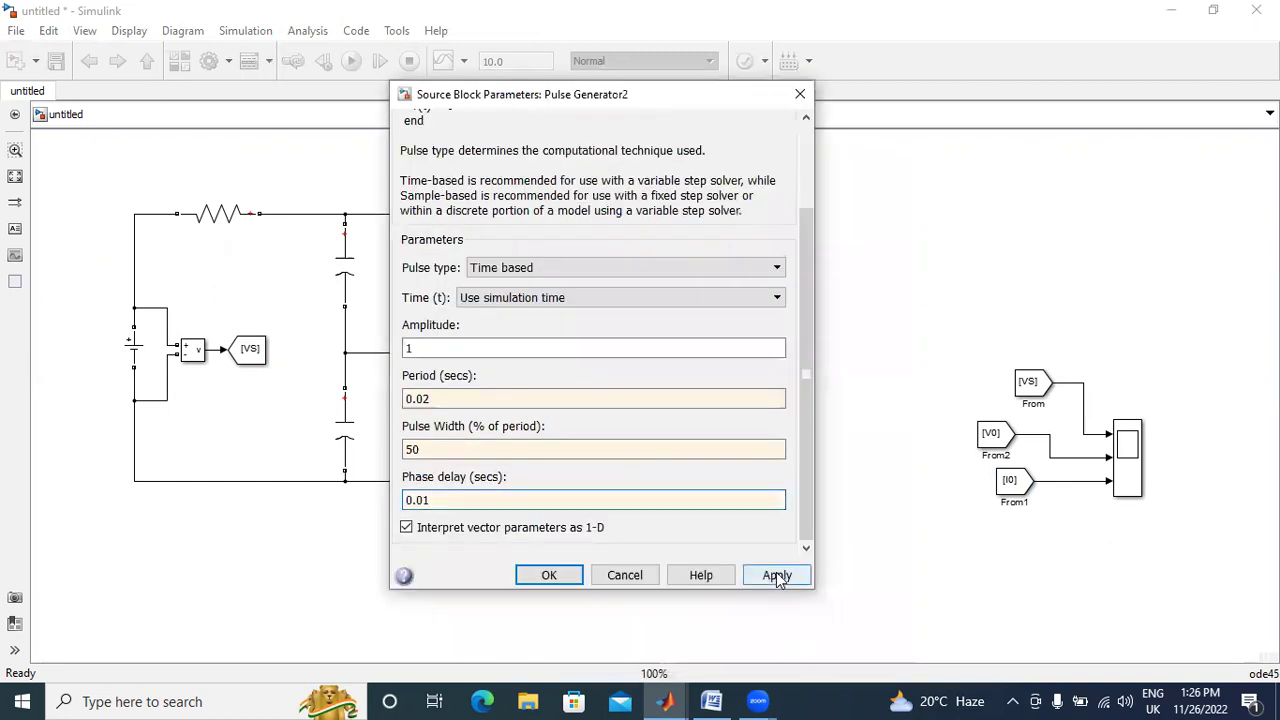
{"action": "left_click", "coordinate": [550, 566]}
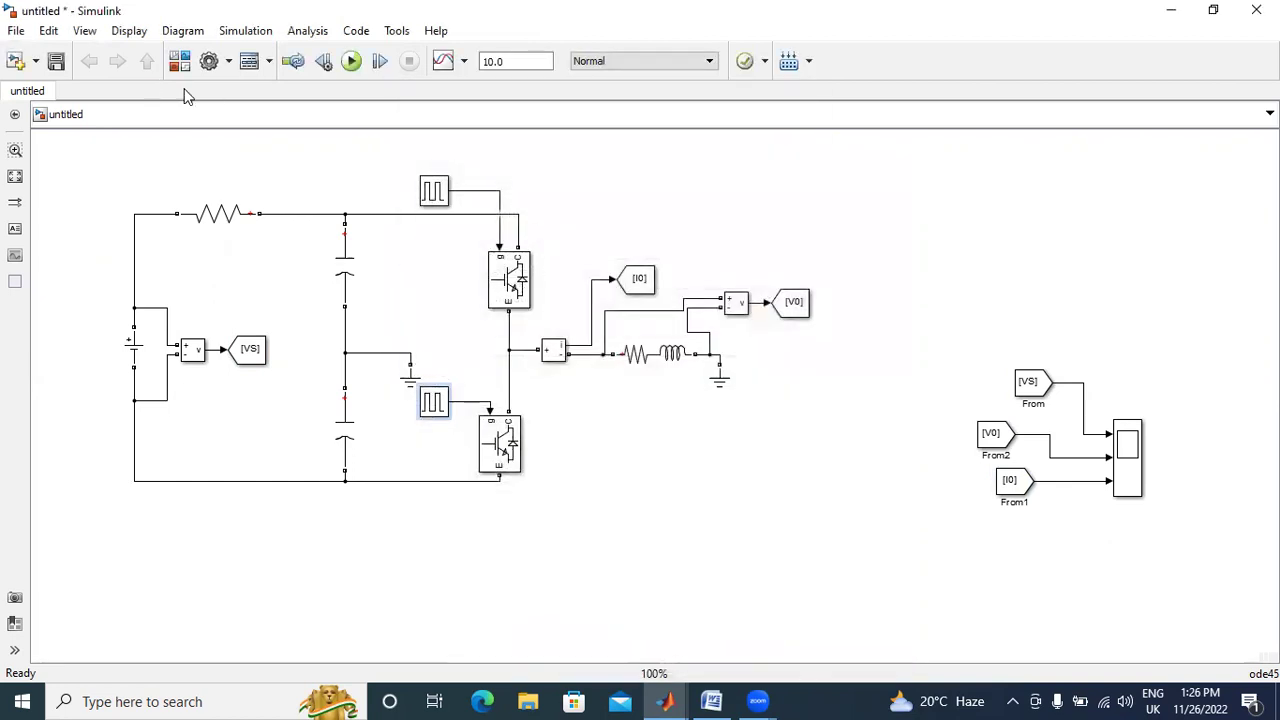
- Add a powergui block to the model from the library
{"action": "left_click", "coordinate": [178, 62]}
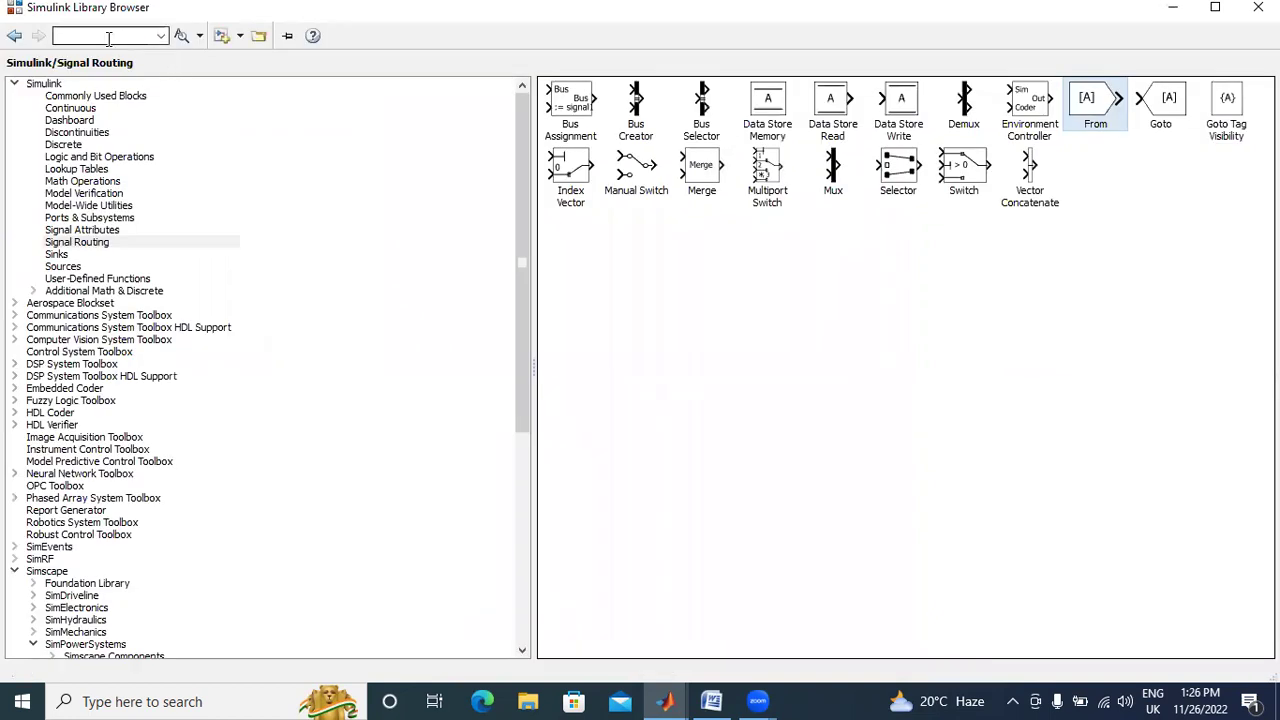
{"action": "type", "text": "powerg"}
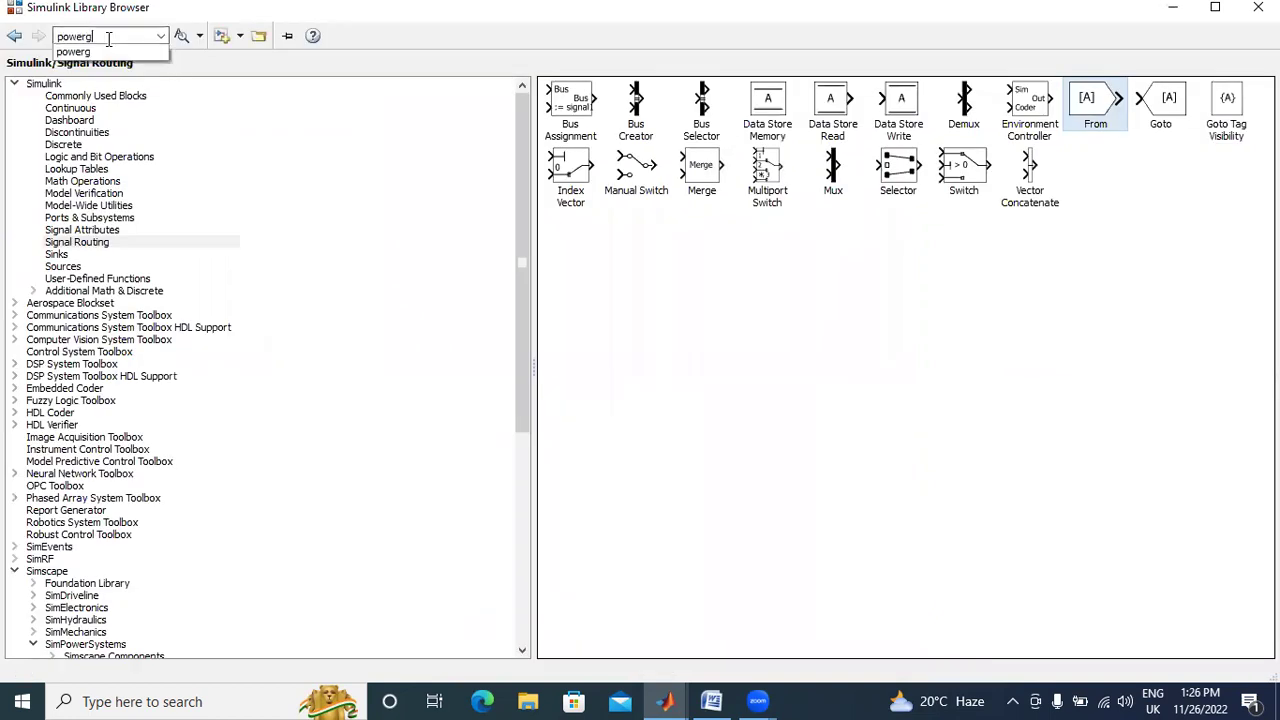
{"action": "left_click", "coordinate": [181, 37]}
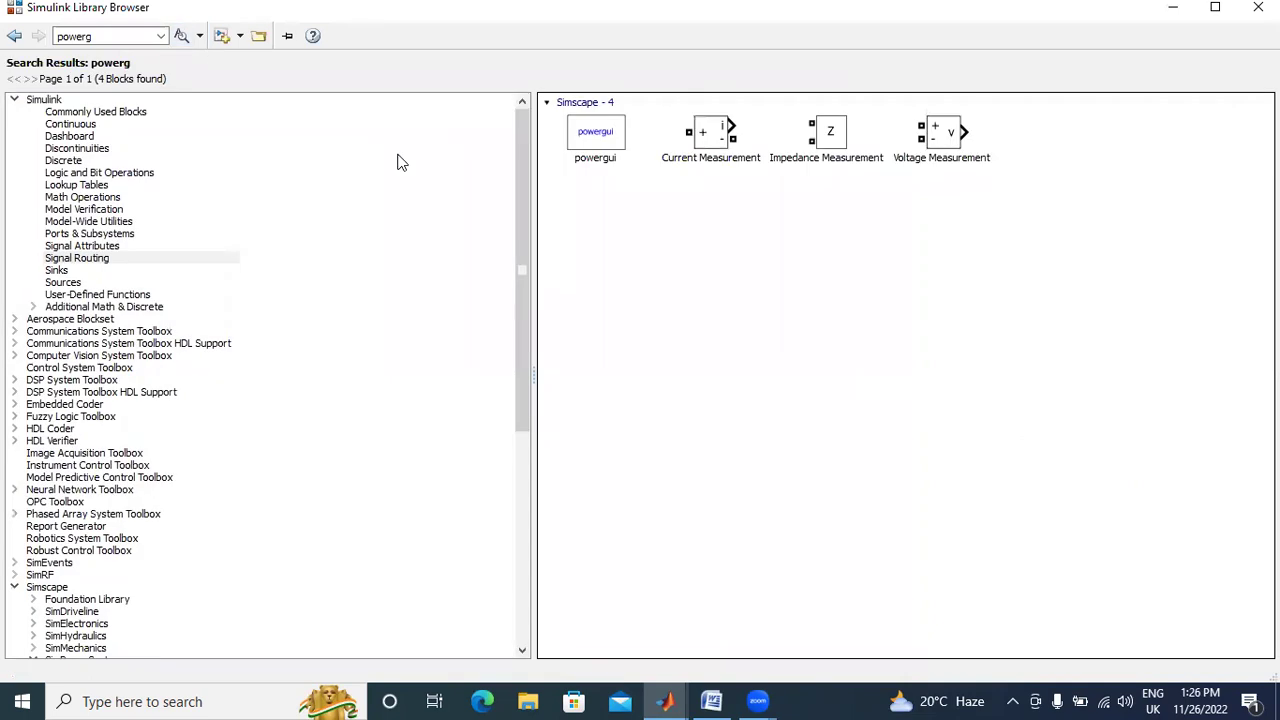
{"action": "left_click", "coordinate": [598, 135]}
{"action": "right_click", "coordinate": [605, 135]}
{"action": "left_click", "coordinate": [668, 699]}
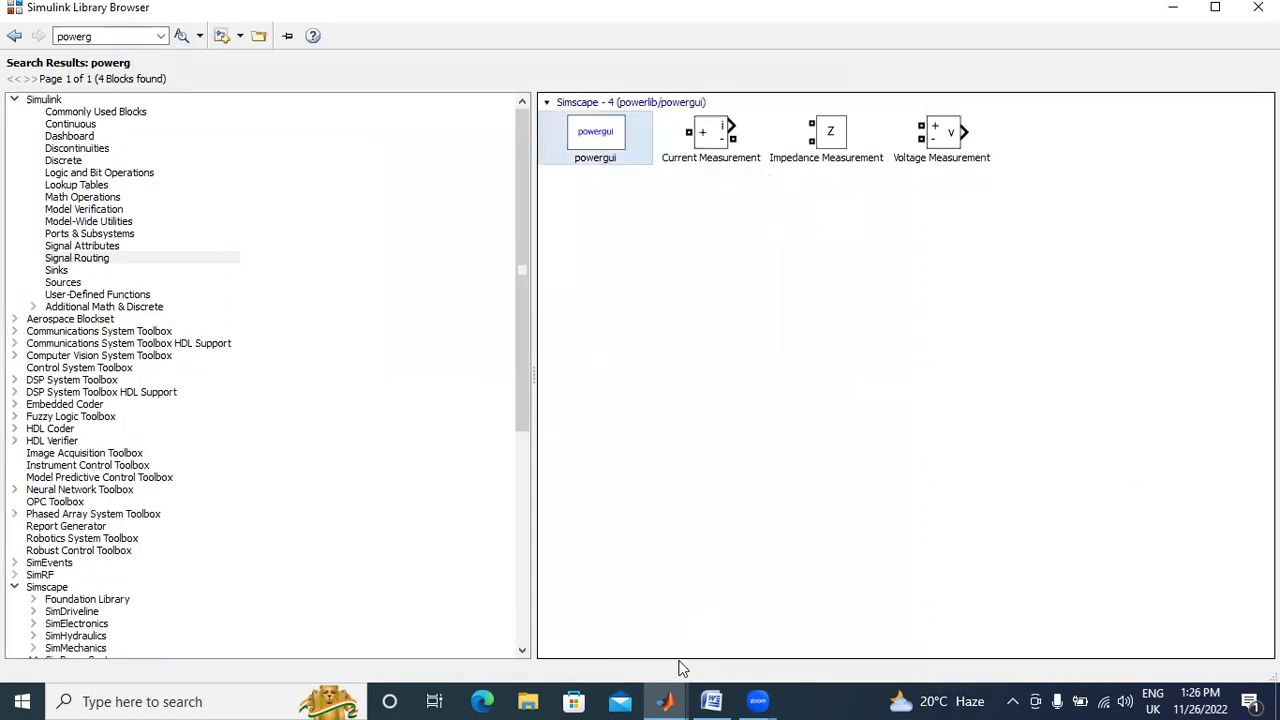
{"action": "left_click", "coordinate": [640, 630]}
{"action": "left_click", "coordinate": [655, 400]}
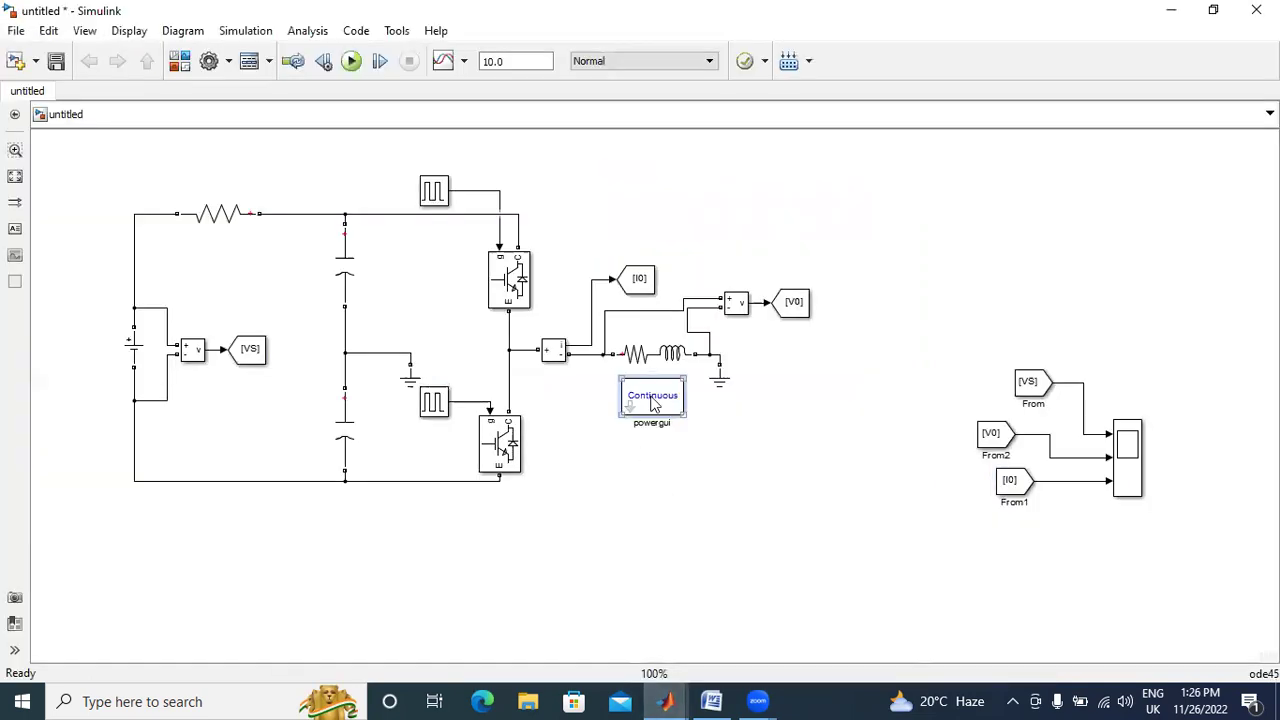
- Set powergui to Discrete with 50e-6 s sample time and move it upper right
{"action": "double_click", "coordinate": [655, 400]}
{"action": "left_click", "coordinate": [750, 332]}
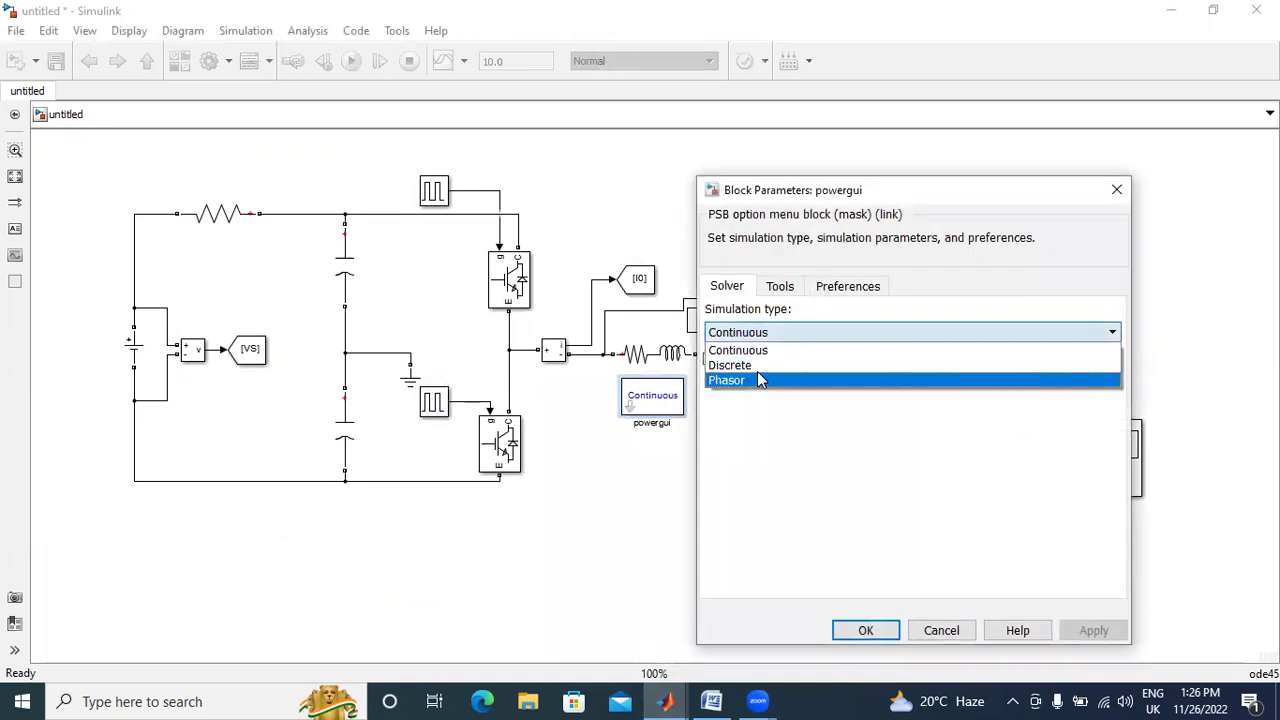
{"action": "left_click", "coordinate": [757, 371]}
{"action": "left_click", "coordinate": [1093, 630]}
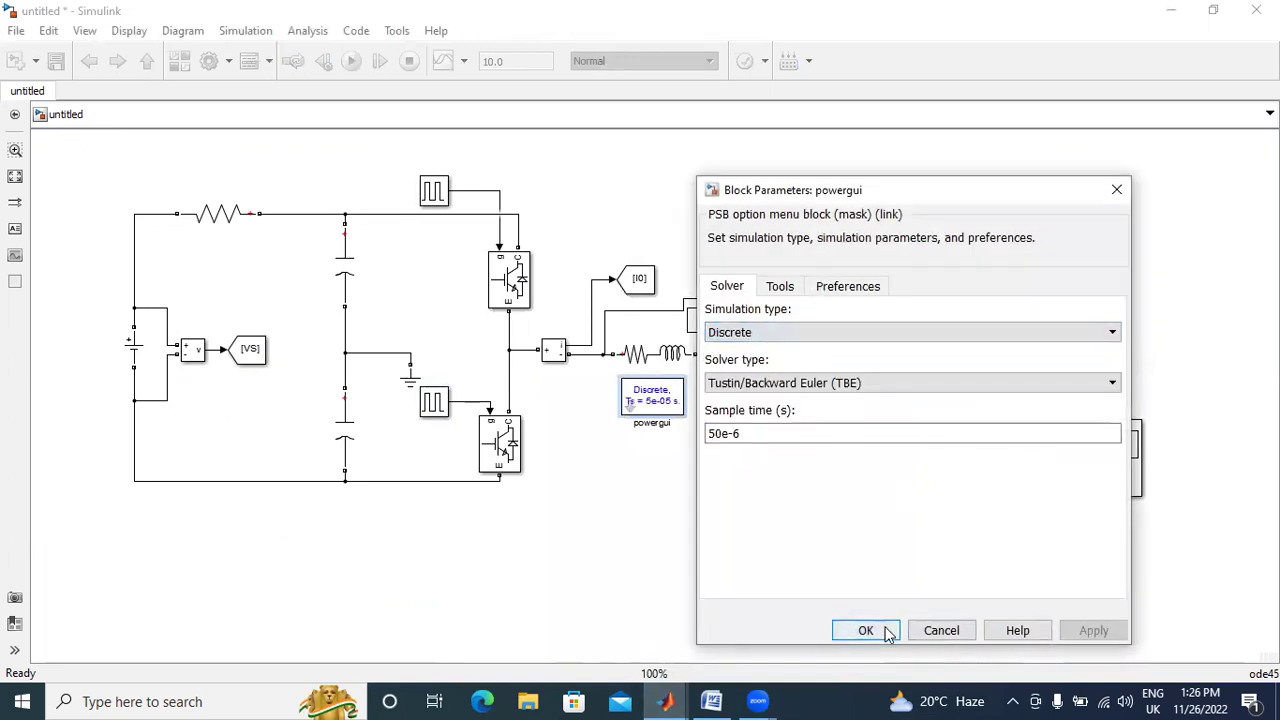
{"action": "left_click", "coordinate": [880, 630]}
{"action": "left_click_drag", "start_coordinate": [655, 400], "coordinate": [997, 287]}
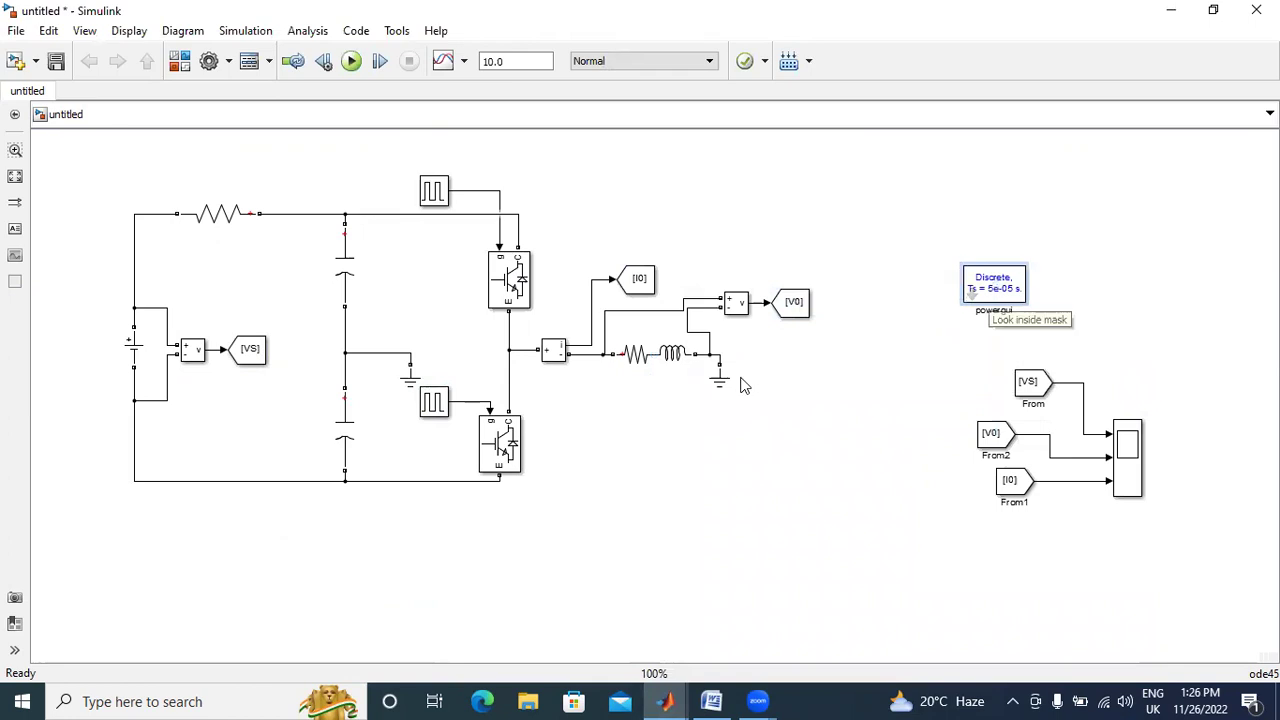
- Set the RL load inductance to 1e-2 H and run the simulation
{"action": "double_click", "coordinate": [626, 350]}
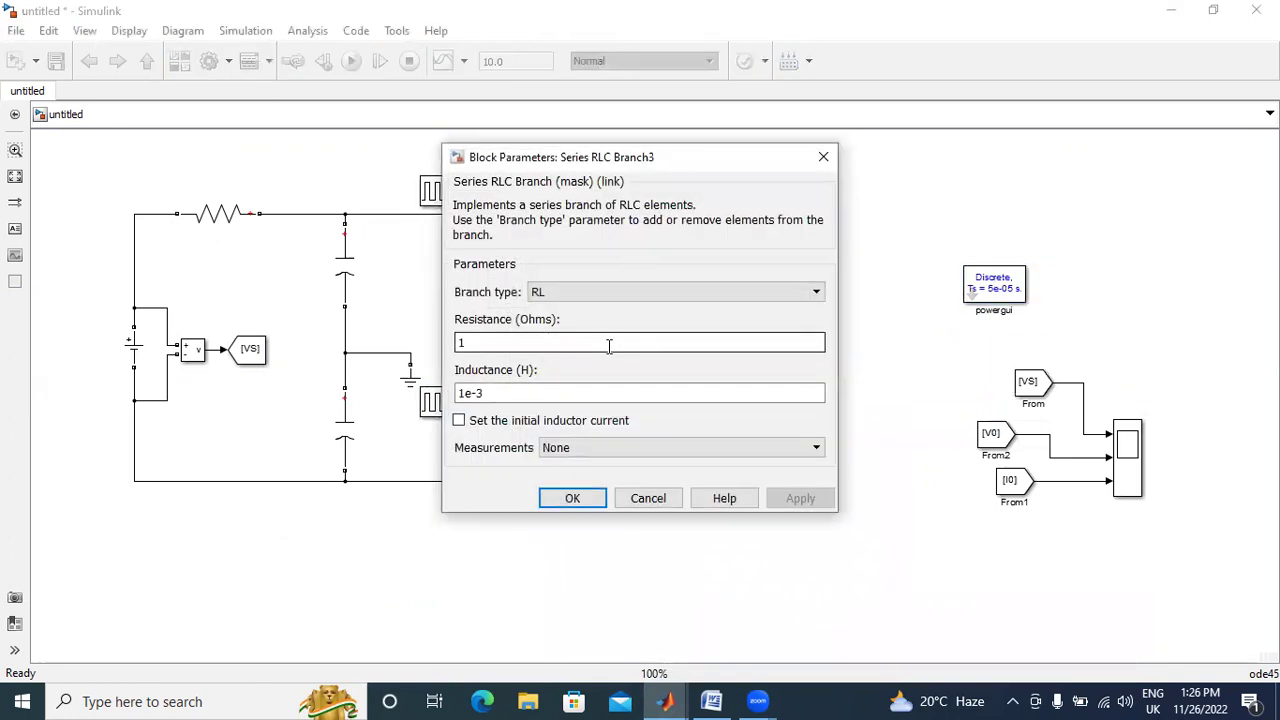
{"action": "double_click", "coordinate": [520, 393]}
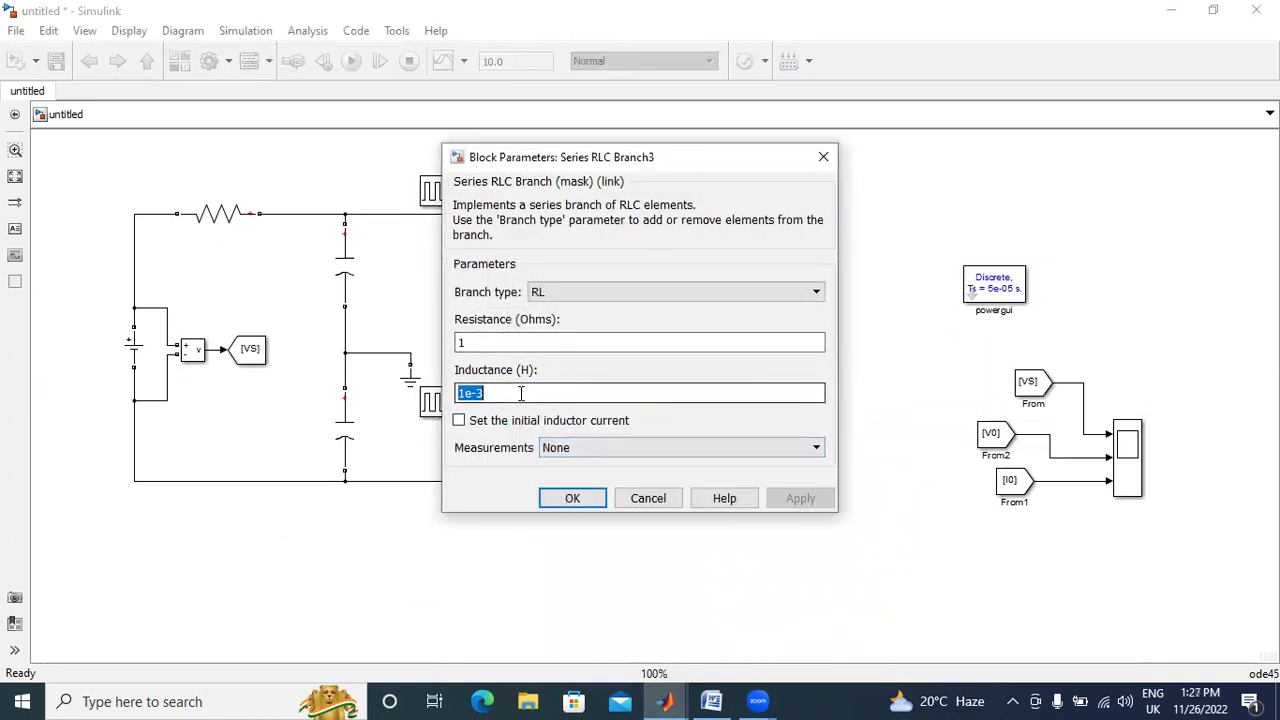
{"action": "type", "text": "2"}
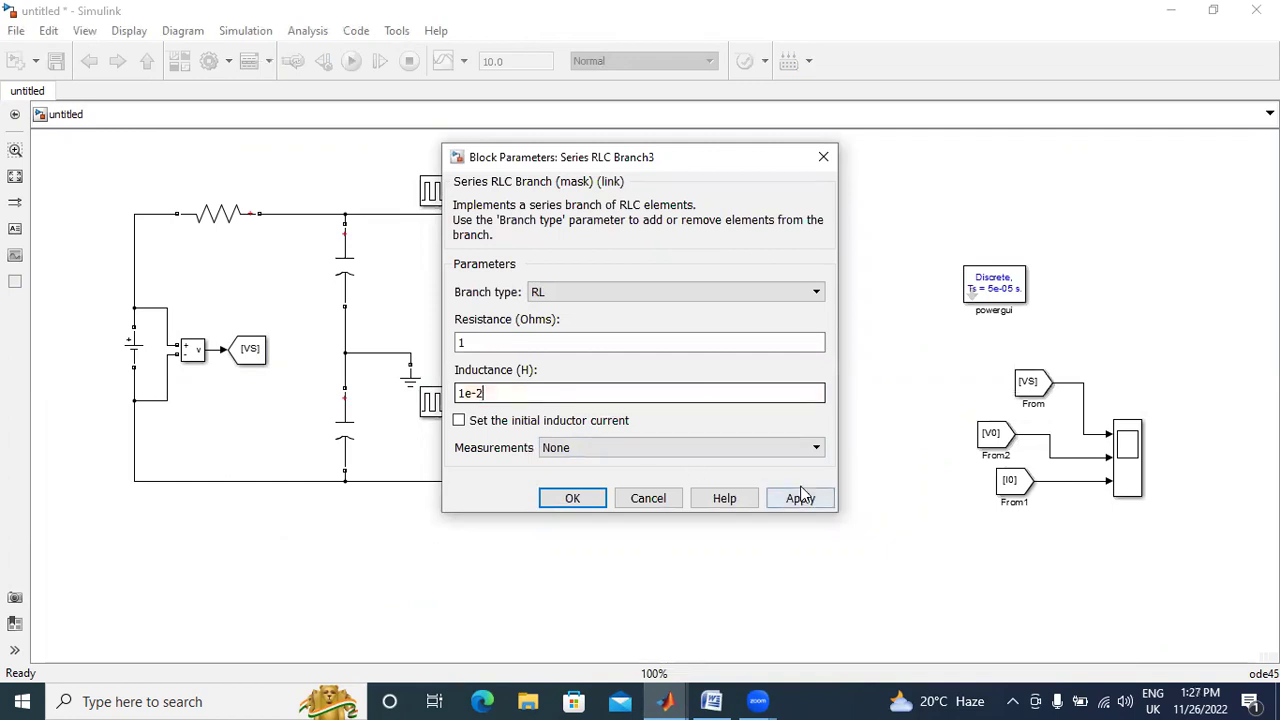
{"action": "left_click", "coordinate": [800, 497]}
{"action": "left_click", "coordinate": [574, 498]}
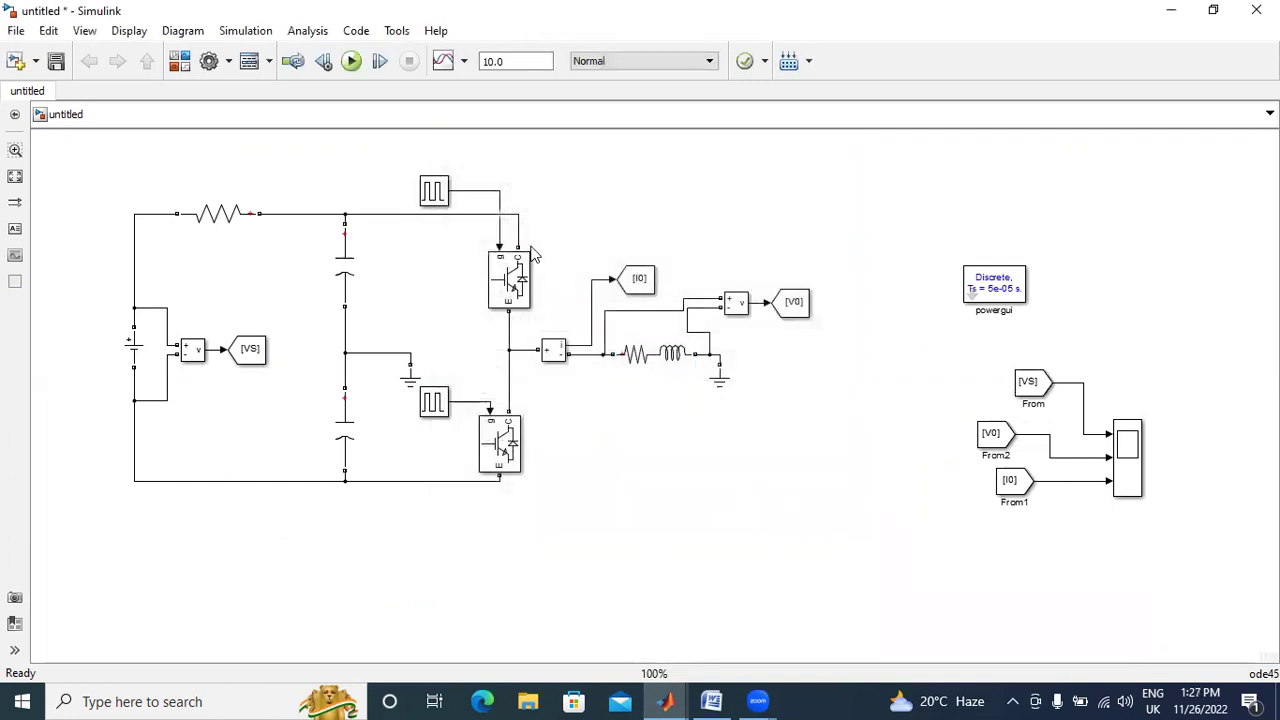
{"action": "left_click", "coordinate": [351, 62]}
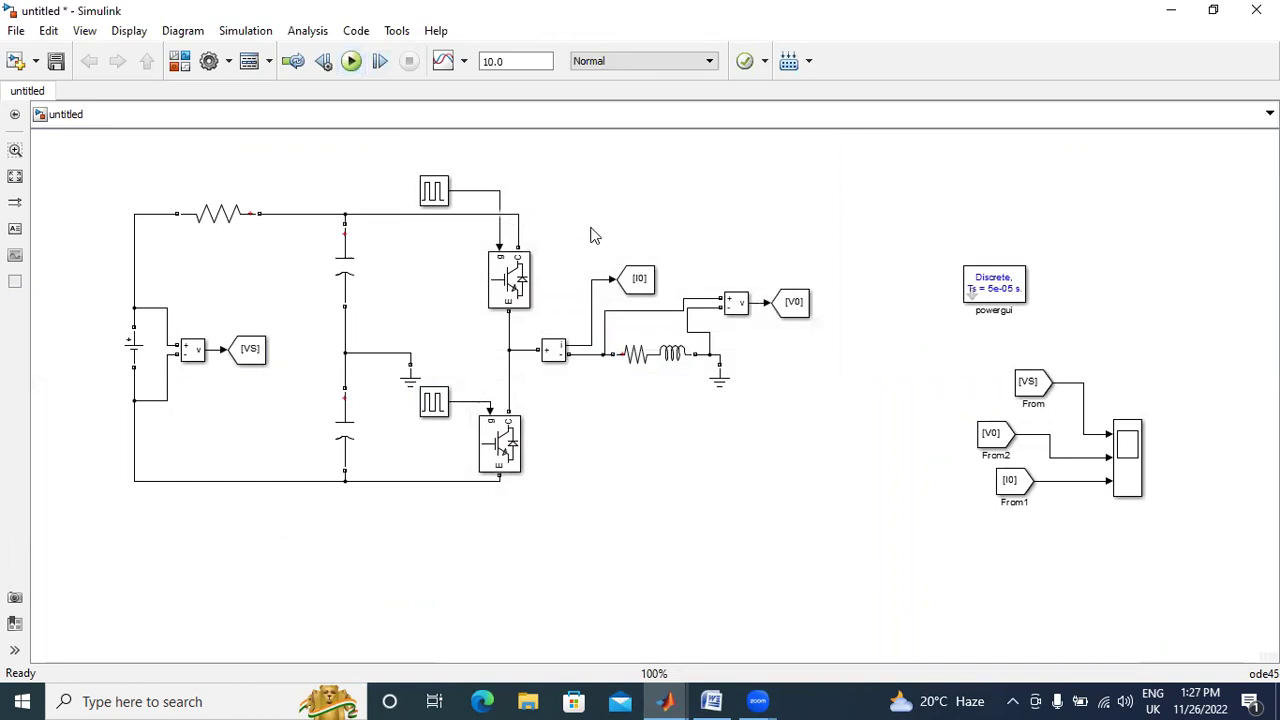
{"action": "left_click", "coordinate": [352, 68]}
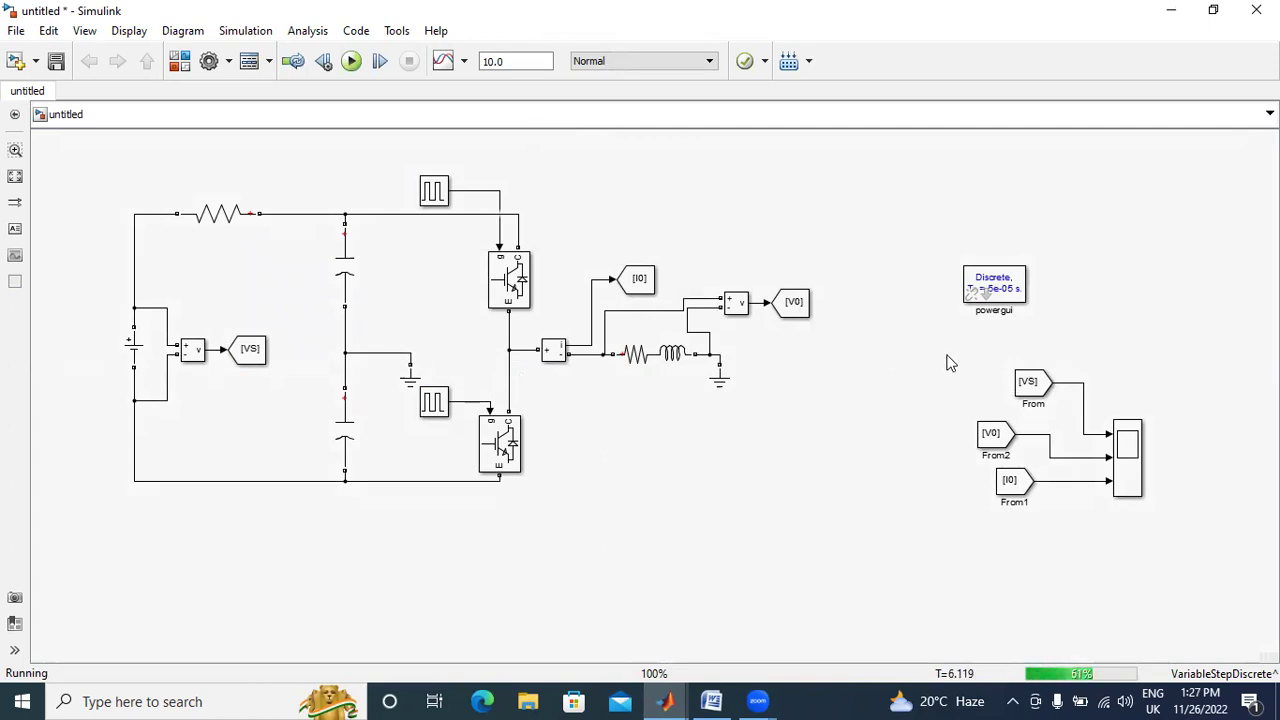
- Maximize the scope and turn off its 'Limit data points to last' history option
{"action": "double_click", "coordinate": [1127, 467]}
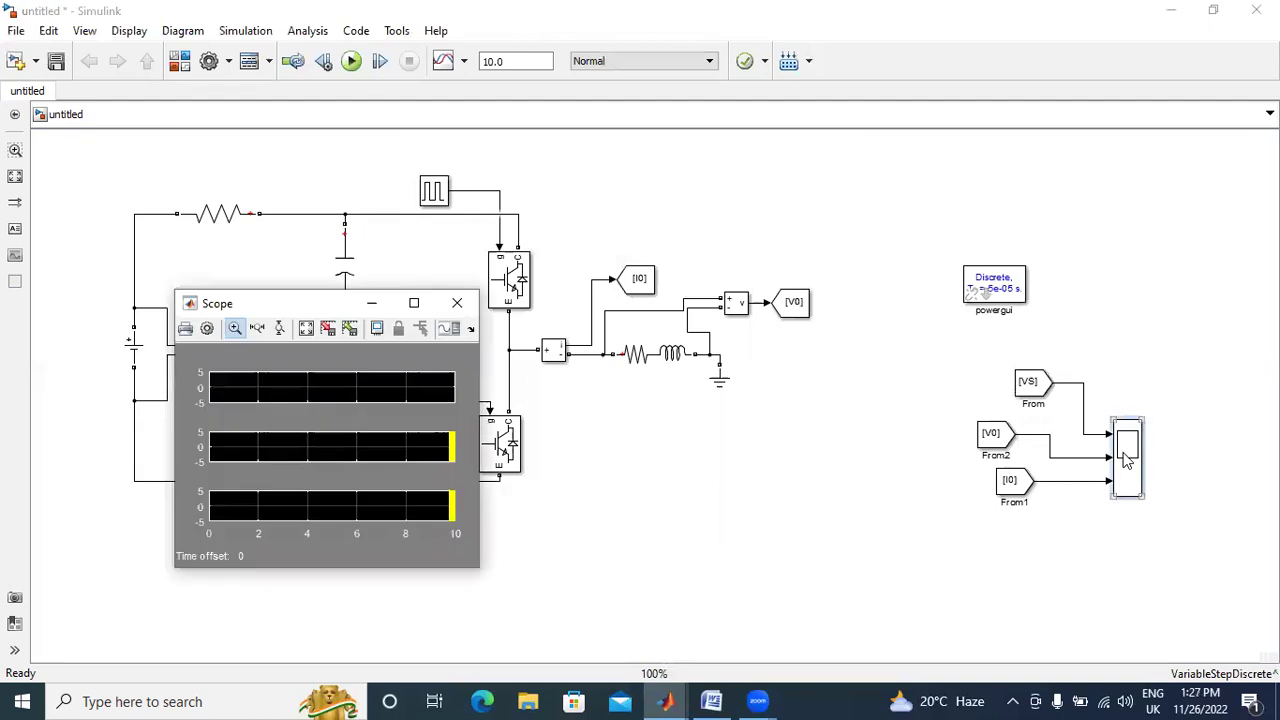
{"action": "left_click", "coordinate": [414, 302]}
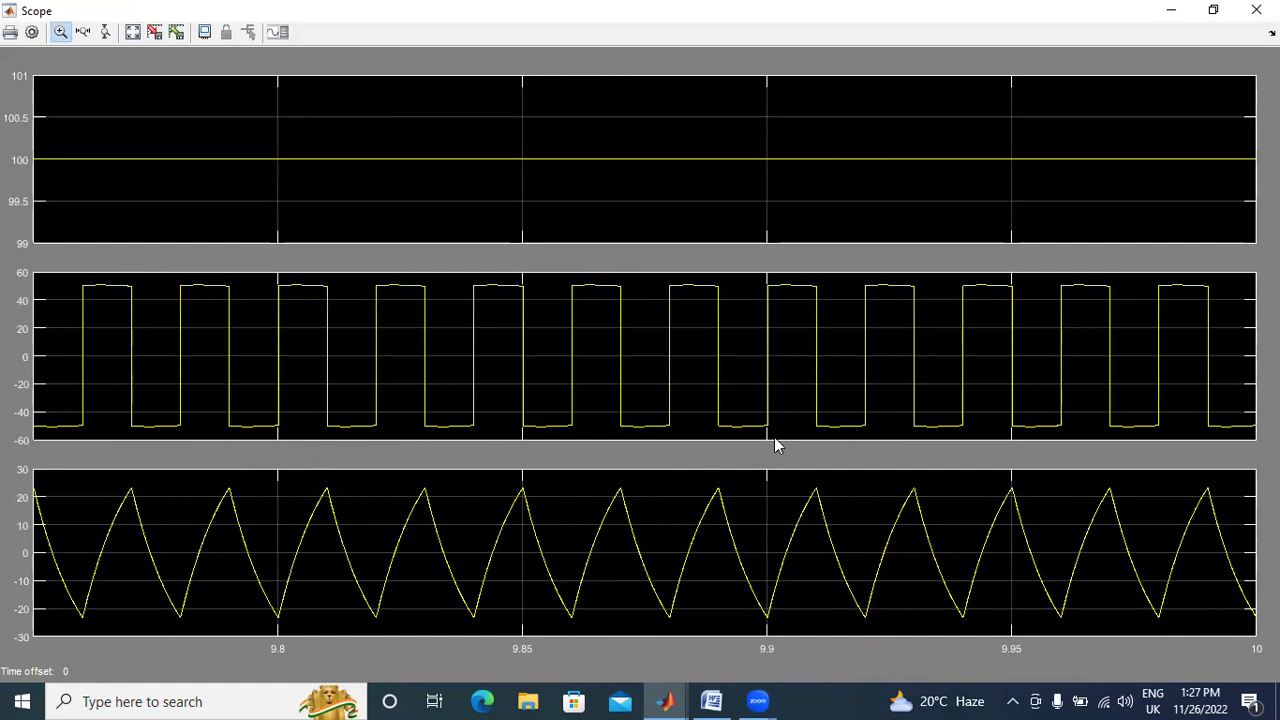
{"action": "left_click", "coordinate": [32, 32]}
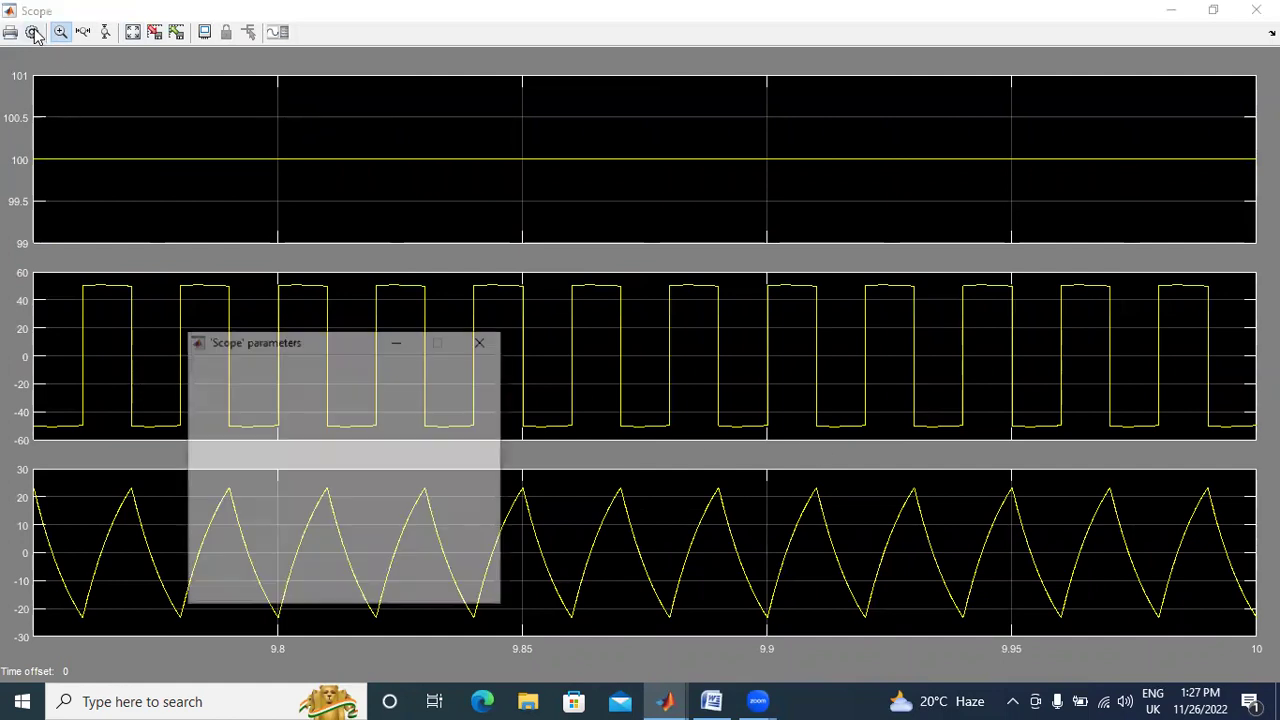
{"action": "left_click", "coordinate": [250, 372]}
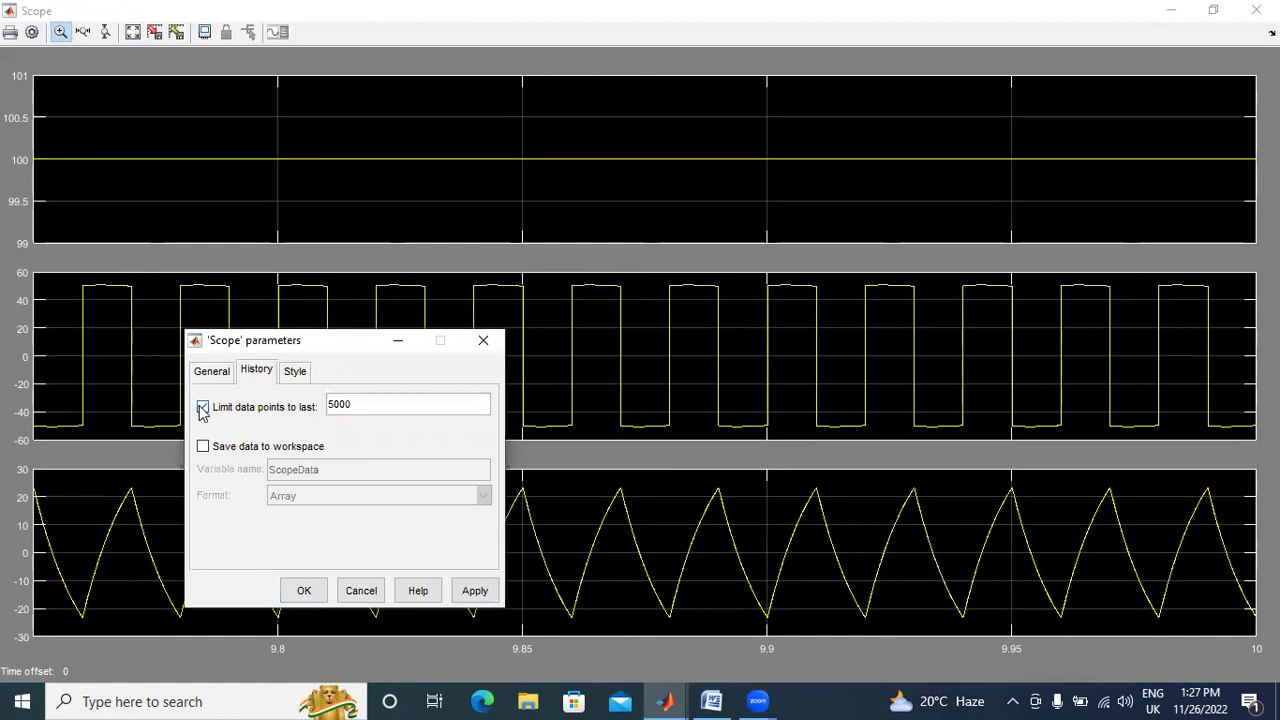
{"action": "left_click", "coordinate": [203, 407]}
{"action": "left_click", "coordinate": [475, 591]}
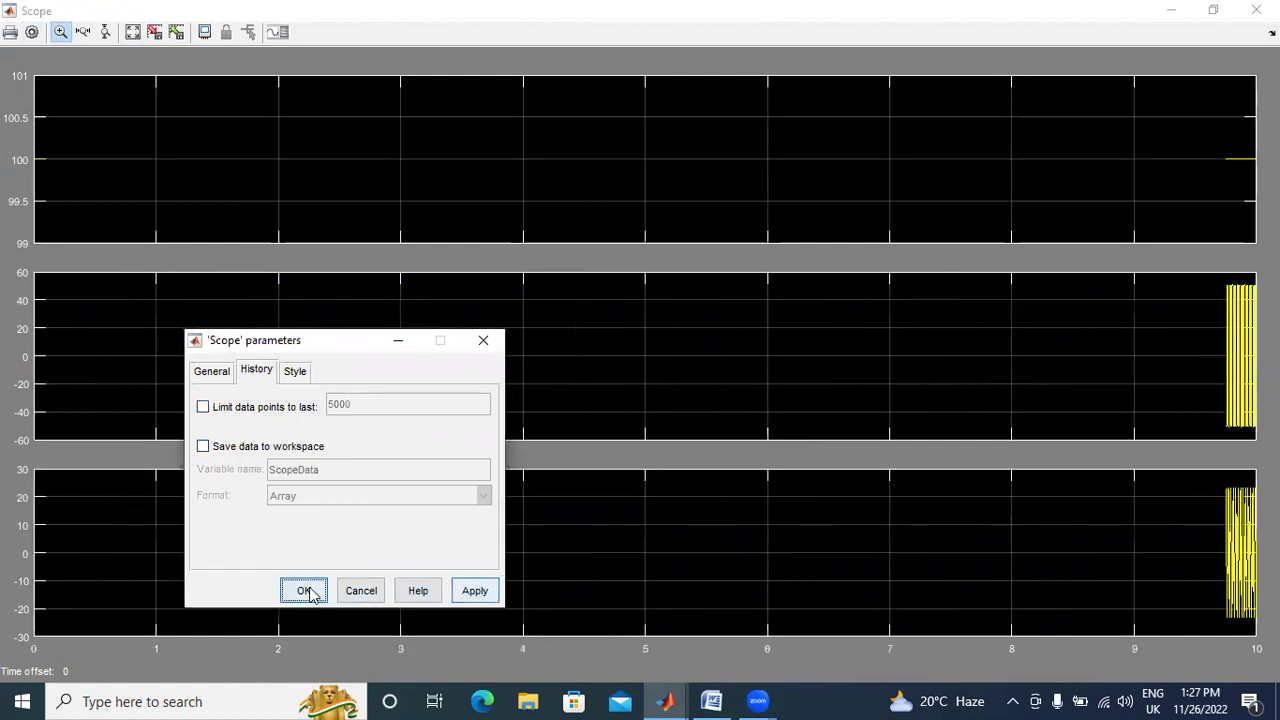
{"action": "left_click", "coordinate": [304, 591]}
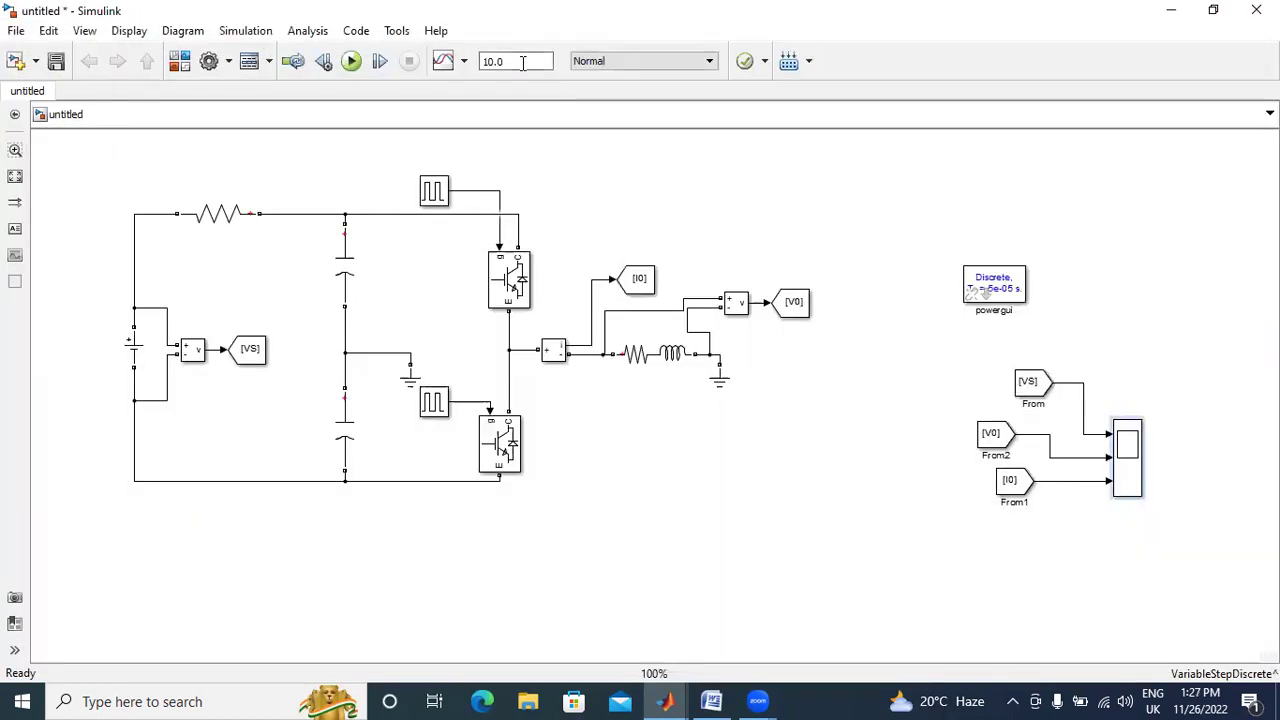
- Rerun with a 0.2 s stop time and view the scope waveforms, enabling zoom
{"action": "double_click", "coordinate": [515, 62]}
{"action": "type", "text": "0."}
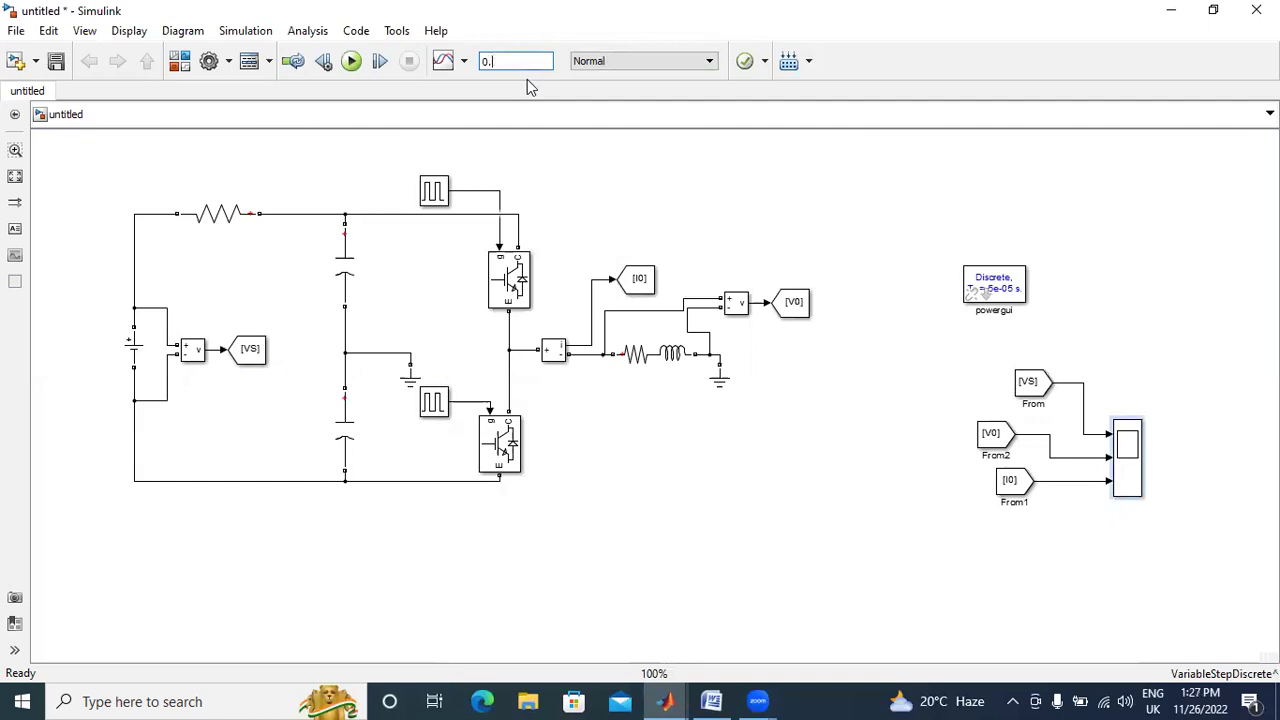
{"action": "type", "text": "2"}
{"action": "left_click", "coordinate": [351, 61]}
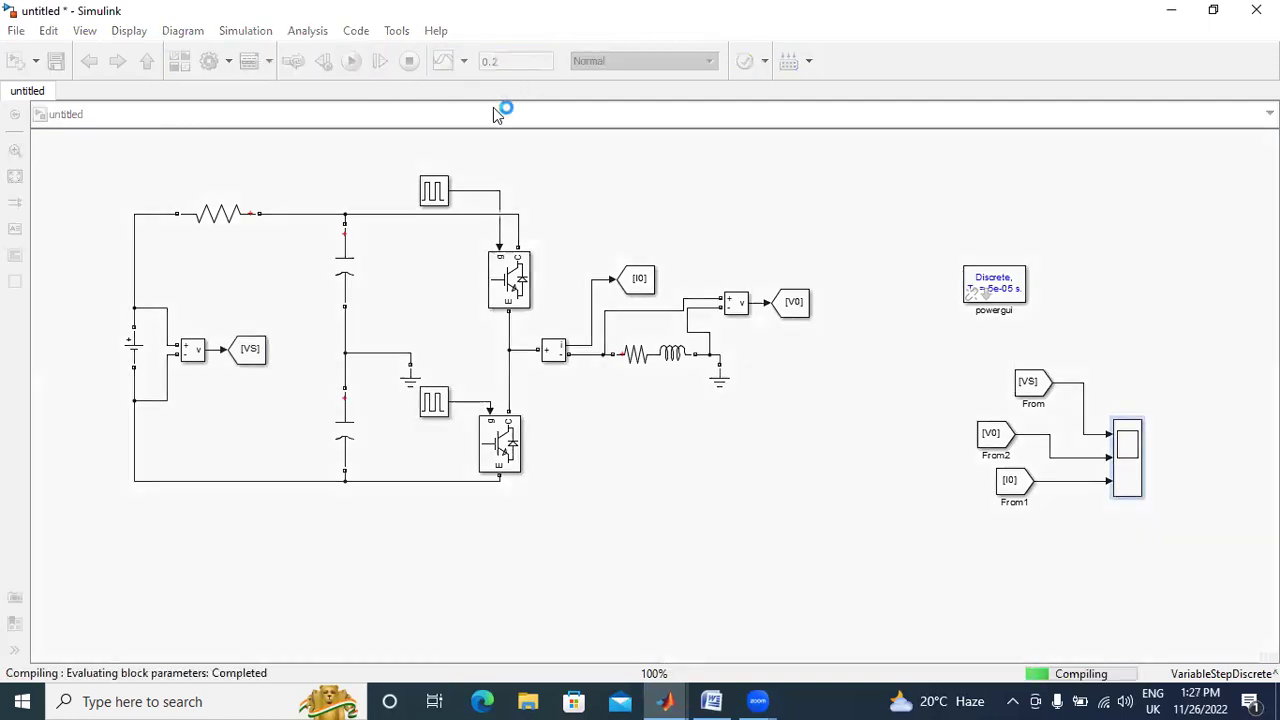
{"action": "double_click", "coordinate": [1134, 436]}
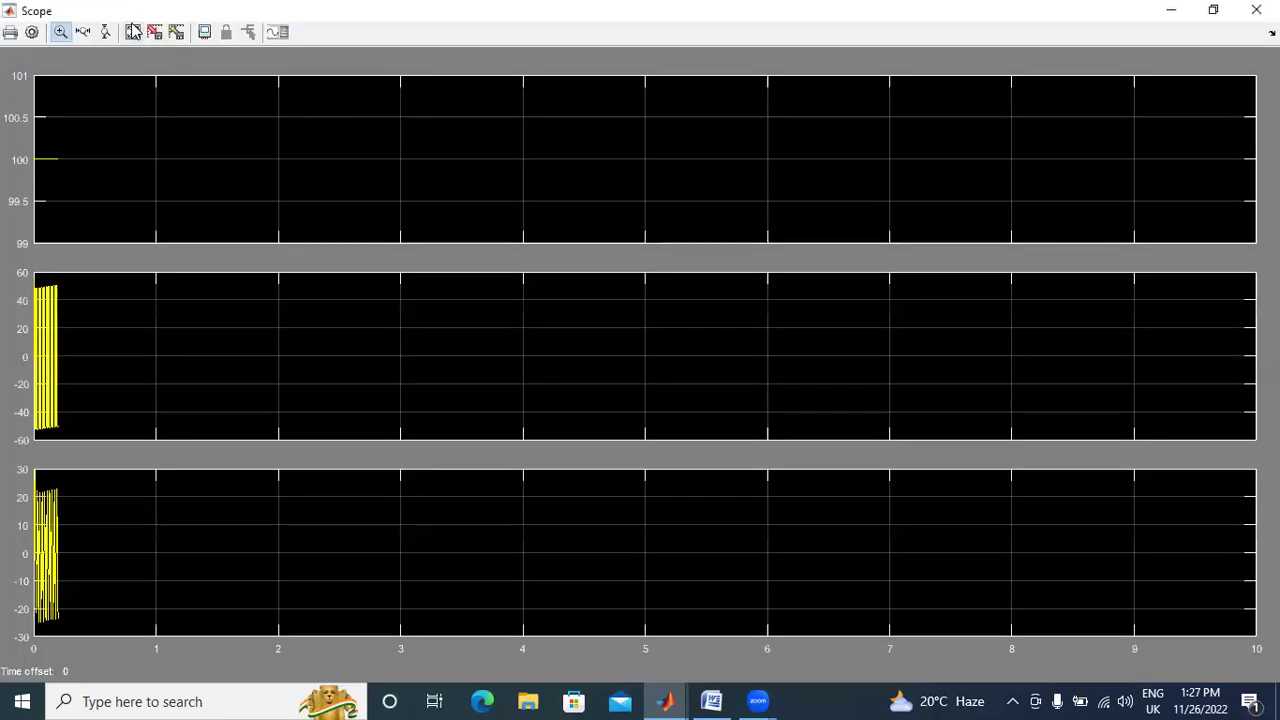
{"action": "left_click", "coordinate": [134, 32]}
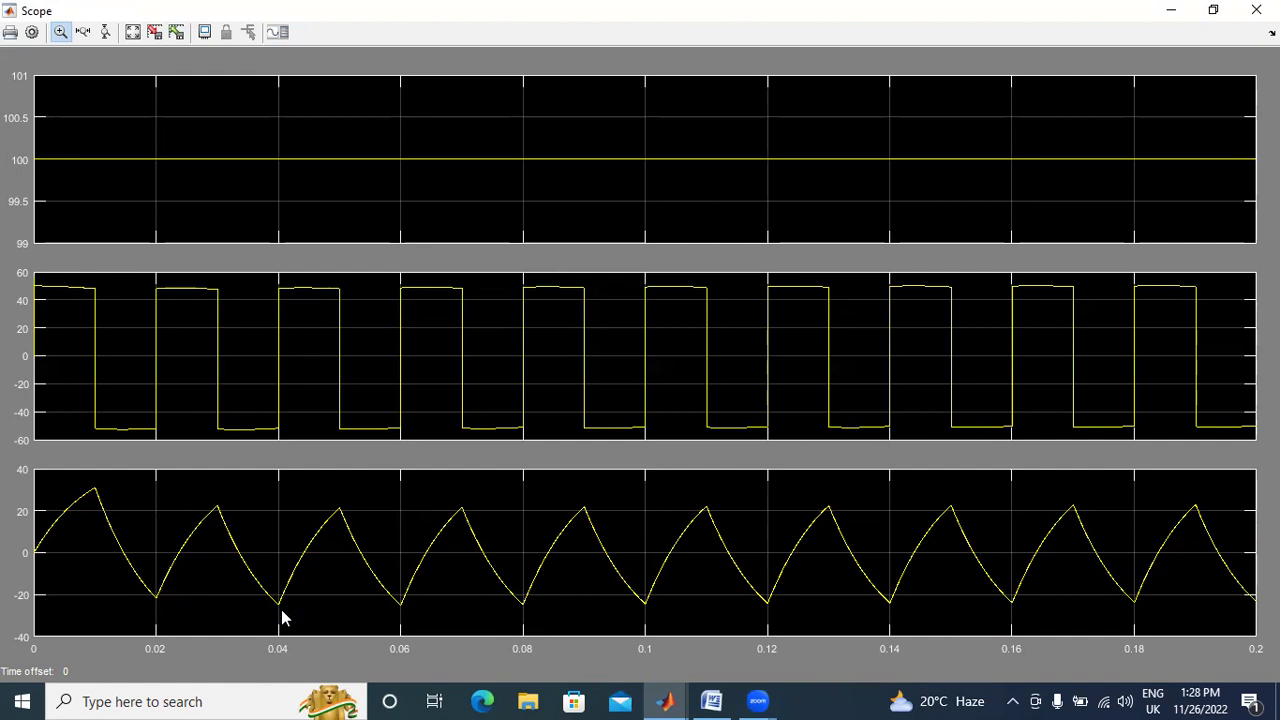
{"action": "left_click", "coordinate": [59, 34]}
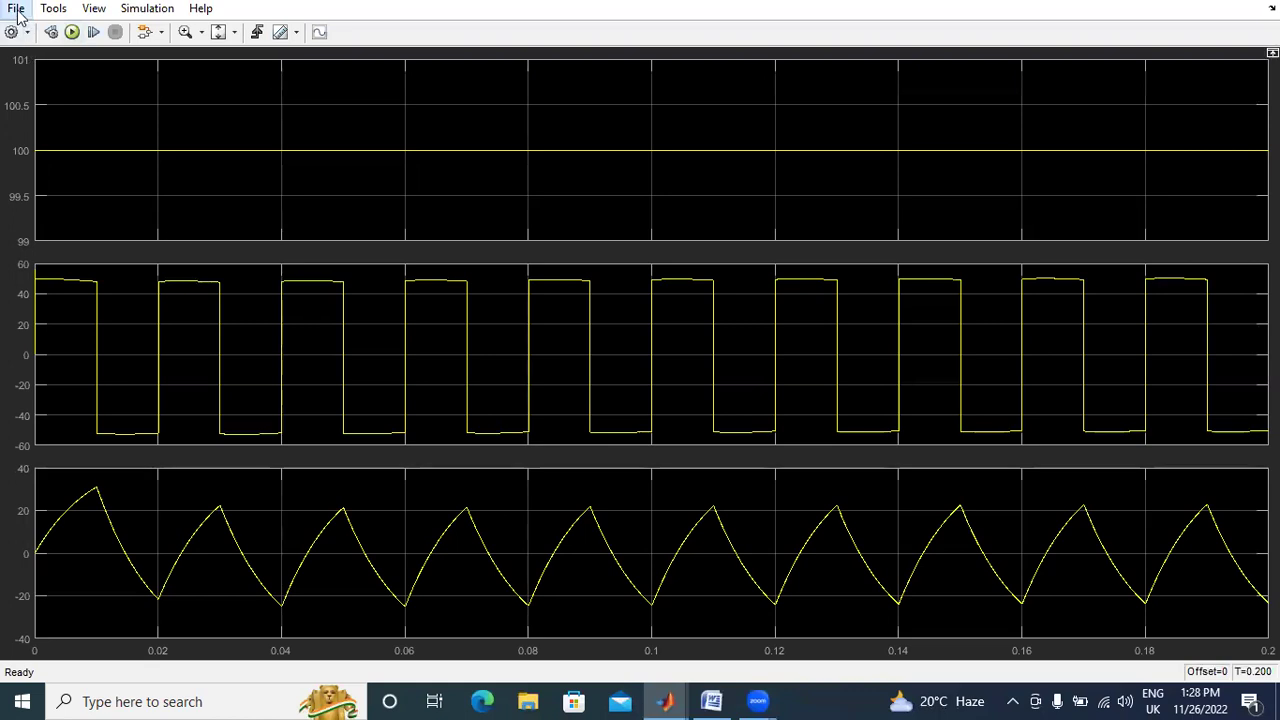
- Print the scope to a MATLAB figure and open its Figure Properties editor maximized
{"action": "left_click", "coordinate": [17, 9]}
{"action": "left_click", "coordinate": [58, 101]}
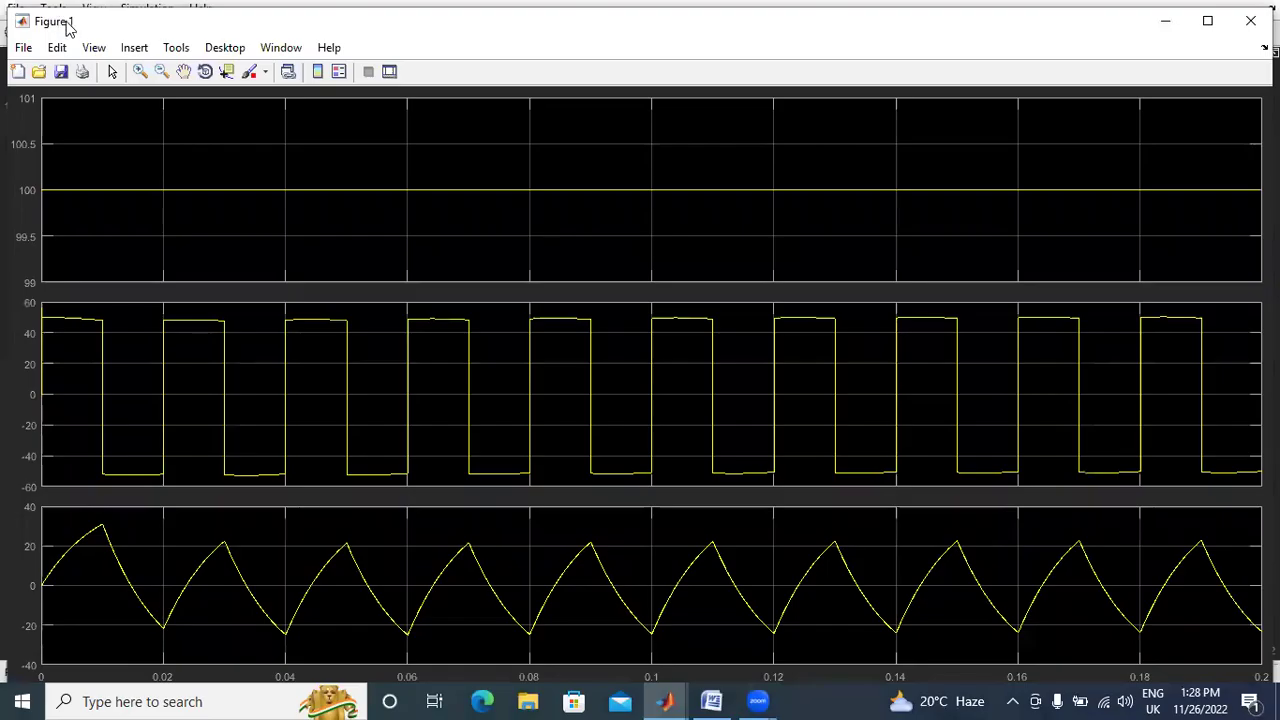
{"action": "left_click", "coordinate": [57, 47]}
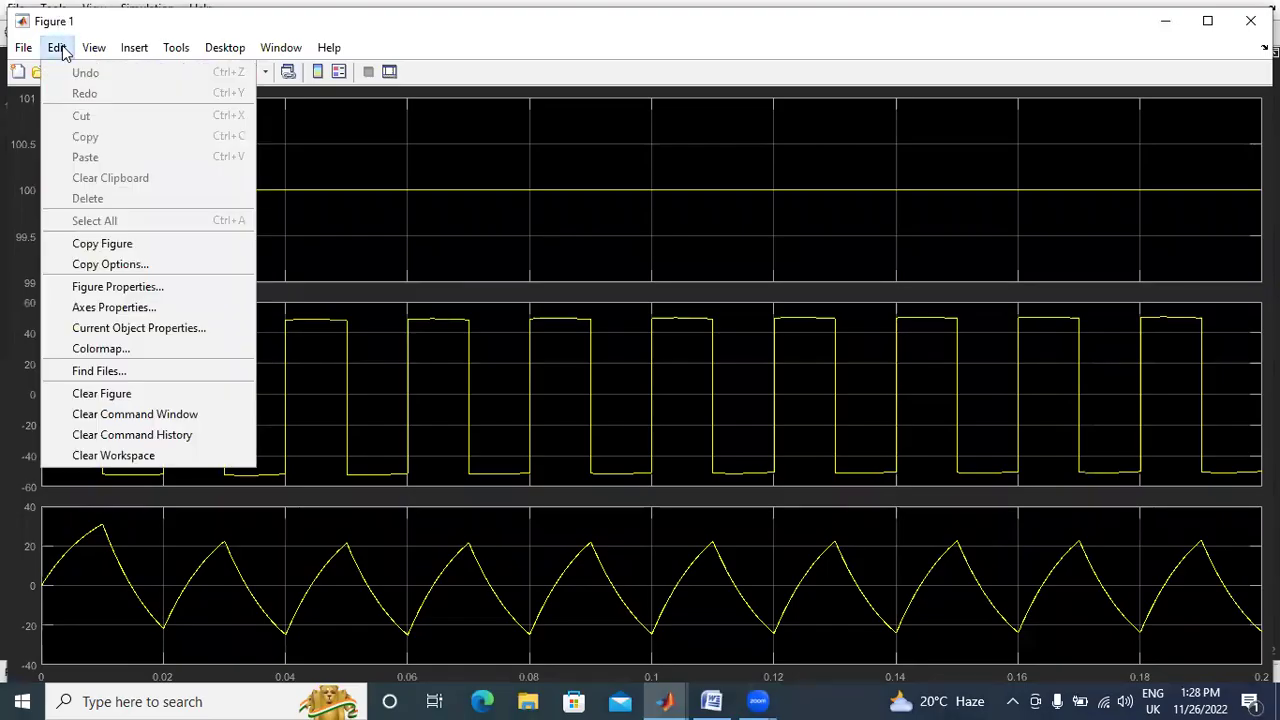
{"action": "left_click", "coordinate": [118, 287]}
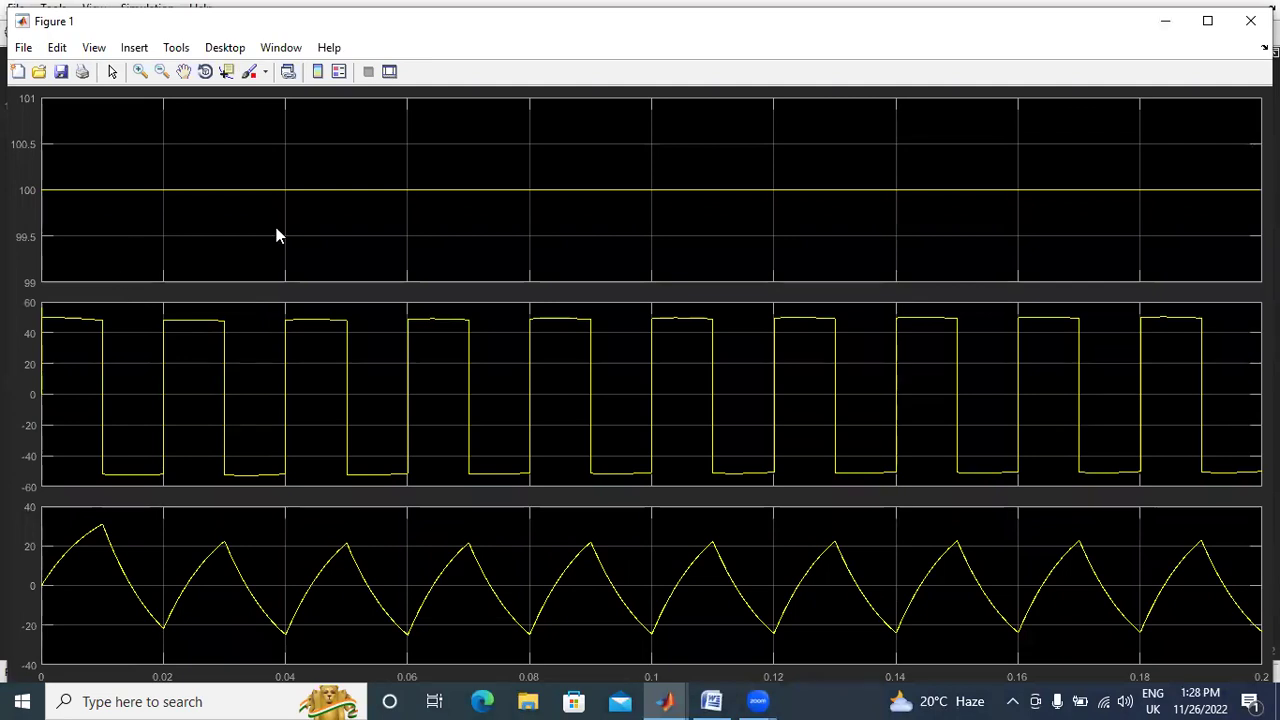
{"action": "left_click", "coordinate": [1204, 22]}
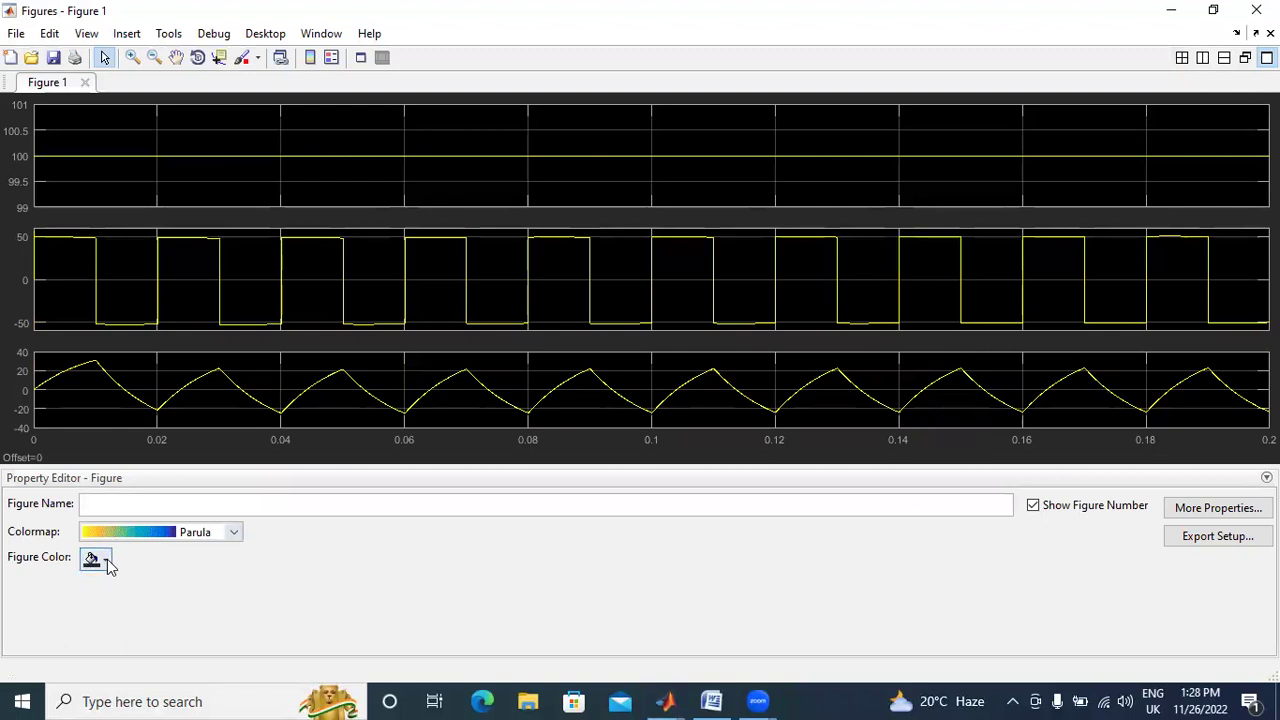
- Make the figure background white and change the plot panel's text colour
{"action": "left_click", "coordinate": [104, 560]}
{"action": "left_click", "coordinate": [114, 507]}
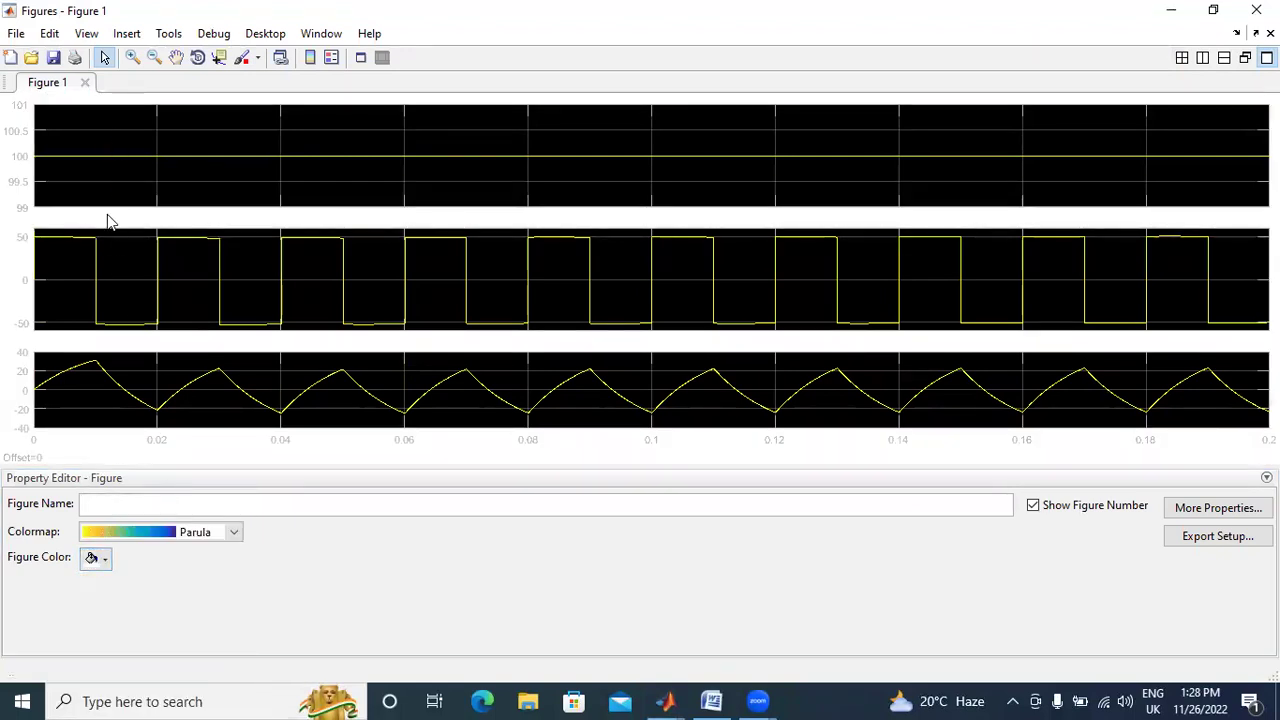
{"action": "left_click", "coordinate": [161, 142]}
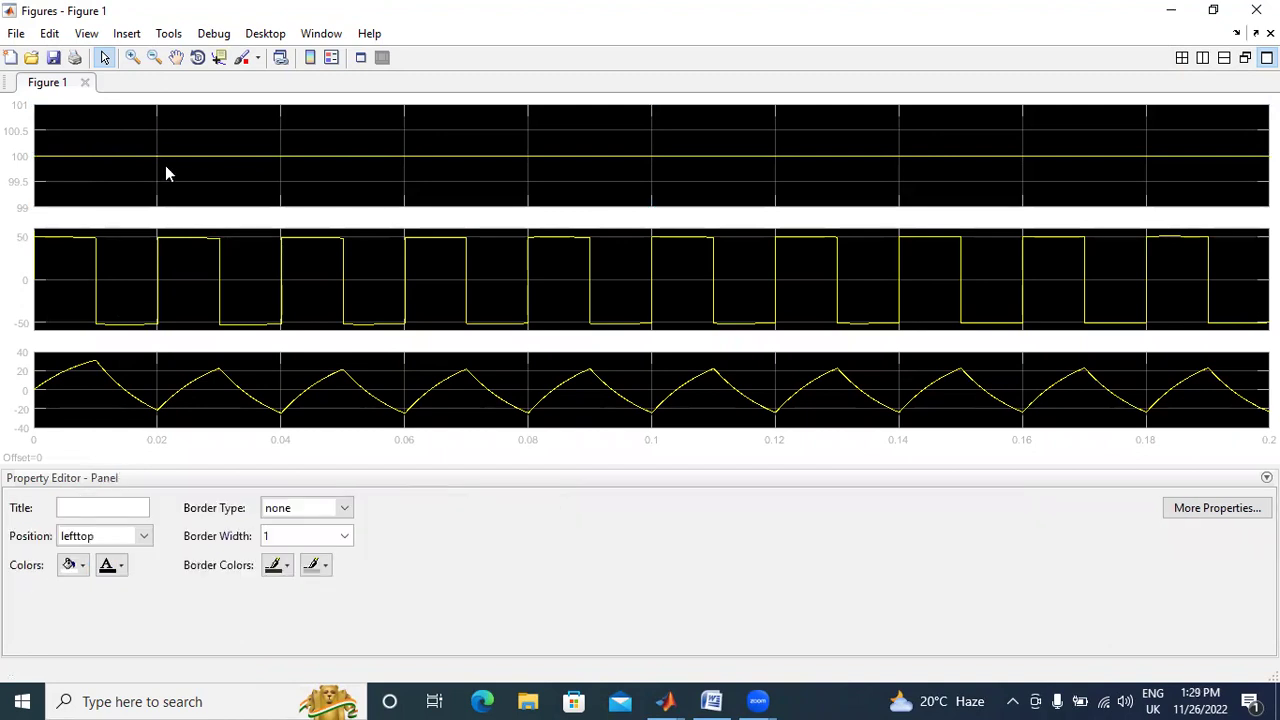
{"action": "left_click", "coordinate": [115, 568]}
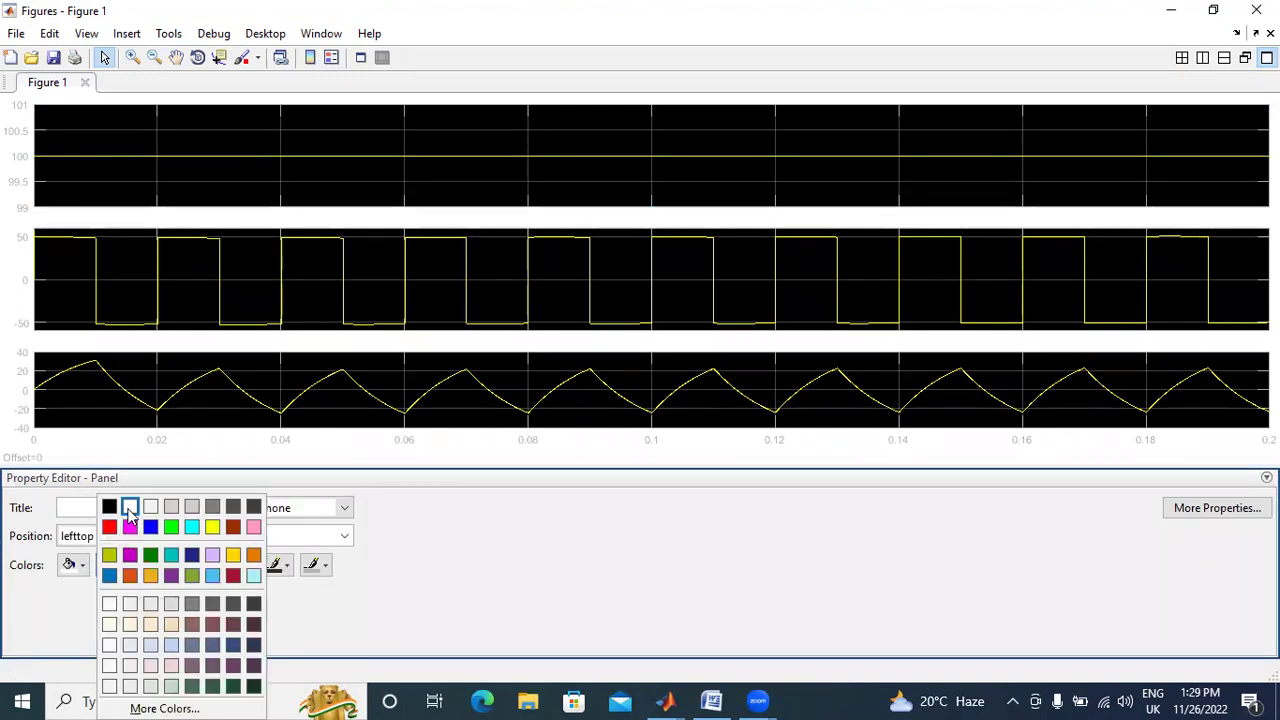
{"action": "left_click", "coordinate": [128, 508]}
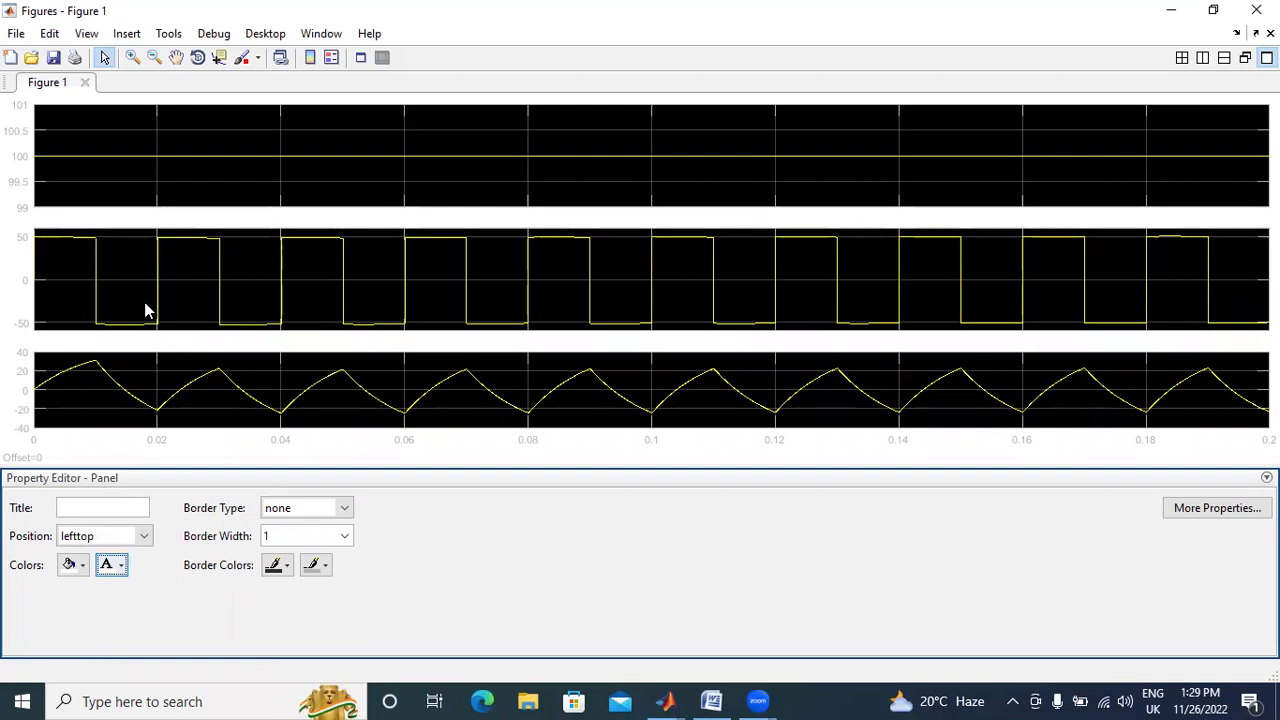
- Set the top, middle and bottom axes backgrounds to white
{"action": "left_click", "coordinate": [126, 184]}
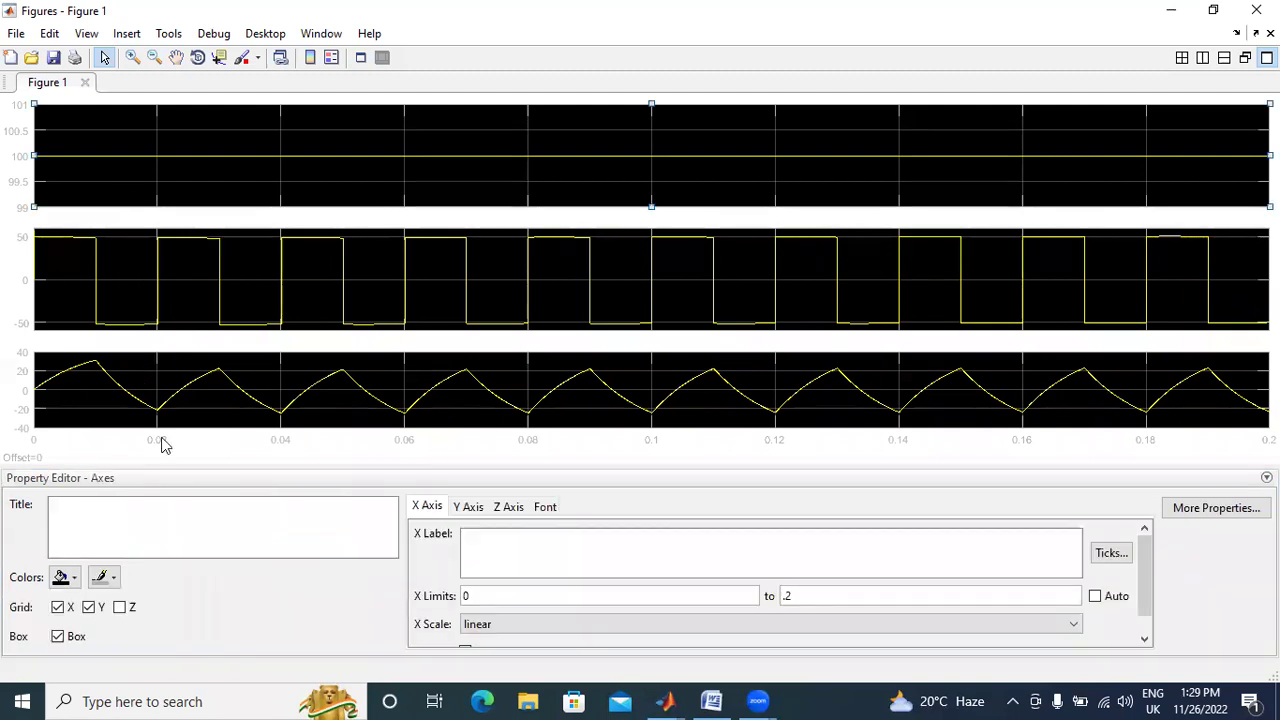
{"action": "left_click", "coordinate": [76, 578]}
{"action": "left_click", "coordinate": [88, 505]}
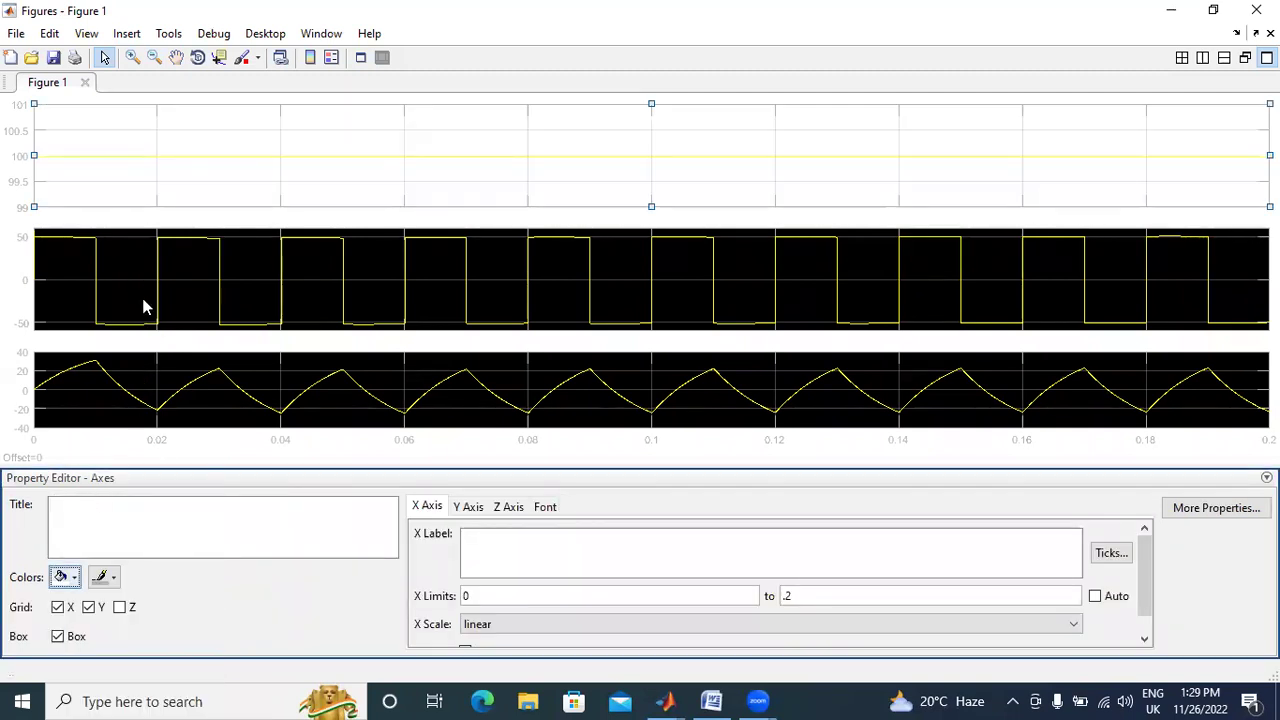
{"action": "left_click", "coordinate": [128, 328]}
{"action": "left_click", "coordinate": [74, 580]}
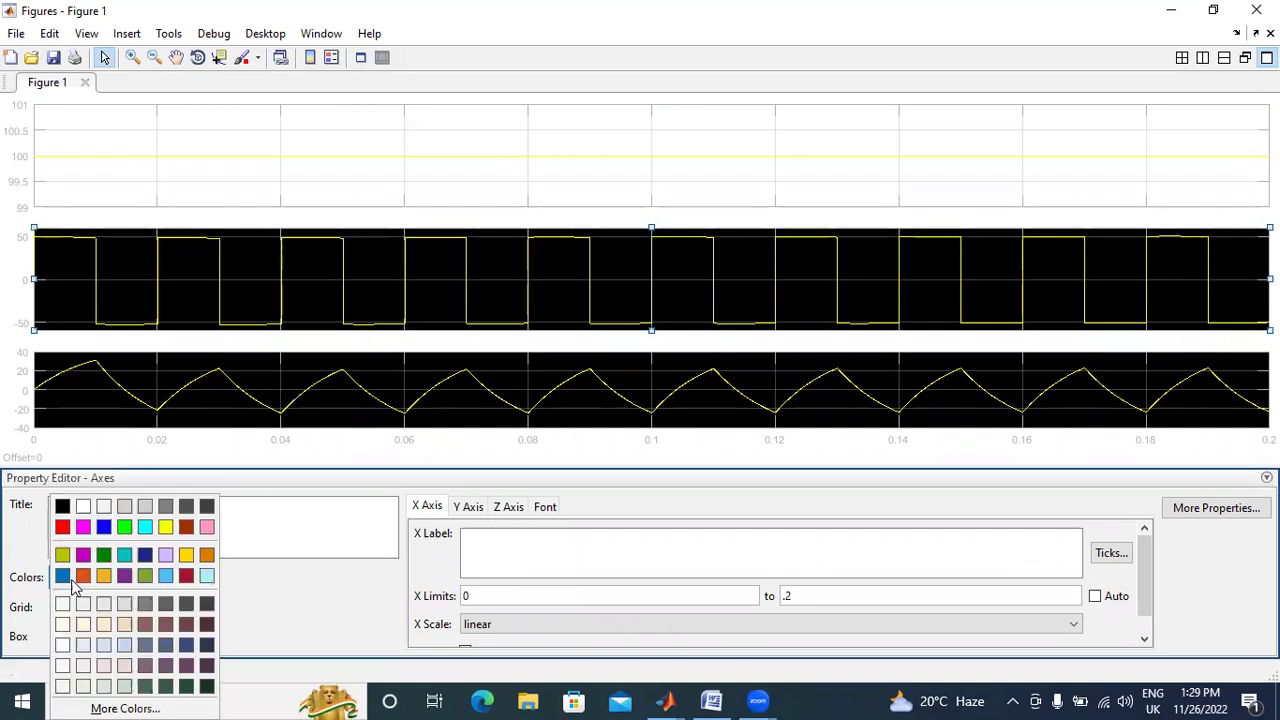
{"action": "left_click", "coordinate": [88, 505]}
{"action": "left_click", "coordinate": [147, 386]}
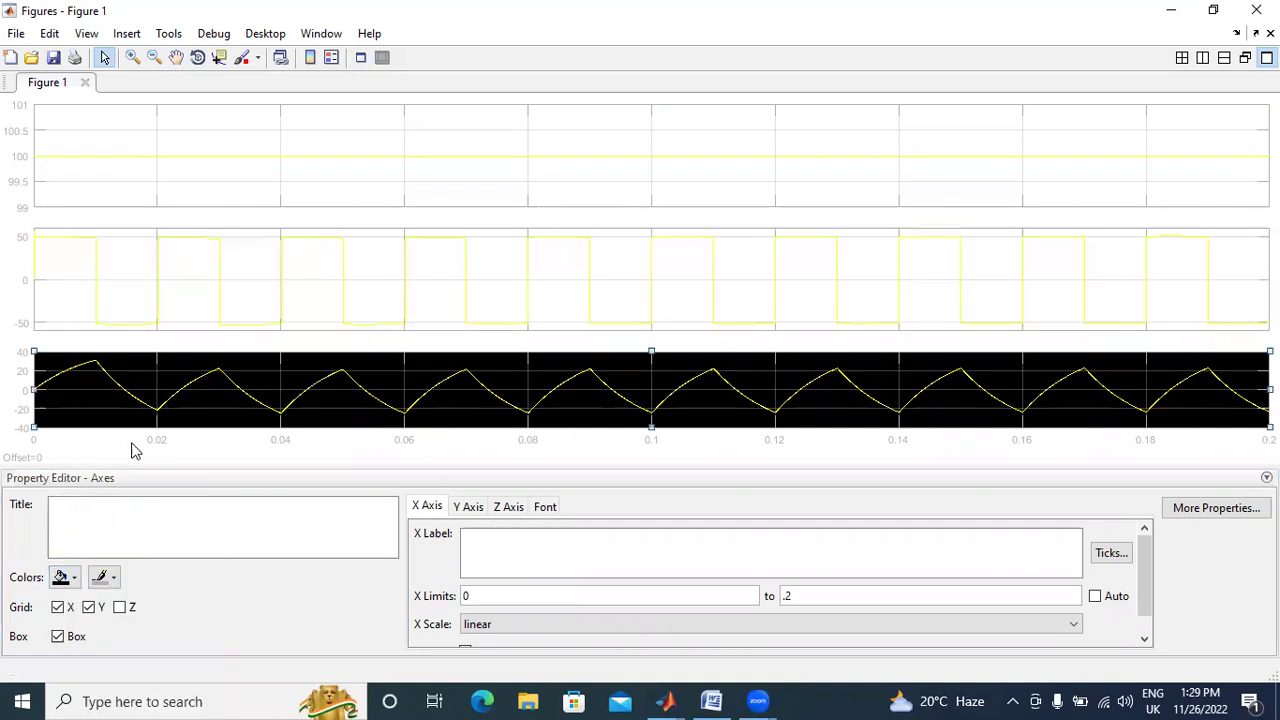
{"action": "left_click", "coordinate": [74, 580]}
{"action": "left_click", "coordinate": [85, 507]}
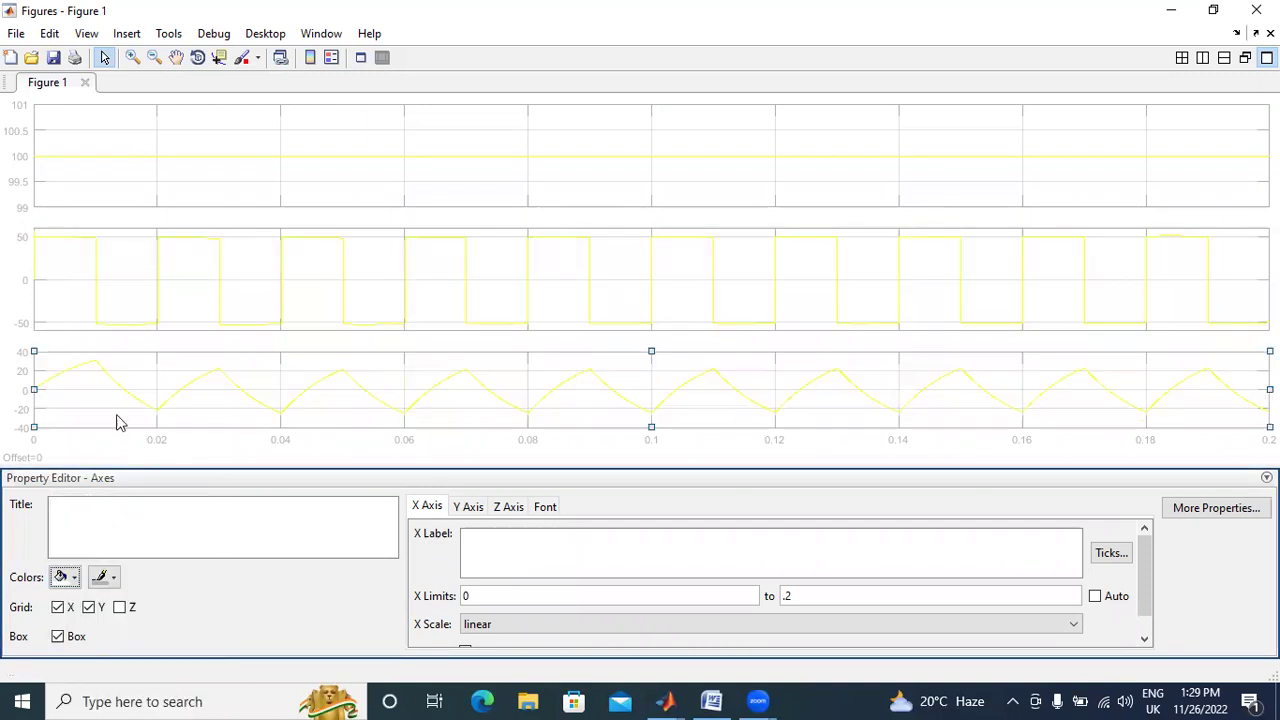
- Make the top supply-voltage waveform a red line with width 3.0
{"action": "left_click", "coordinate": [191, 157]}
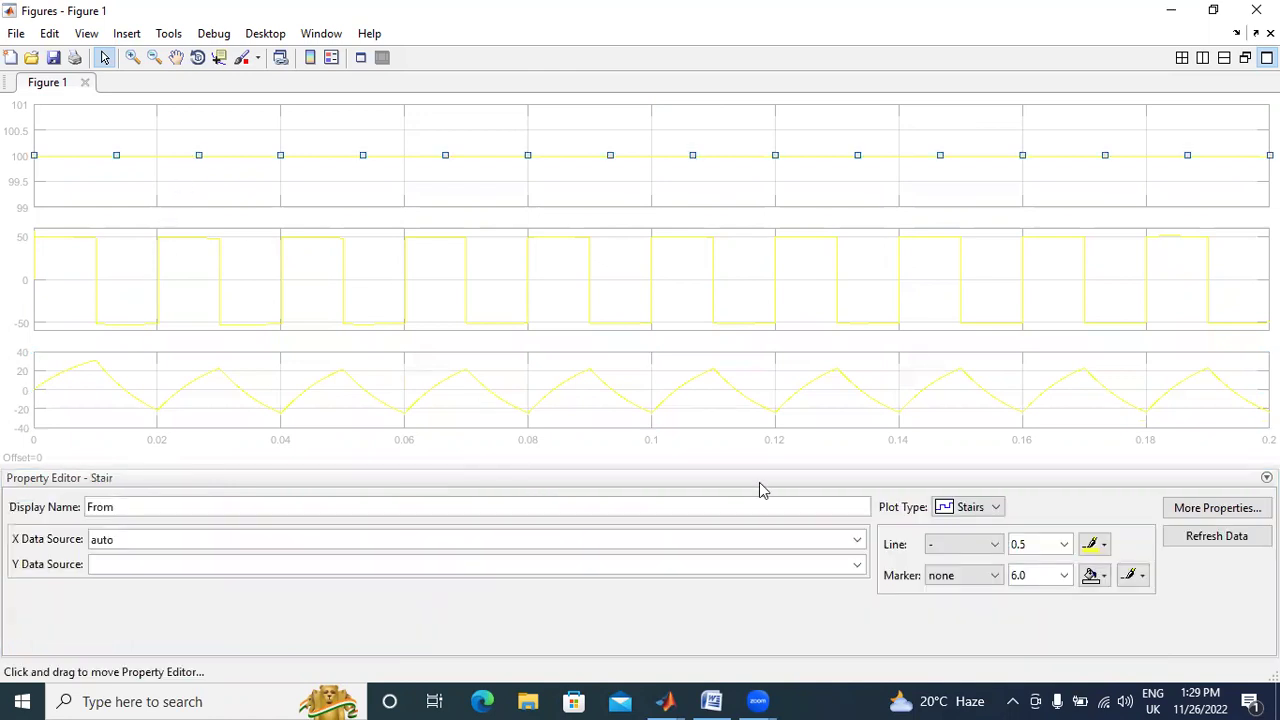
{"action": "left_click", "coordinate": [1092, 544]}
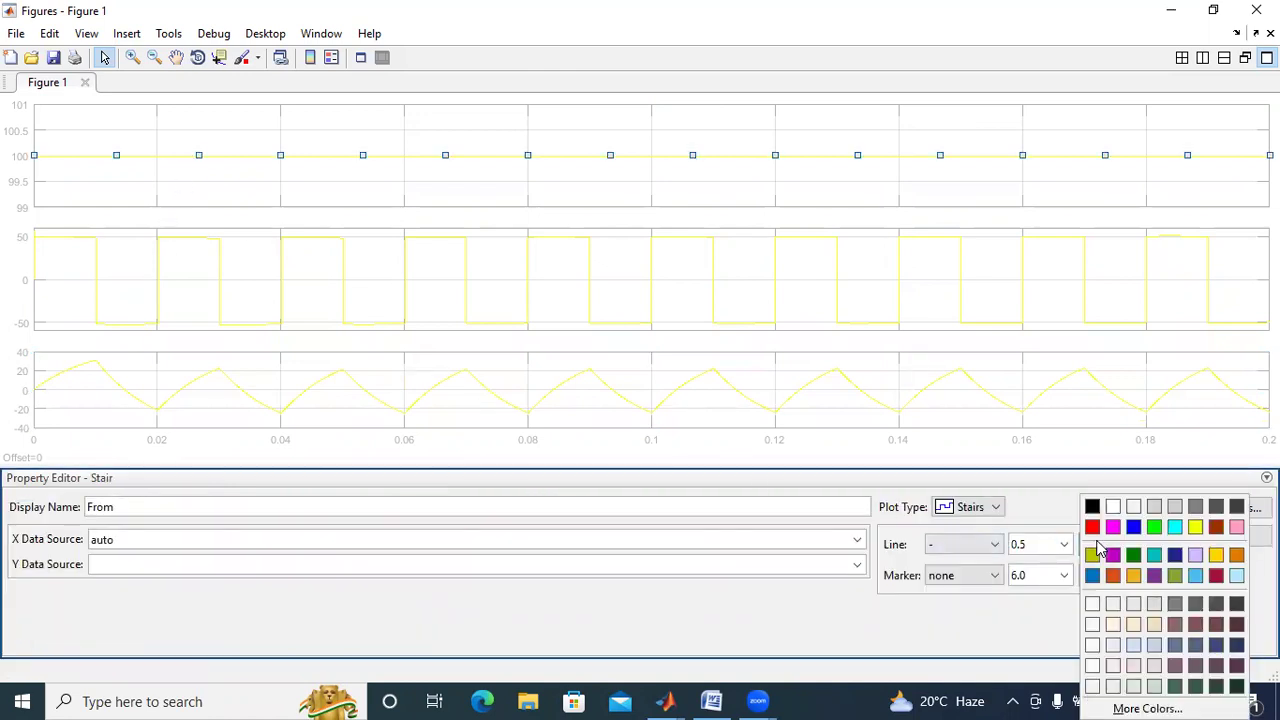
{"action": "left_click", "coordinate": [1090, 527]}
{"action": "left_click", "coordinate": [1065, 544]}
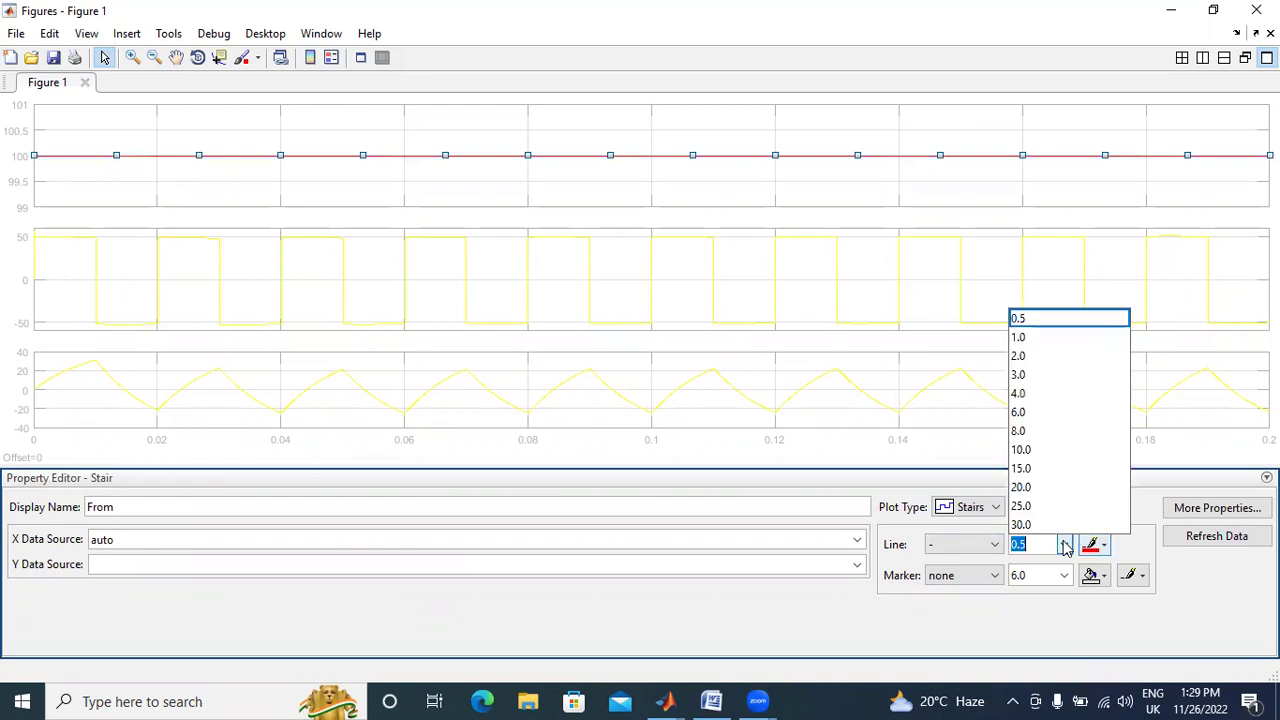
{"action": "left_click", "coordinate": [1050, 376]}
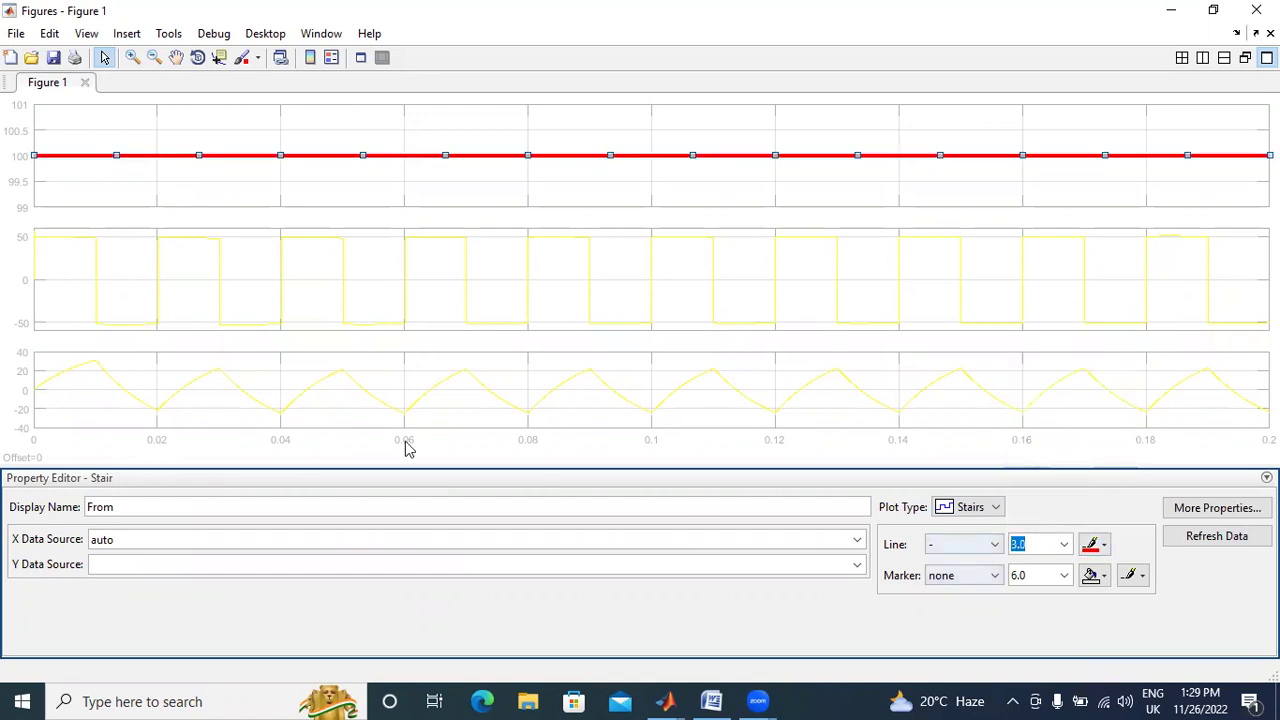
- Set the top plot's Y limits to 0 through 110
{"action": "left_click", "coordinate": [123, 172]}
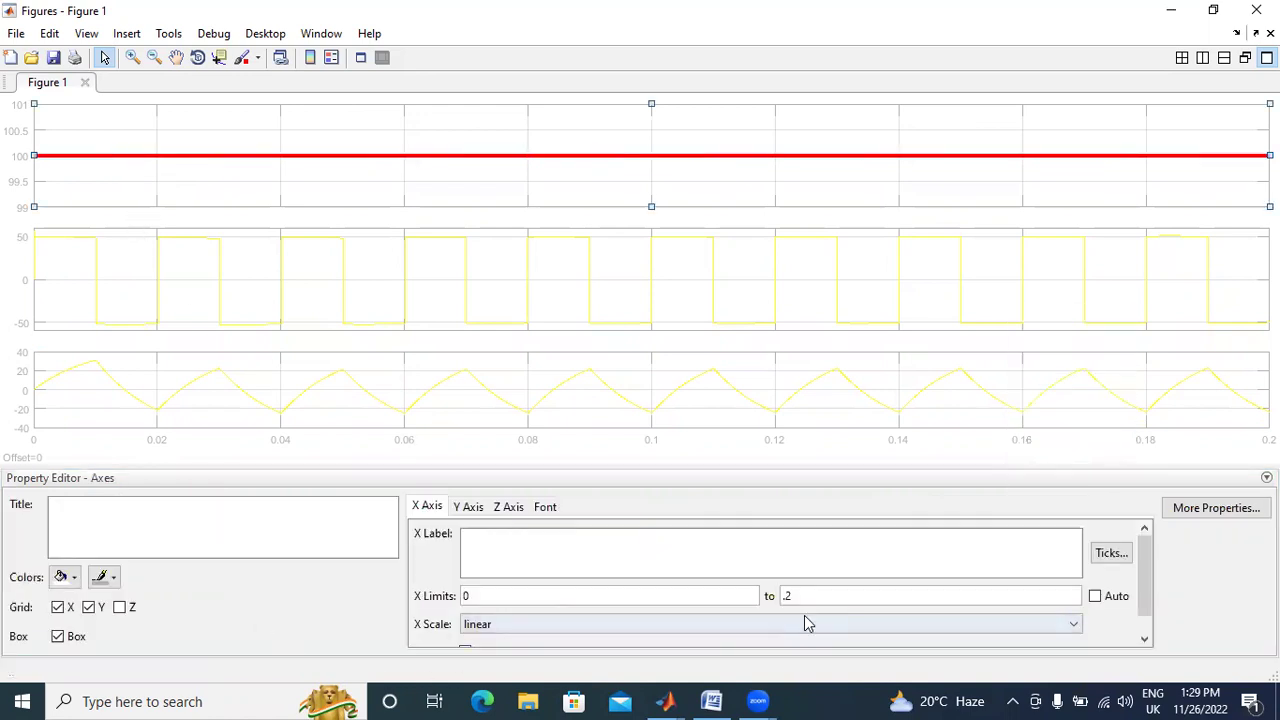
{"action": "left_click", "coordinate": [467, 507]}
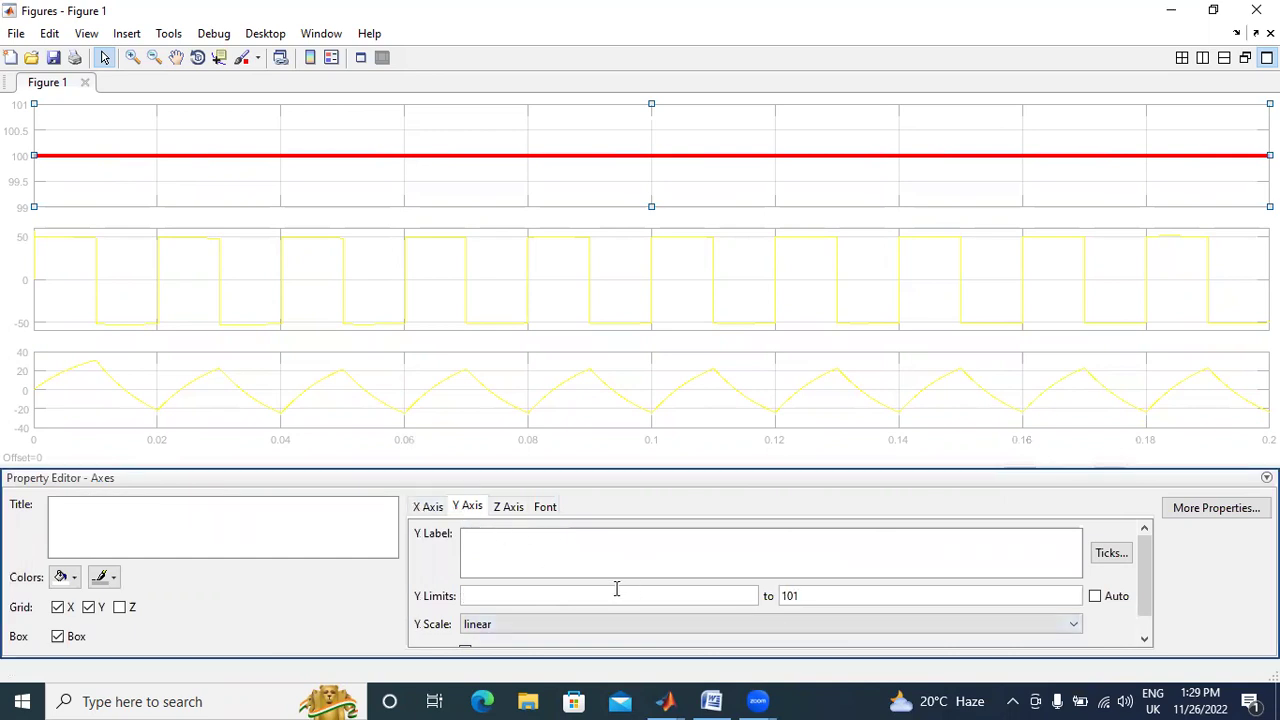
{"action": "type", "text": "0"}
{"action": "key", "text": "Return"}
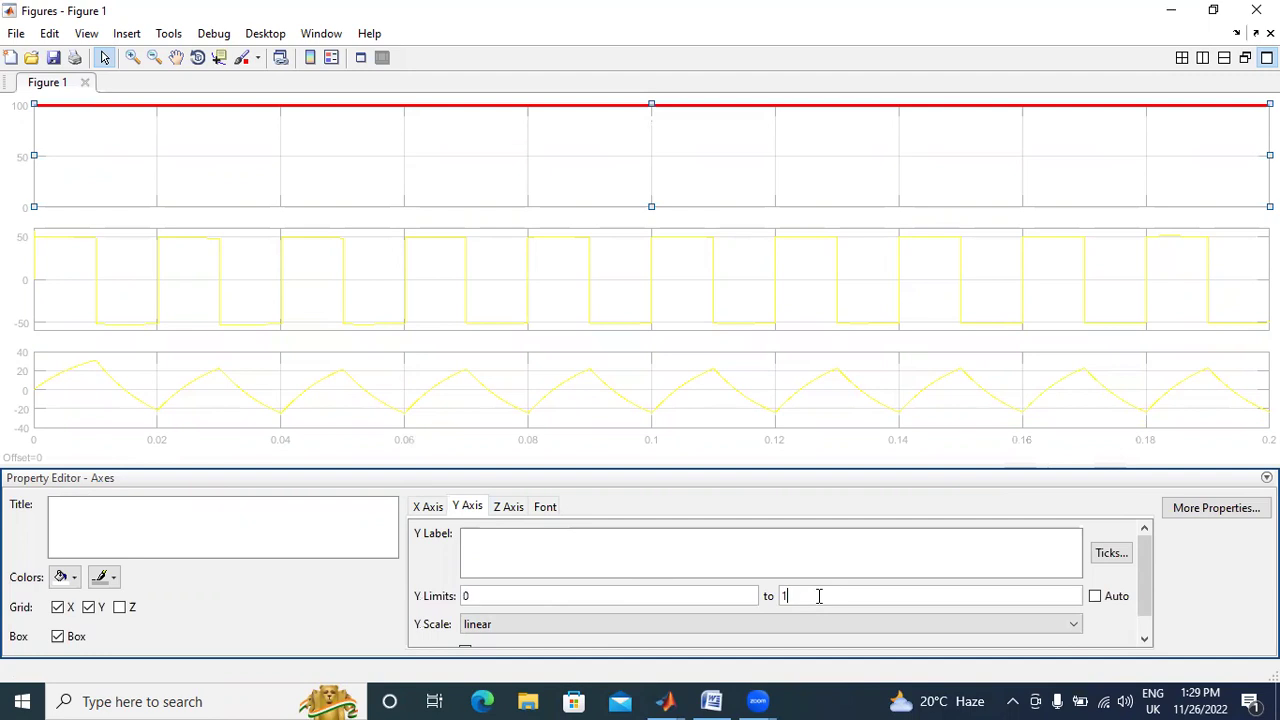
{"action": "type", "text": "10"}
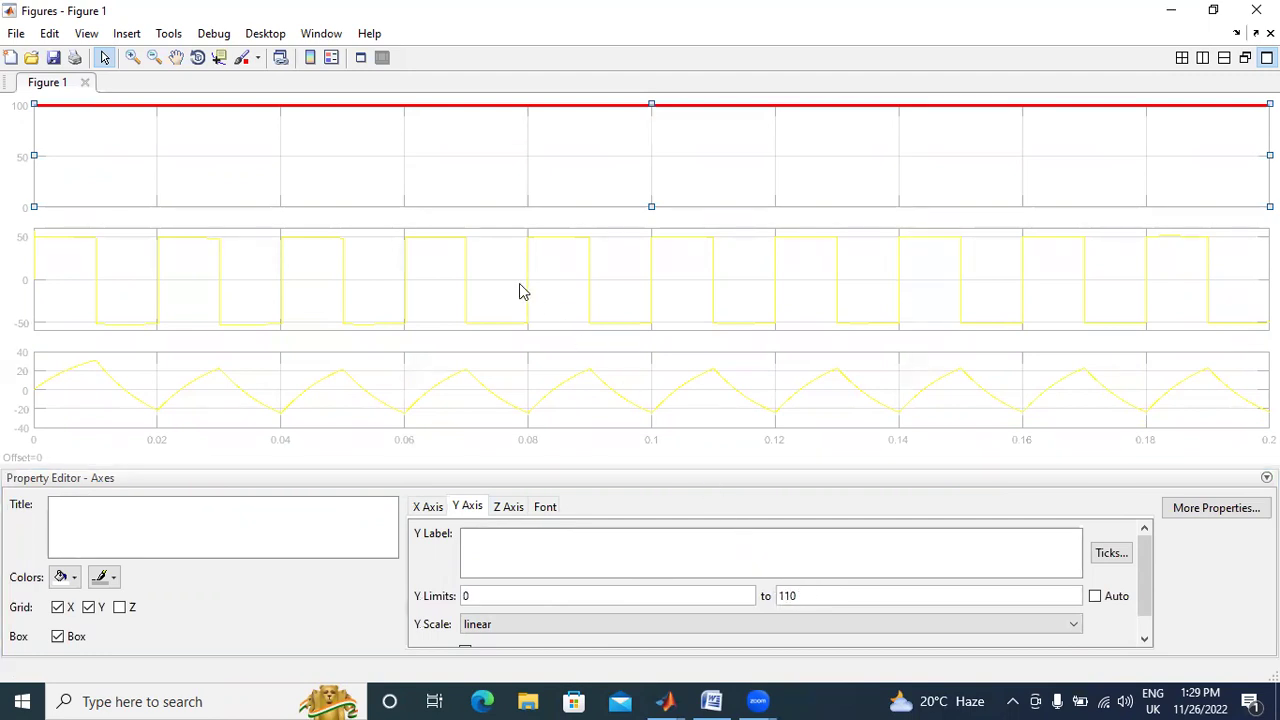
{"action": "left_click", "coordinate": [520, 291]}
- Set the edge colour of the middle and top plots' axes to black
{"action": "left_click", "coordinate": [545, 507]}
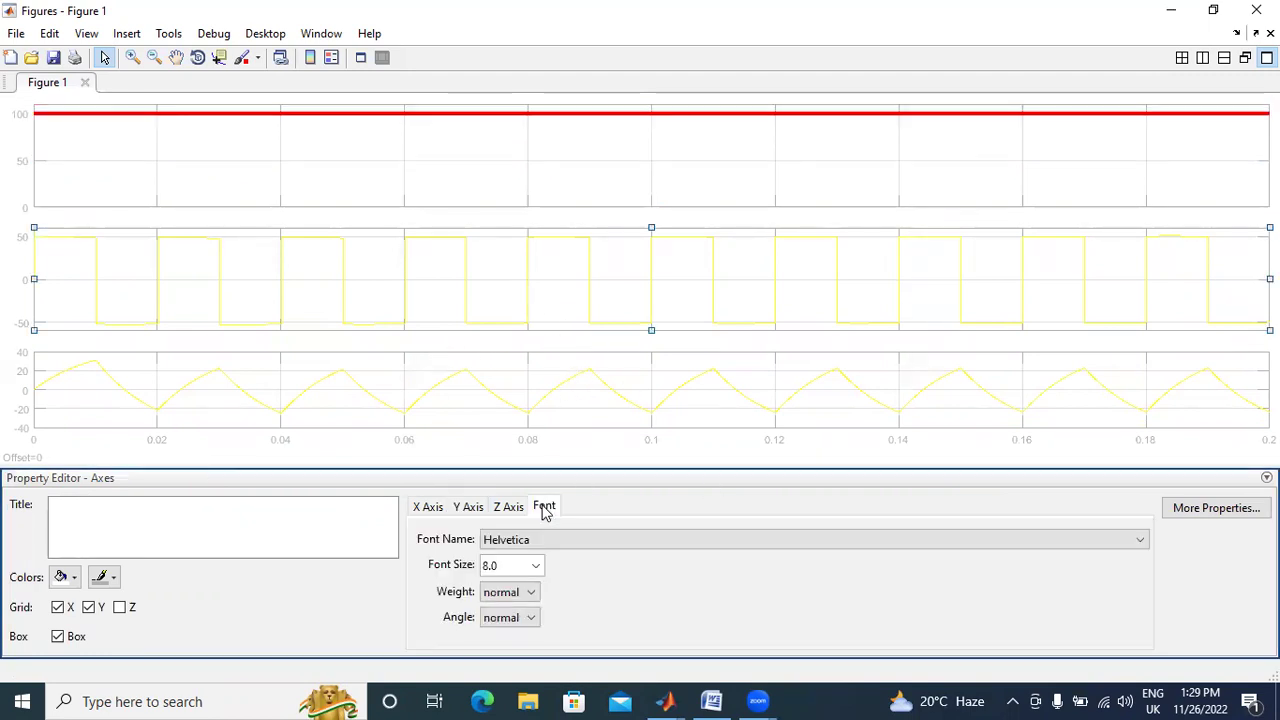
{"action": "left_click", "coordinate": [105, 578]}
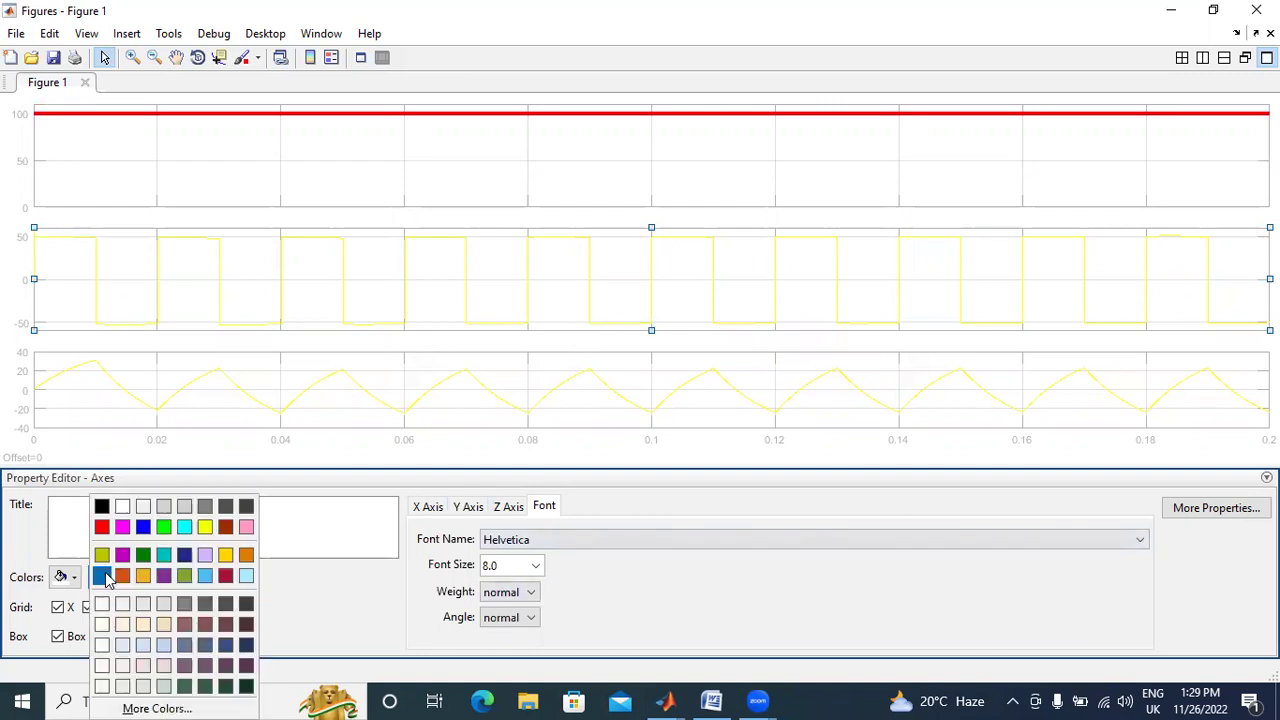
{"action": "left_click", "coordinate": [100, 508]}
{"action": "left_click", "coordinate": [193, 136]}
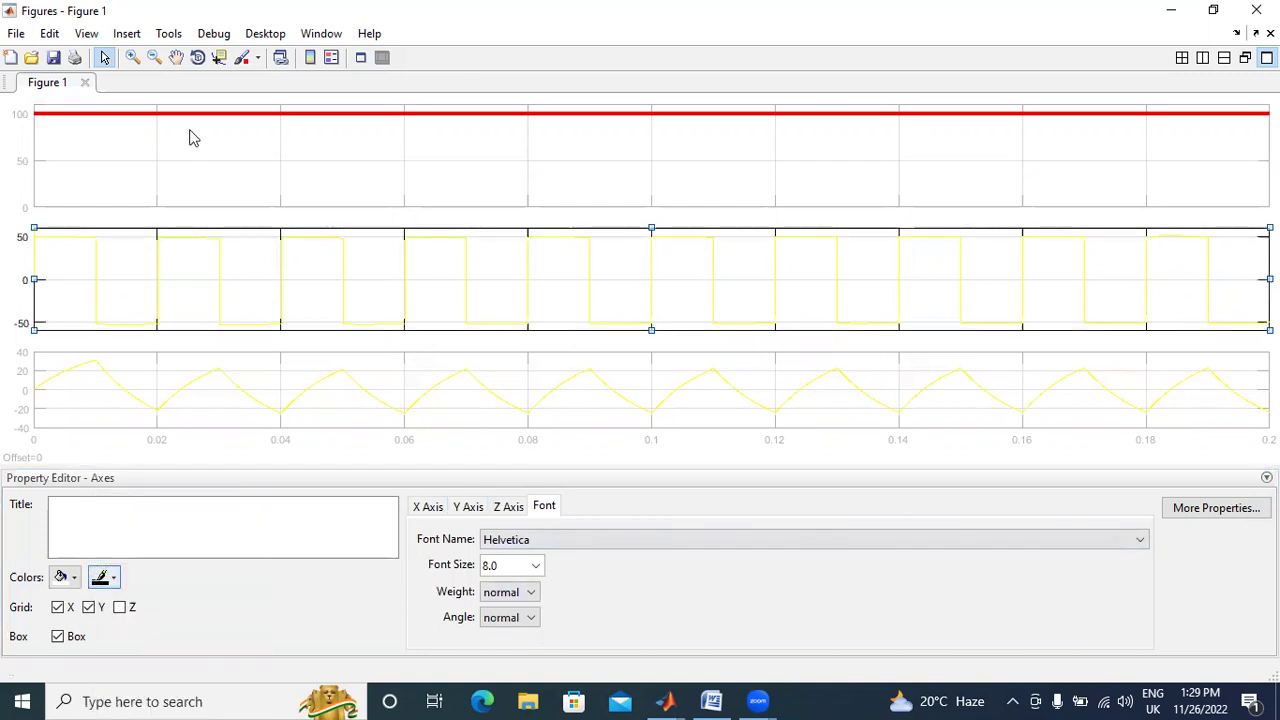
{"action": "left_click", "coordinate": [105, 578]}
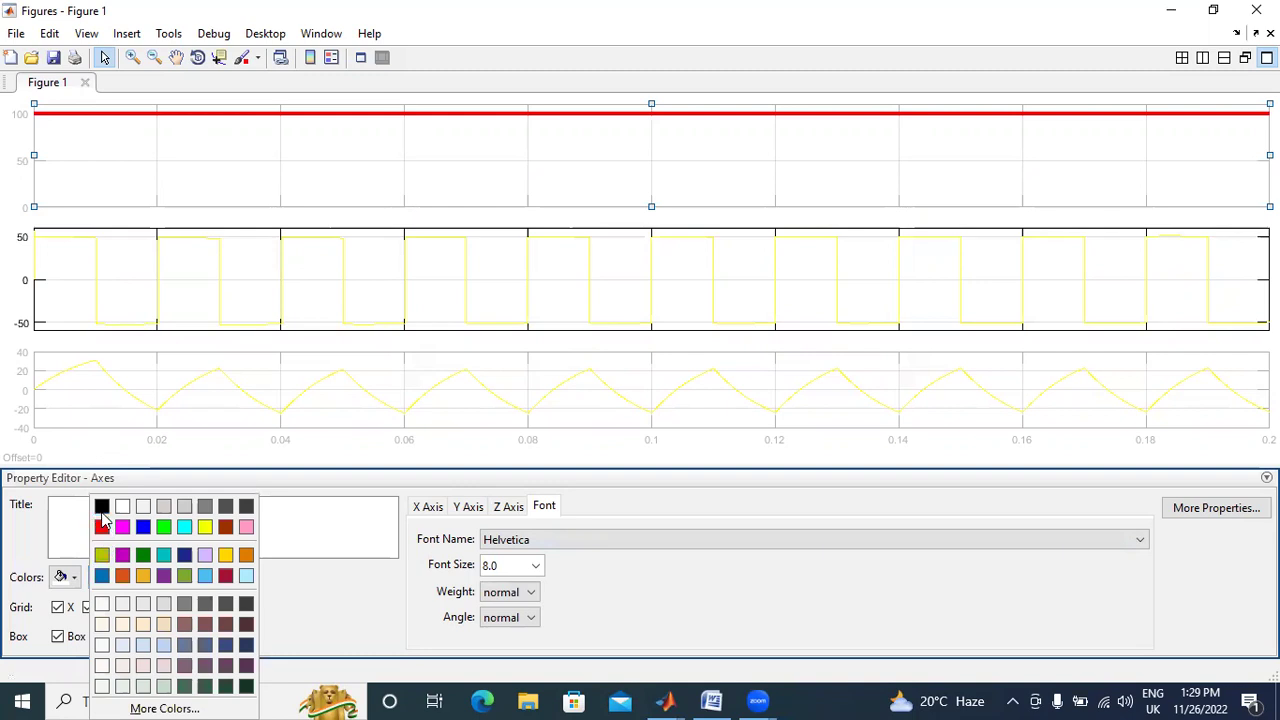
{"action": "left_click", "coordinate": [100, 508]}
- Make the top plot's tick labels bold at size 12
{"action": "left_click", "coordinate": [522, 594]}
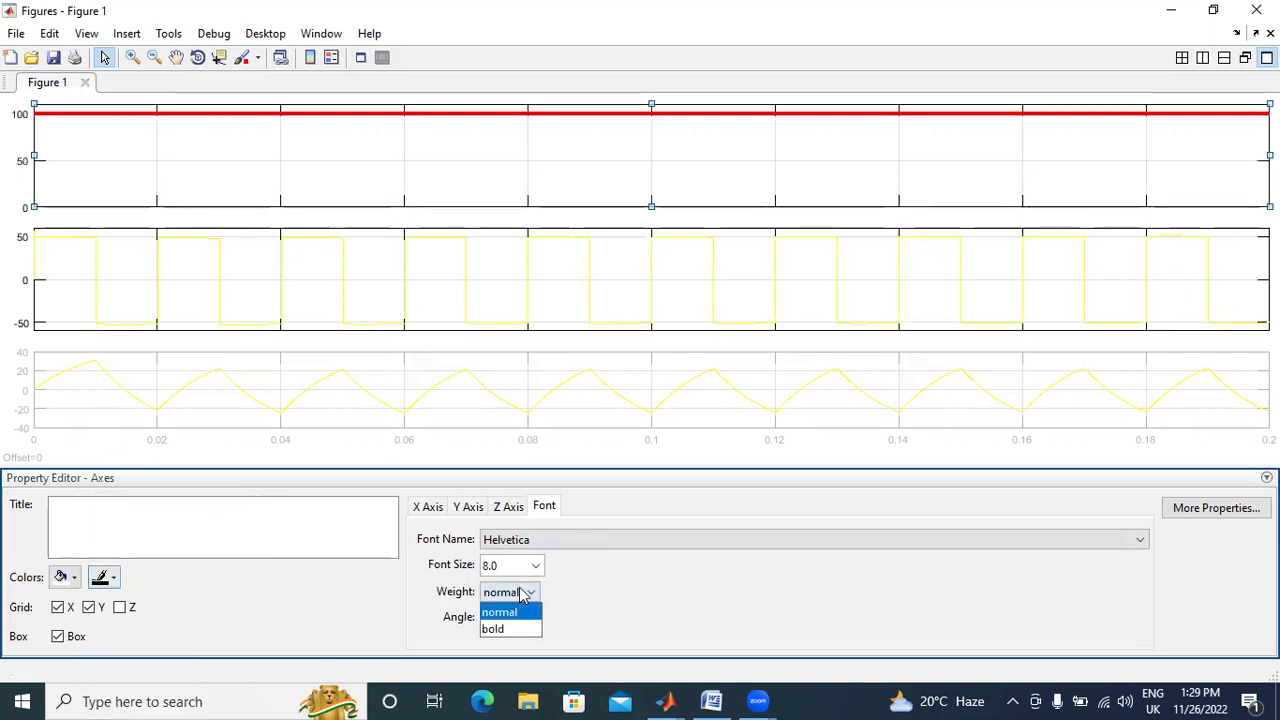
{"action": "left_click", "coordinate": [511, 627]}
{"action": "left_click", "coordinate": [536, 566]}
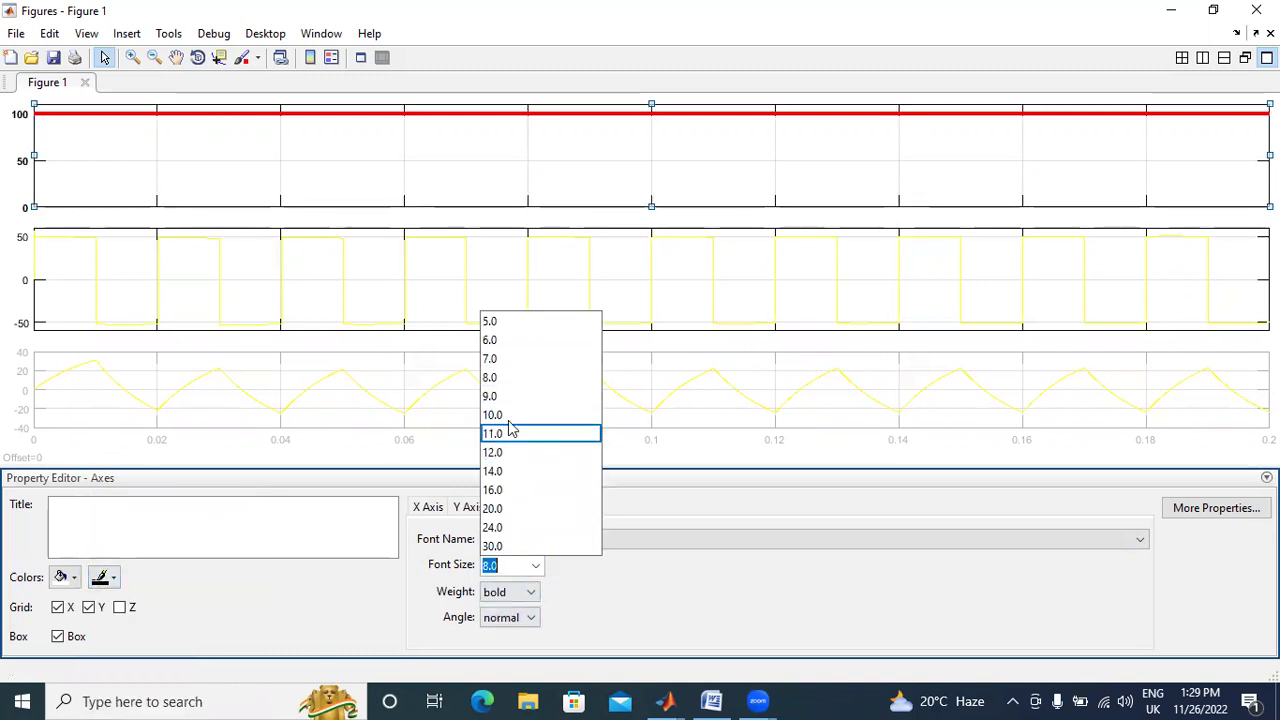
{"action": "left_click", "coordinate": [505, 452]}
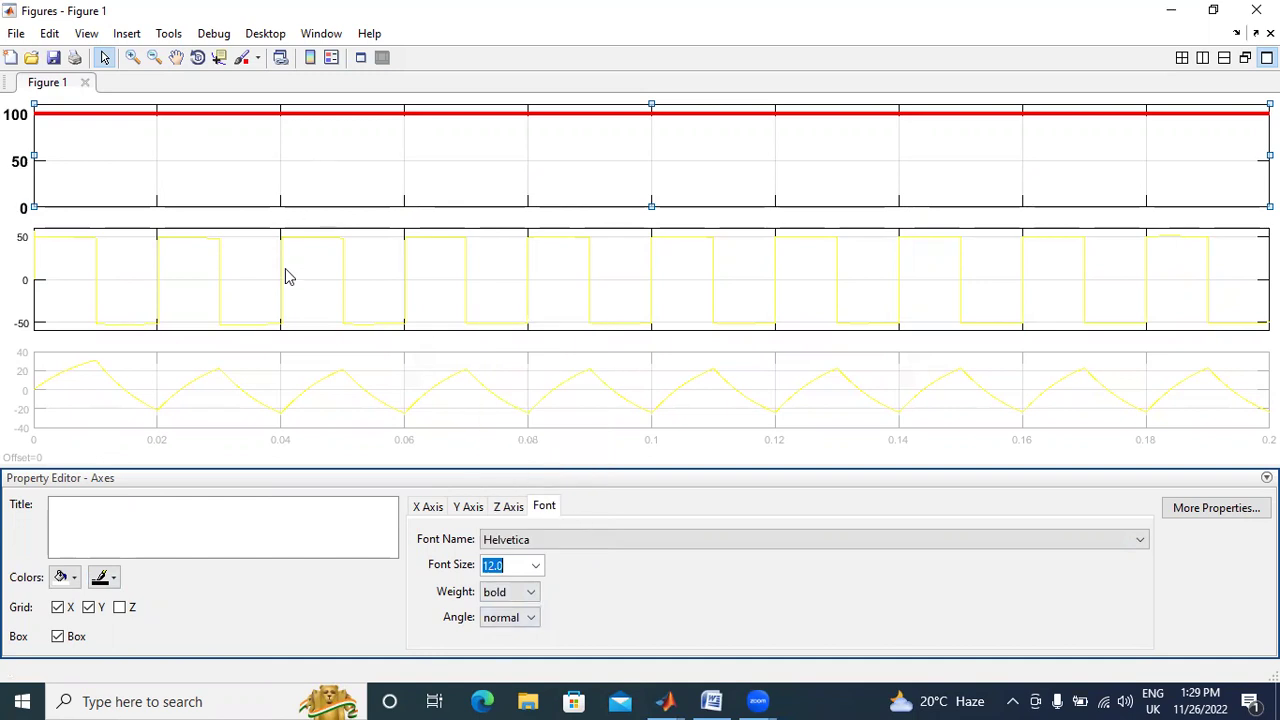
- Set the top plot's Y-axis label to 'Vs'
{"action": "left_click", "coordinate": [470, 508]}
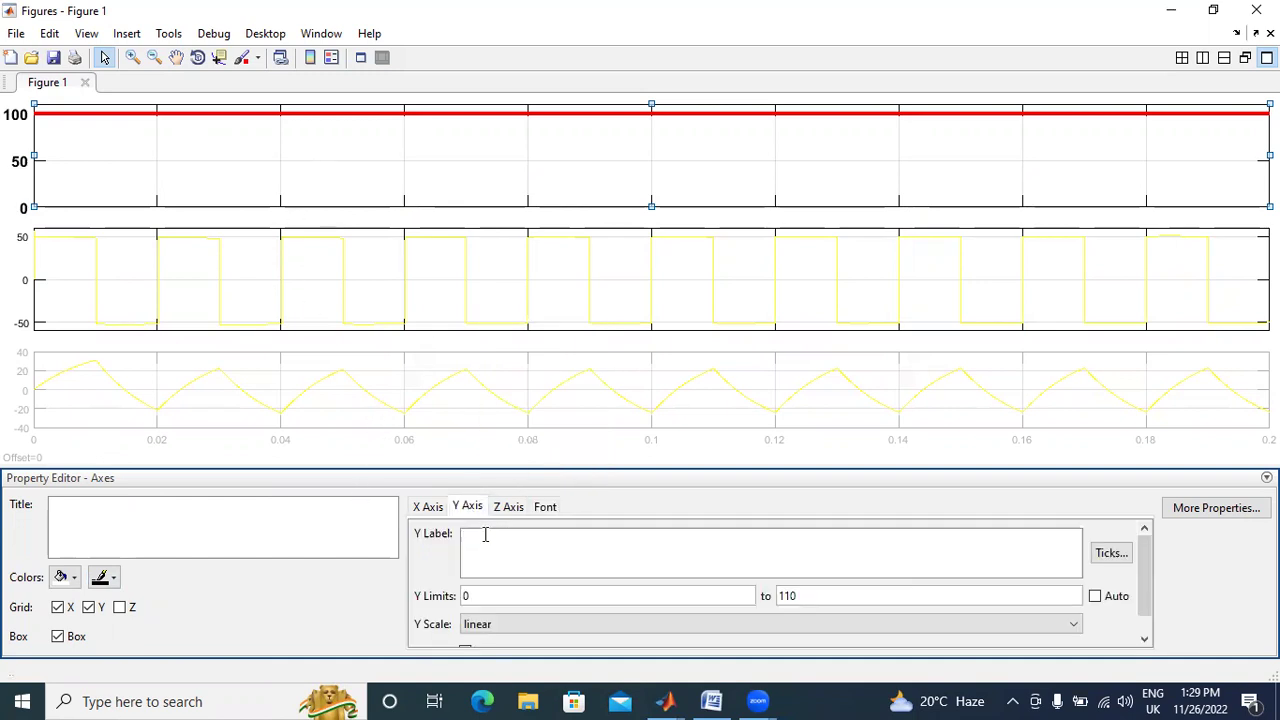
{"action": "type", "text": "Vs"}
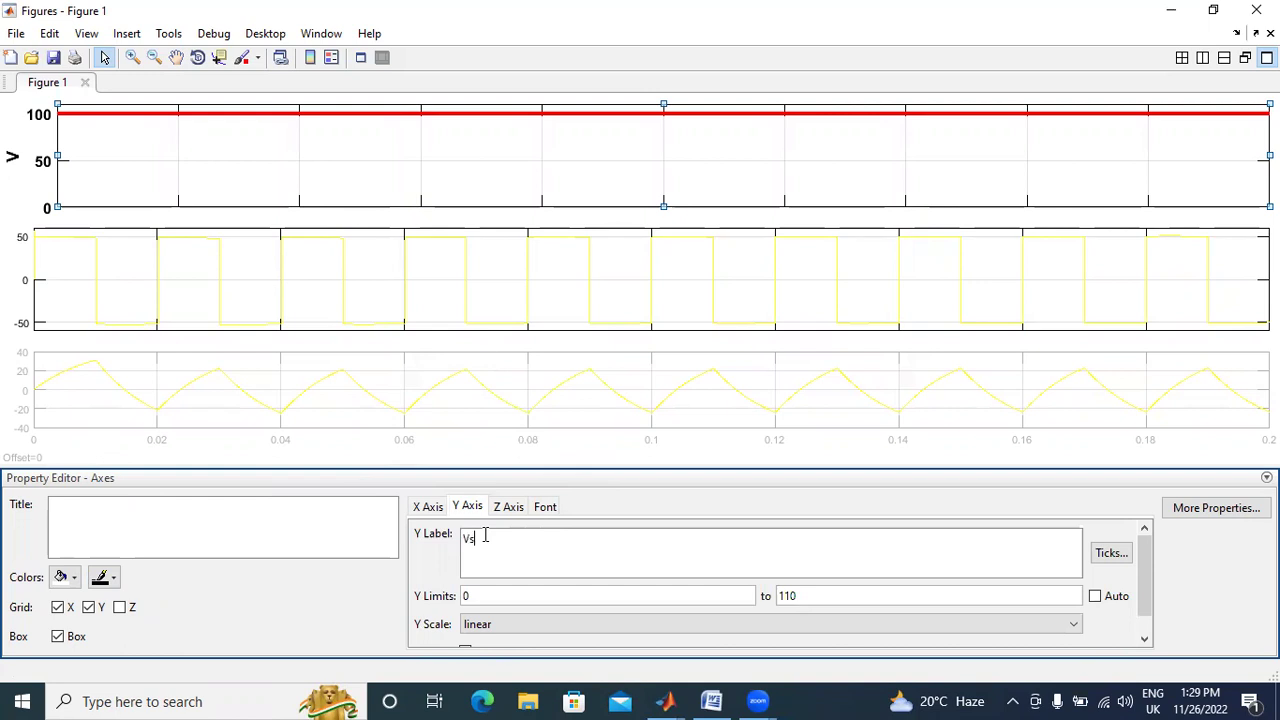
{"action": "key", "text": "BackSpace"}
{"action": "type", "text": "s"}
{"action": "left_click", "coordinate": [297, 274]}
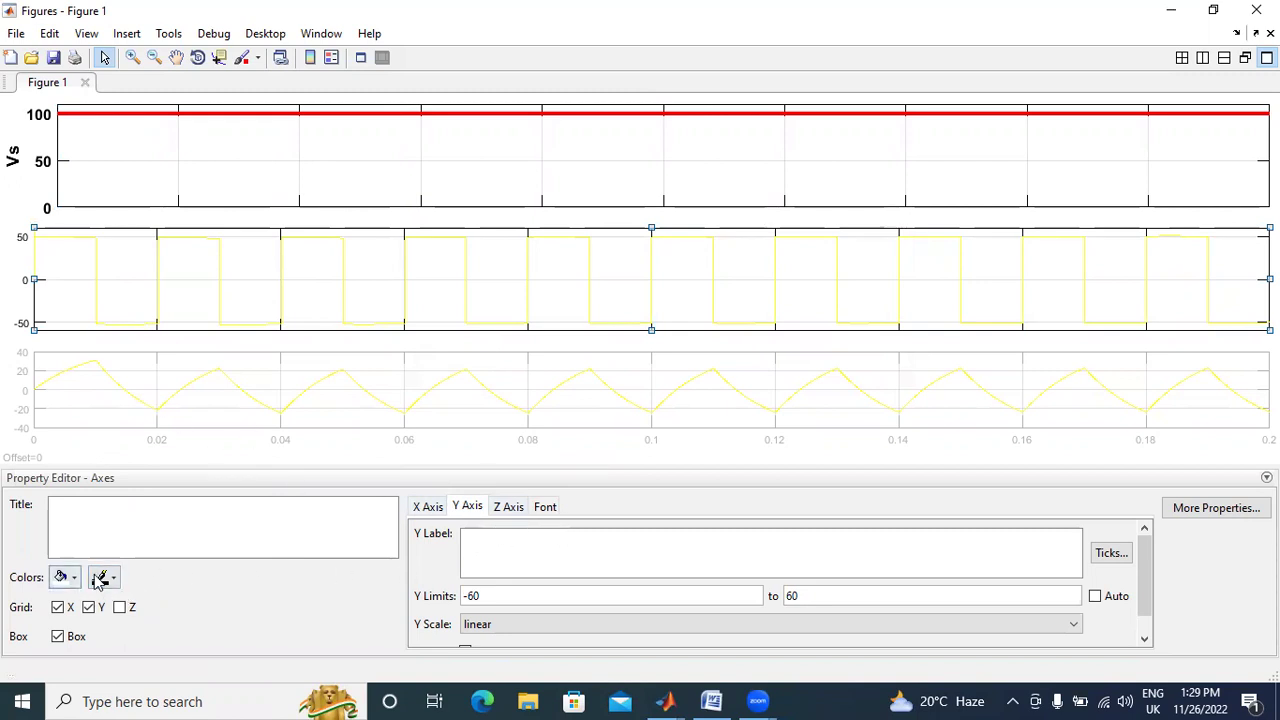
- Make the middle plot's tick labels bold 12-point and label its Y axis 'V0'
{"action": "left_click", "coordinate": [546, 508]}
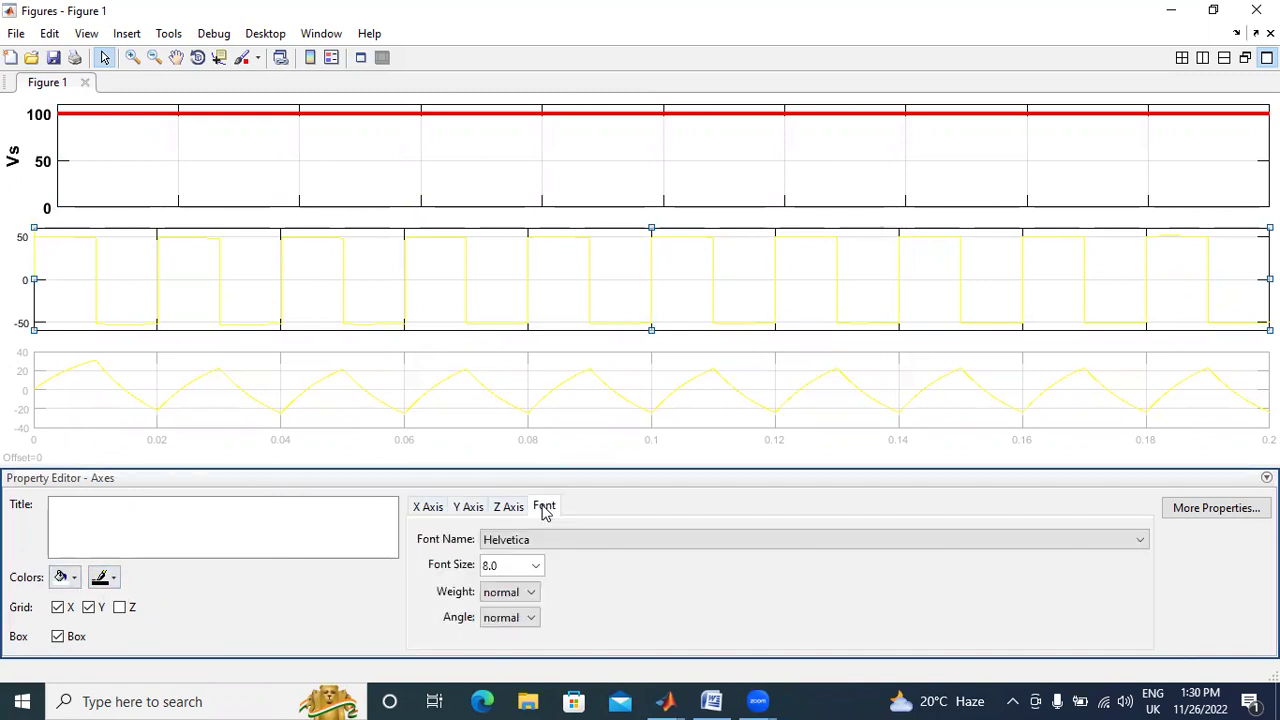
{"action": "left_click", "coordinate": [527, 592]}
{"action": "left_click", "coordinate": [511, 628]}
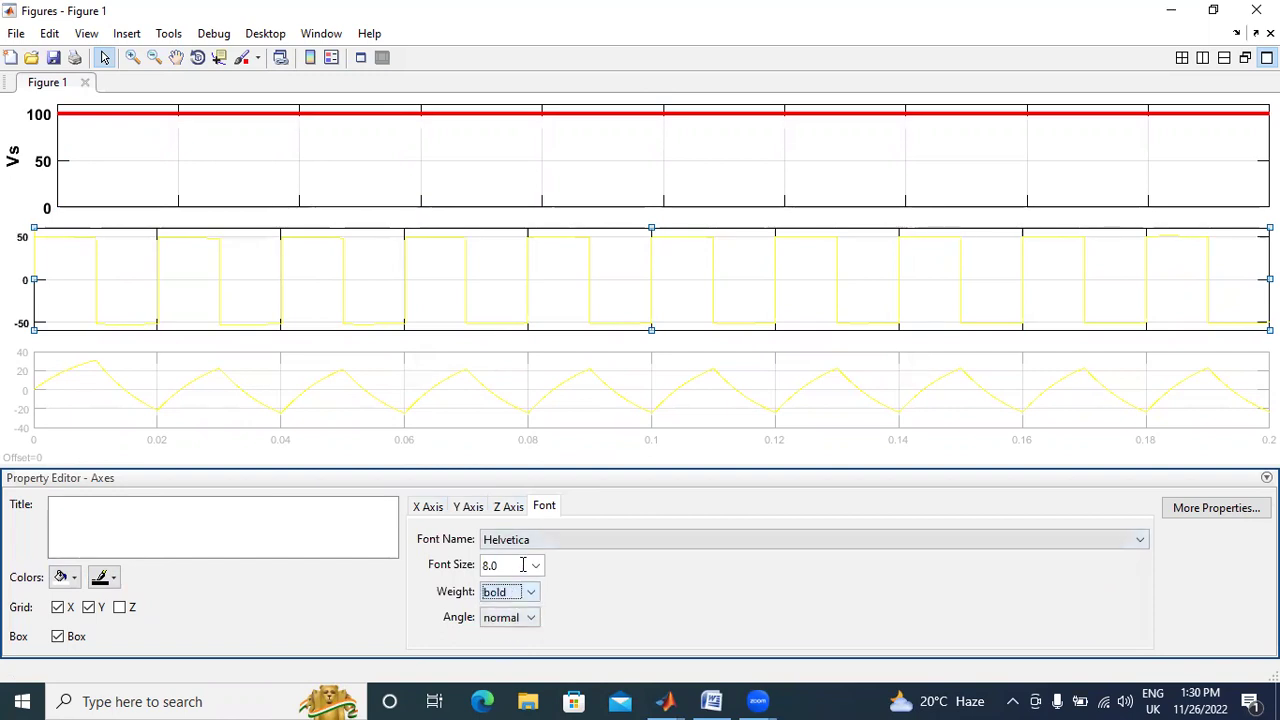
{"action": "left_click", "coordinate": [535, 565]}
{"action": "left_click", "coordinate": [520, 458]}
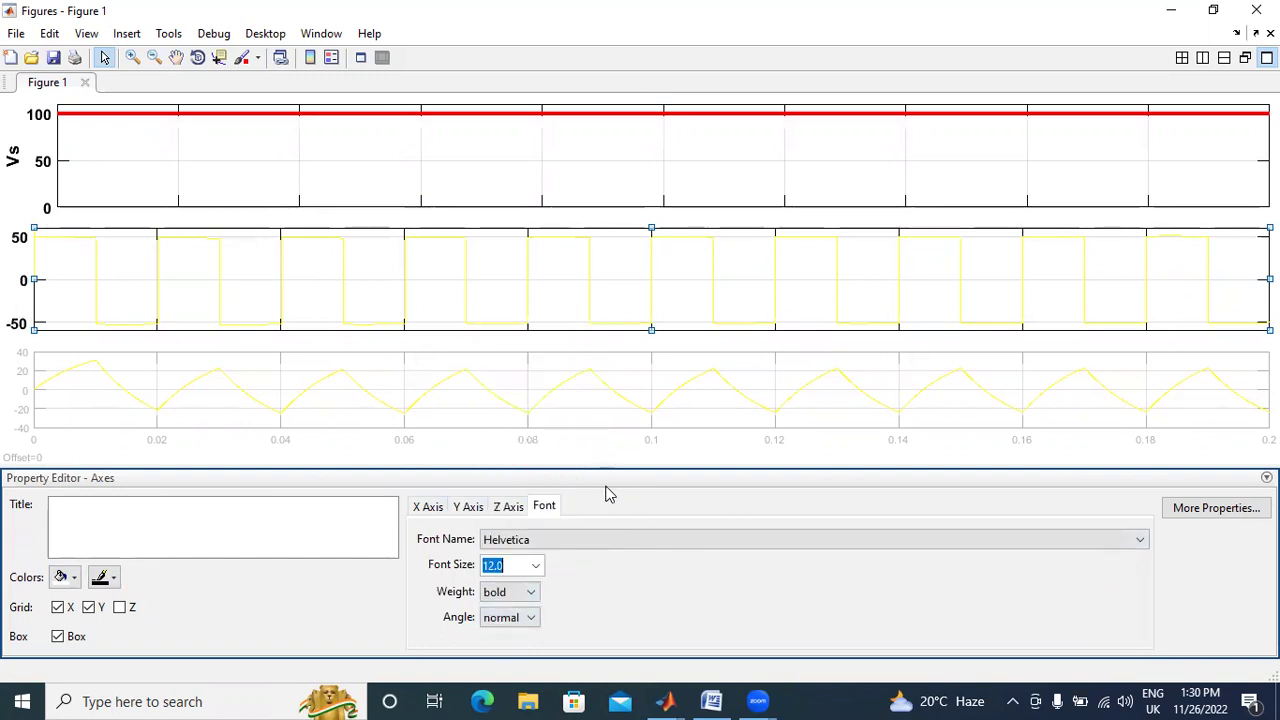
{"action": "left_click", "coordinate": [468, 508]}
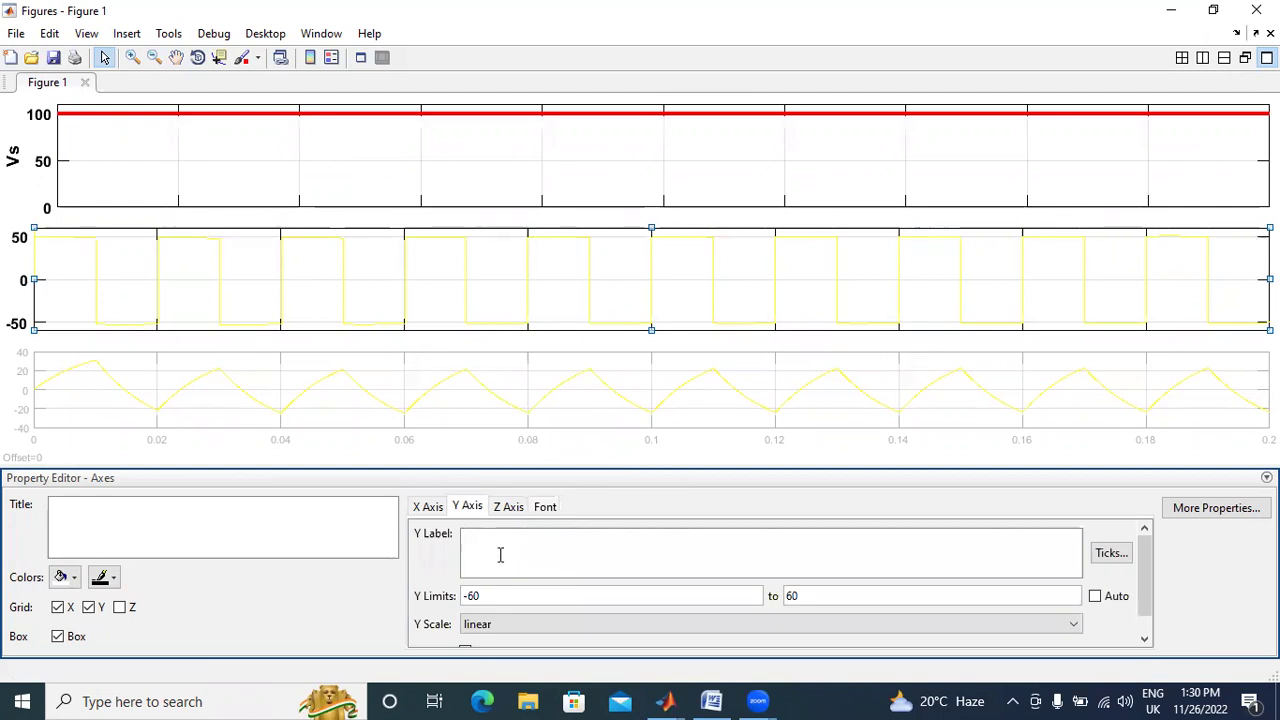
{"action": "type", "text": "V0"}
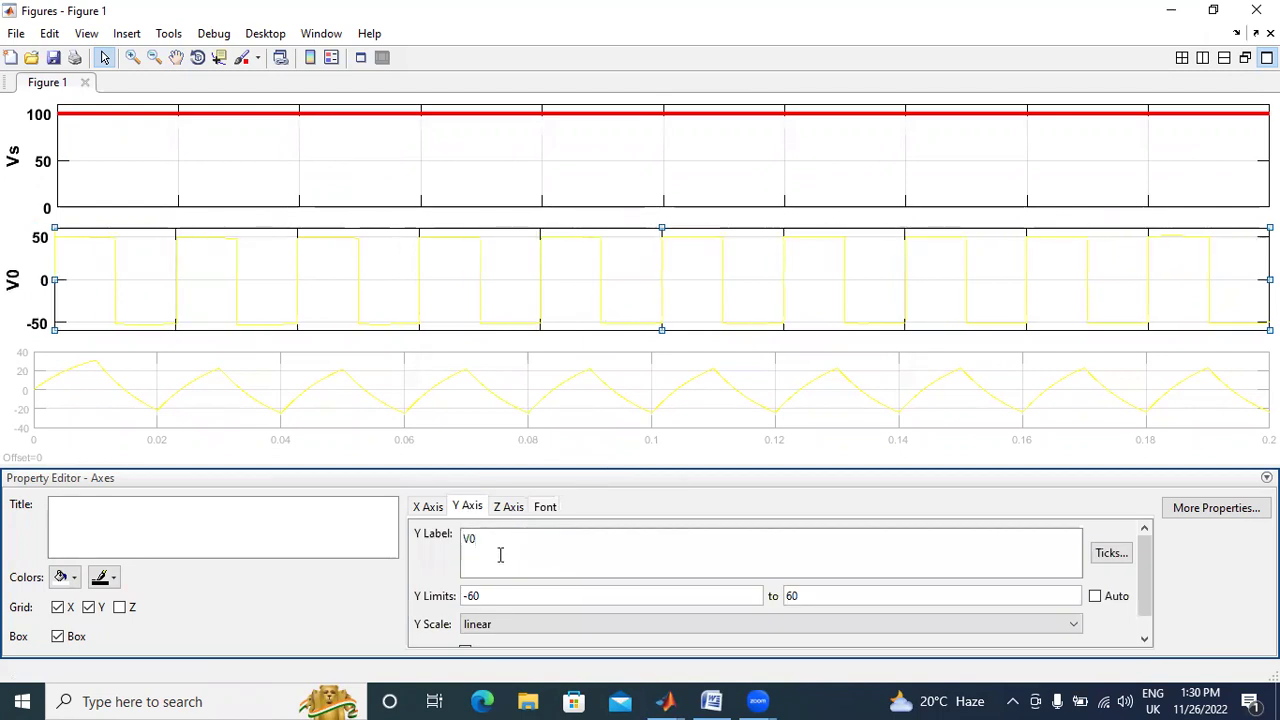
- Draw the V0 waveform as a blue line with width 3.0
{"action": "left_click", "coordinate": [359, 278]}
{"action": "left_click", "coordinate": [1065, 544]}
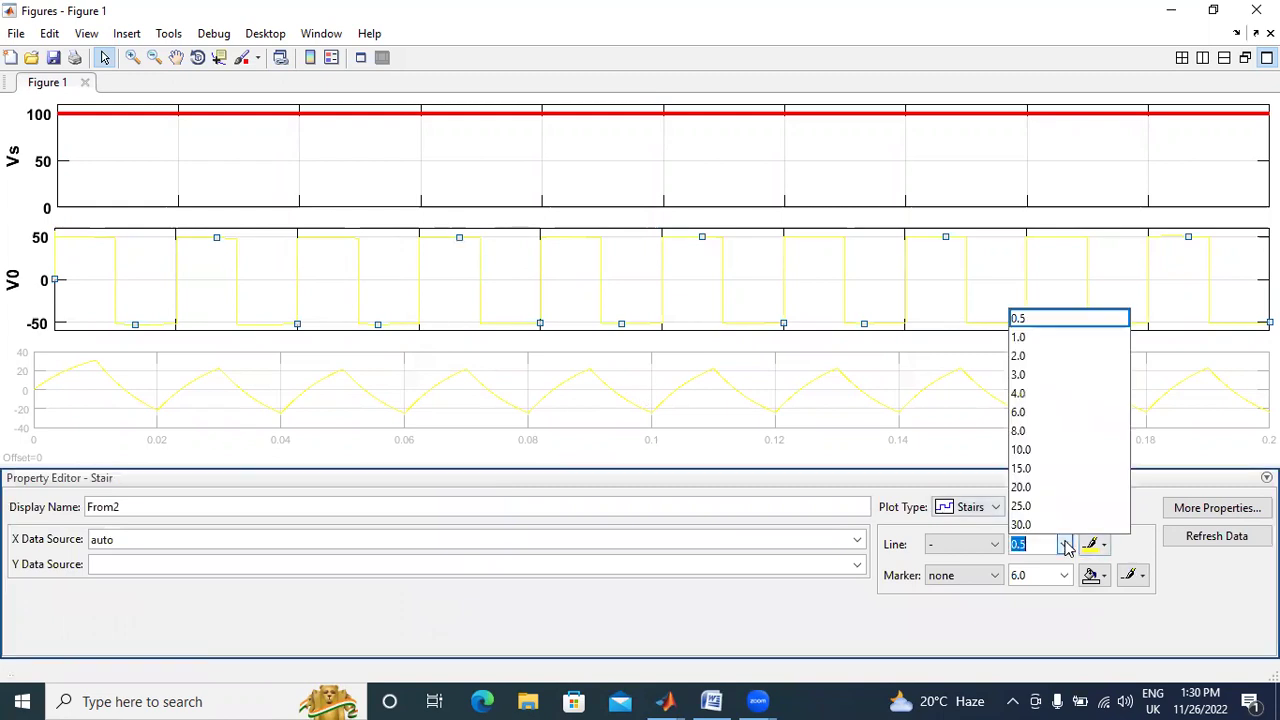
{"action": "left_click", "coordinate": [1040, 374]}
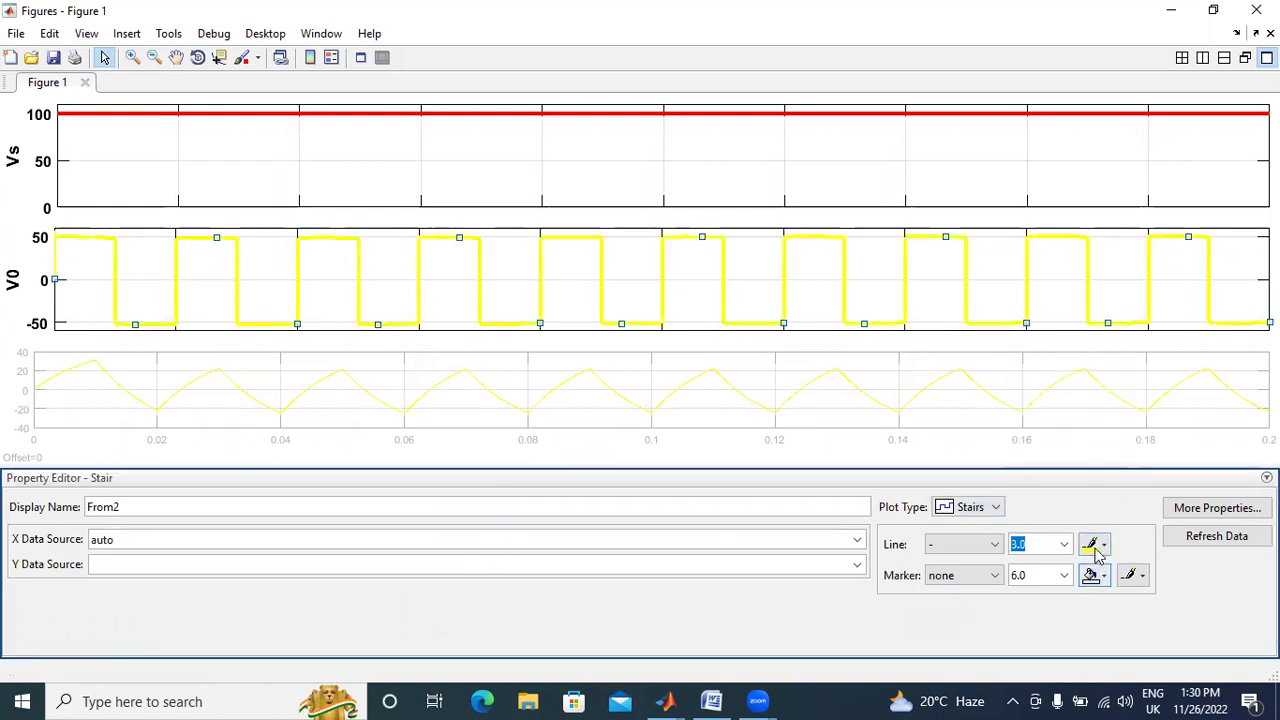
{"action": "left_click", "coordinate": [1100, 546]}
{"action": "left_click", "coordinate": [1131, 528]}
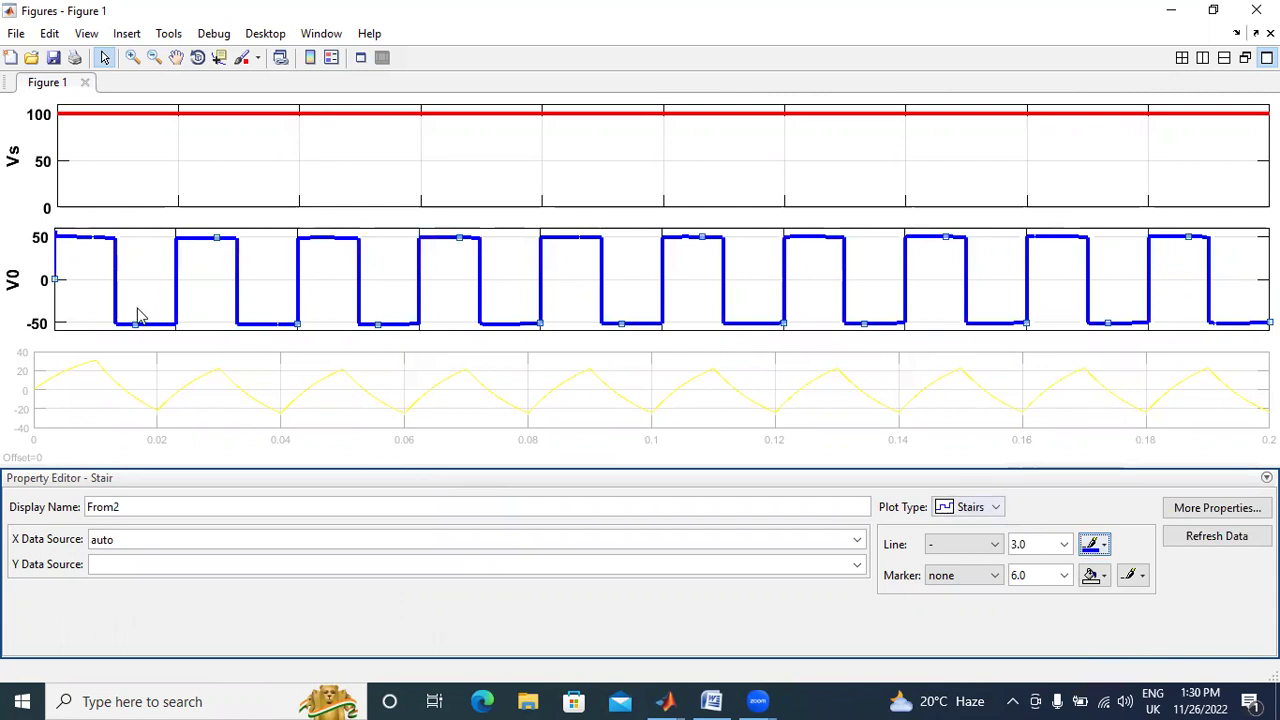
- Give the bottom plot black axes and bold 12-point tick labels, and label its Y axis 'I0'
{"action": "left_click", "coordinate": [30, 377]}
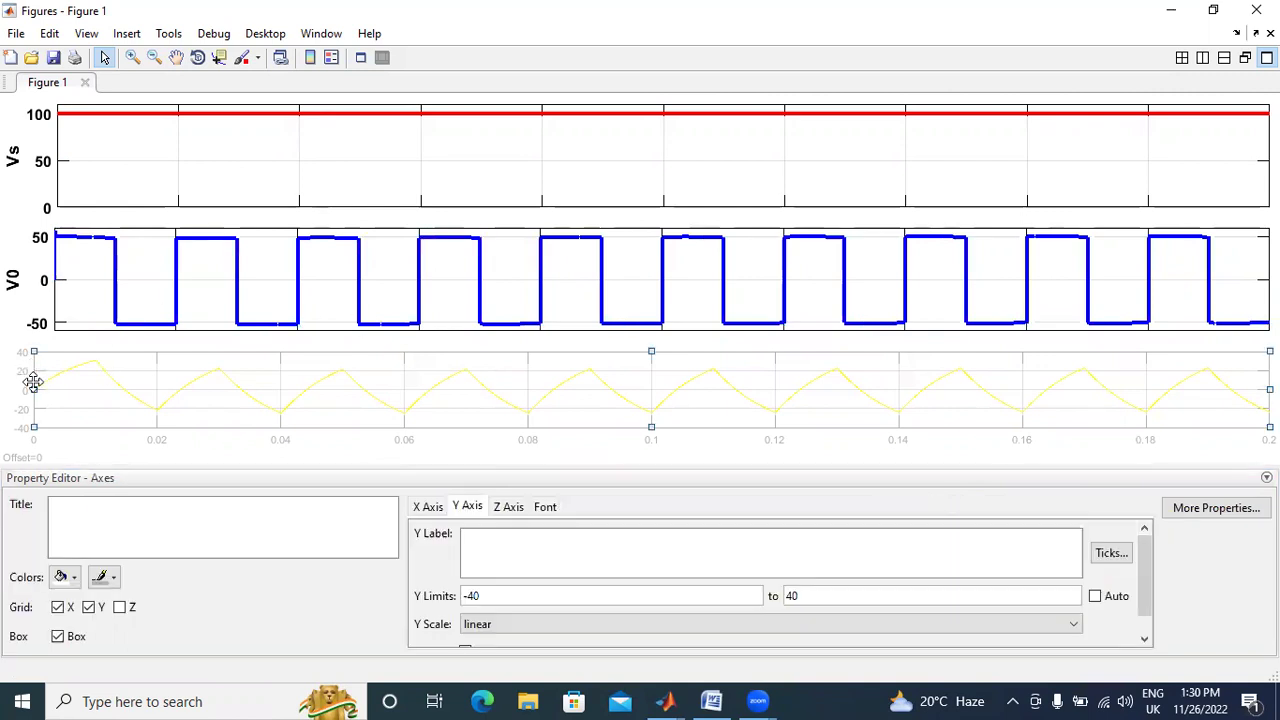
{"action": "left_click", "coordinate": [105, 577]}
{"action": "left_click", "coordinate": [103, 508]}
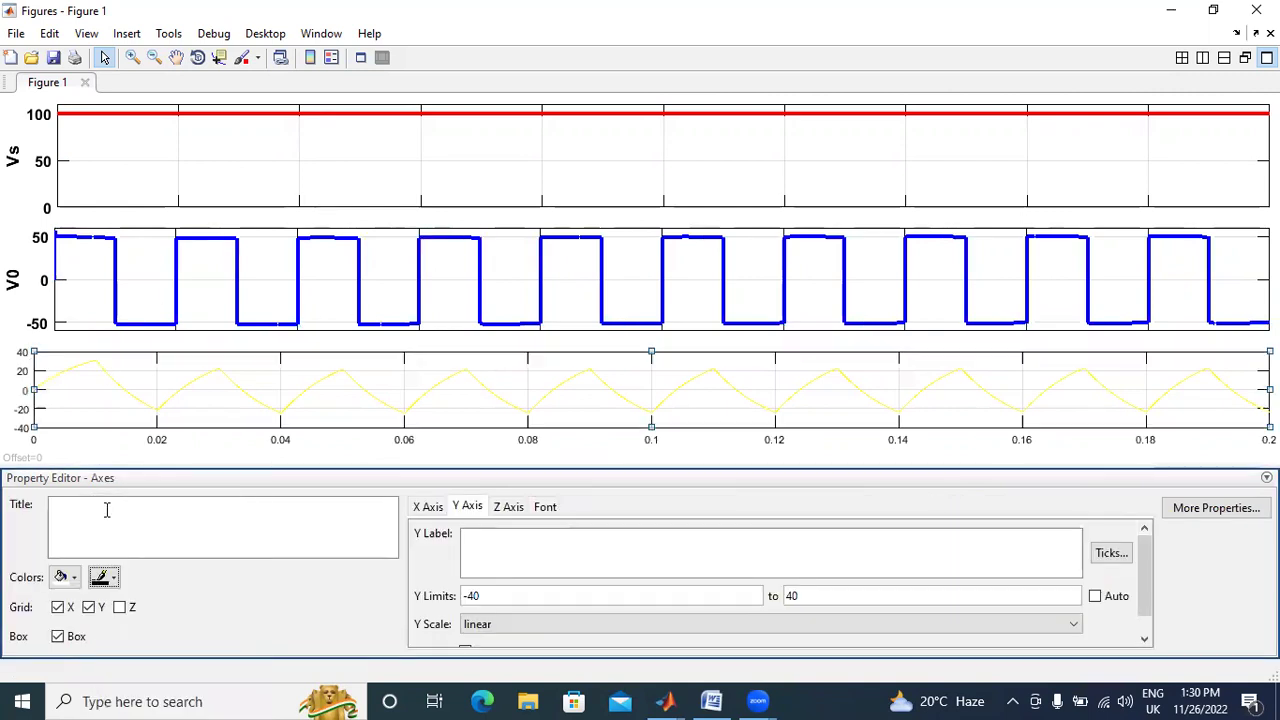
{"action": "left_click", "coordinate": [544, 510]}
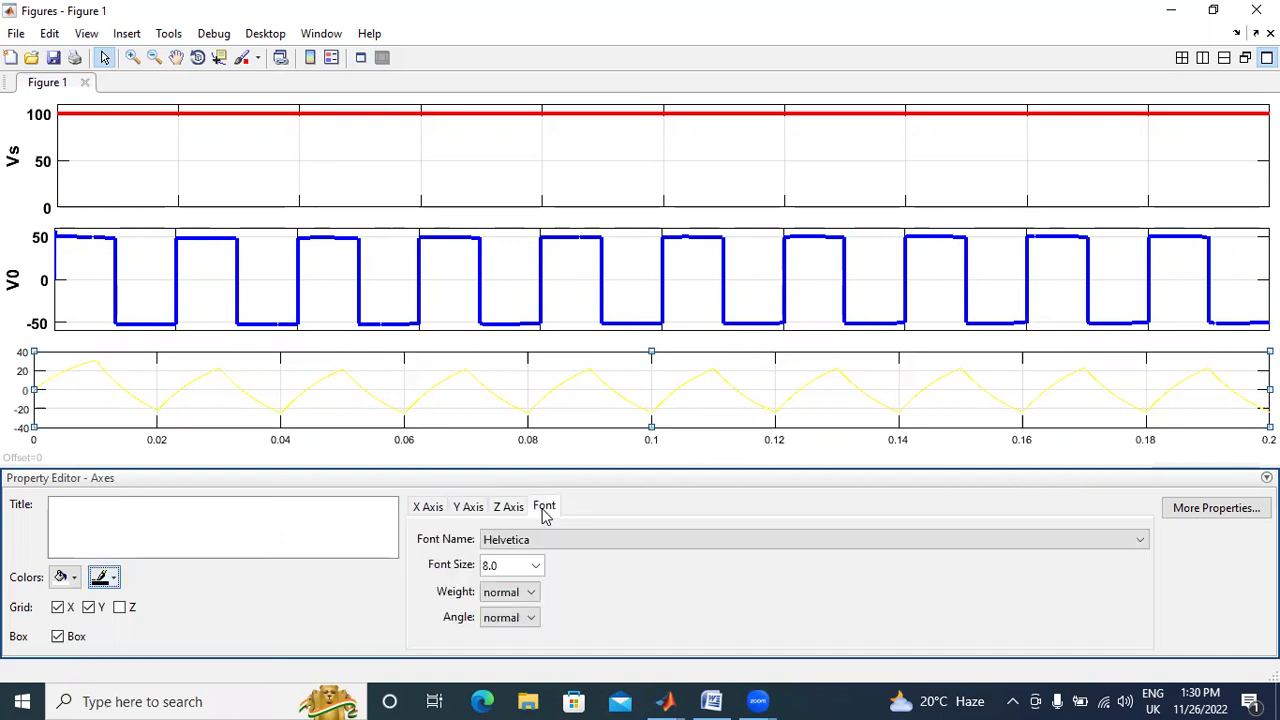
{"action": "left_click", "coordinate": [534, 565]}
{"action": "left_click", "coordinate": [510, 452]}
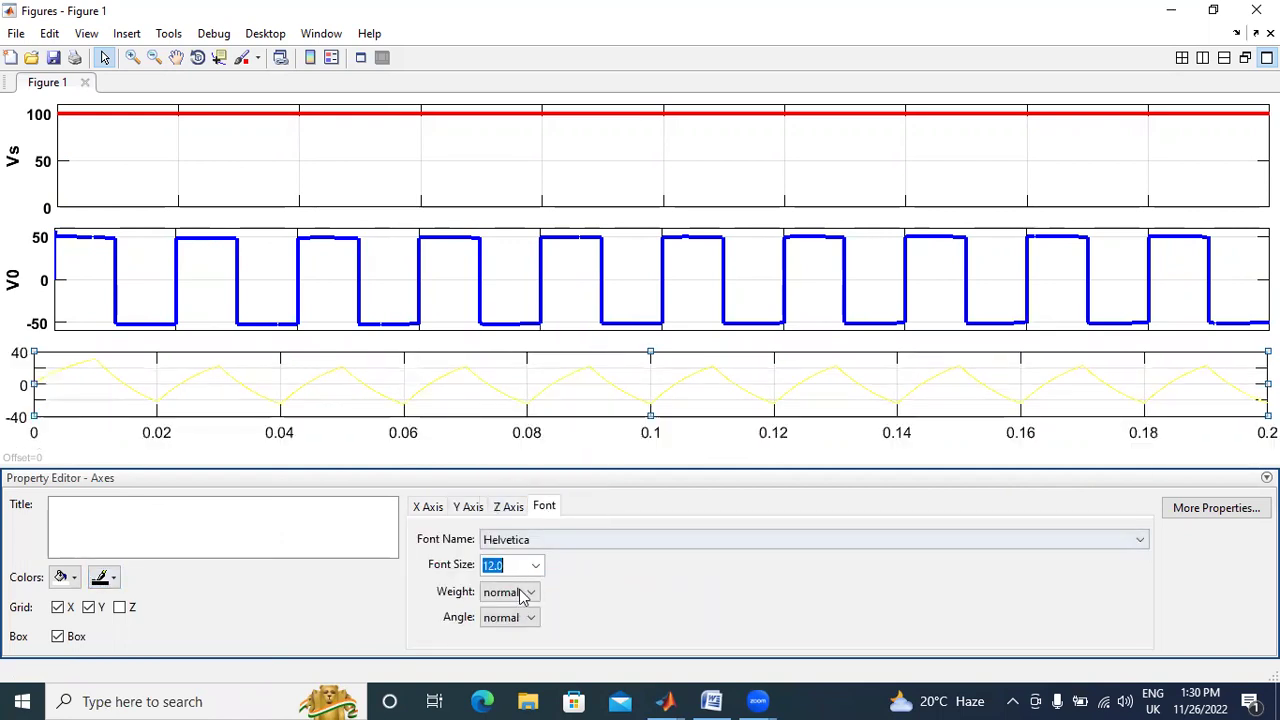
{"action": "left_click", "coordinate": [525, 592]}
{"action": "left_click", "coordinate": [522, 626]}
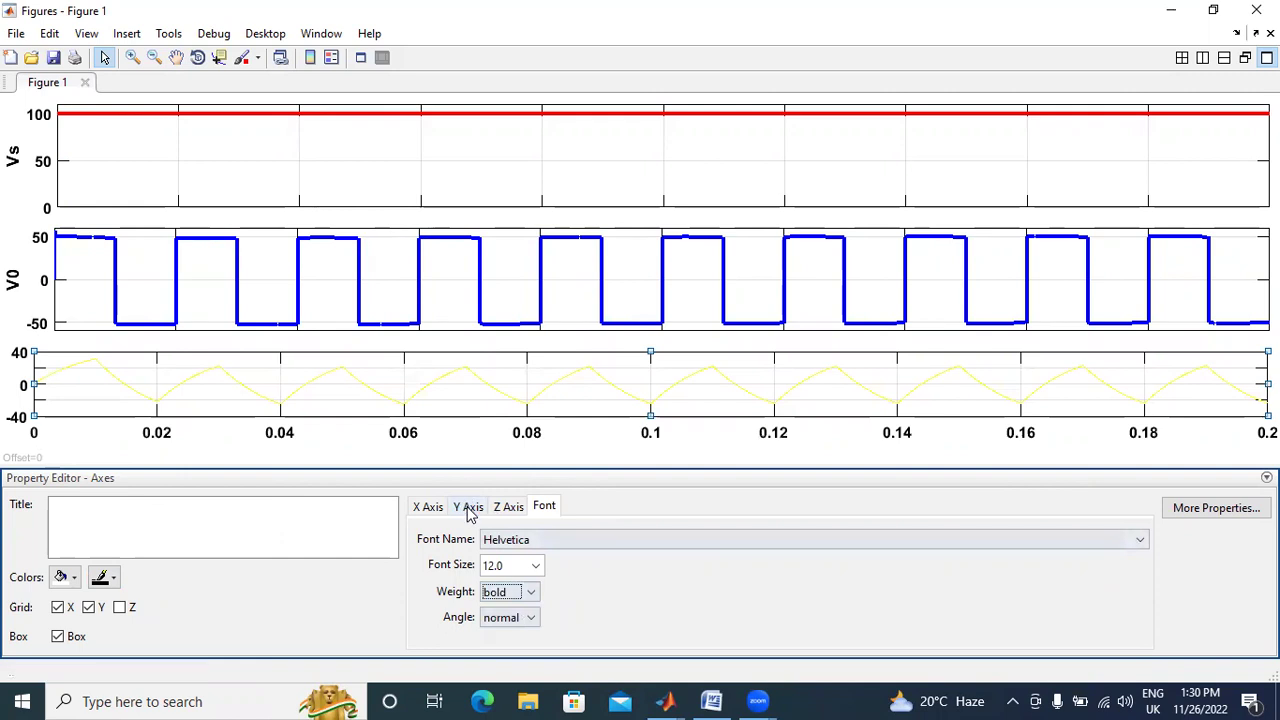
{"action": "left_click", "coordinate": [468, 507]}
{"action": "type", "text": "I0"}
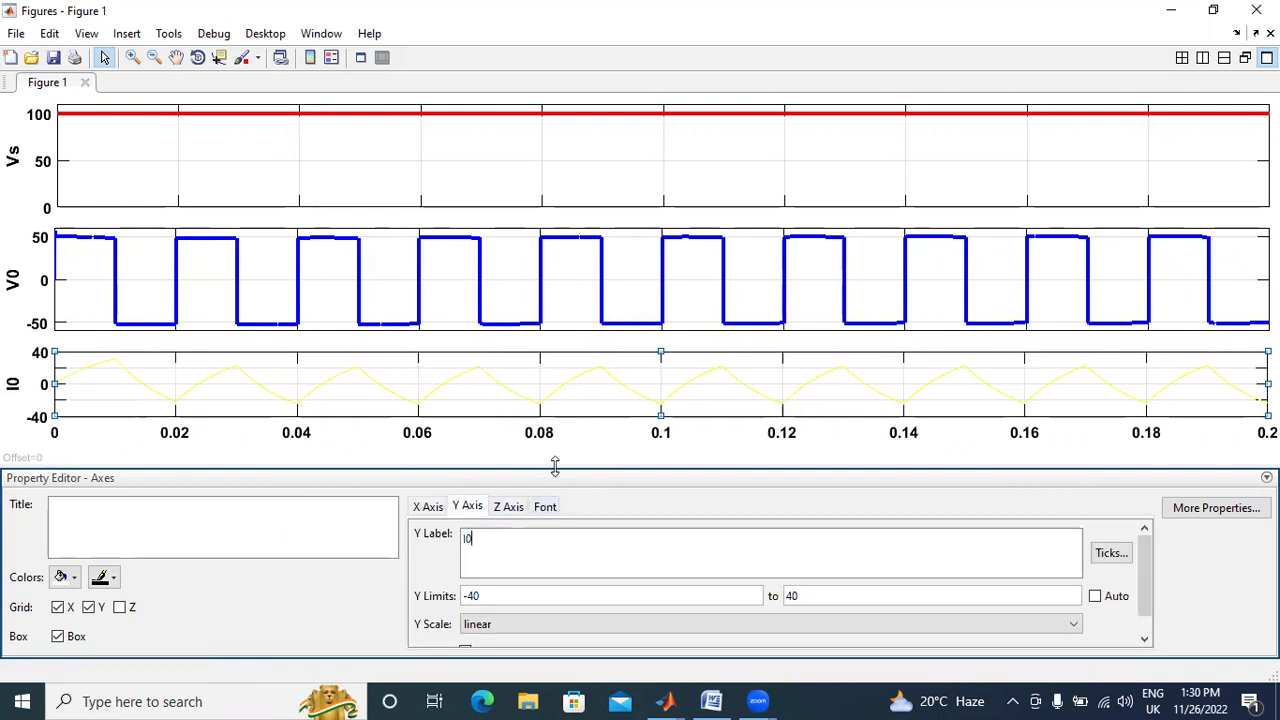
- Restyle the current curve as a green width-3.0 plain line
{"action": "left_click", "coordinate": [551, 392]}
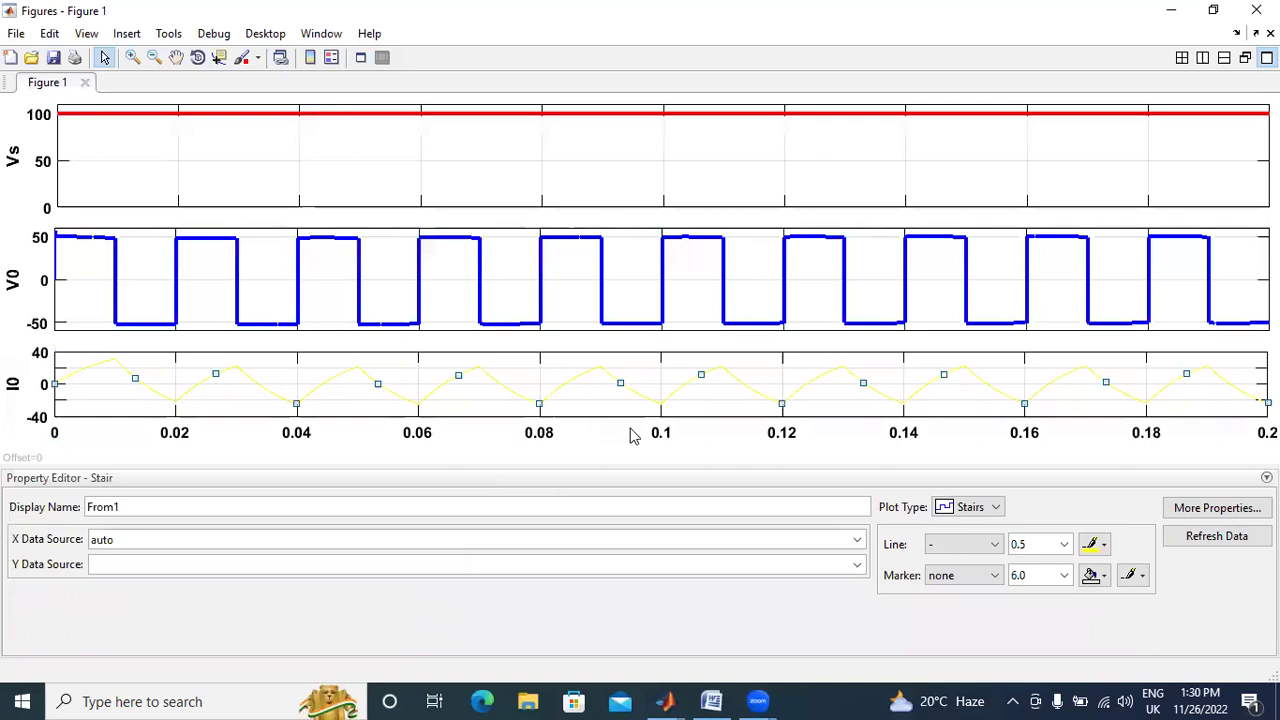
{"action": "left_click", "coordinate": [1096, 544]}
{"action": "left_click", "coordinate": [1154, 530]}
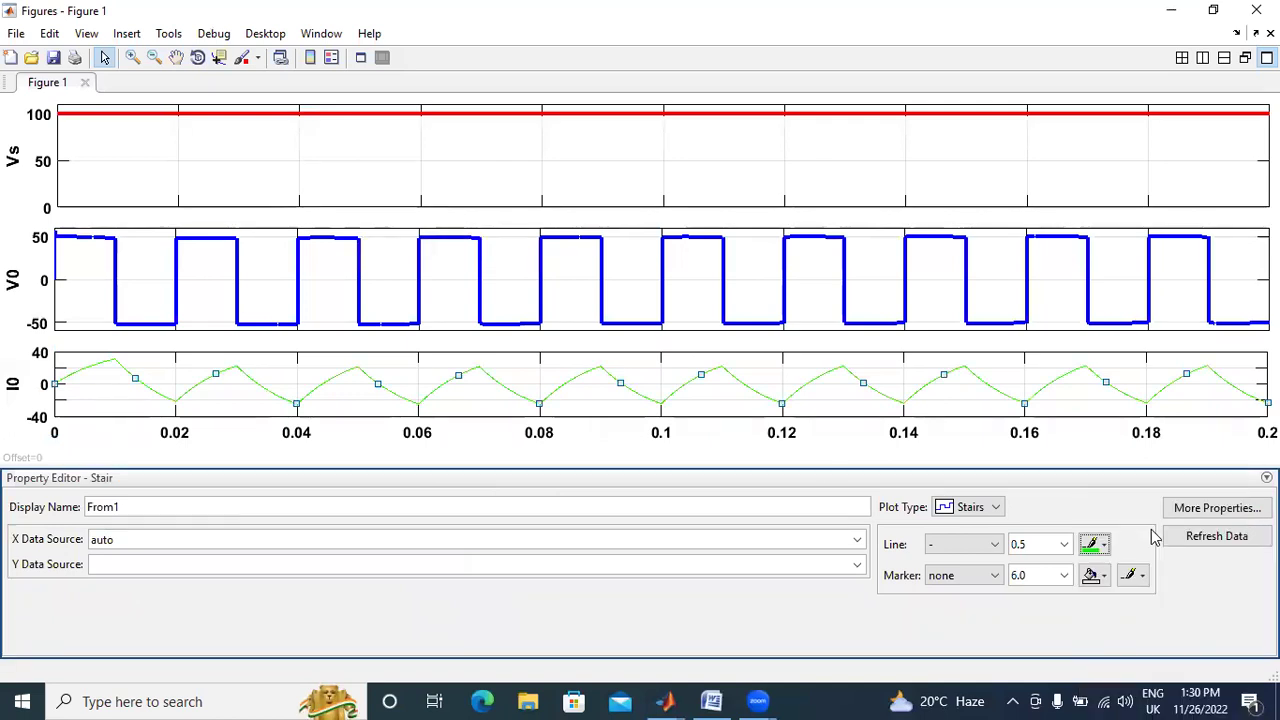
{"action": "left_click", "coordinate": [1064, 544]}
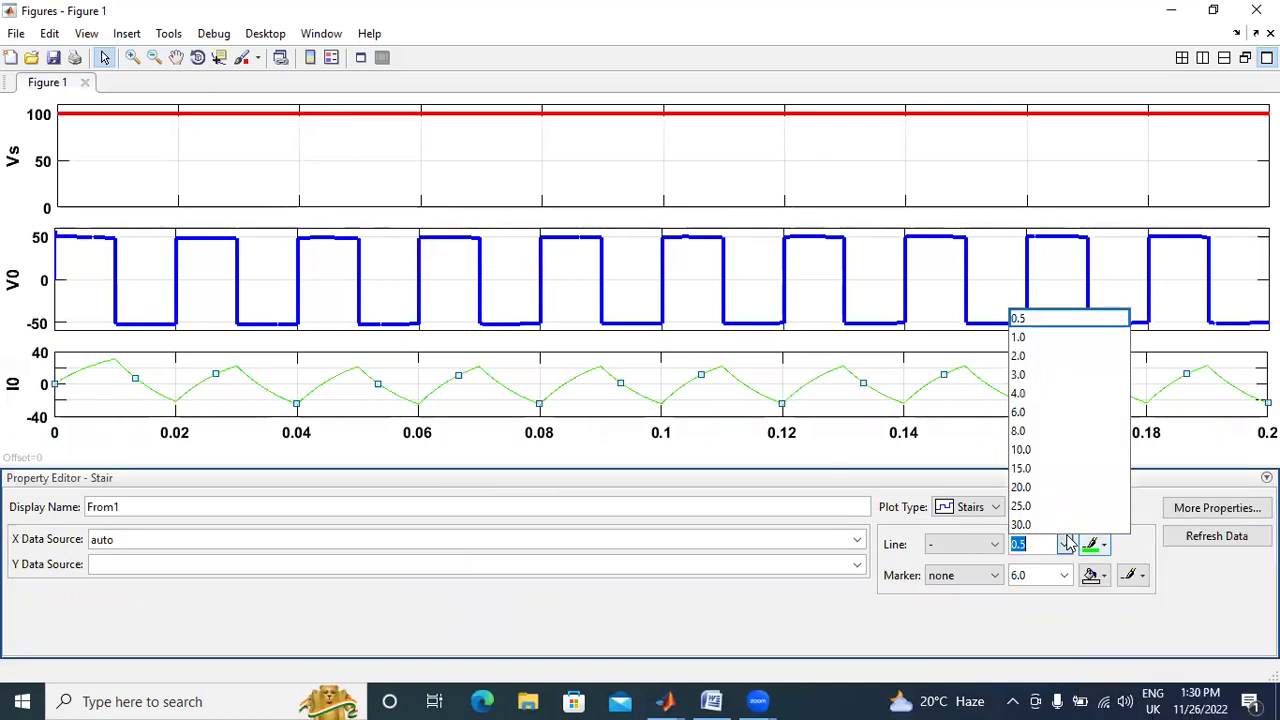
{"action": "left_click", "coordinate": [1035, 375]}
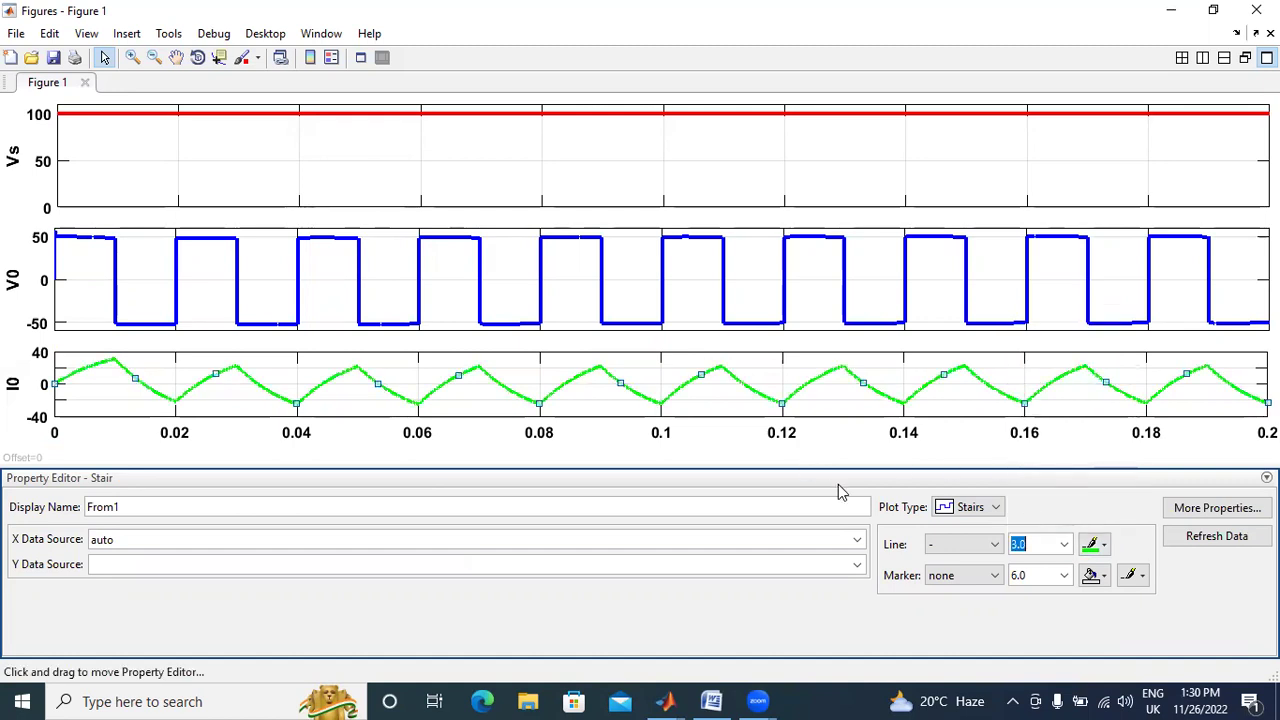
{"action": "left_click", "coordinate": [995, 507]}
{"action": "left_click", "coordinate": [955, 524]}
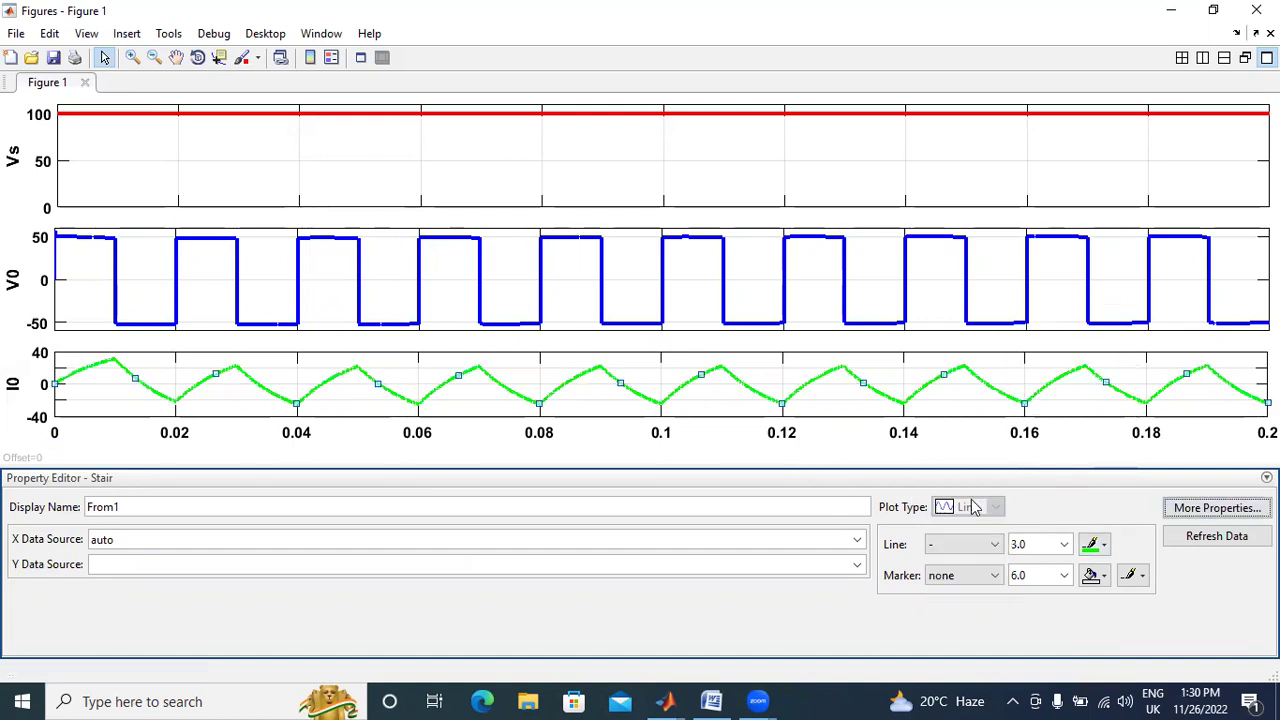
- Switch to a 2x2 tile layout and resize the plot tile taller on the left
{"action": "left_click", "coordinate": [1182, 57]}
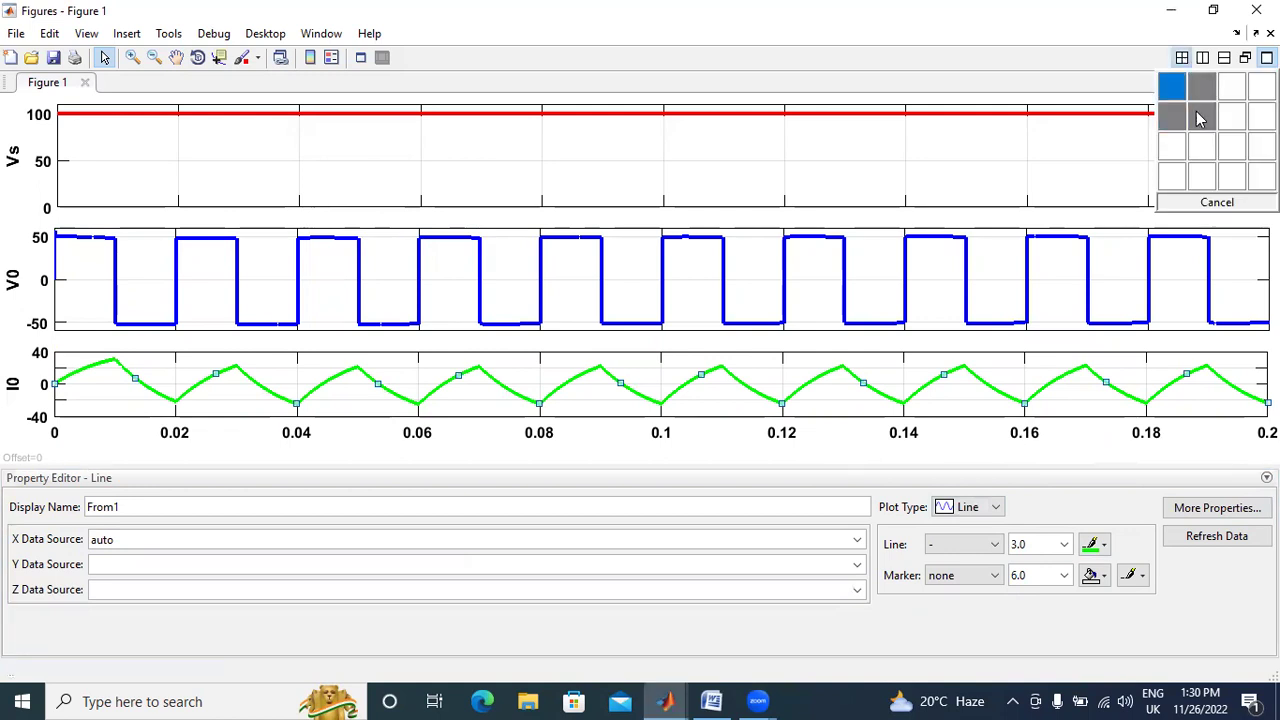
{"action": "left_click", "coordinate": [1172, 138]}
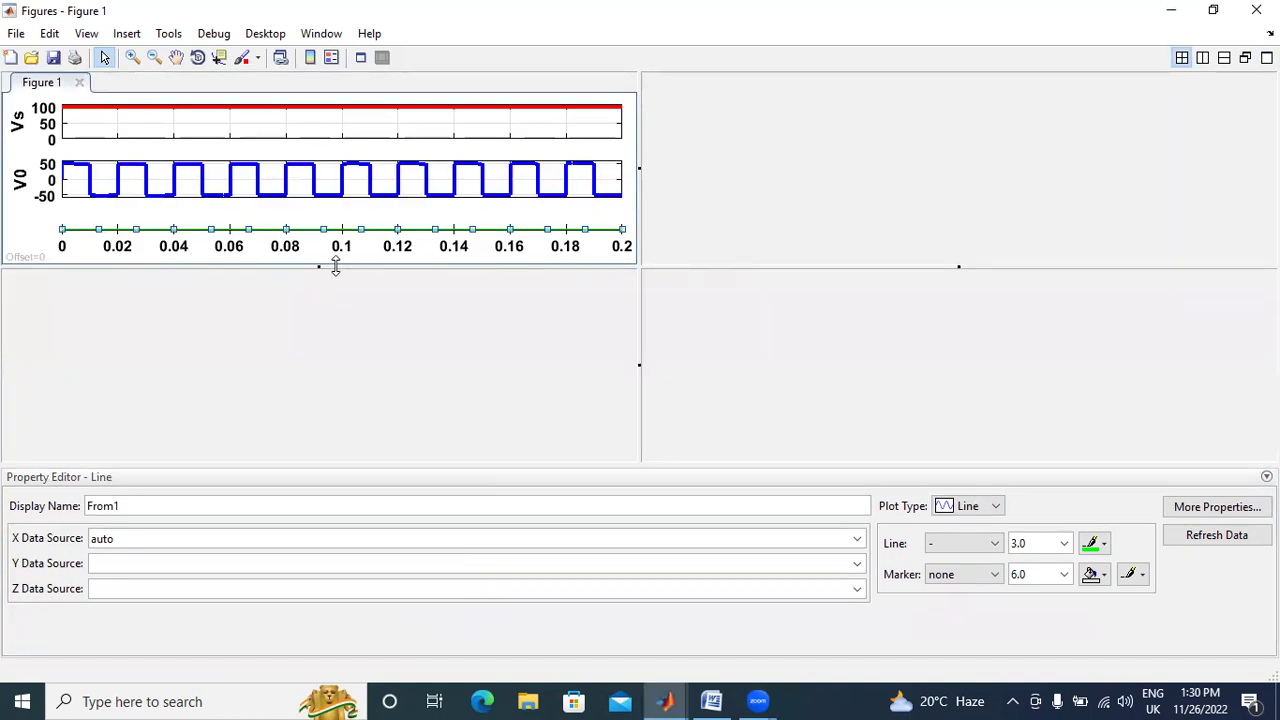
{"action": "left_click_drag", "start_coordinate": [334, 266], "coordinate": [336, 396]}
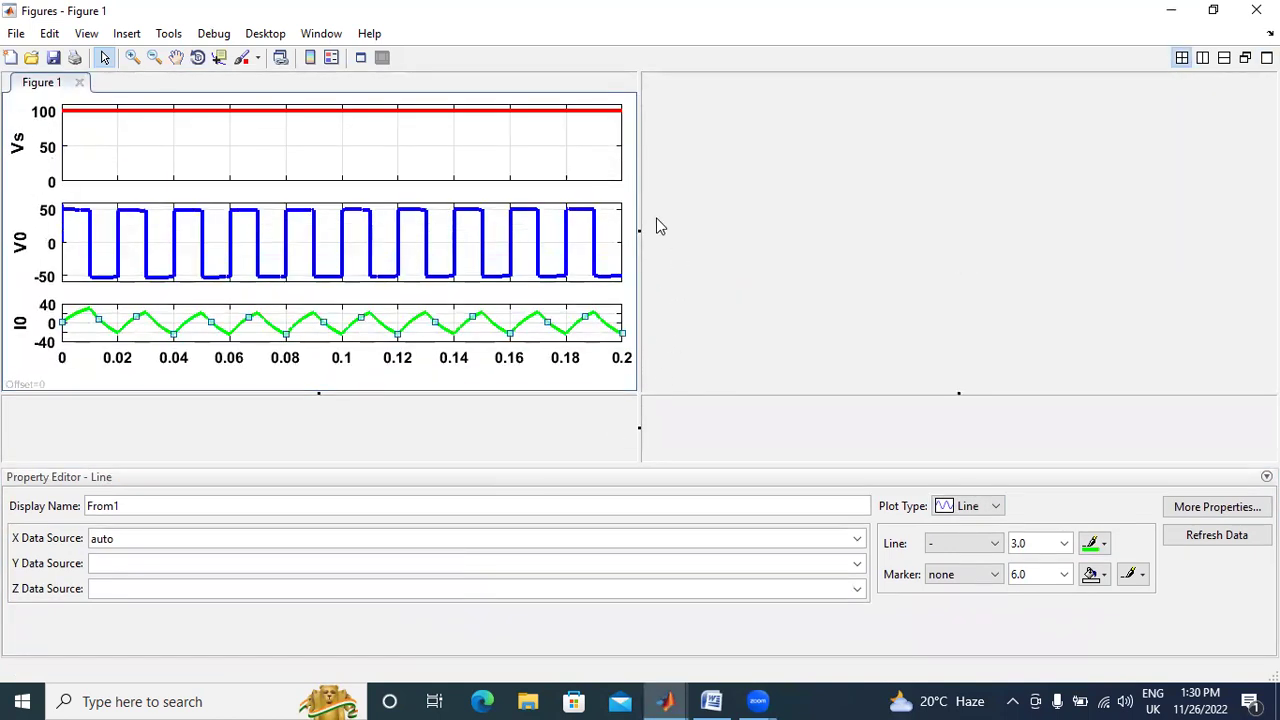
{"action": "left_click_drag", "start_coordinate": [639, 230], "coordinate": [515, 230]}
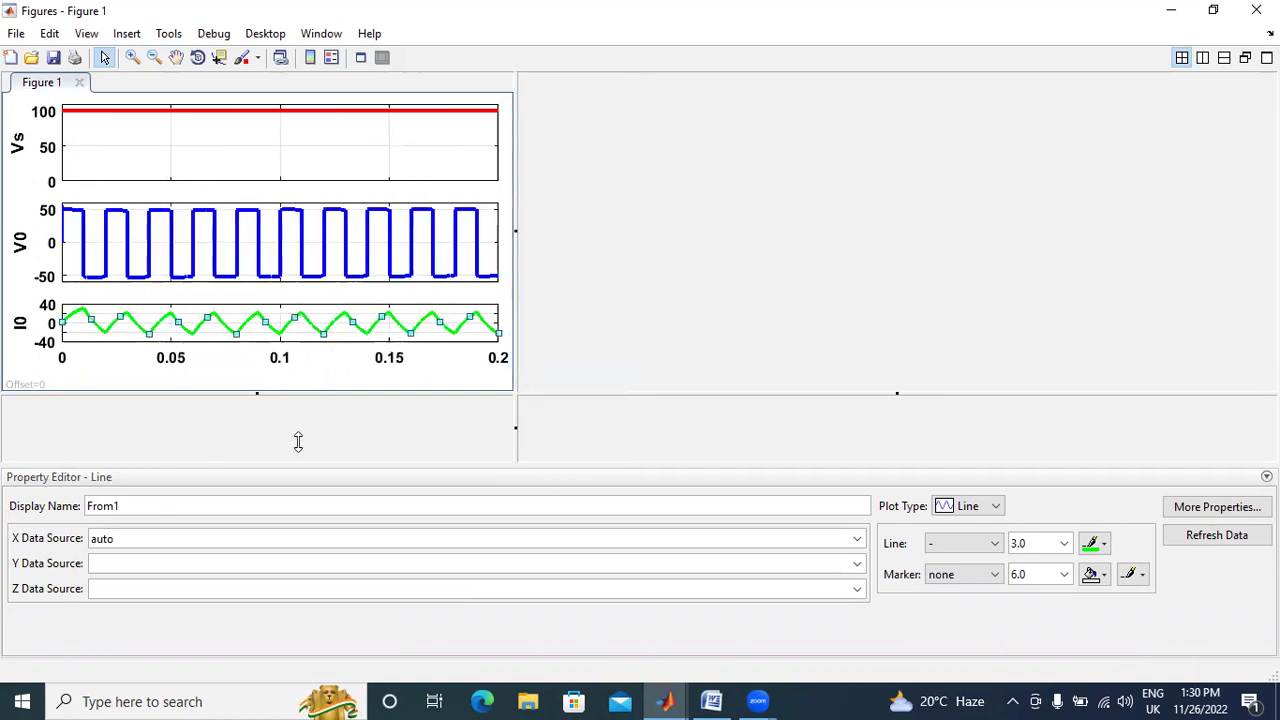
{"action": "left_click_drag", "start_coordinate": [298, 441], "coordinate": [298, 449]}
- Minimize the Property Editor and widen the plot tile
{"action": "left_click", "coordinate": [1266, 476]}
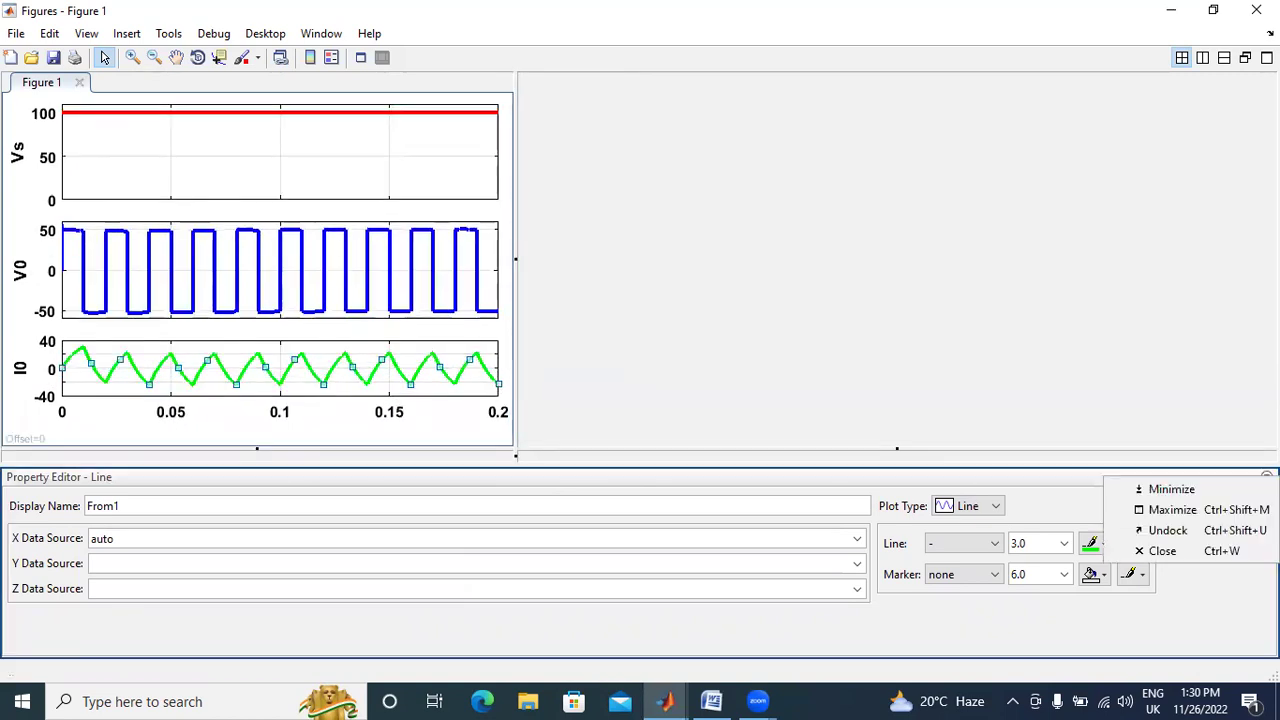
{"action": "left_click", "coordinate": [1165, 488]}
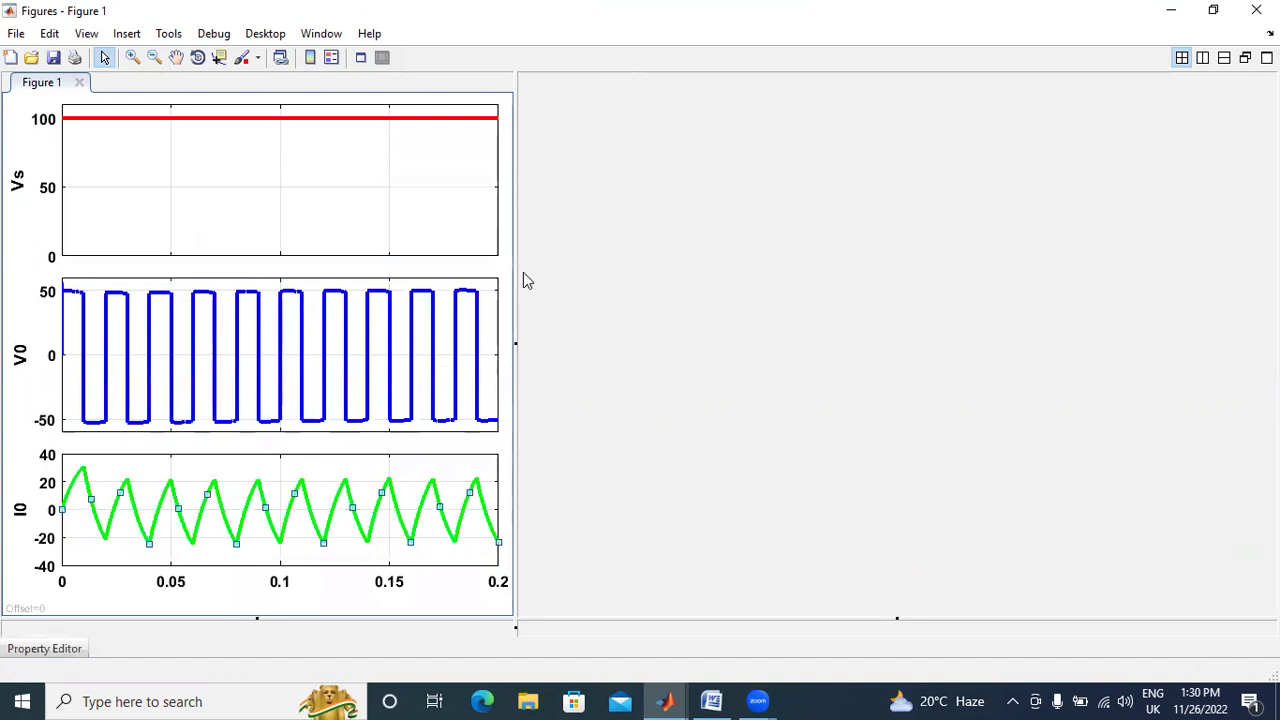
{"action": "left_click_drag", "start_coordinate": [518, 280], "coordinate": [629, 289]}
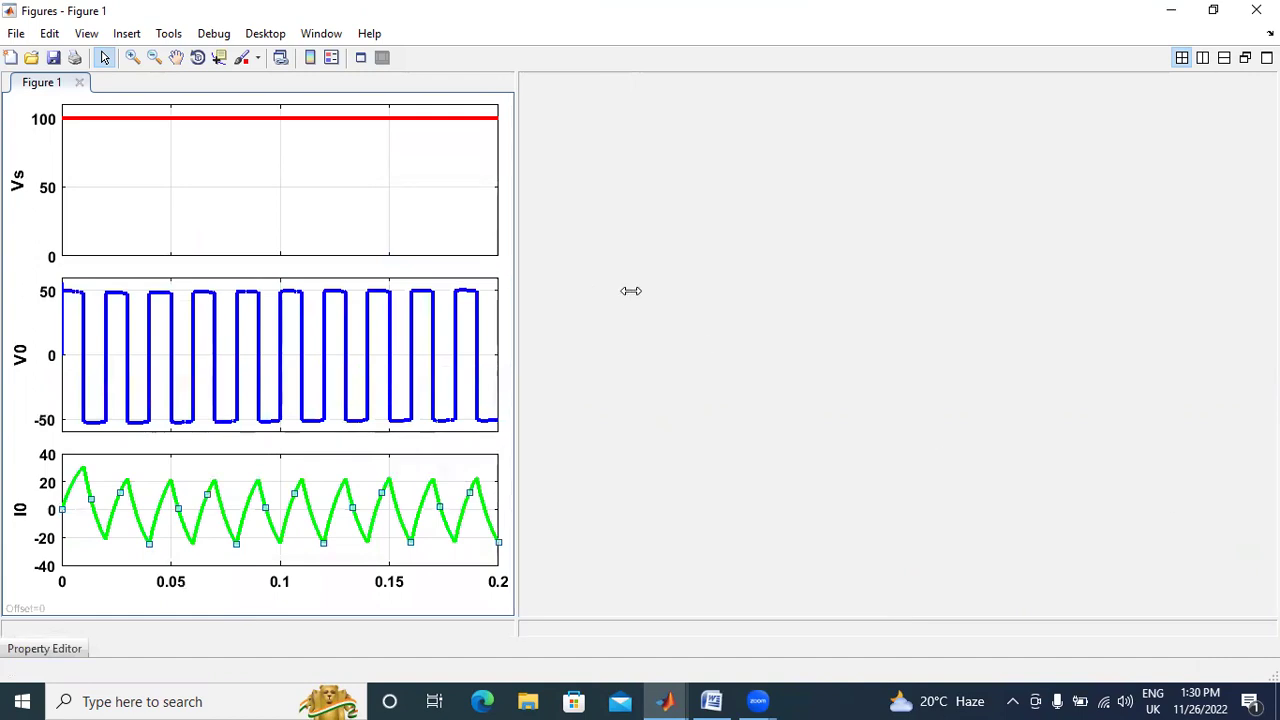
{"action": "left_click", "coordinate": [767, 371]}
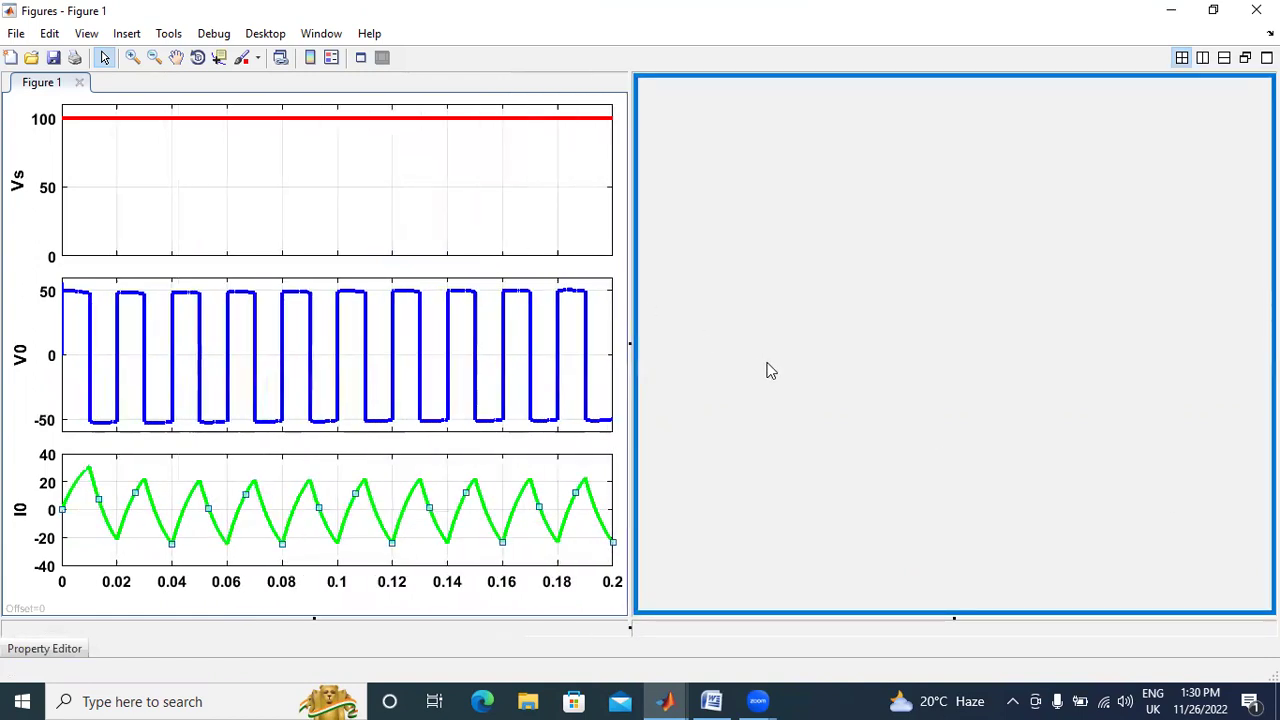
- Save the figure to the Desktop as JPEG image 'halfbrdidge inverter'
{"action": "left_click", "coordinate": [16, 33]}
{"action": "left_click", "coordinate": [45, 146]}
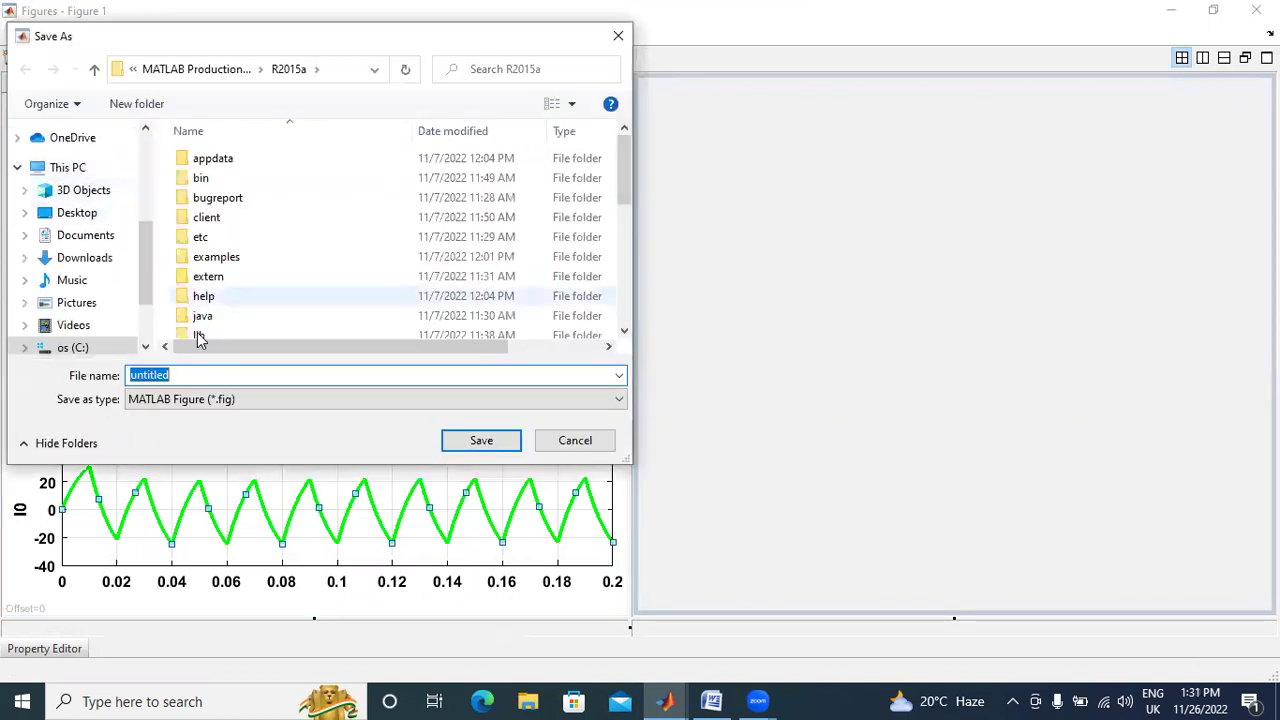
{"action": "left_click", "coordinate": [210, 399]}
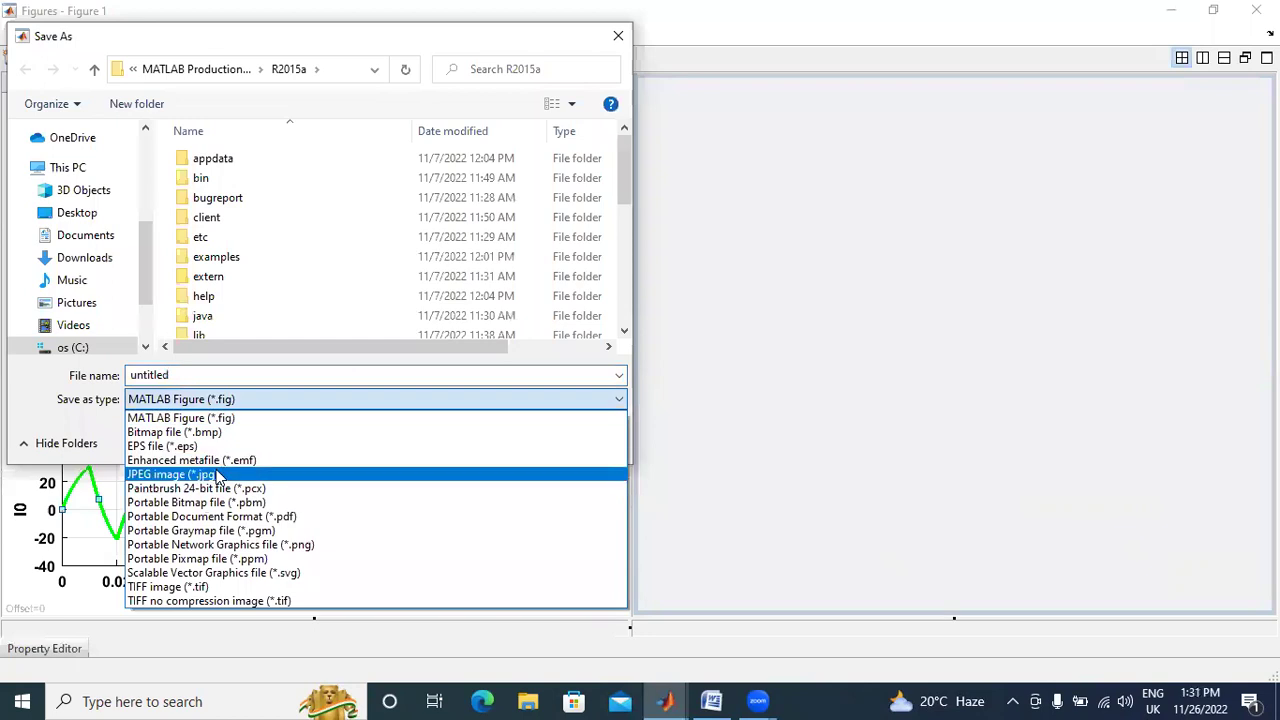
{"action": "left_click", "coordinate": [217, 476]}
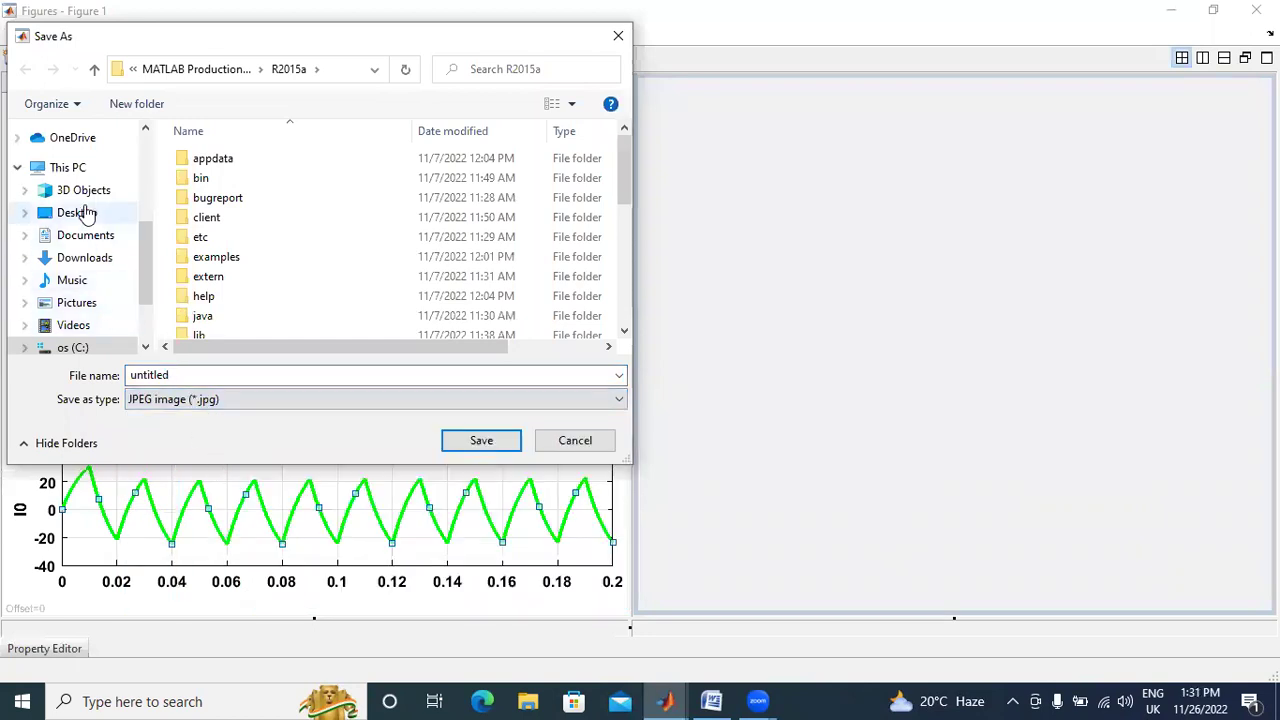
{"action": "left_click", "coordinate": [85, 213]}
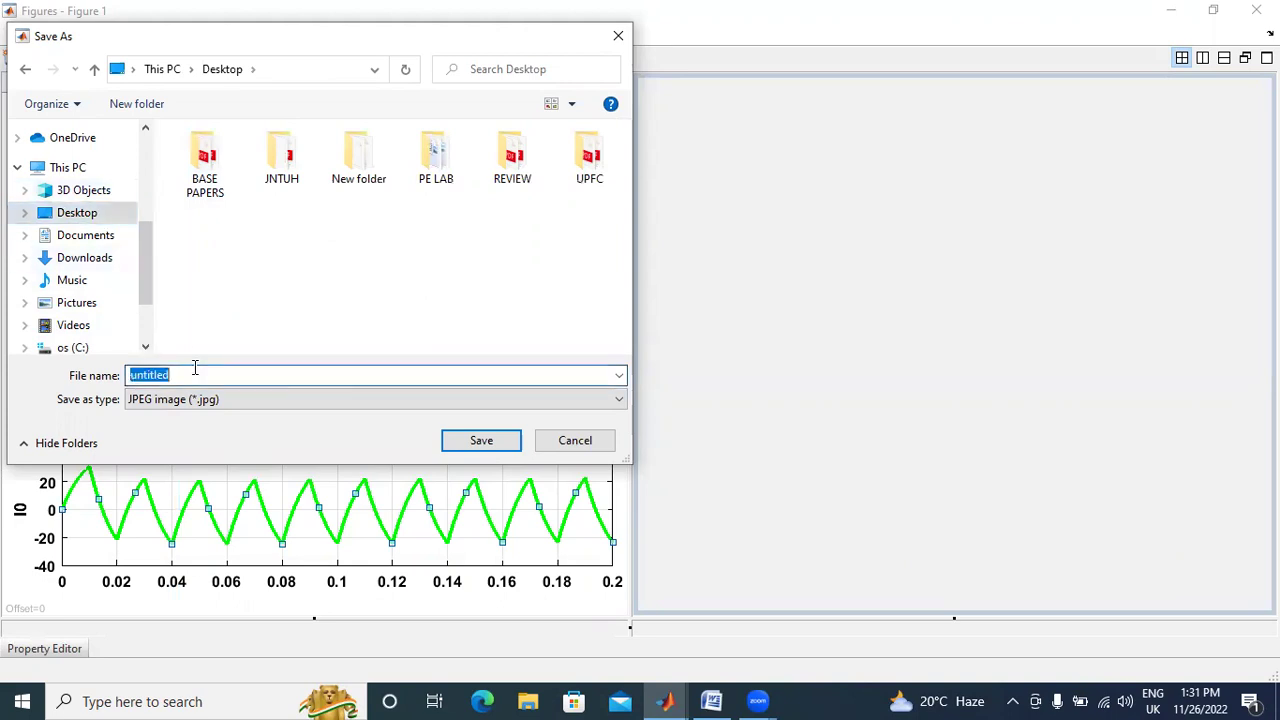
{"action": "type", "text": "ha"}
{"action": "type", "text": "lf"}
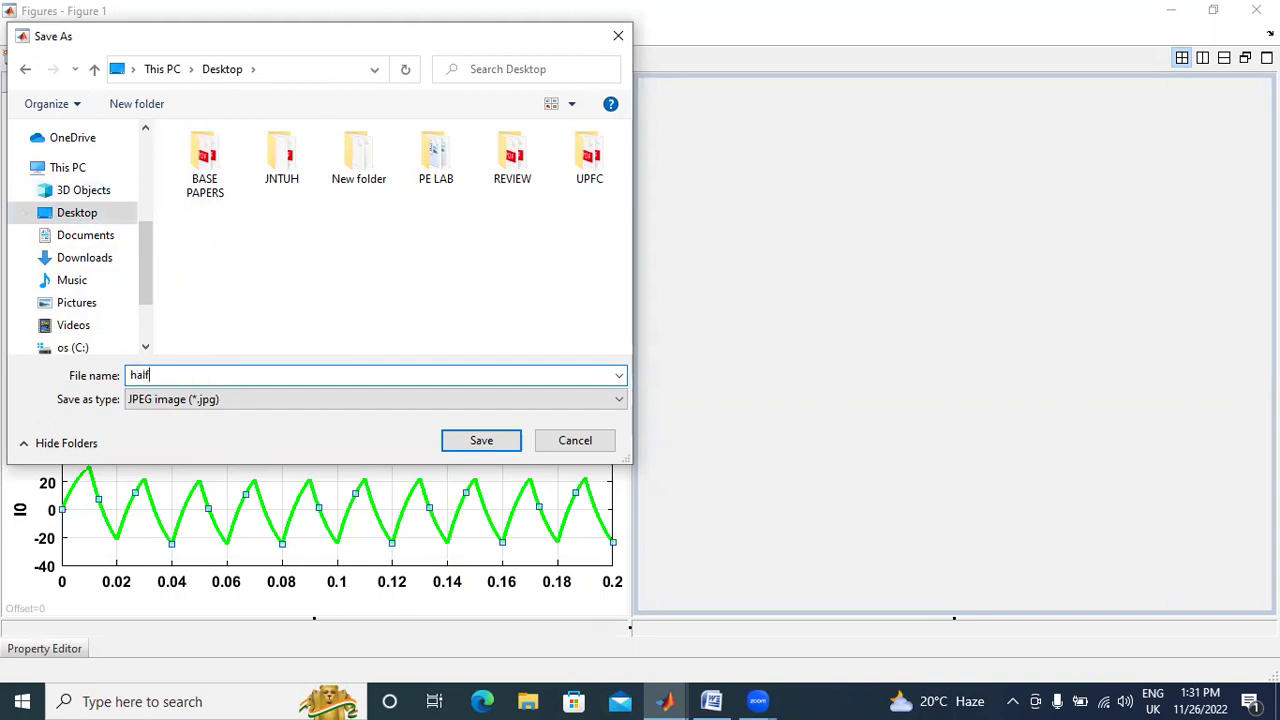
{"action": "type", "text": "brdi"}
{"action": "type", "text": "dge"}
{"action": "type", "text": " inverte"}
{"action": "type", "text": "r"}
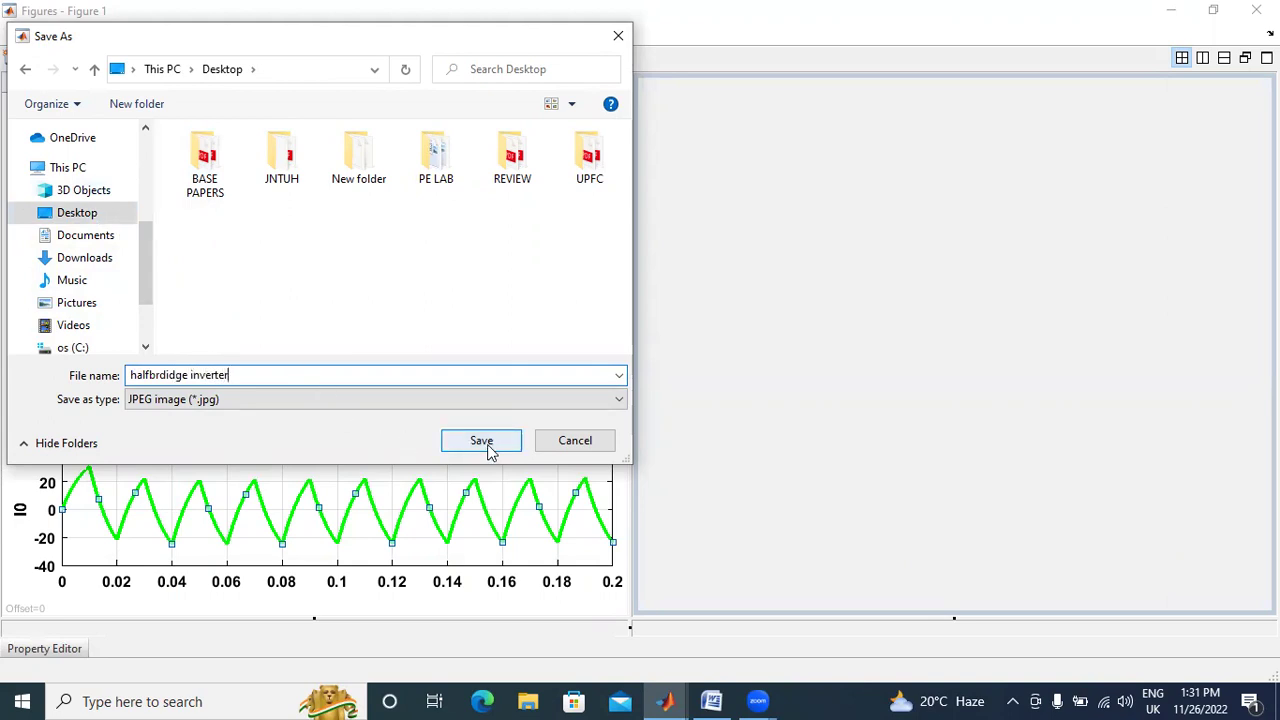
{"action": "left_click", "coordinate": [489, 450]}
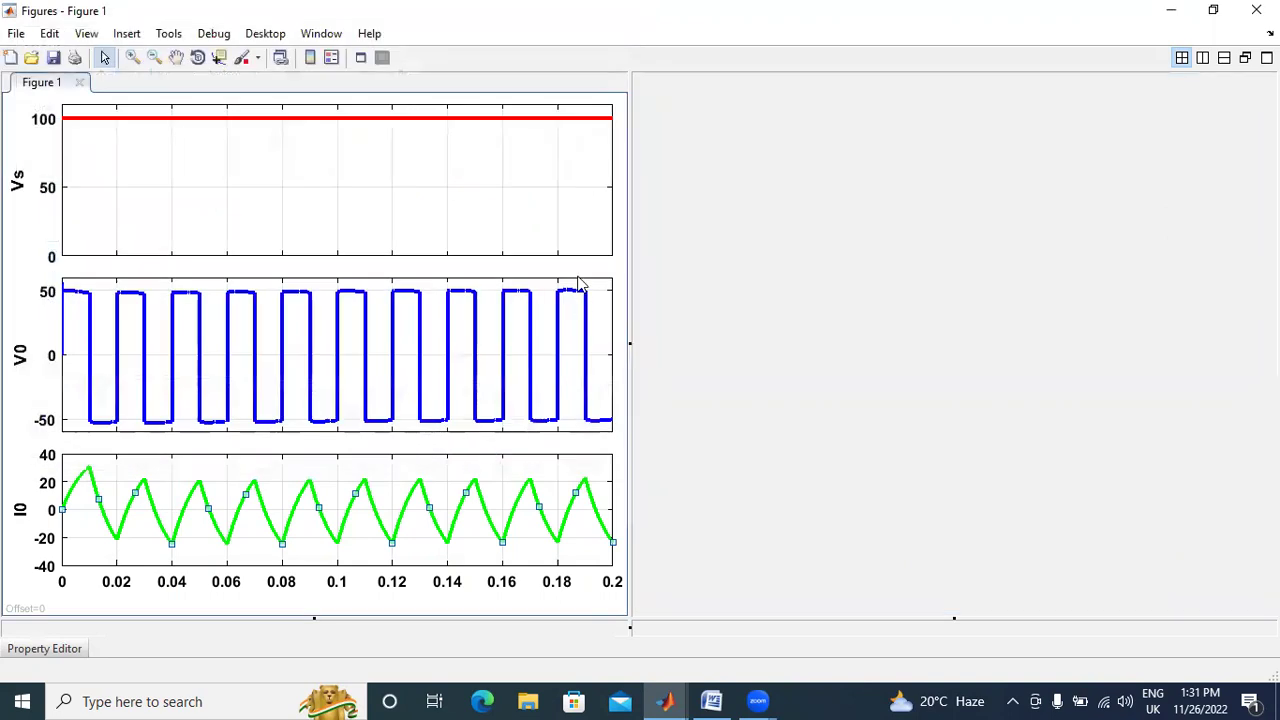